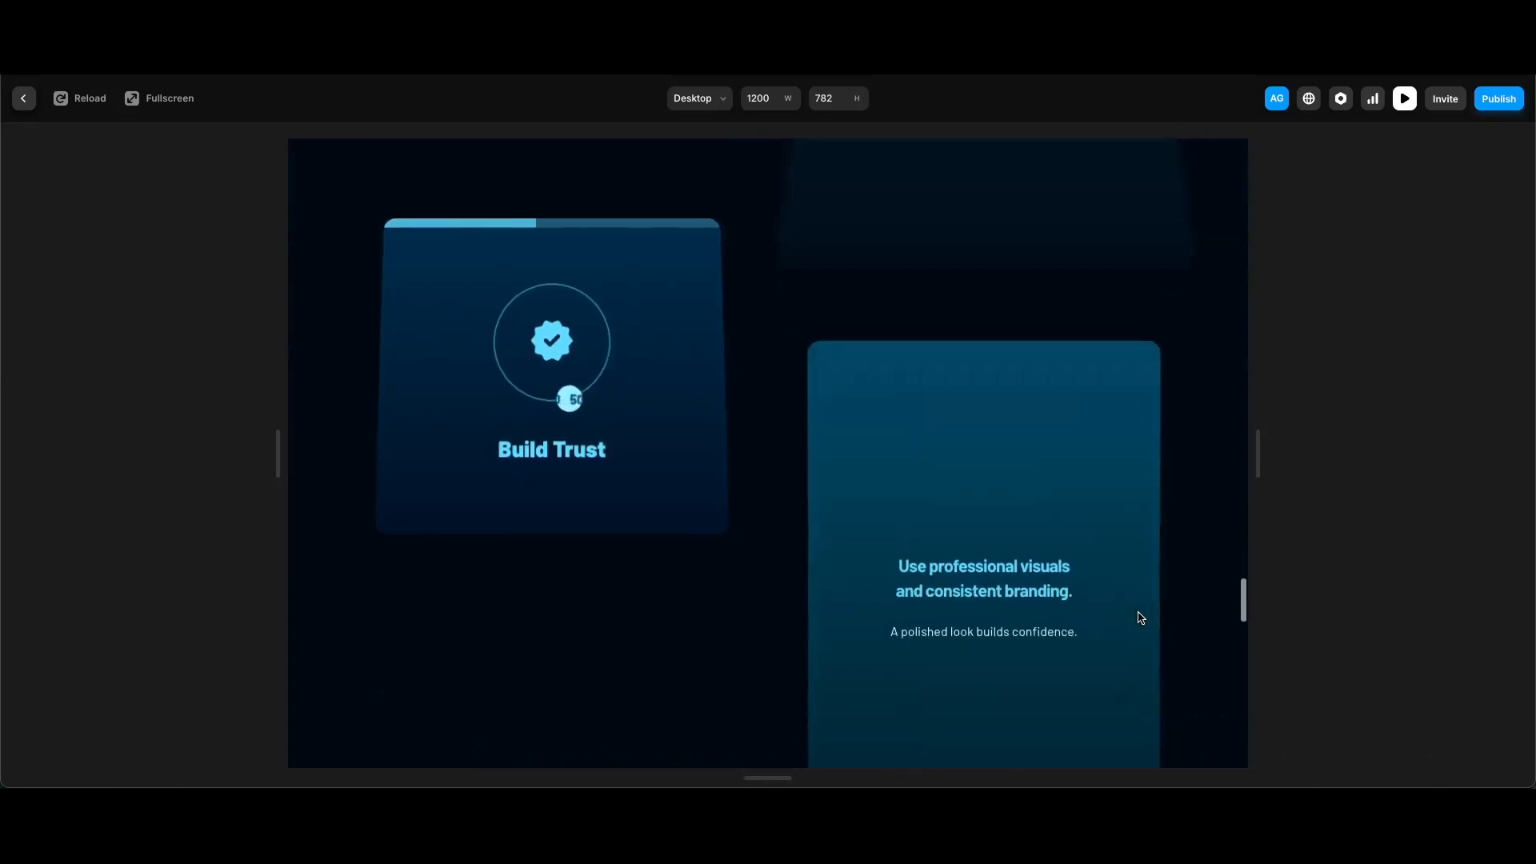
# Preview the finished scroll progress animation down to the page footer and return to the editor.
pyautogui.scroll(-5, 1141, 618)
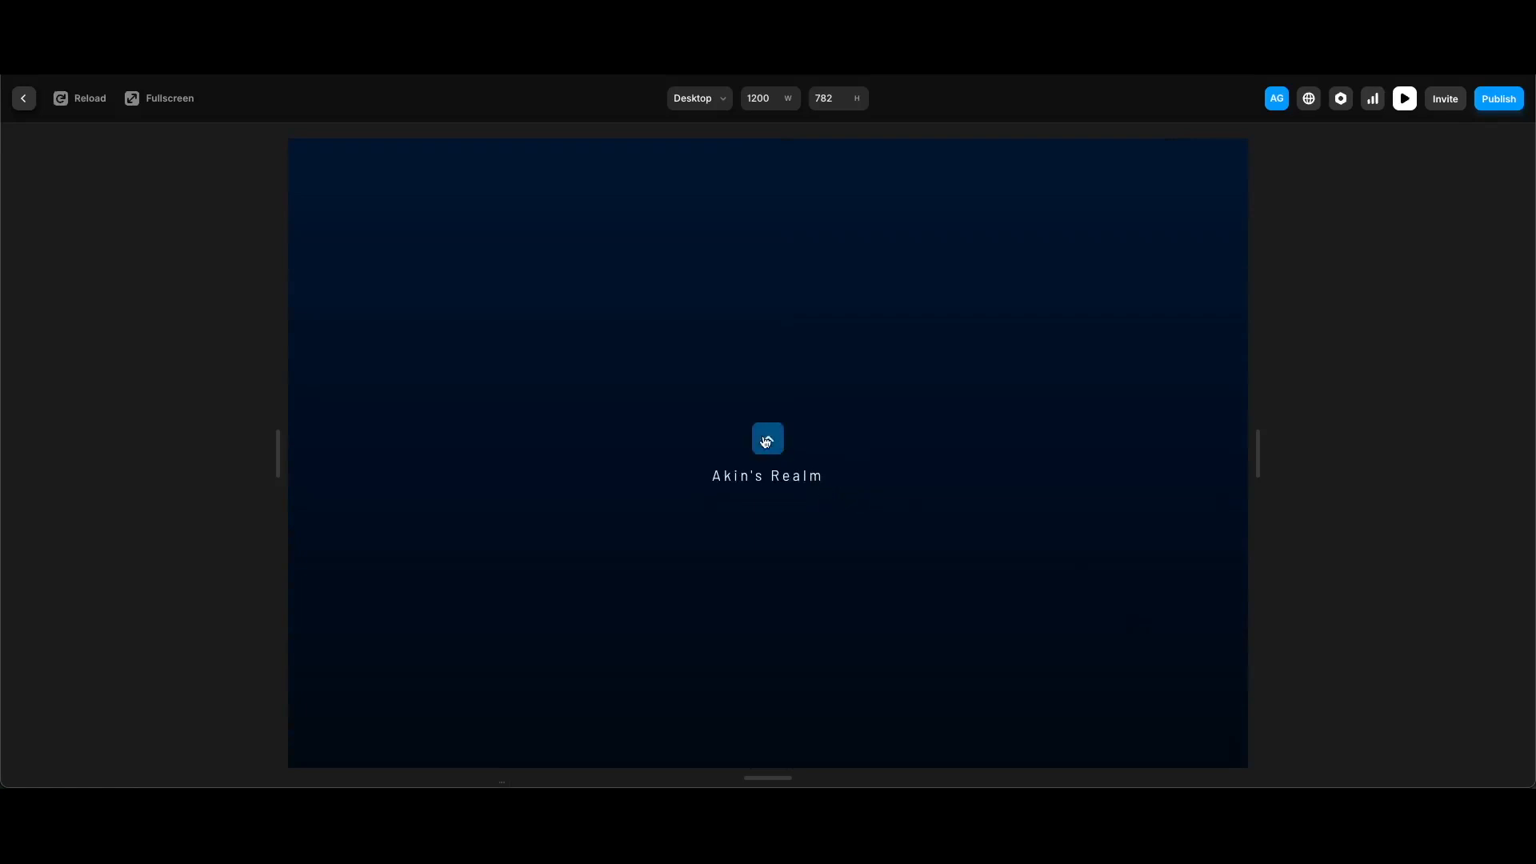
pyautogui.click(769, 439)
pyautogui.press('Escape')
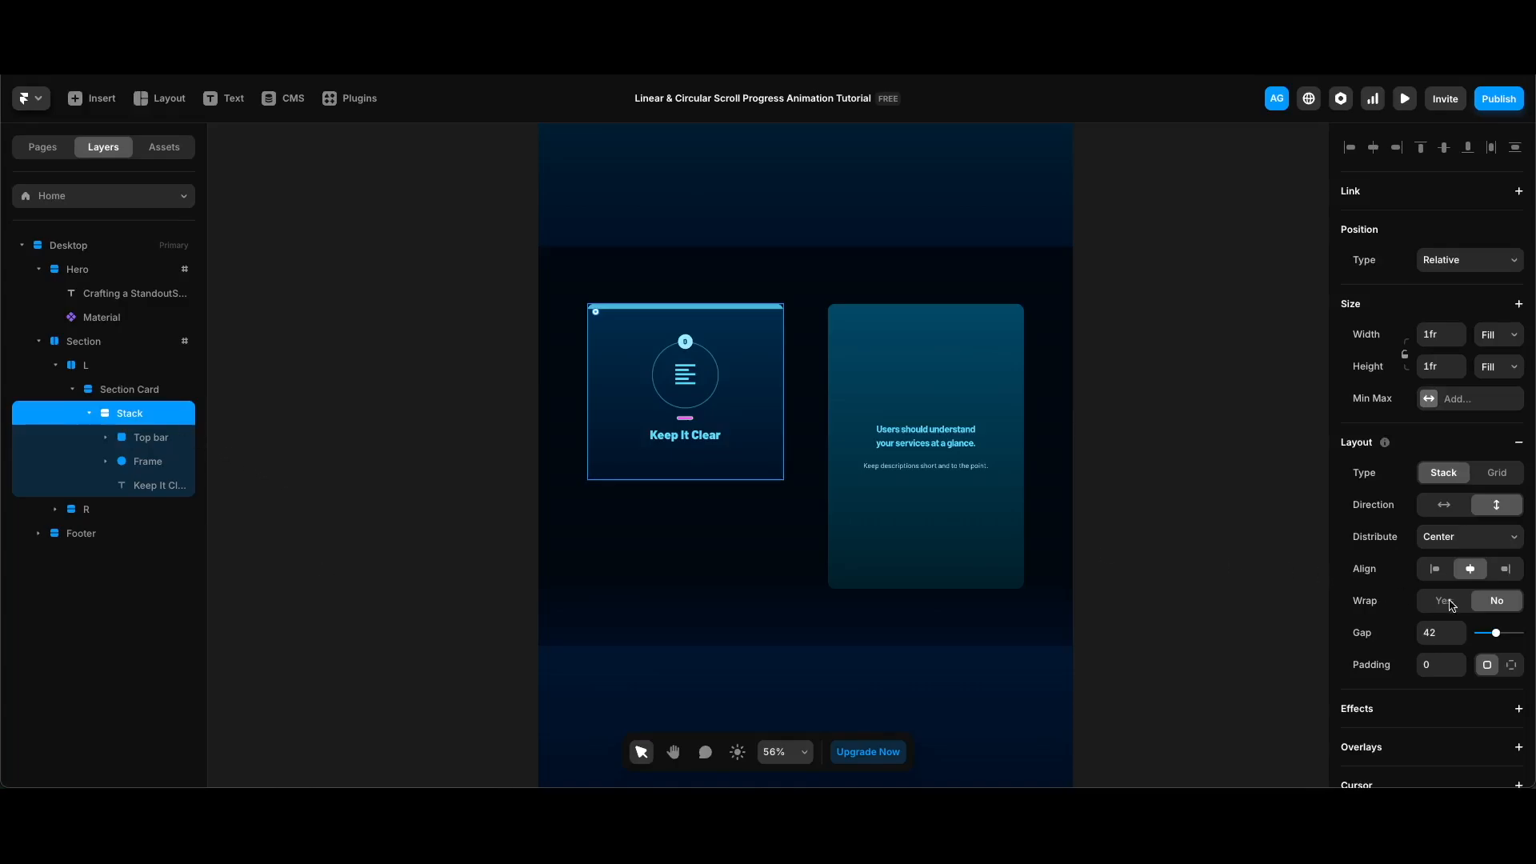
# Examine the section card's layers: Stack styles, Top bar, circle frames, number badge and its nested number stack.
pyautogui.scroll(-6, 1450, 606)
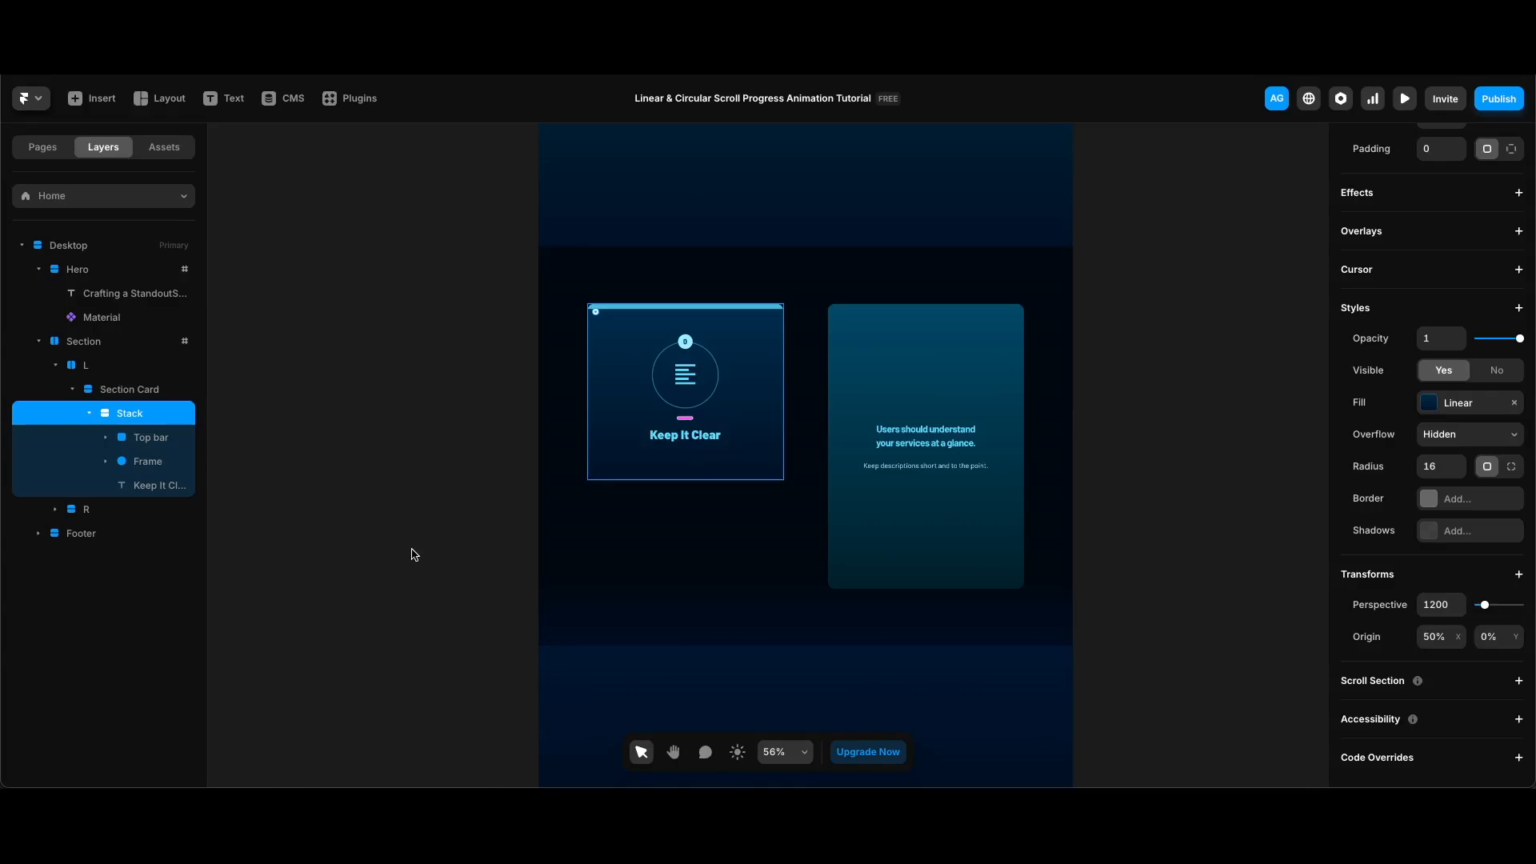
pyautogui.click(166, 439)
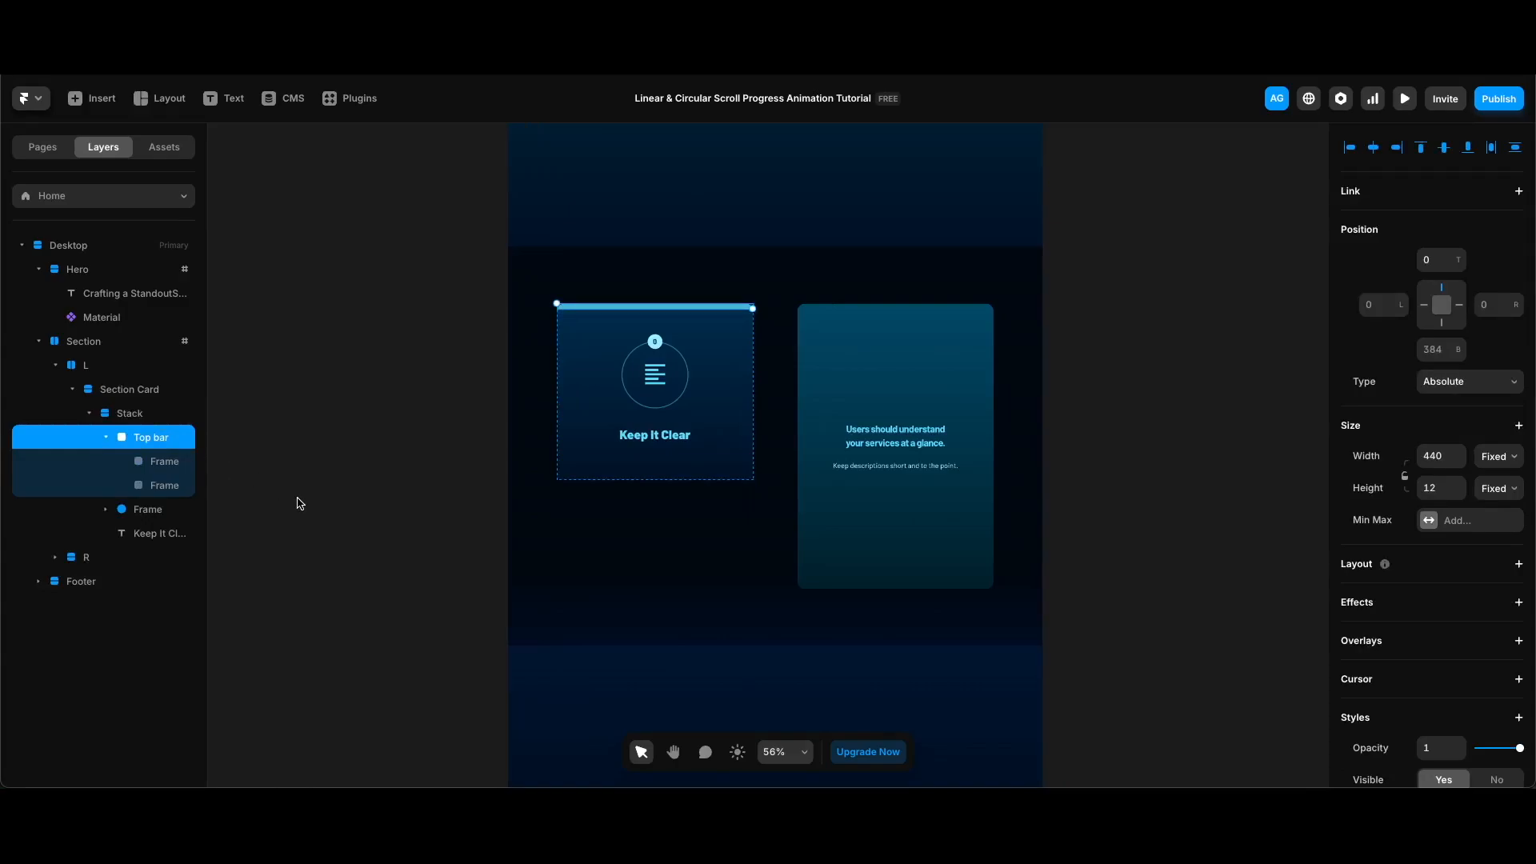
pyautogui.click(629, 382)
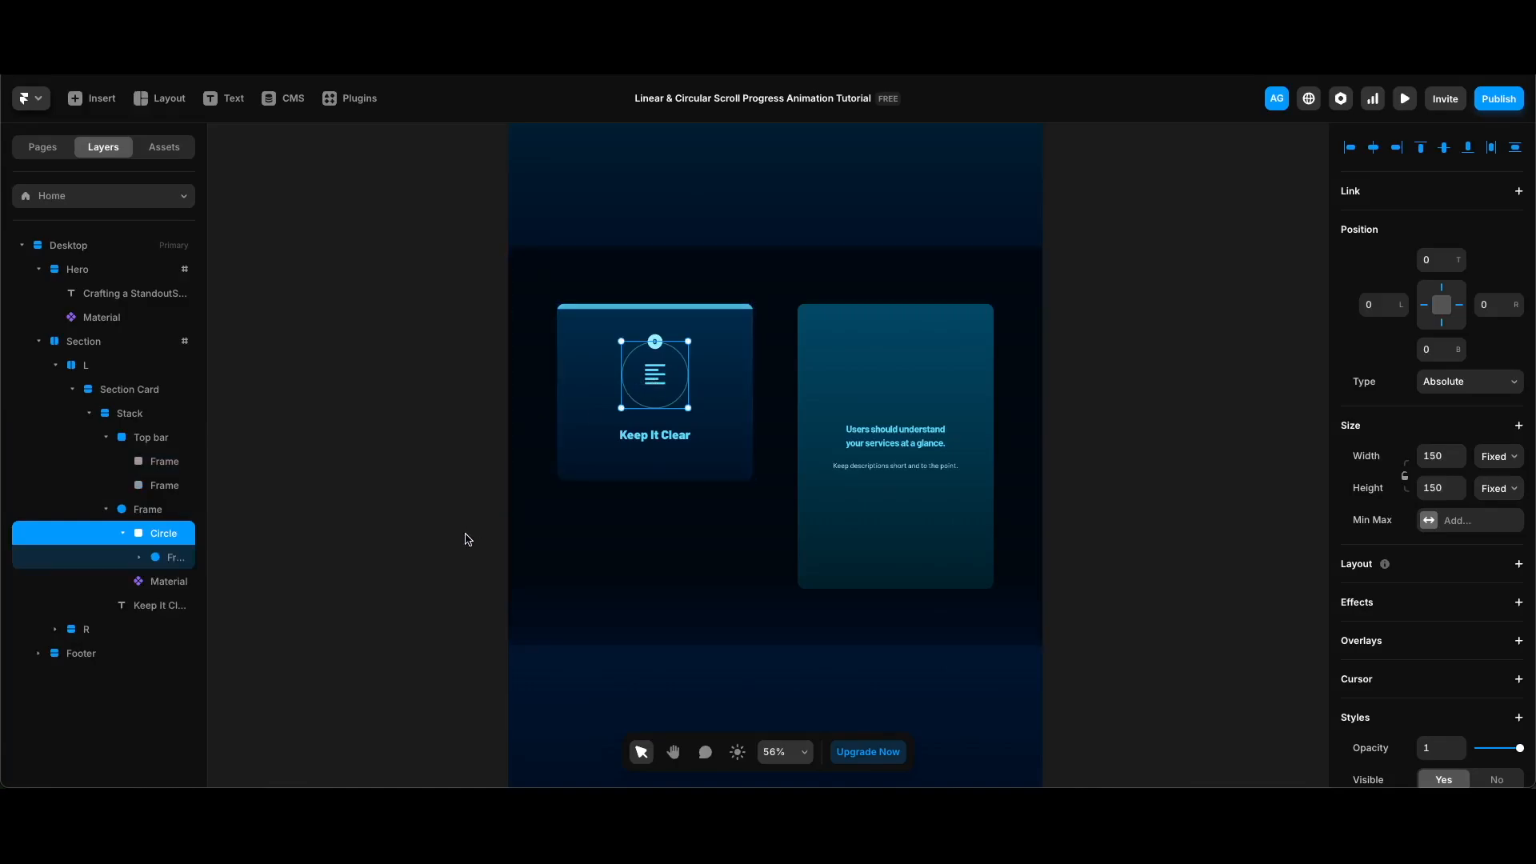
pyautogui.click(148, 512)
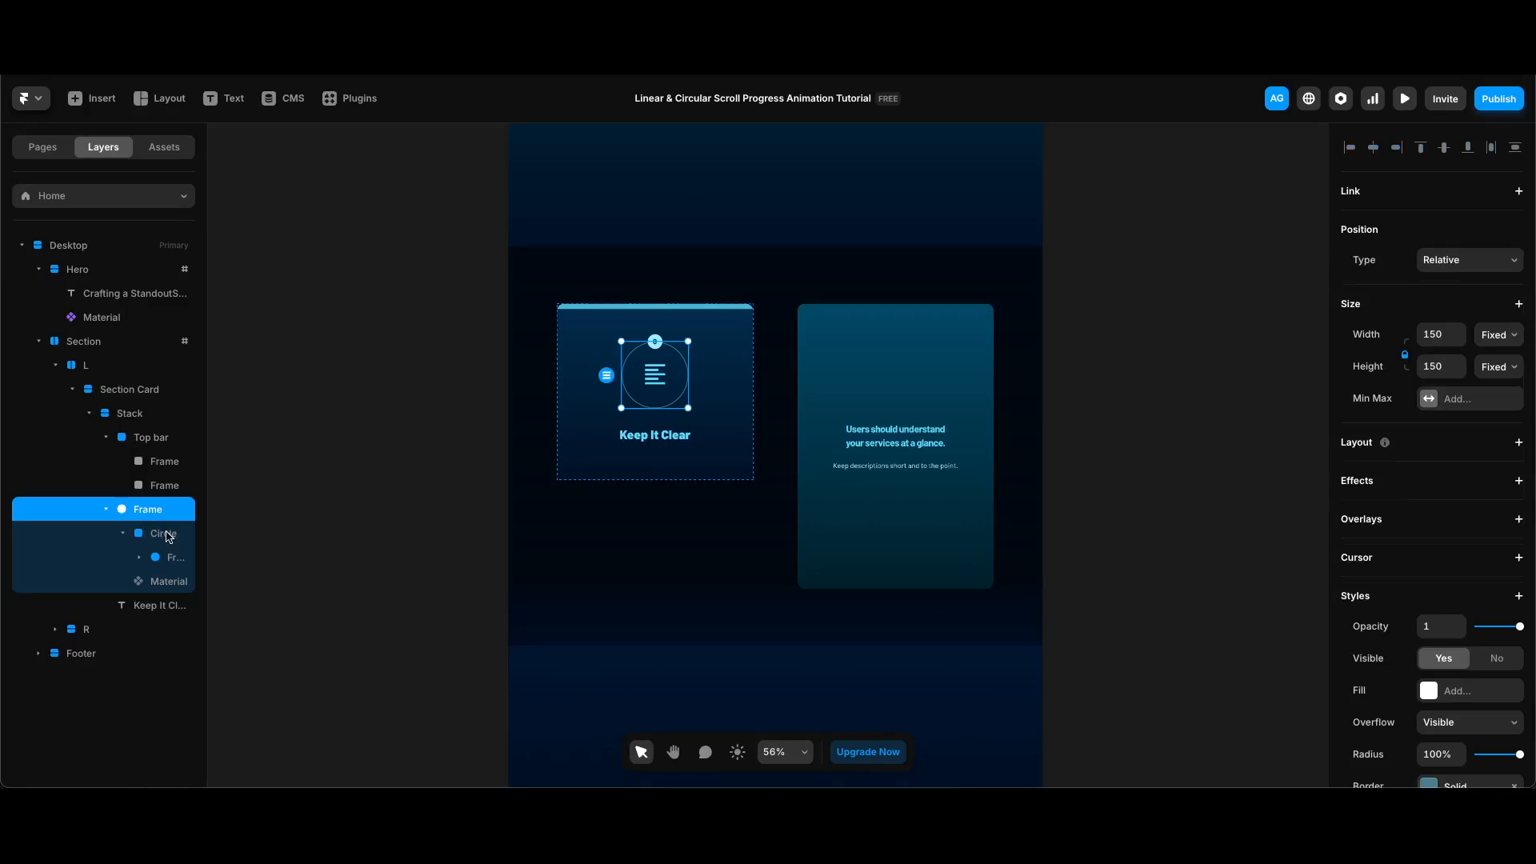
pyautogui.click(165, 533)
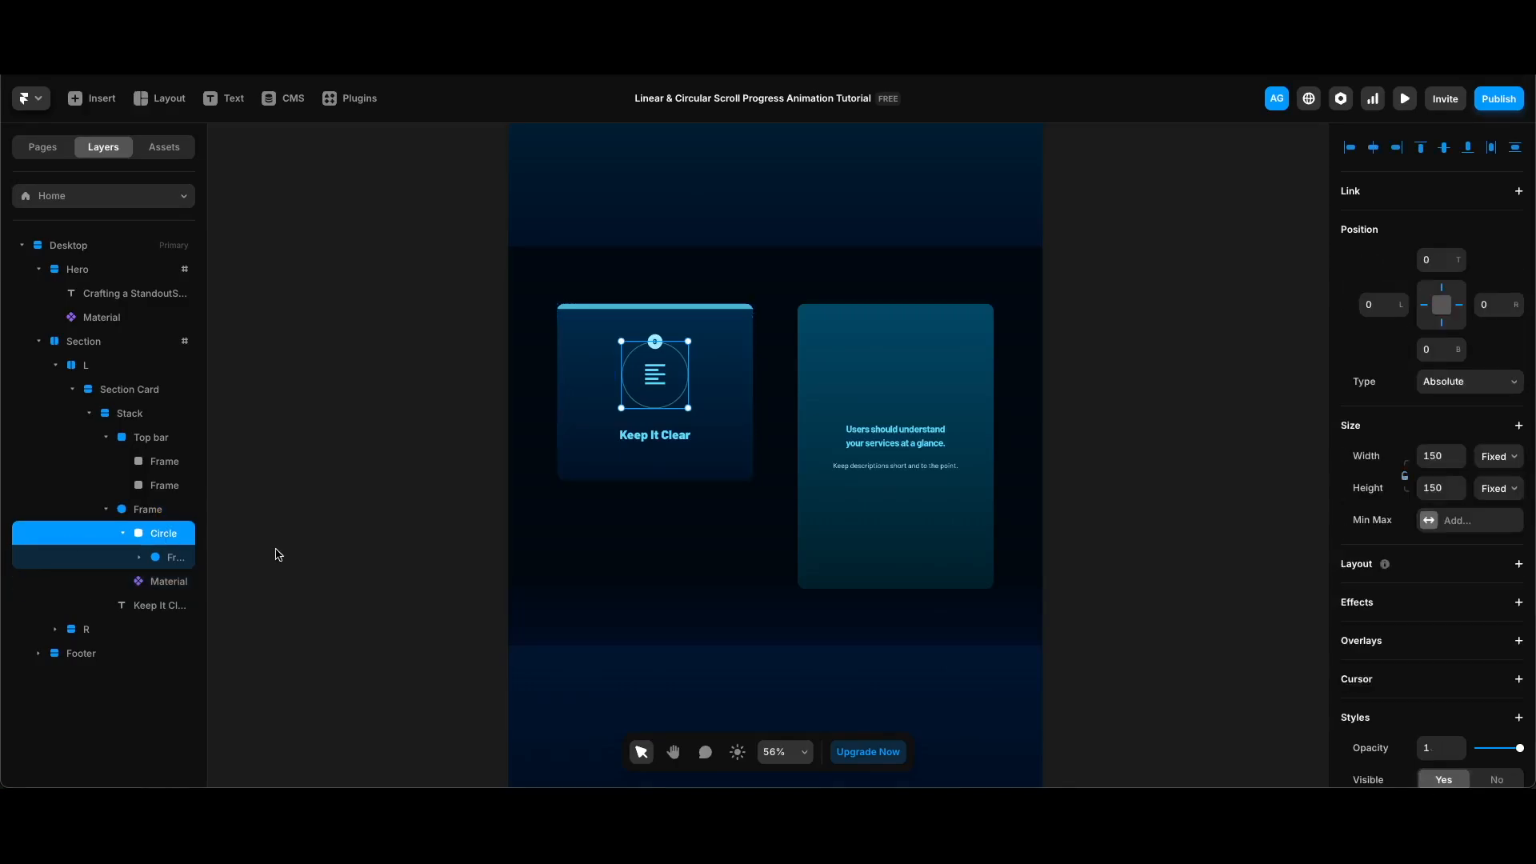
pyautogui.scroll(8, 658, 341)
pyautogui.click(658, 338)
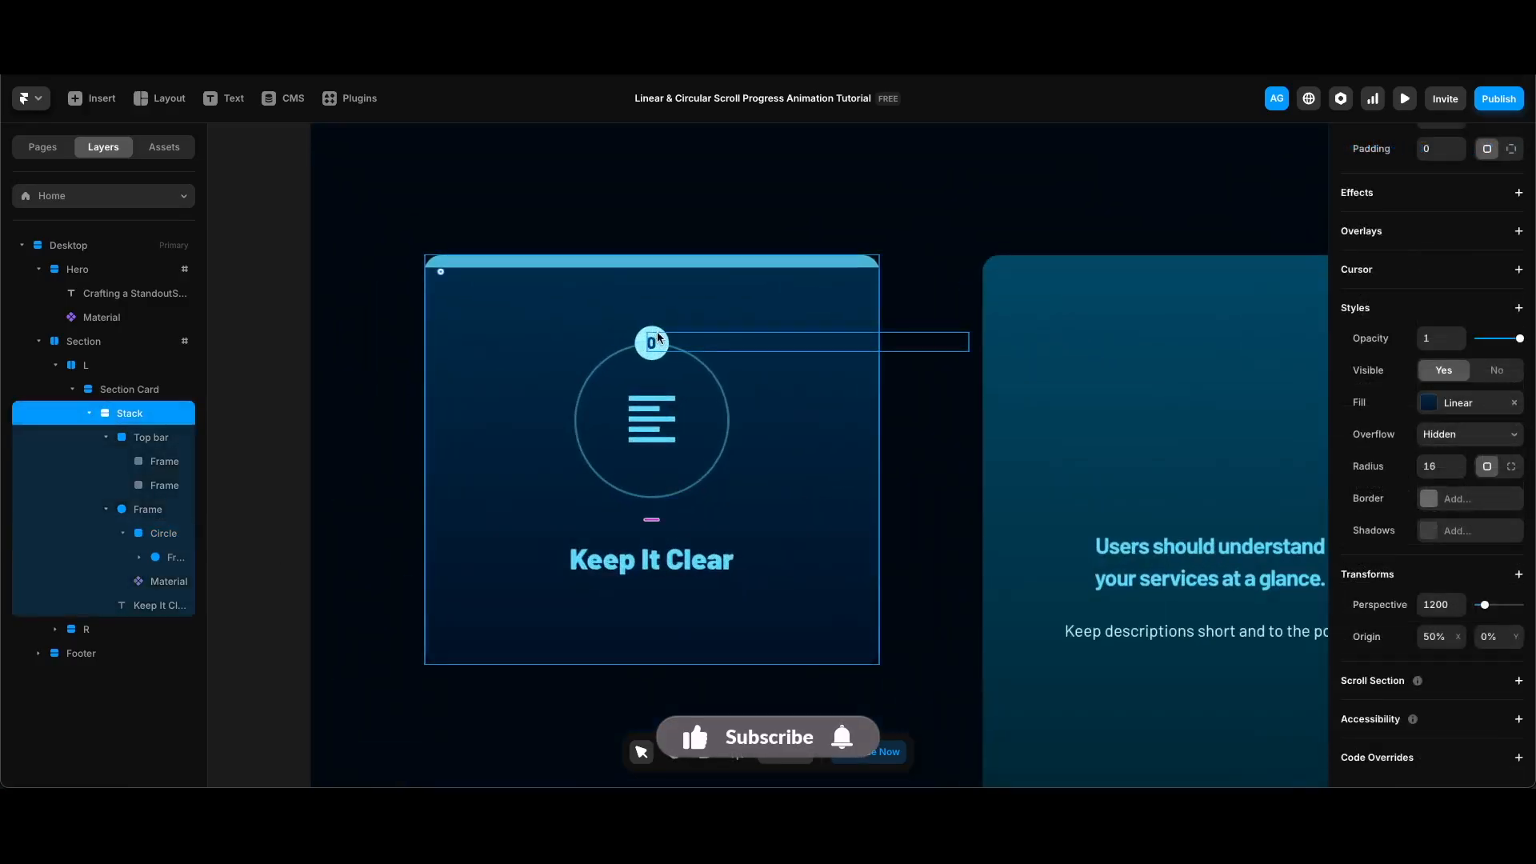
pyautogui.click(658, 338)
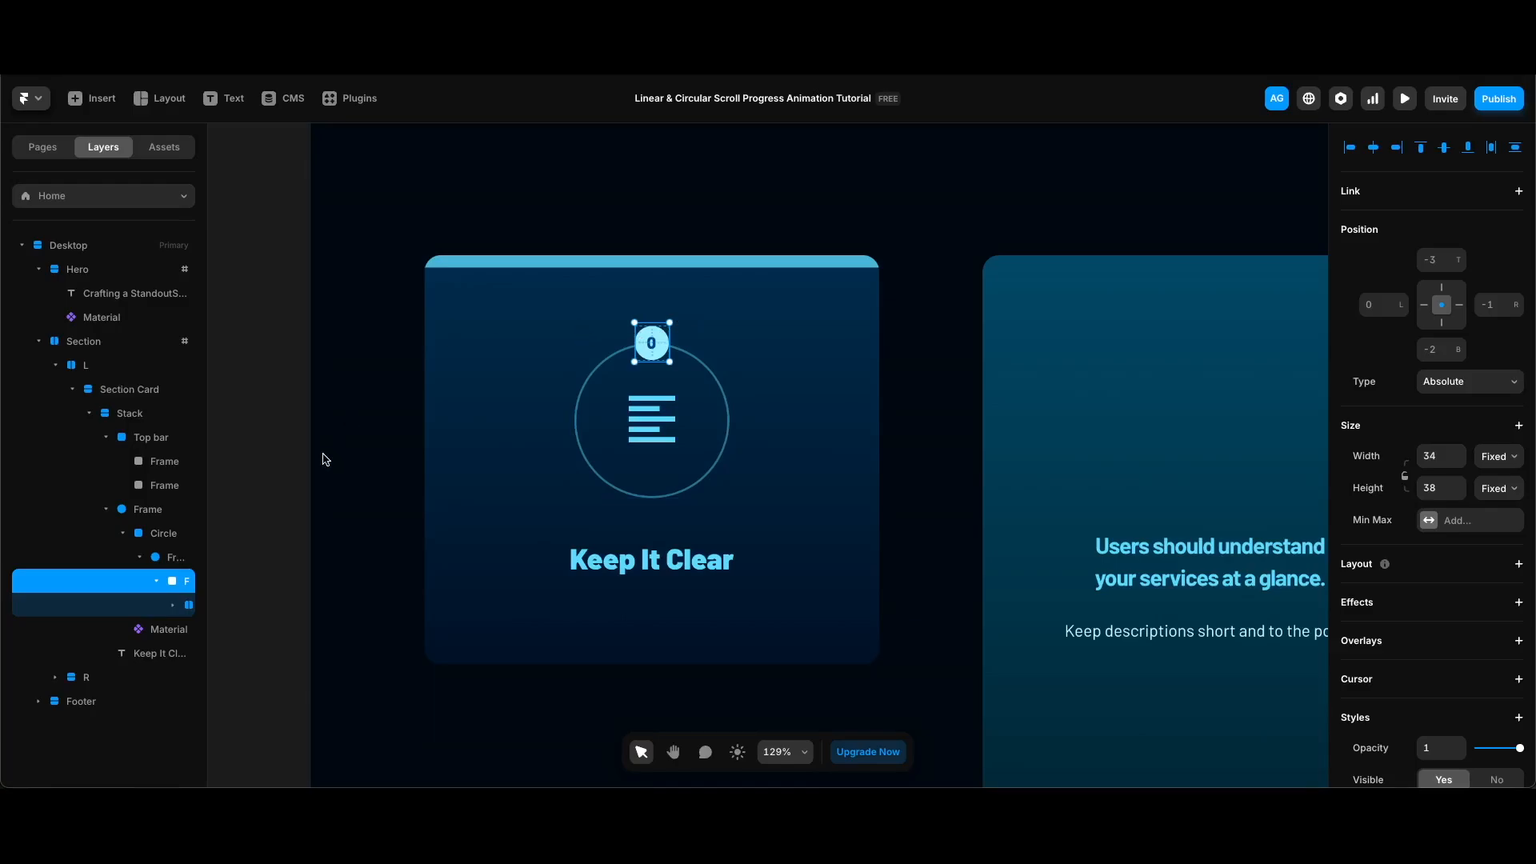
pyautogui.click(184, 605)
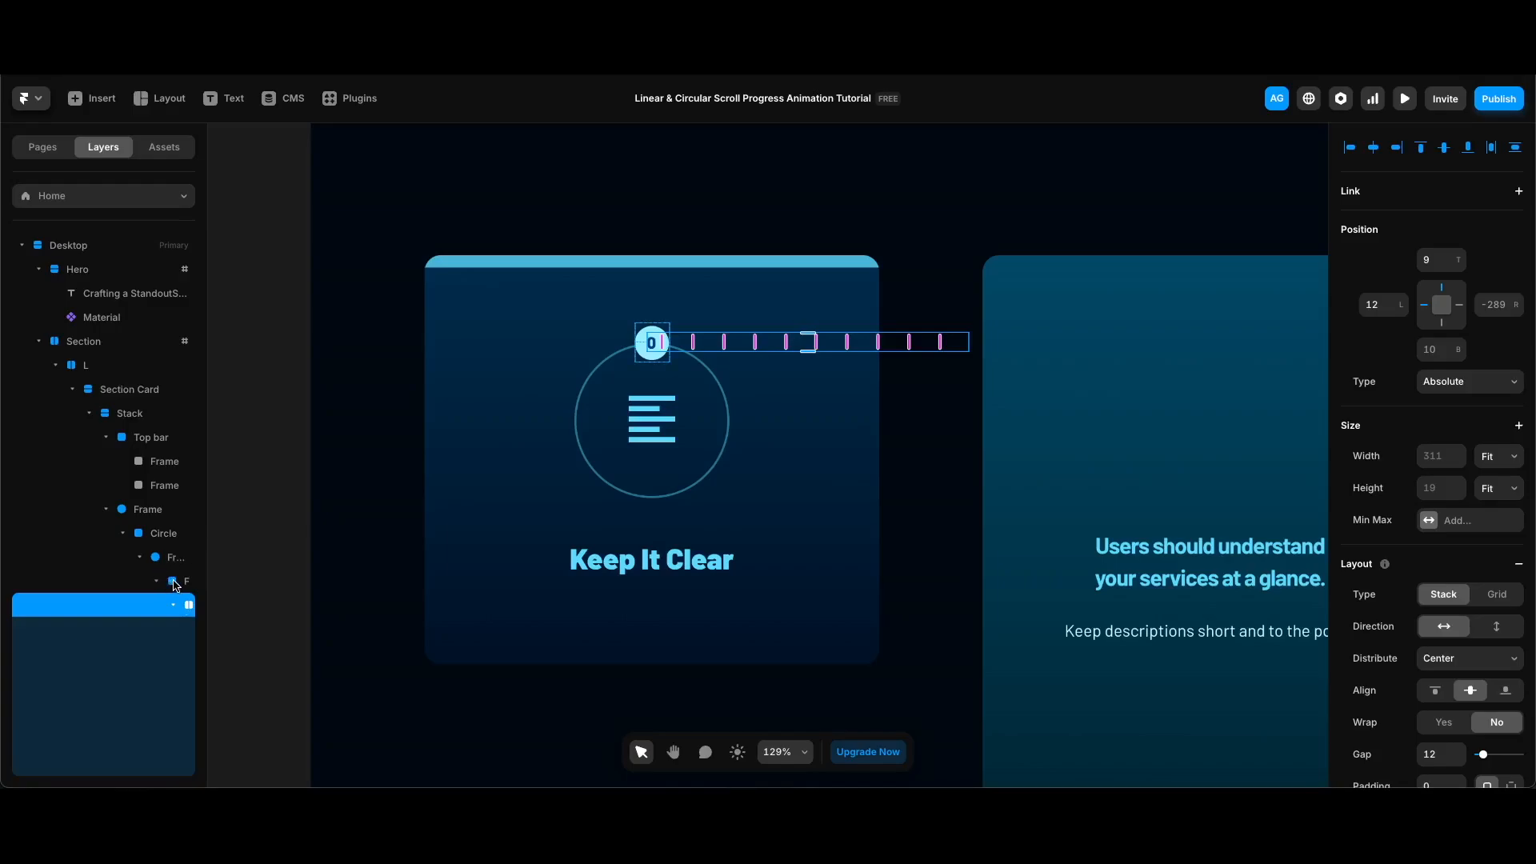
# Set the overflow of the number badge's two nested frames to Visible to reveal the clipped number row.
pyautogui.click(176, 581)
pyautogui.keyDown('shift'); pyautogui.click(173, 558); pyautogui.keyUp('shift')
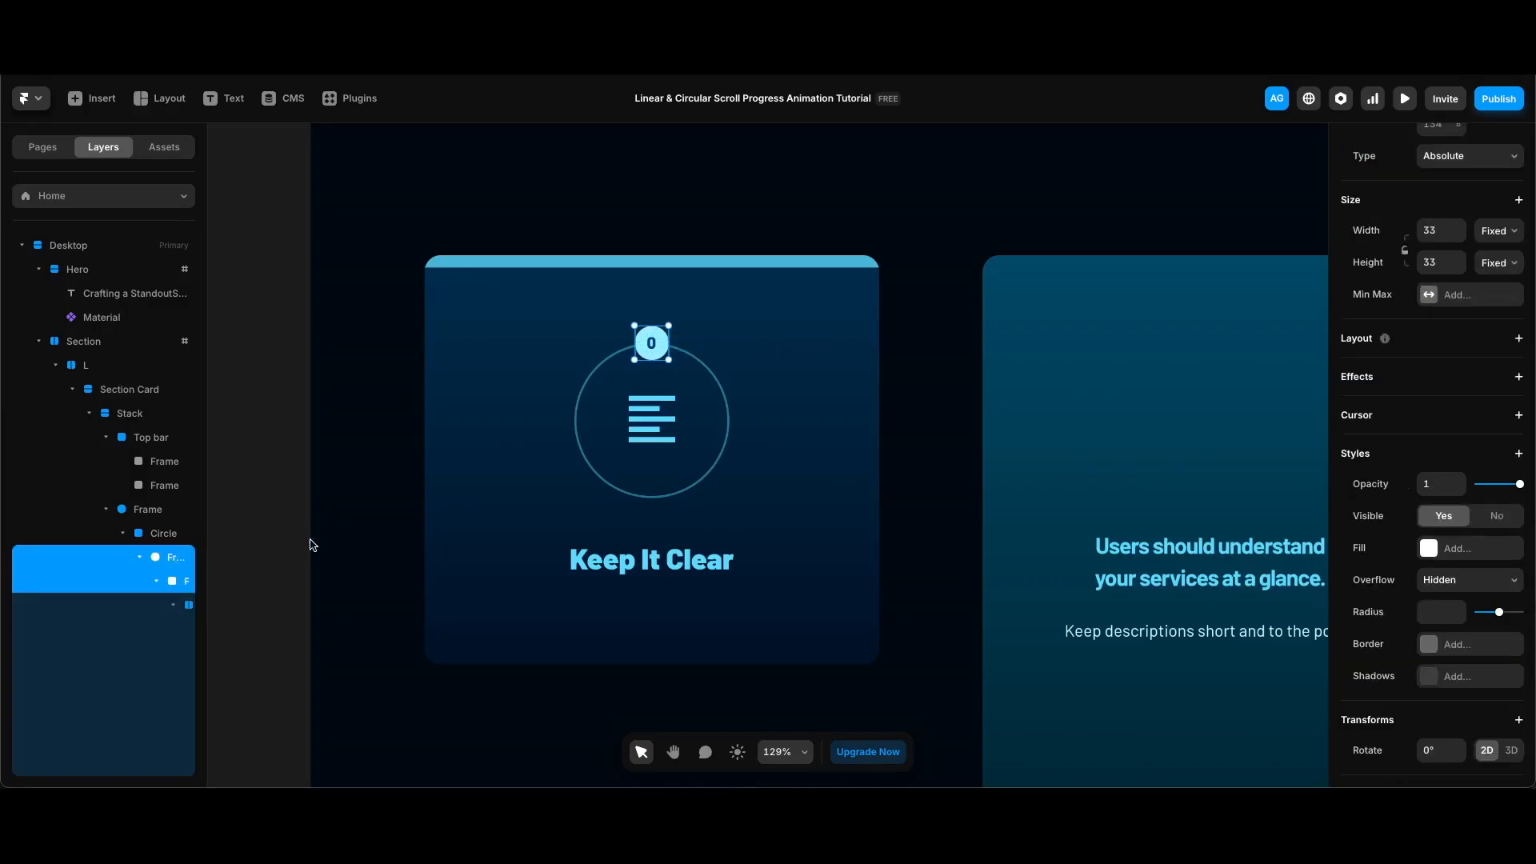
pyautogui.click(1470, 579)
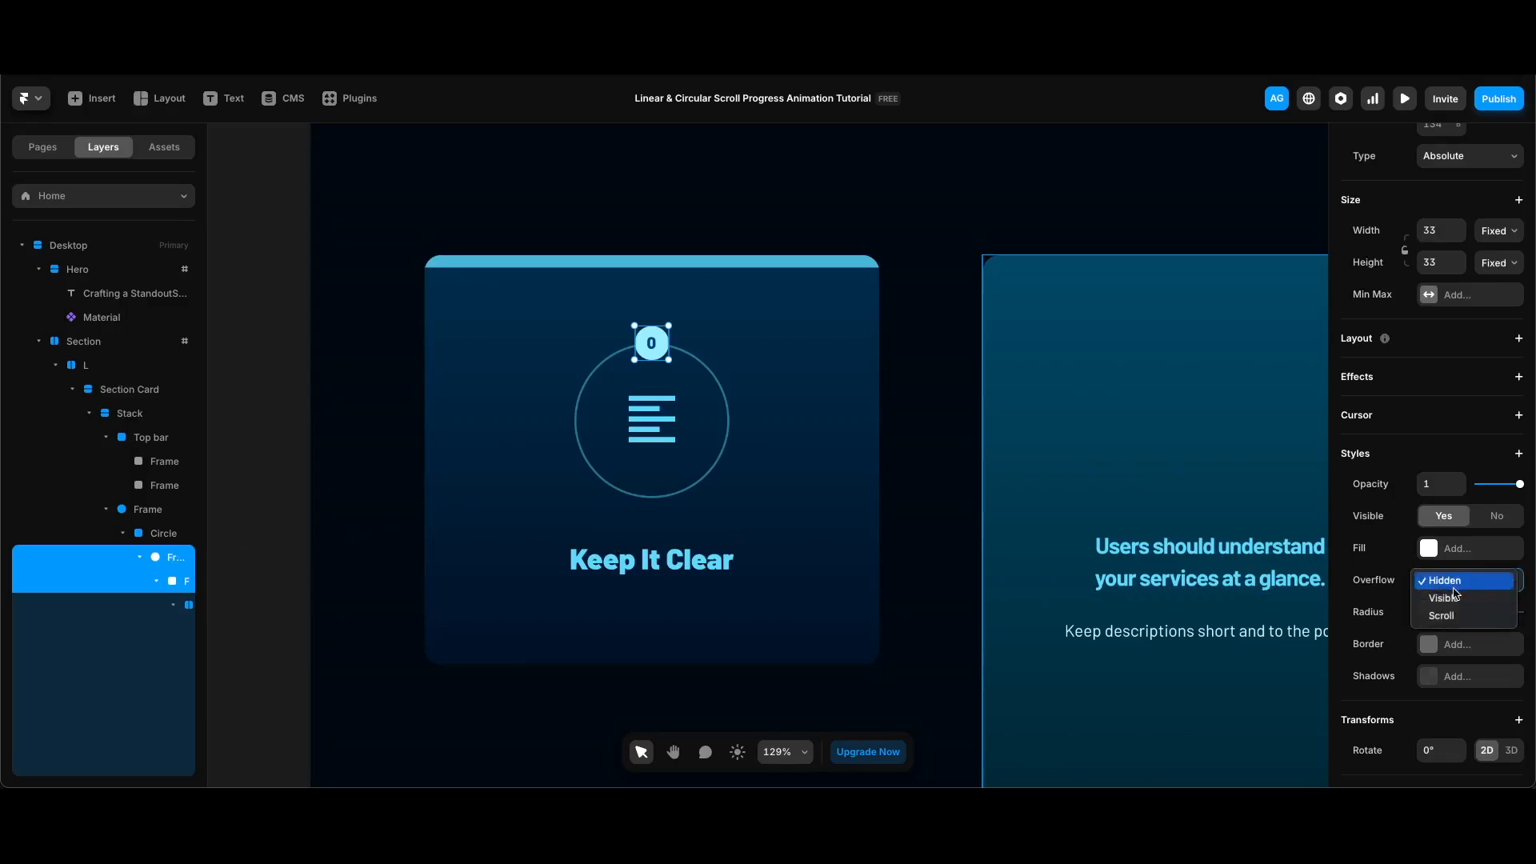
pyautogui.click(1448, 597)
pyautogui.scroll(5, 780, 318)
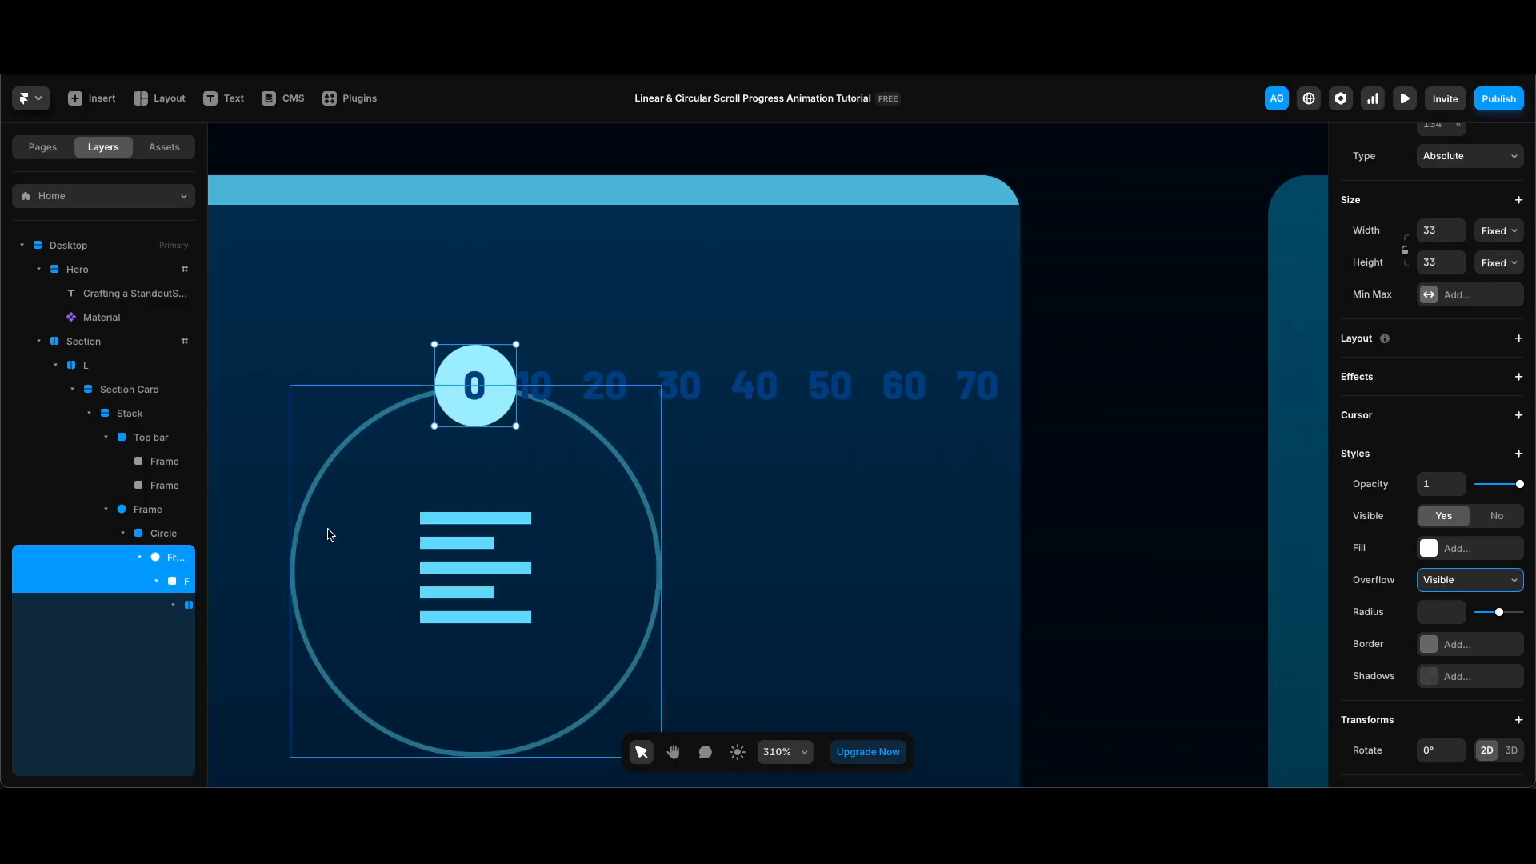
# Examine the badge's inner frame, the Material icon and the Keep It Clear title in the section card.
pyautogui.click(171, 581)
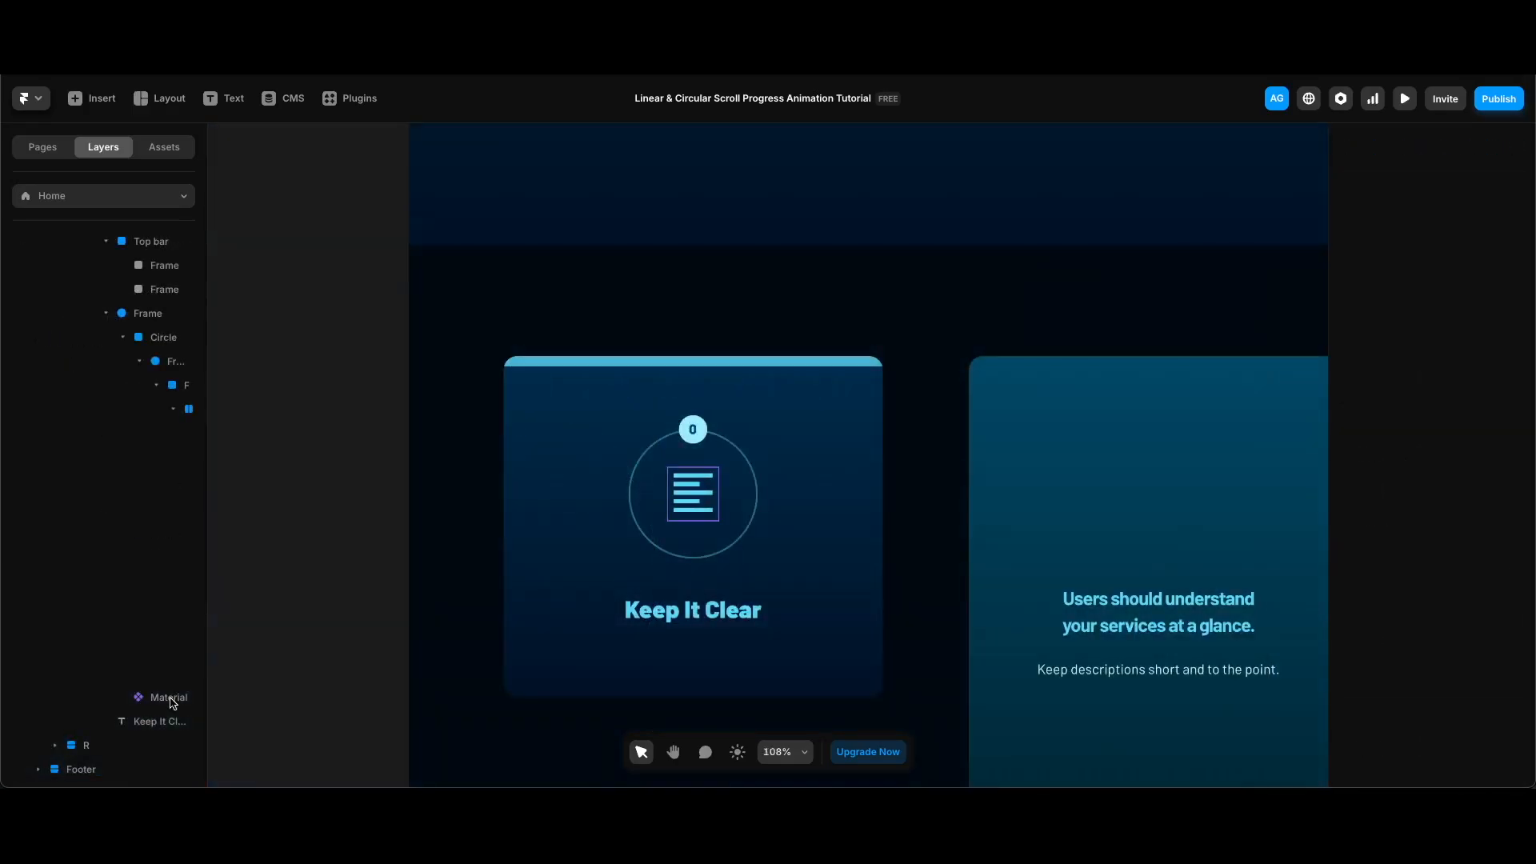
pyautogui.click(168, 695)
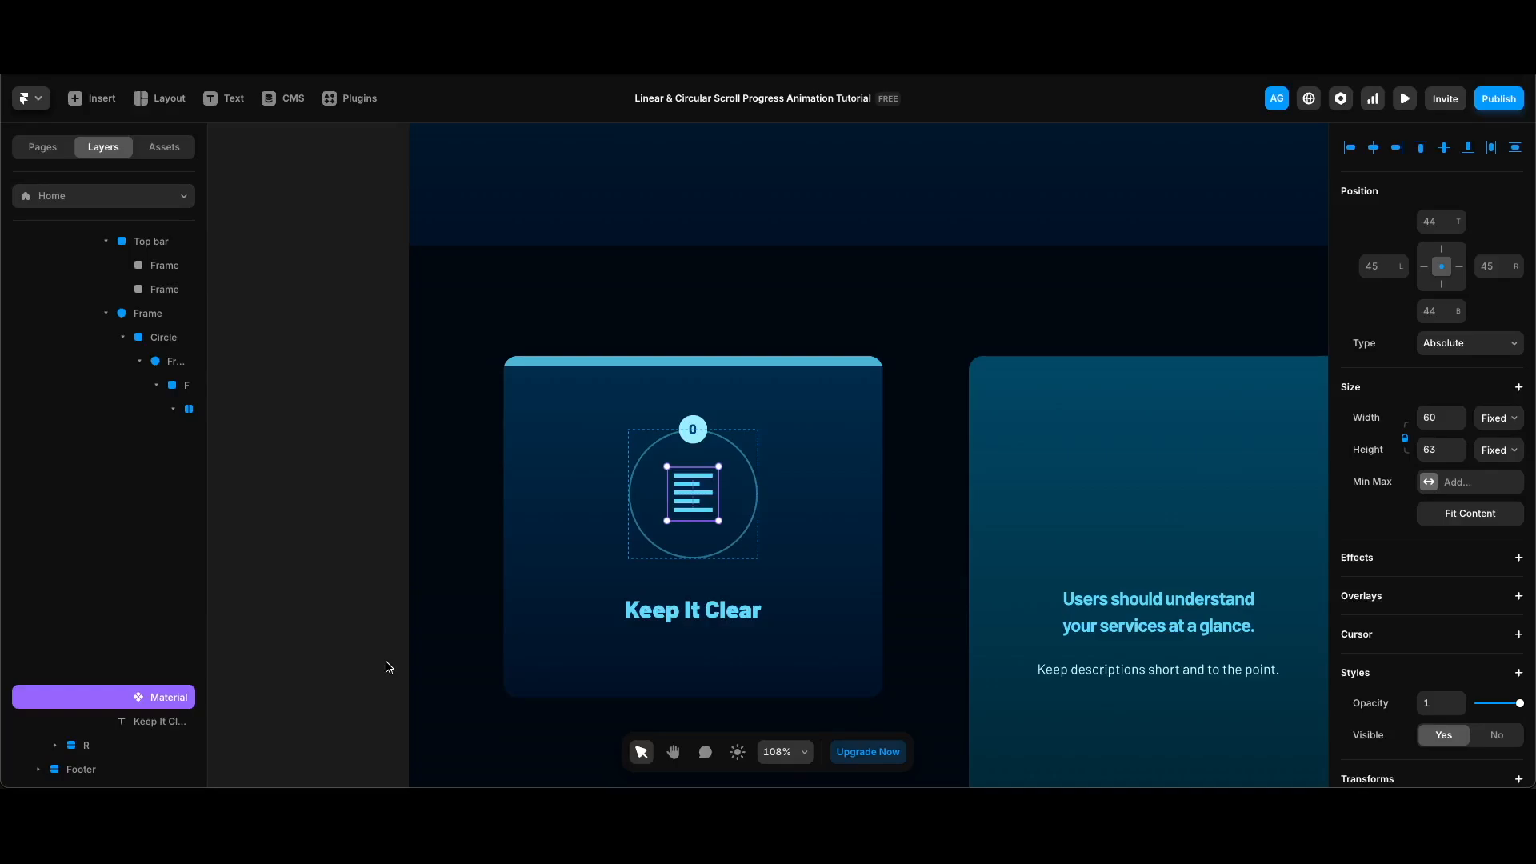
pyautogui.click(731, 614)
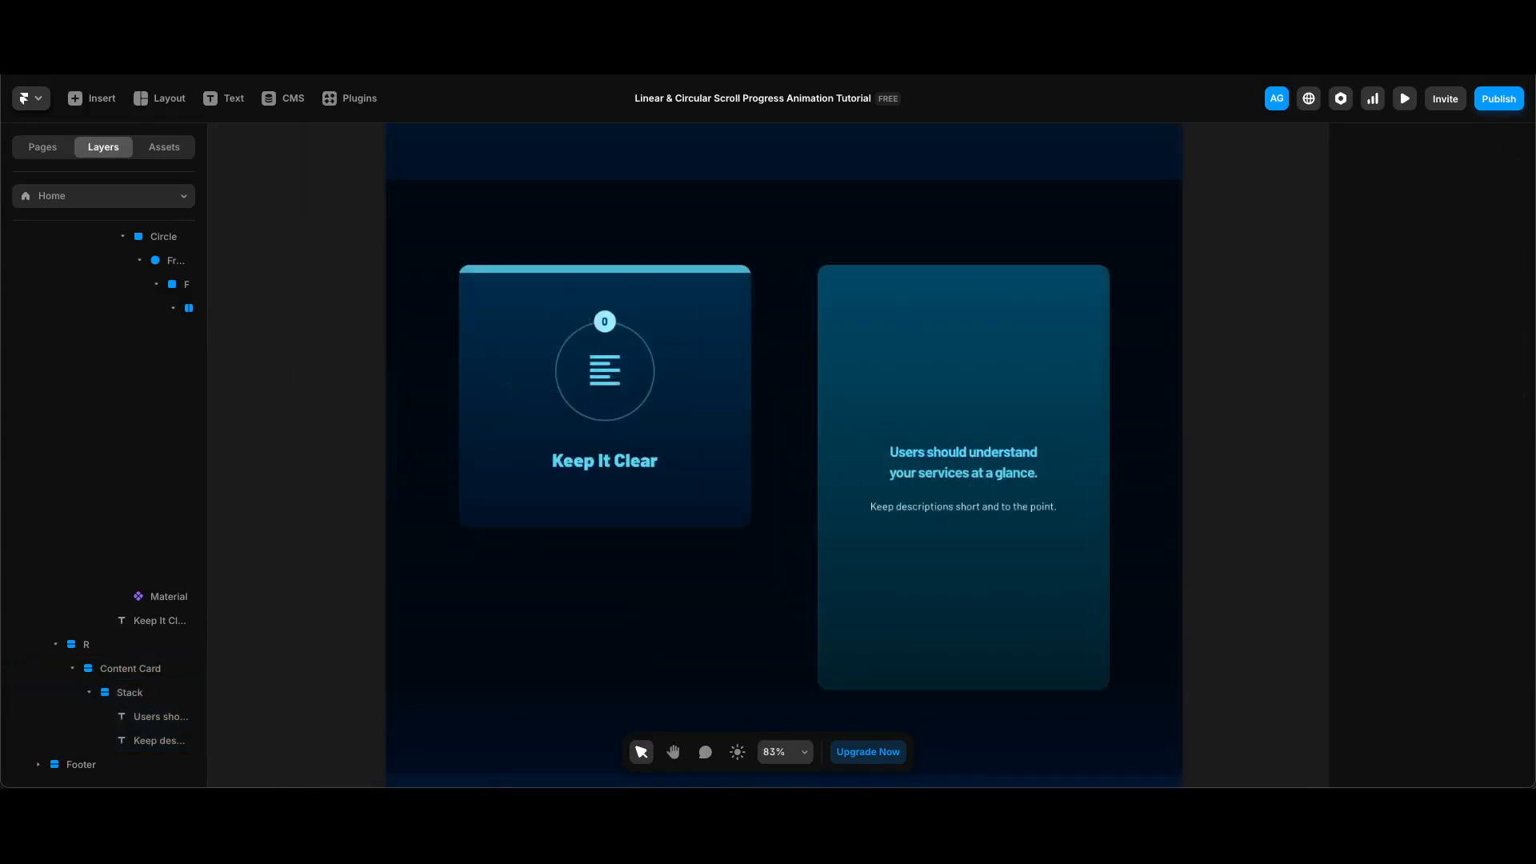
# Turn the section card into a component and add a Scroll Transform effect to the first frame inside Top bar.
pyautogui.click(541, 492)
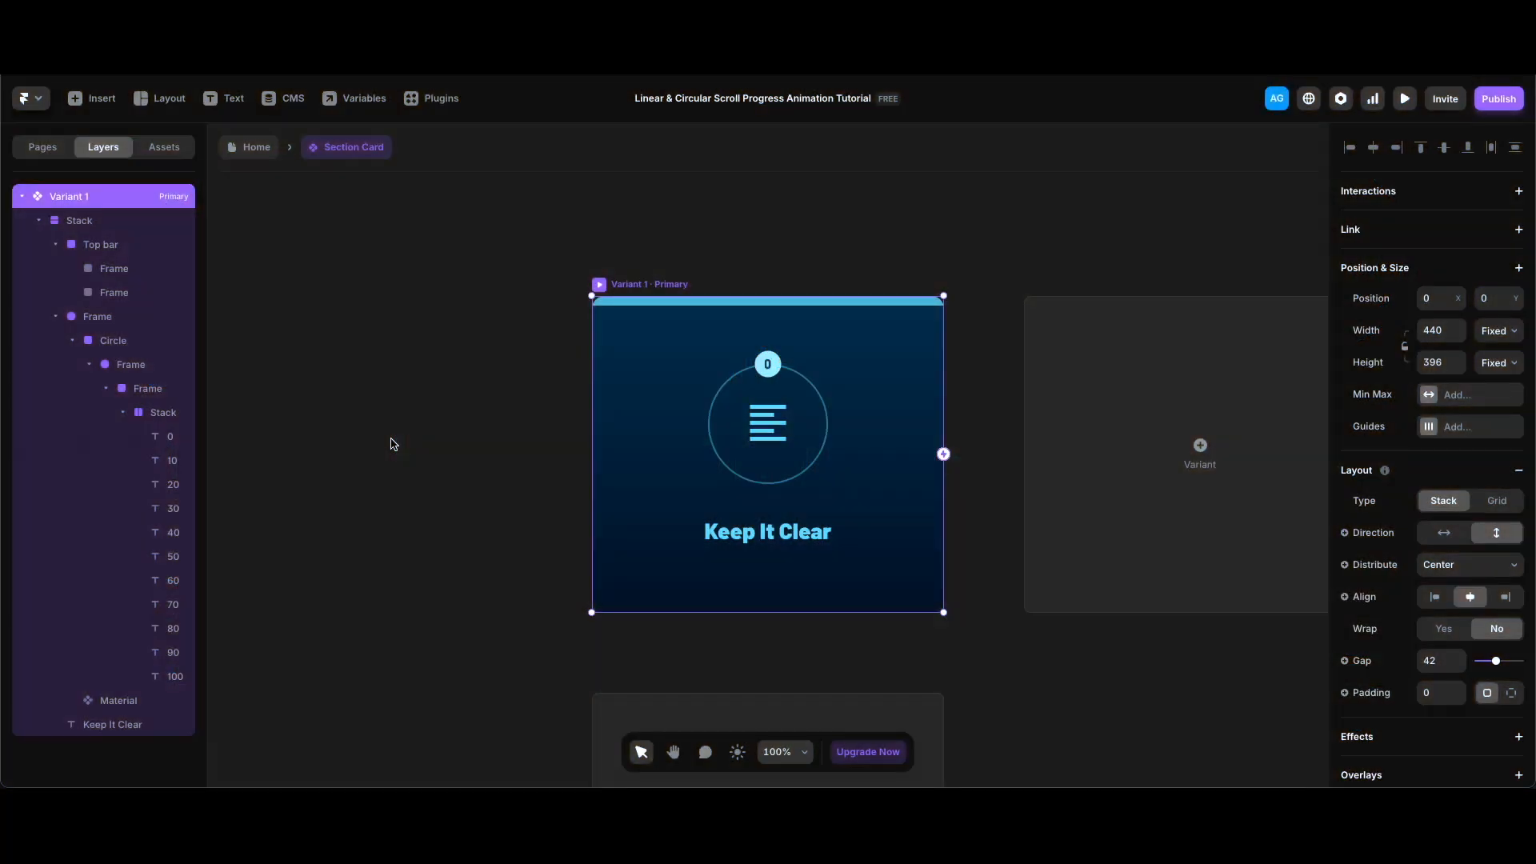
pyautogui.click(124, 266)
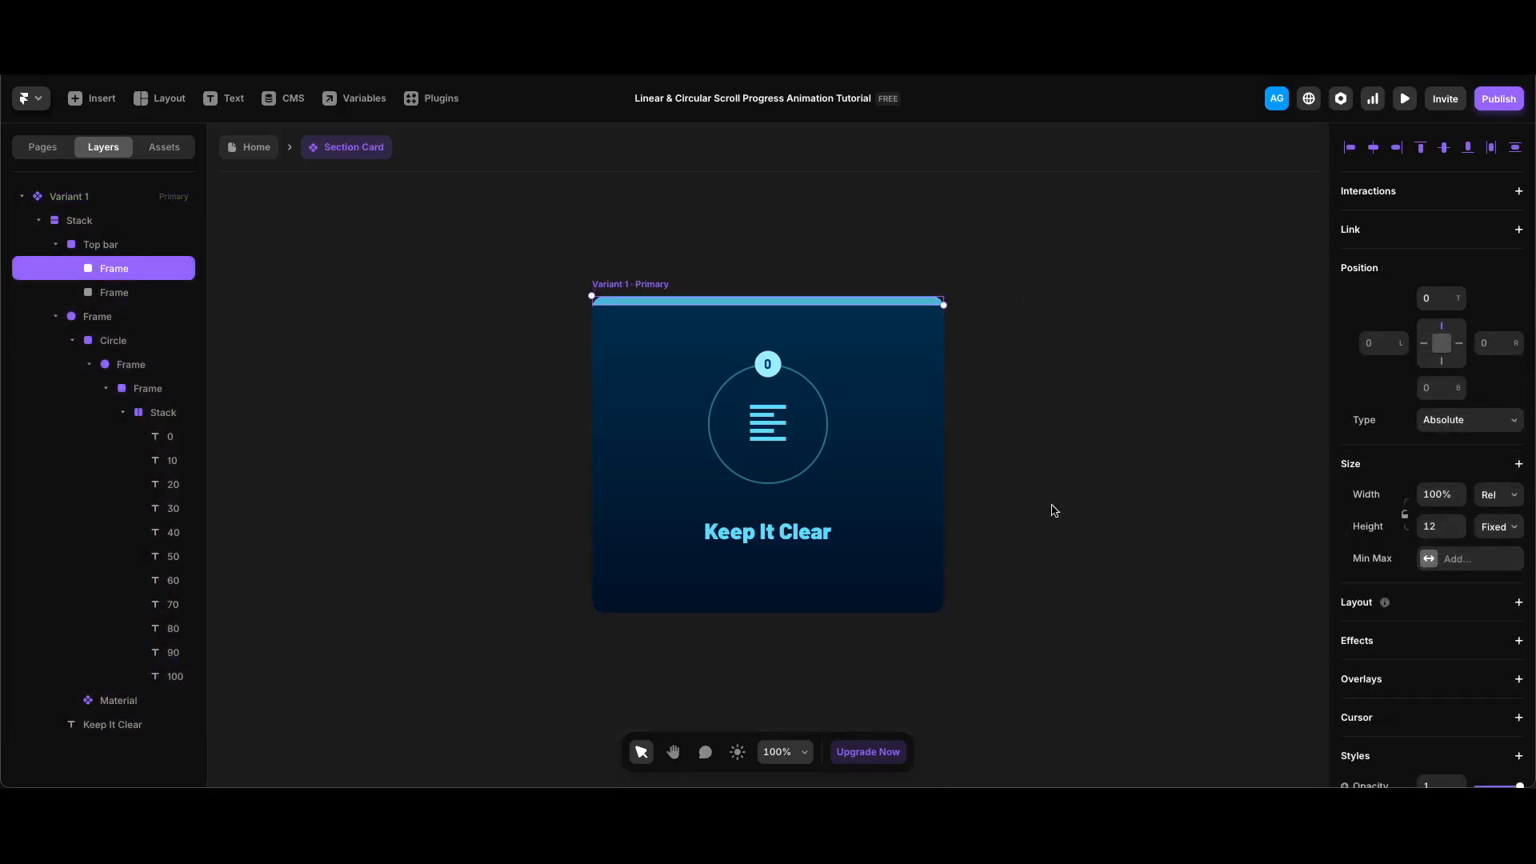
pyautogui.click(1444, 641)
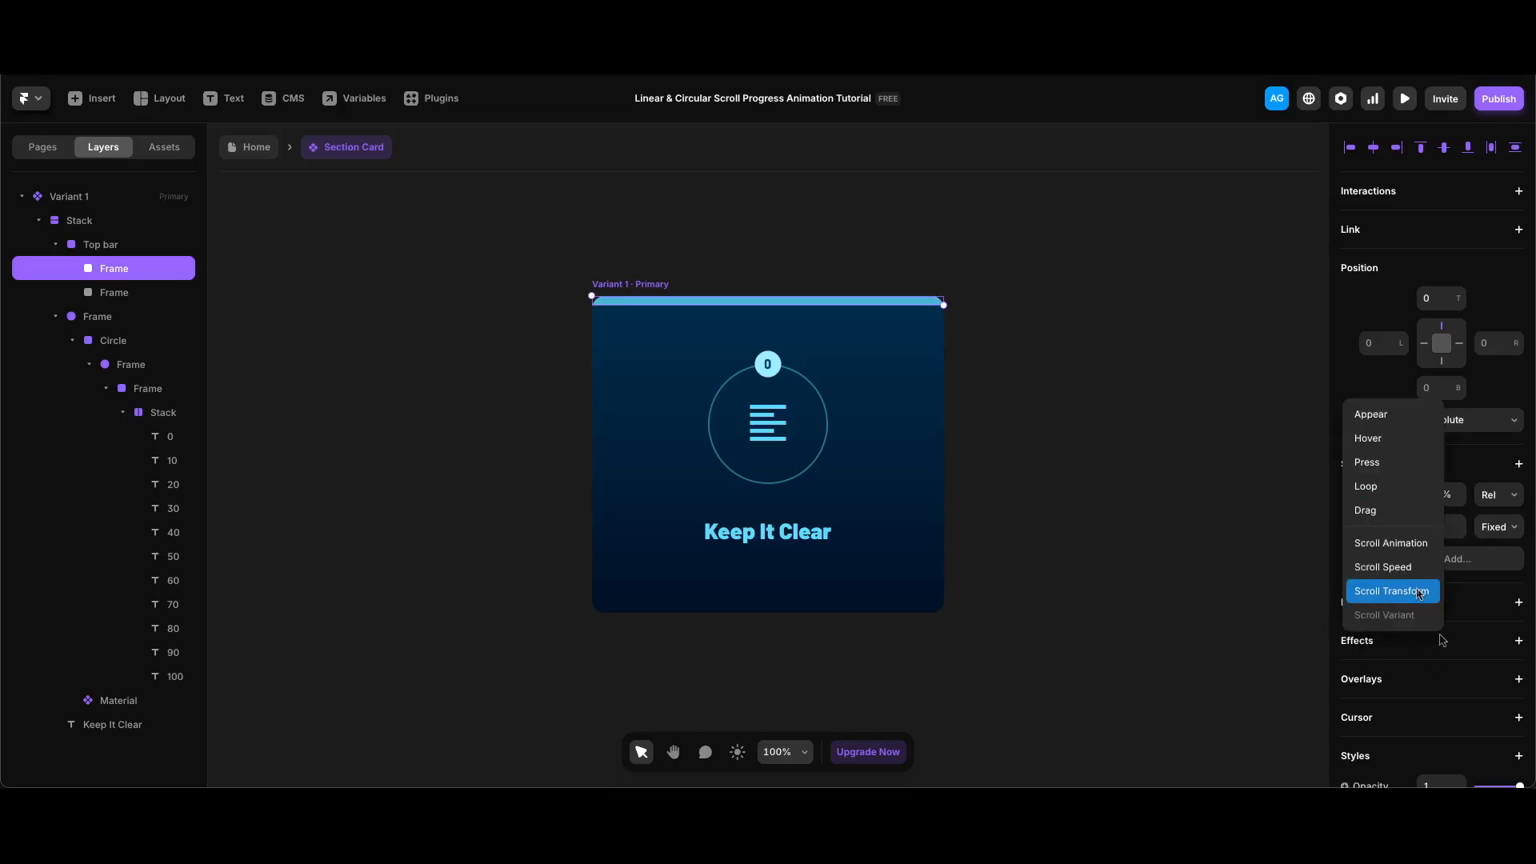
pyautogui.click(1408, 590)
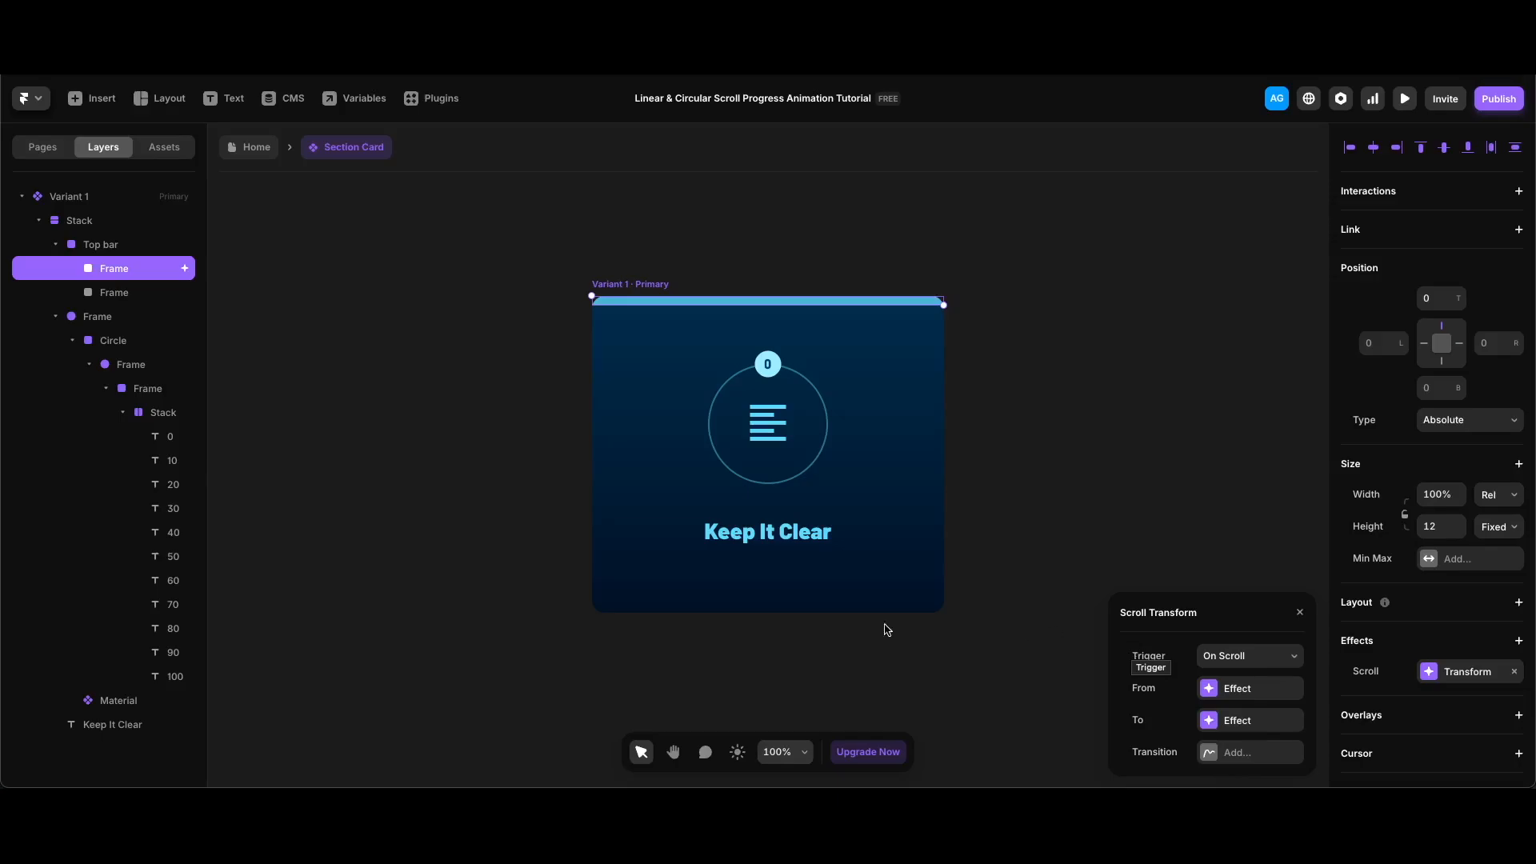
# Set the Scroll Transform trigger to Section in View and bind its section to a new Scroll Section variable.
pyautogui.click(1252, 661)
pyautogui.click(1244, 703)
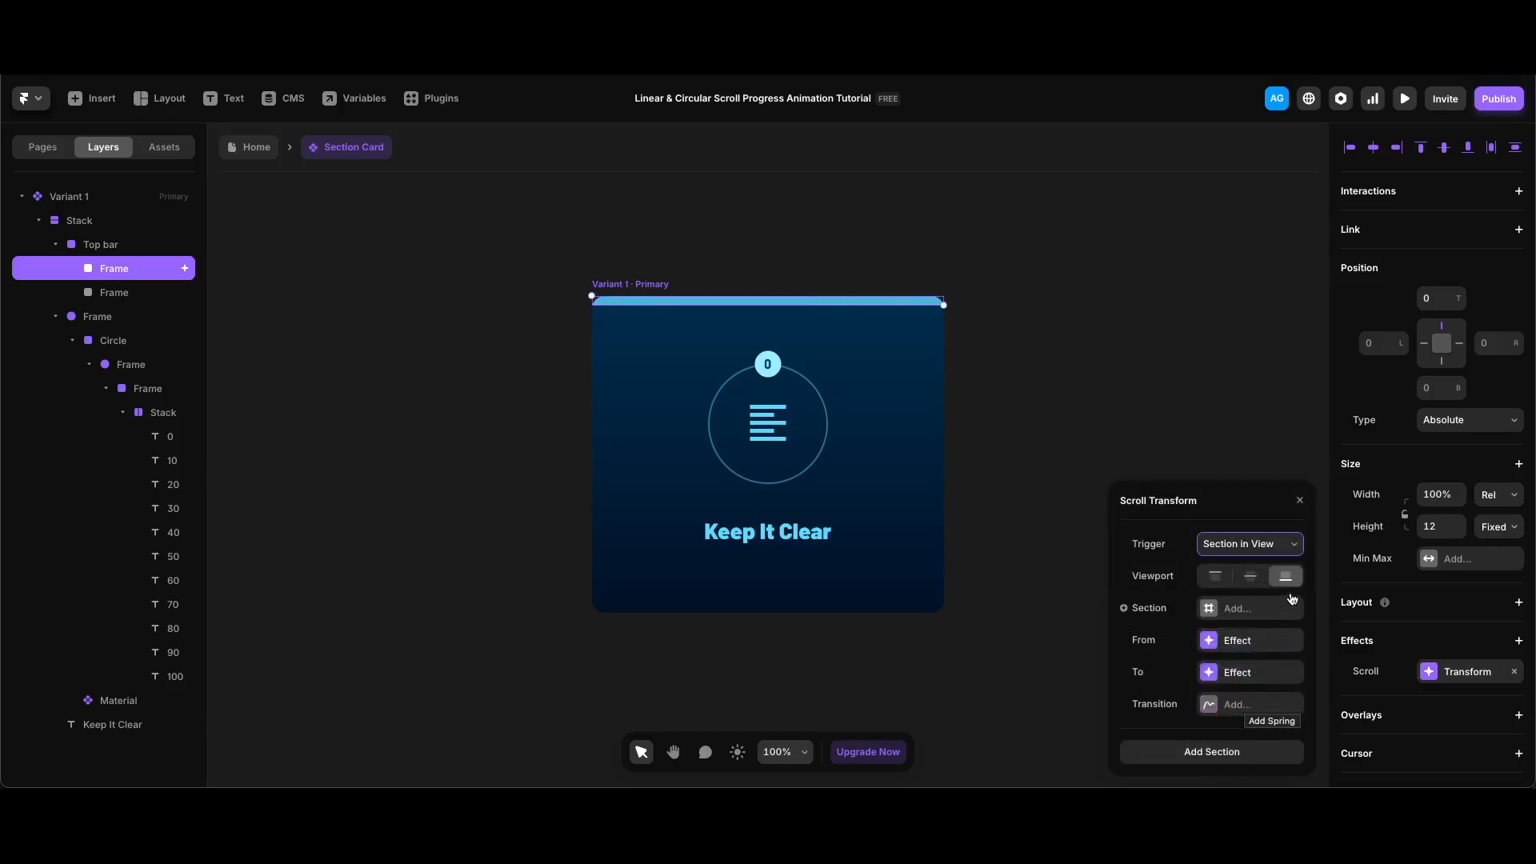
pyautogui.click(1161, 613)
pyautogui.click(1163, 640)
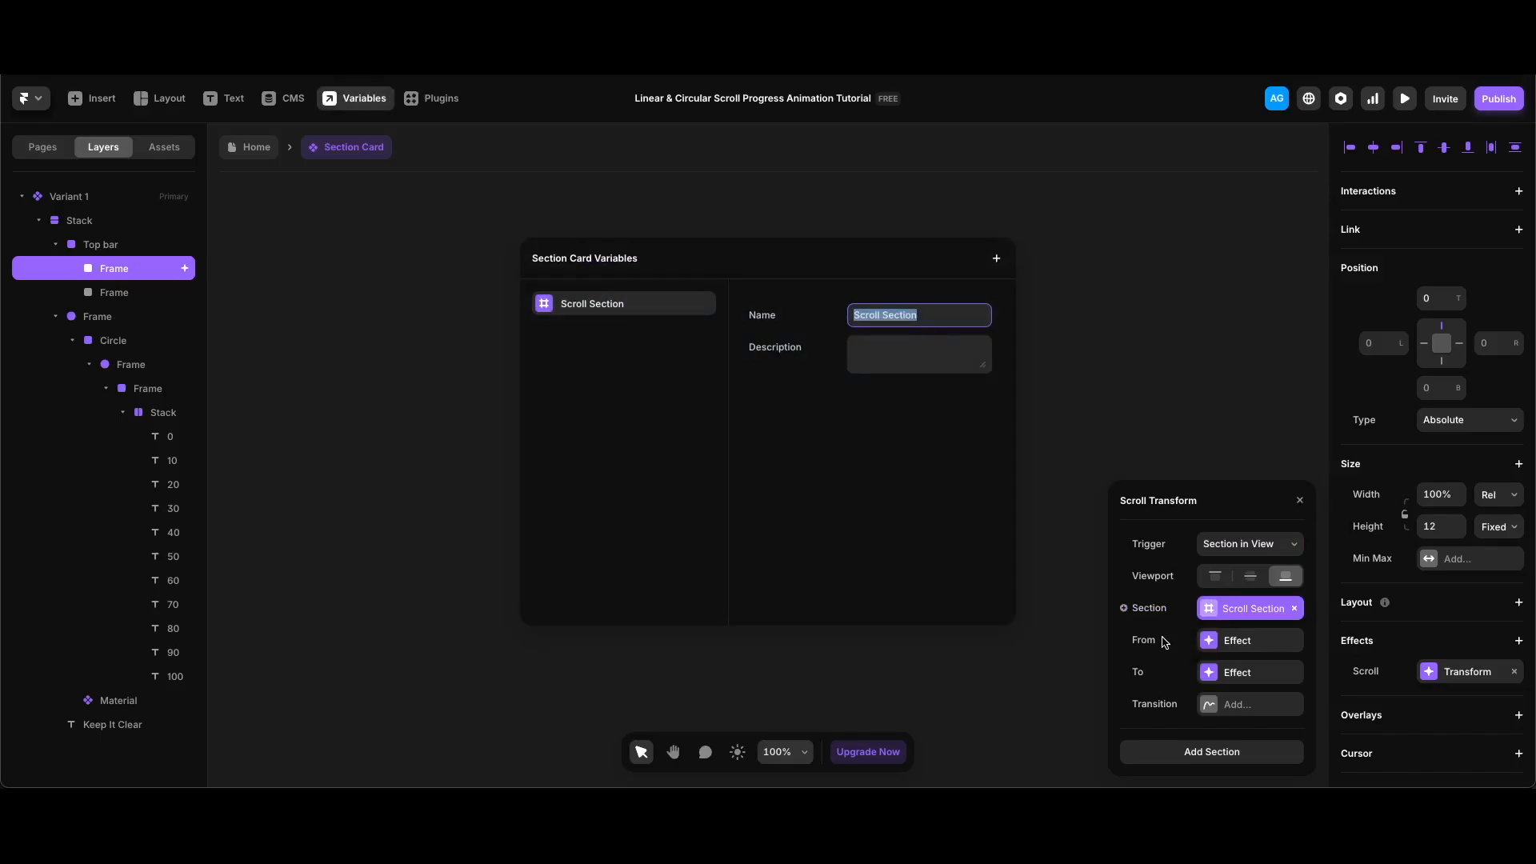
pyautogui.click(1090, 395)
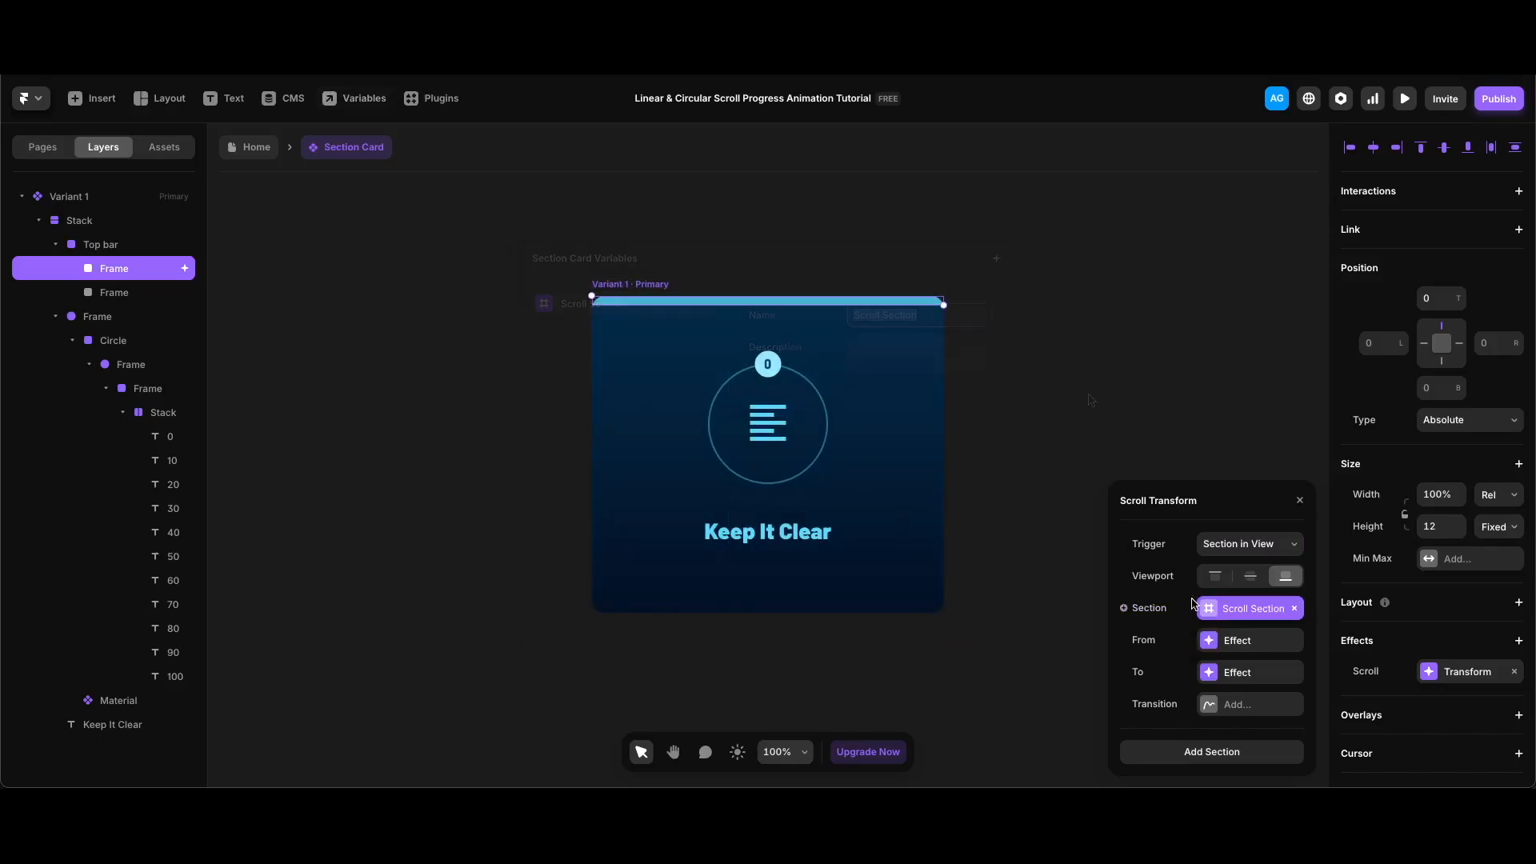
# Set the transform's From state to opacity 1, scale 1 and X offset -440, and open its To effect.
pyautogui.click(1244, 641)
pyautogui.click(1222, 544)
pyautogui.write('1')
pyautogui.click(1222, 576)
pyautogui.write('1')
pyautogui.click(1221, 674)
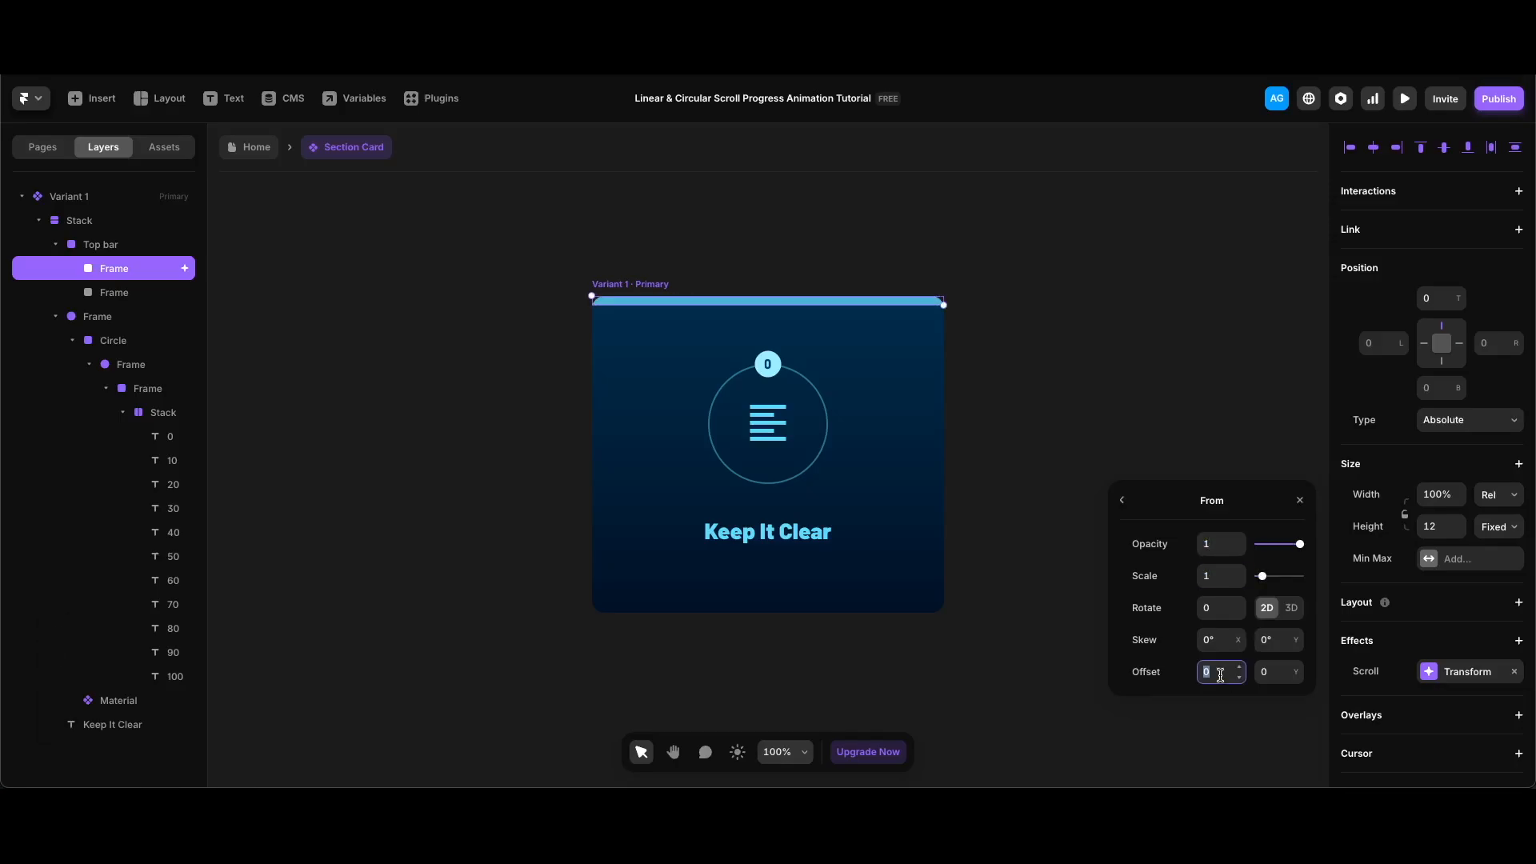
pyautogui.write('-440')
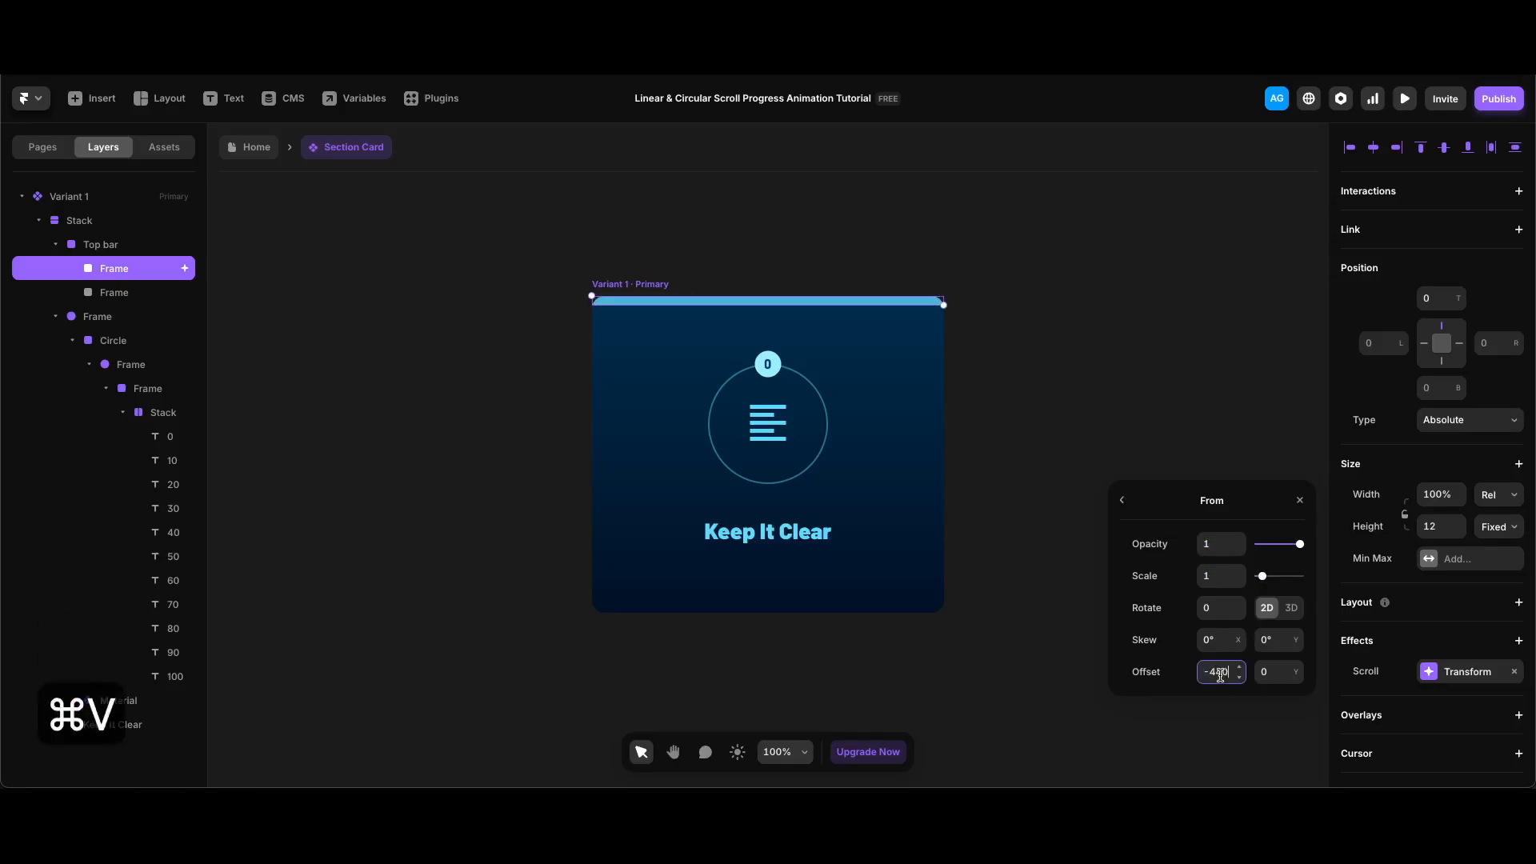
pyautogui.press('Return')
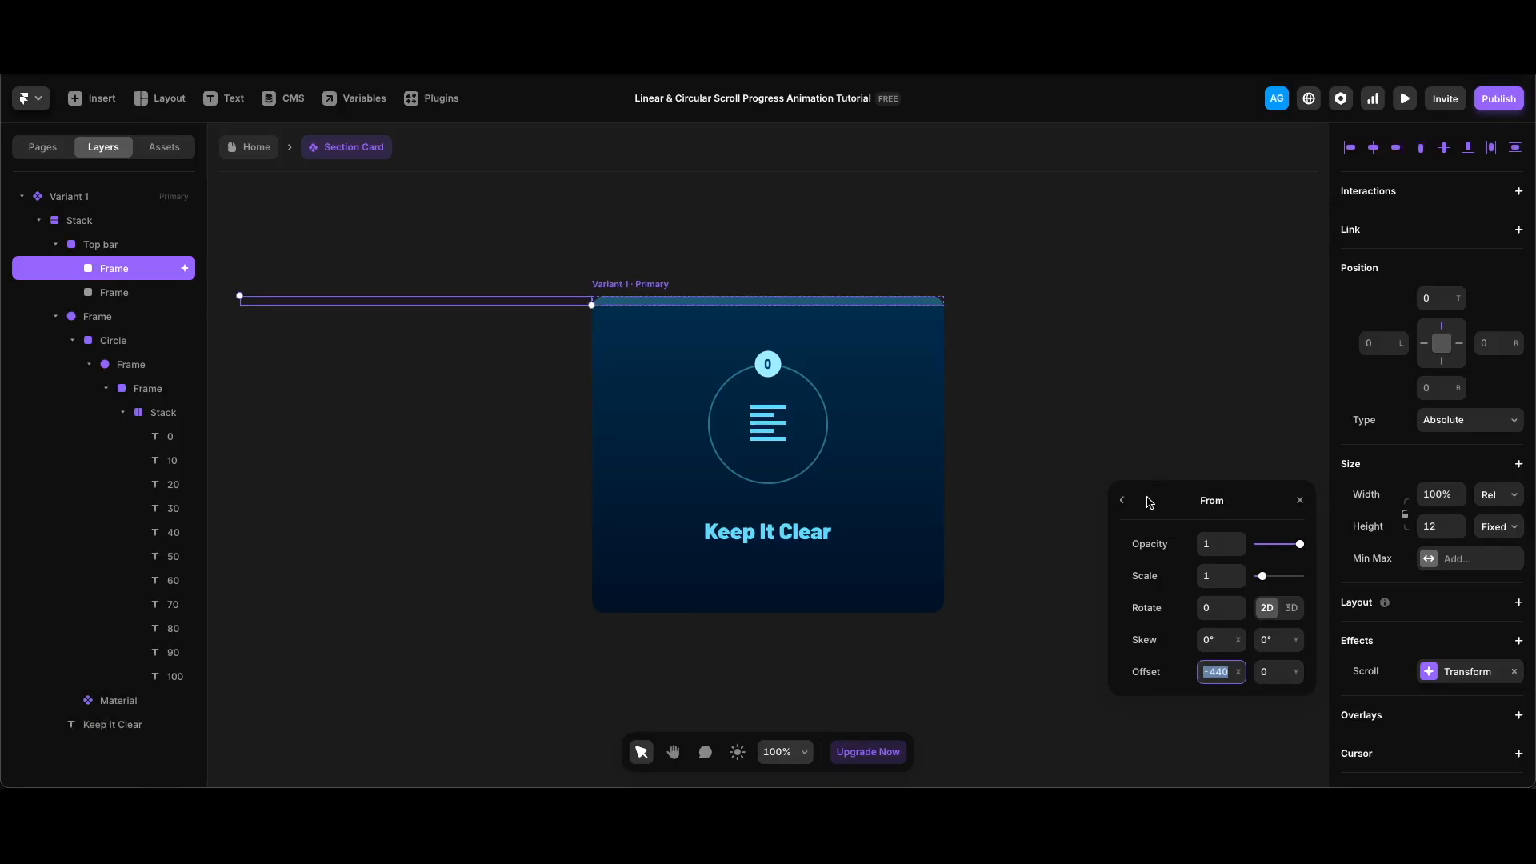
pyautogui.click(1121, 500)
pyautogui.click(1244, 674)
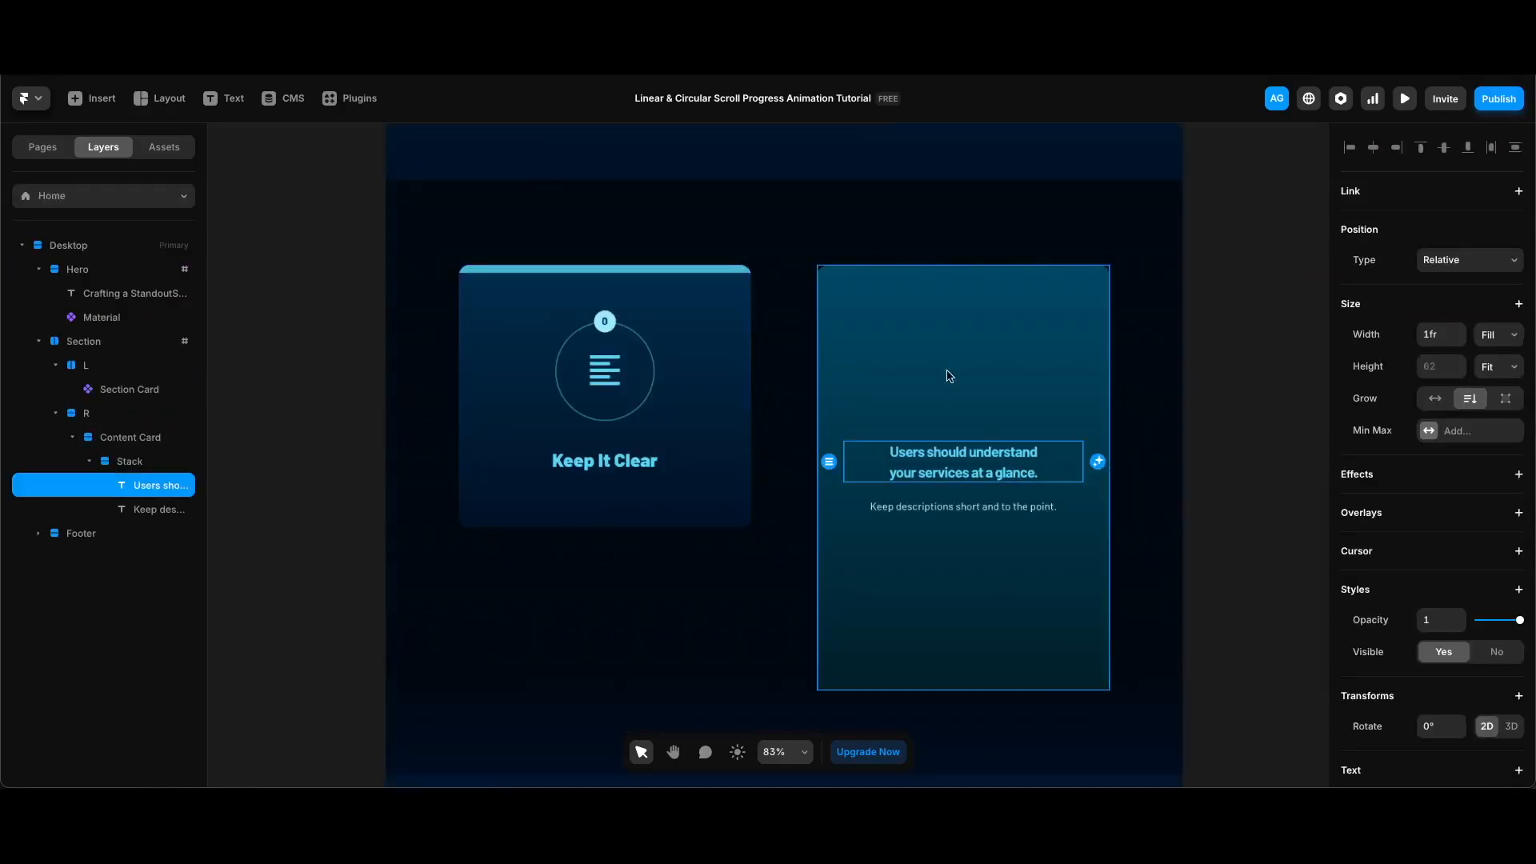
# Assign section #1 as the scroll section of the Section Card instance on the Home page.
pyautogui.click(651, 576)
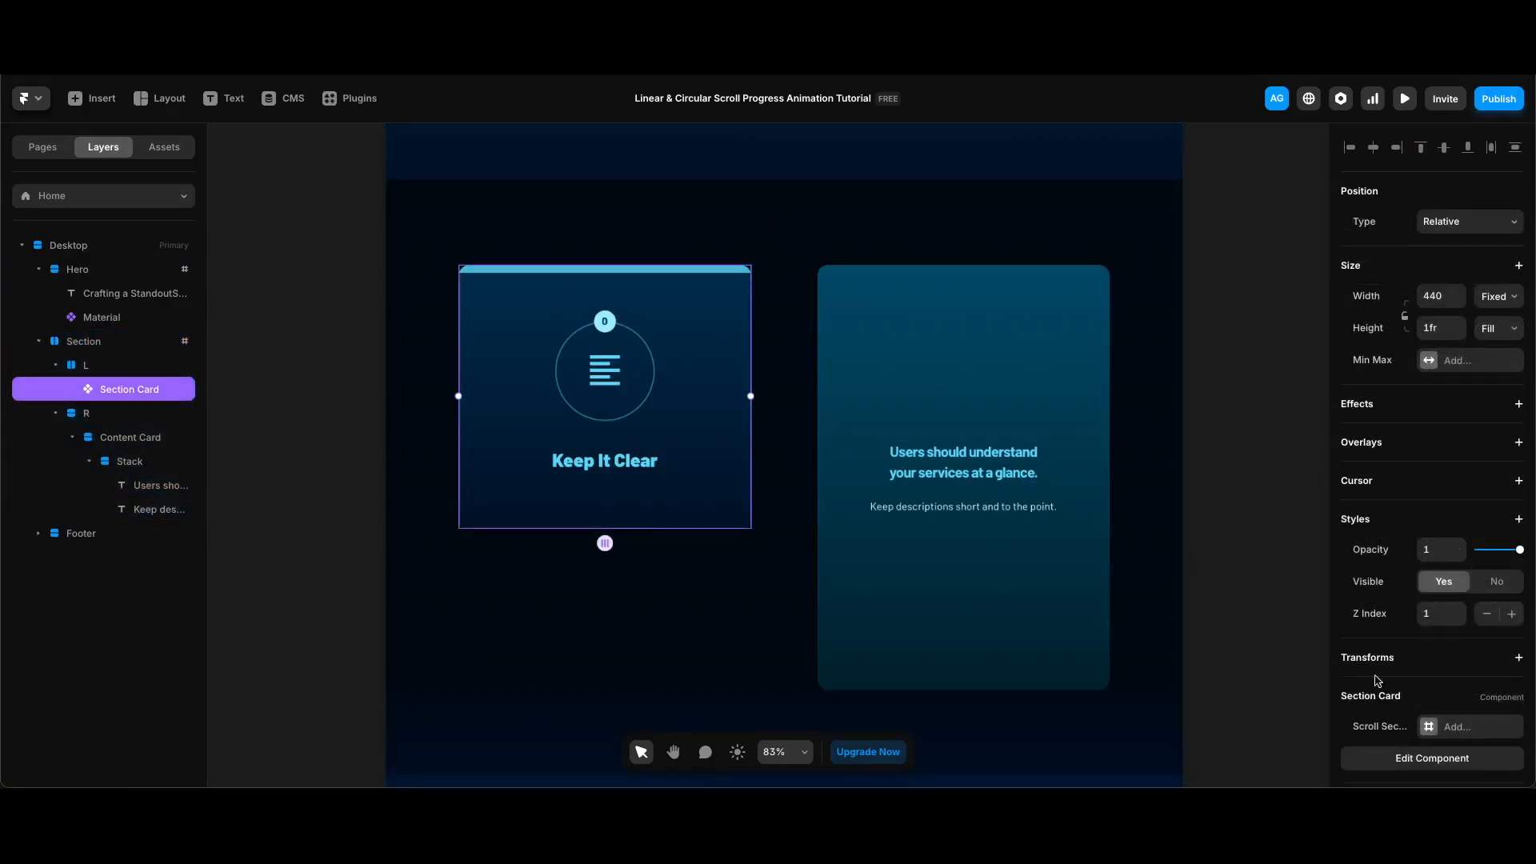
pyautogui.scroll(-1, 1466, 688)
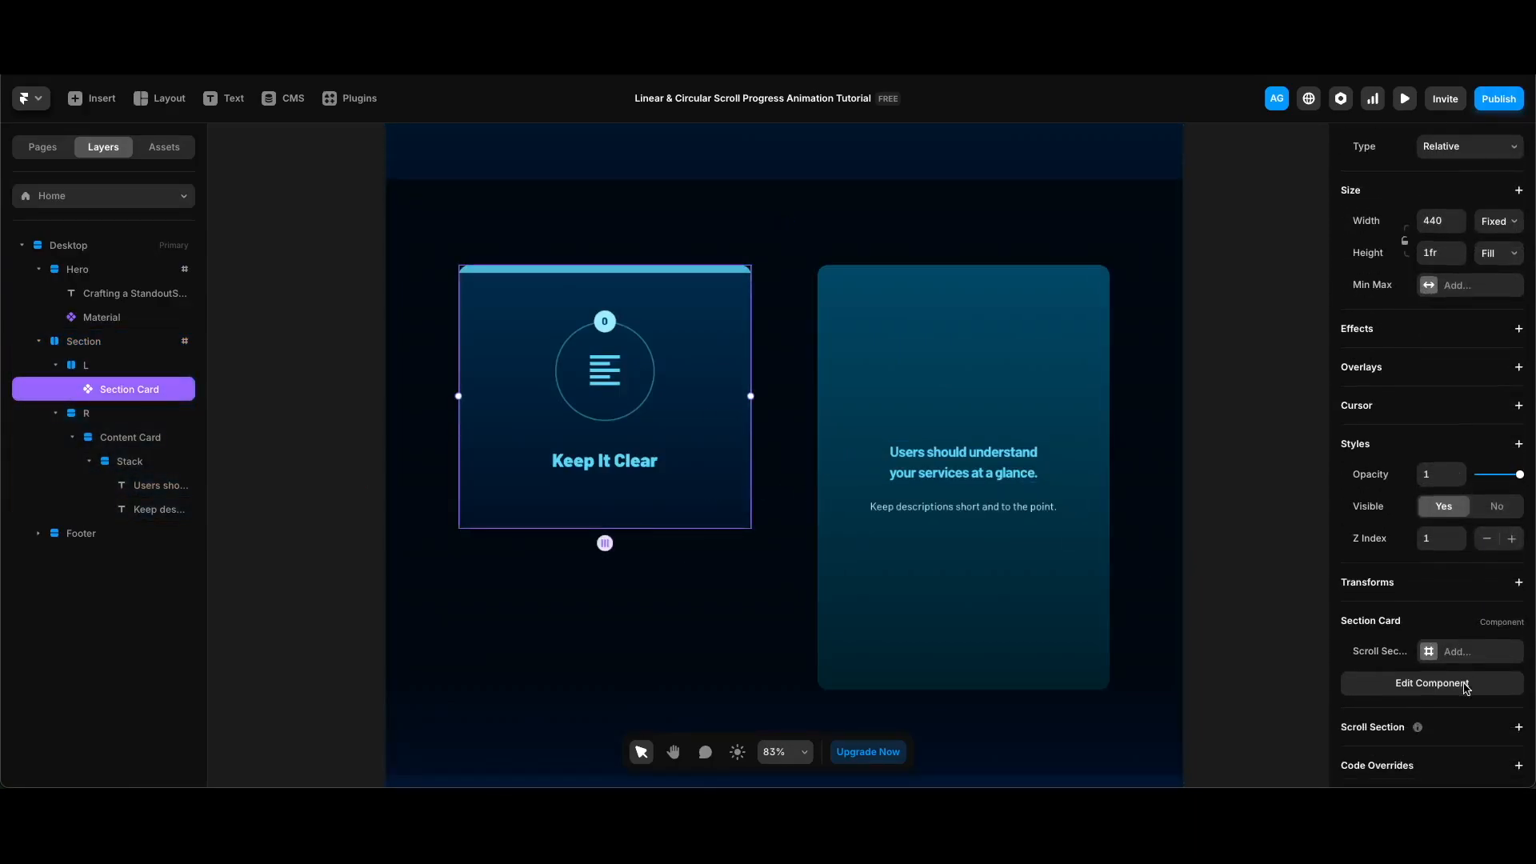
pyautogui.click(1470, 664)
pyautogui.click(1273, 696)
pyautogui.click(1252, 730)
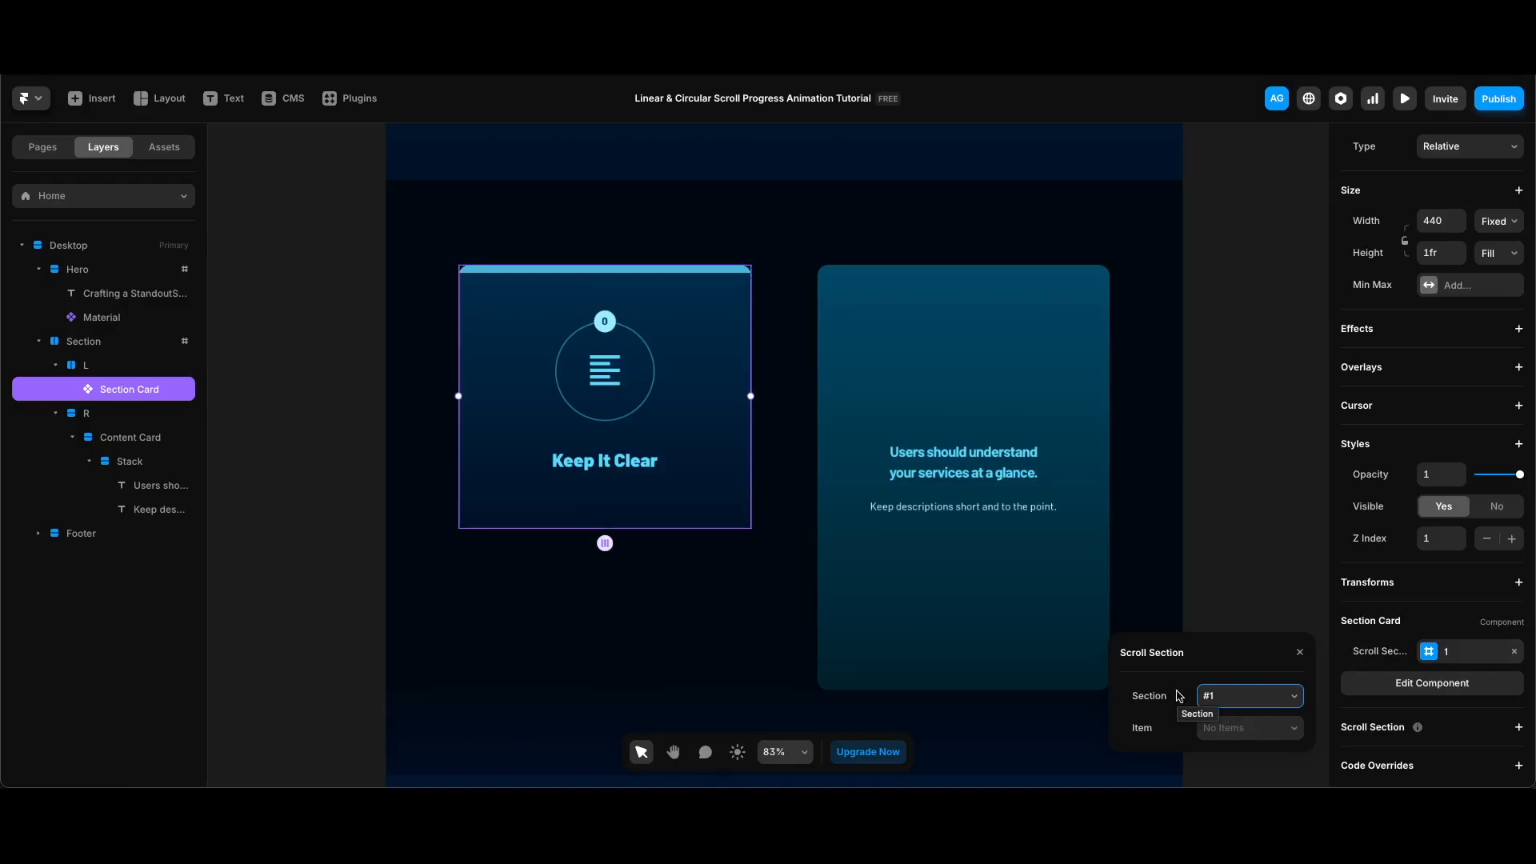
# Duplicate the content card's Stack three times to lengthen the section.
pyautogui.hotkey('ctrl', '-')
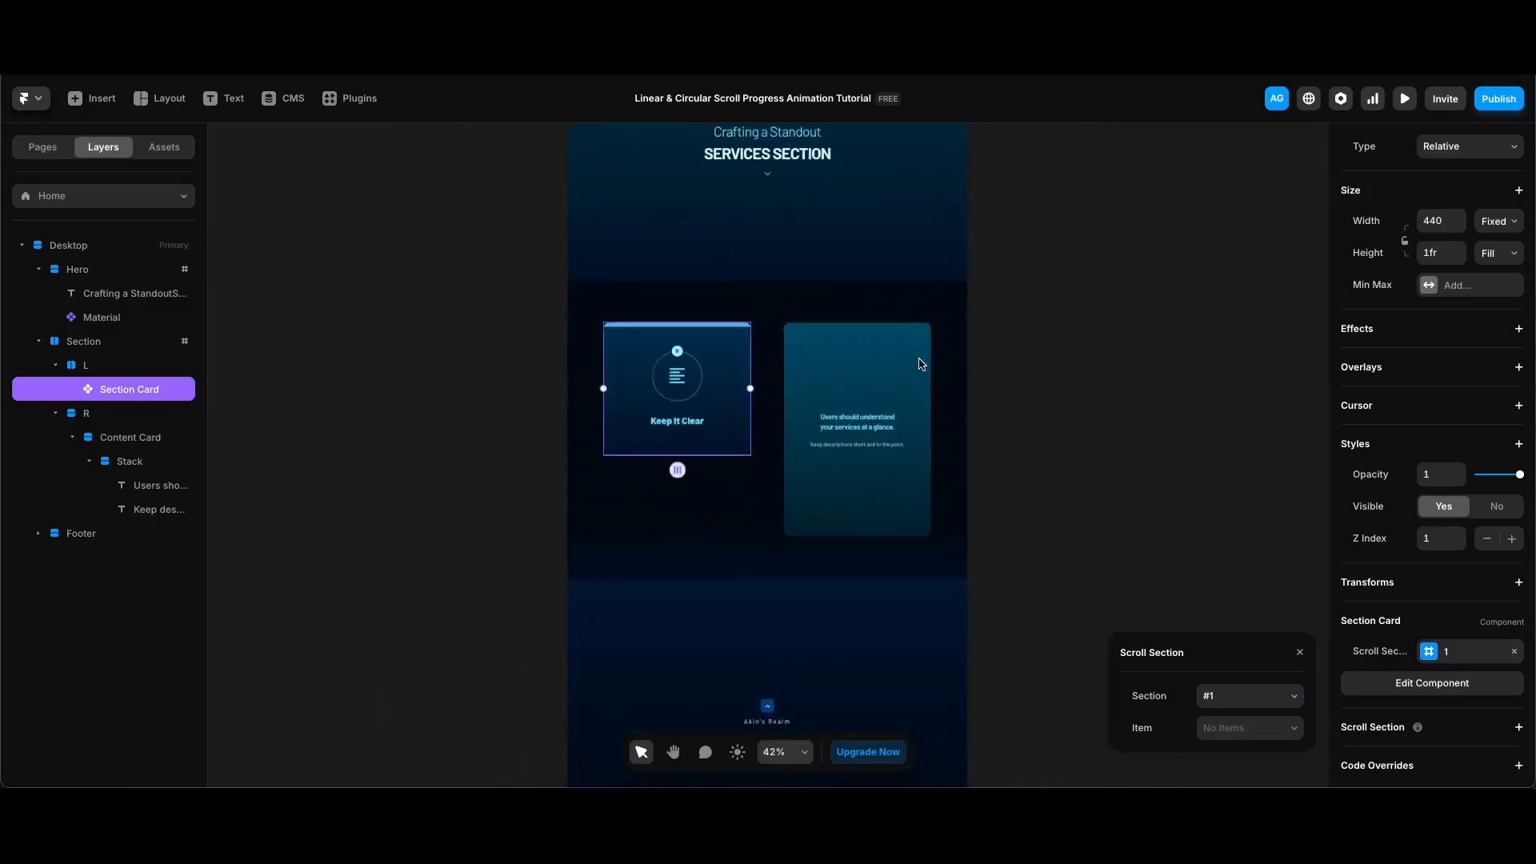
pyautogui.click(1056, 345)
pyautogui.click(879, 349)
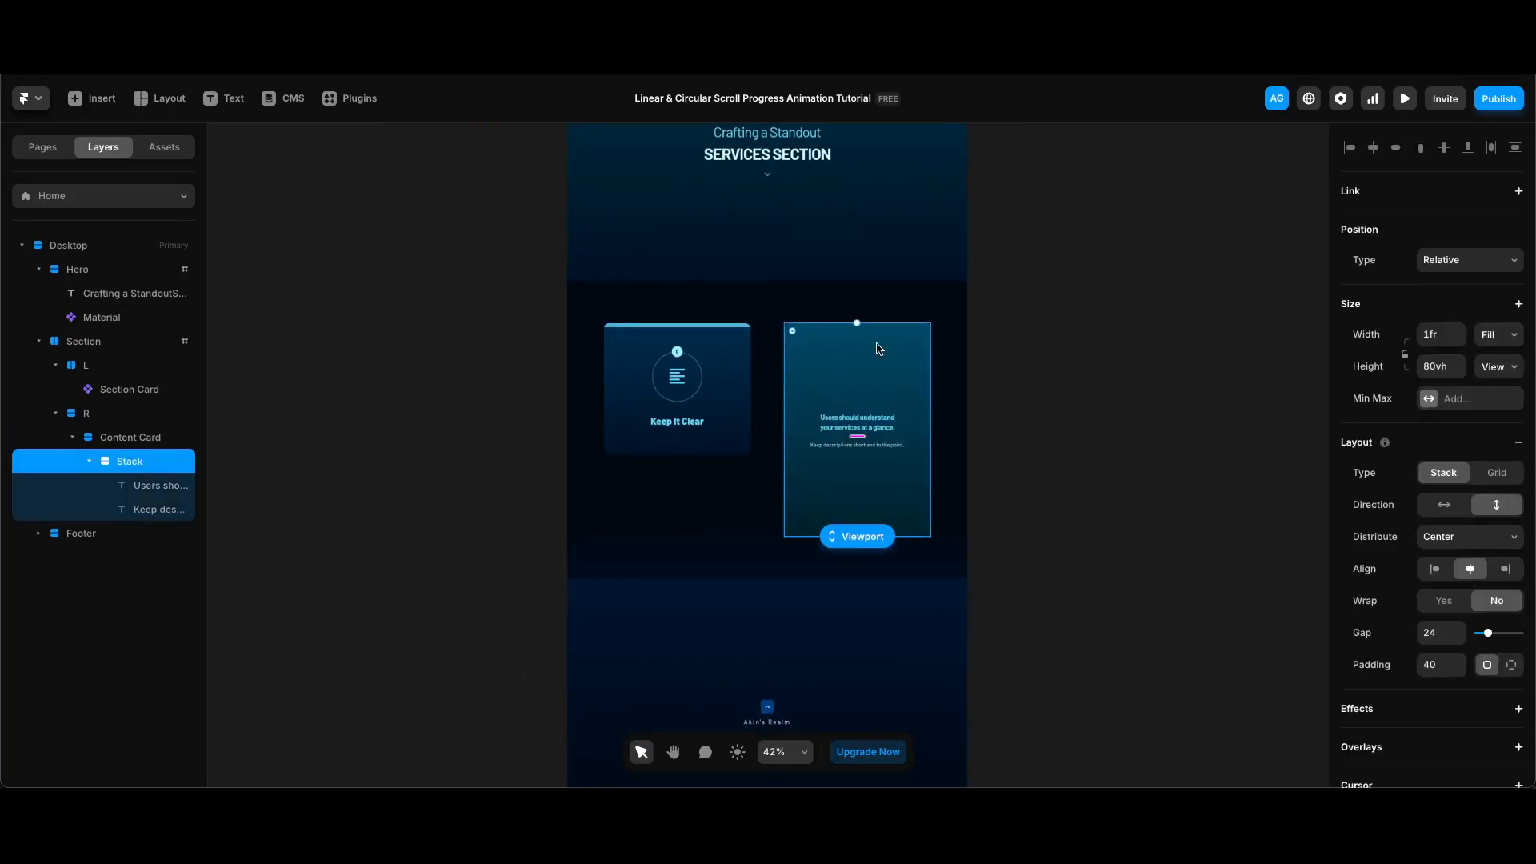
pyautogui.press('super+d')
pyautogui.press('super+d')
pyautogui.press('super+d')
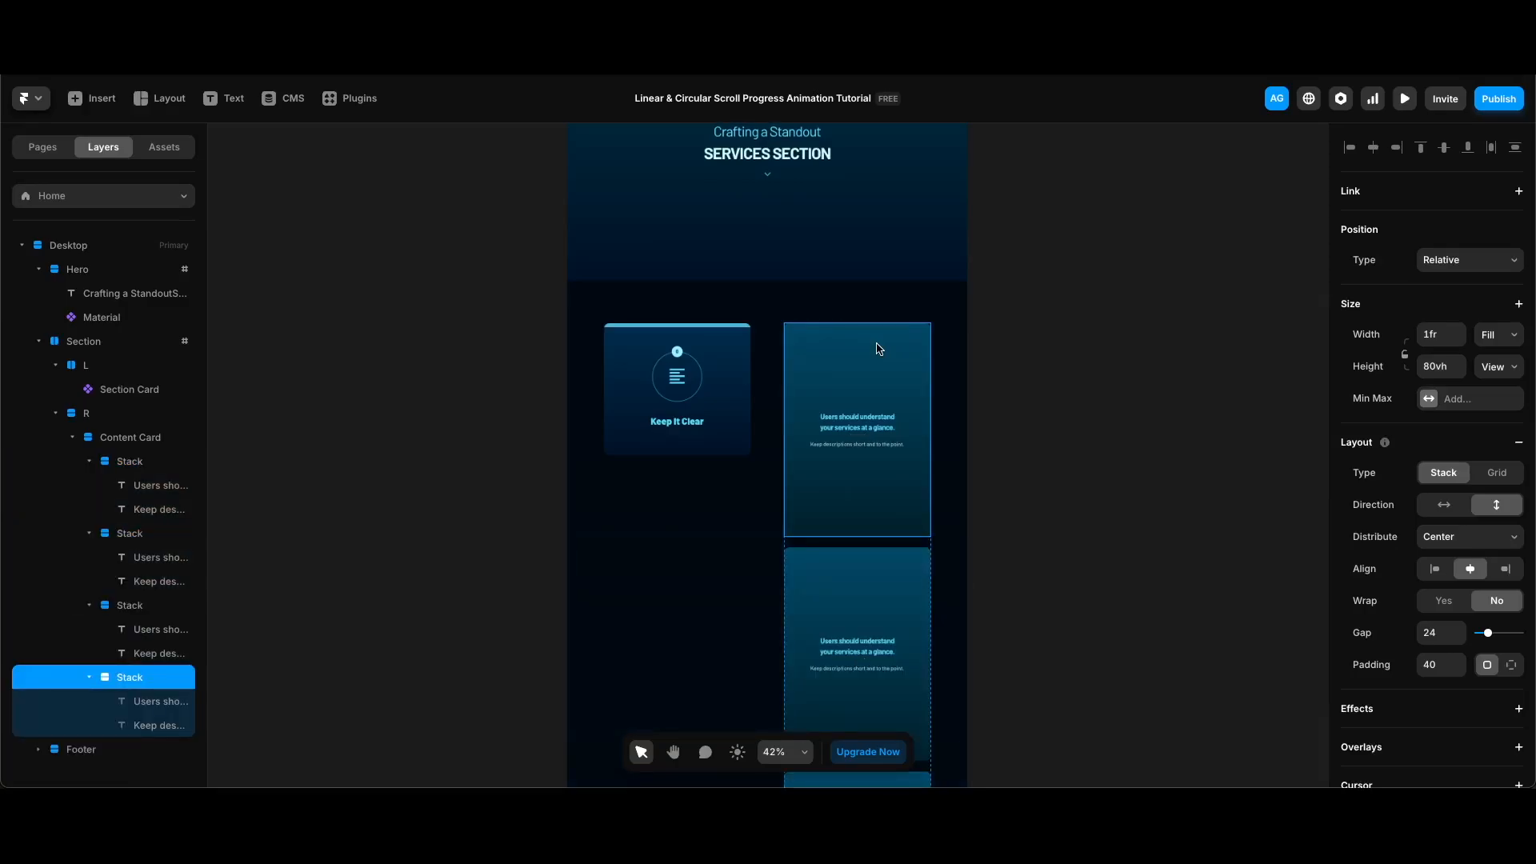
# Preview the page and scroll through the section to check the top bar's progress animation.
pyautogui.press('super+p')
pyautogui.scroll(-10, 1125, 509)
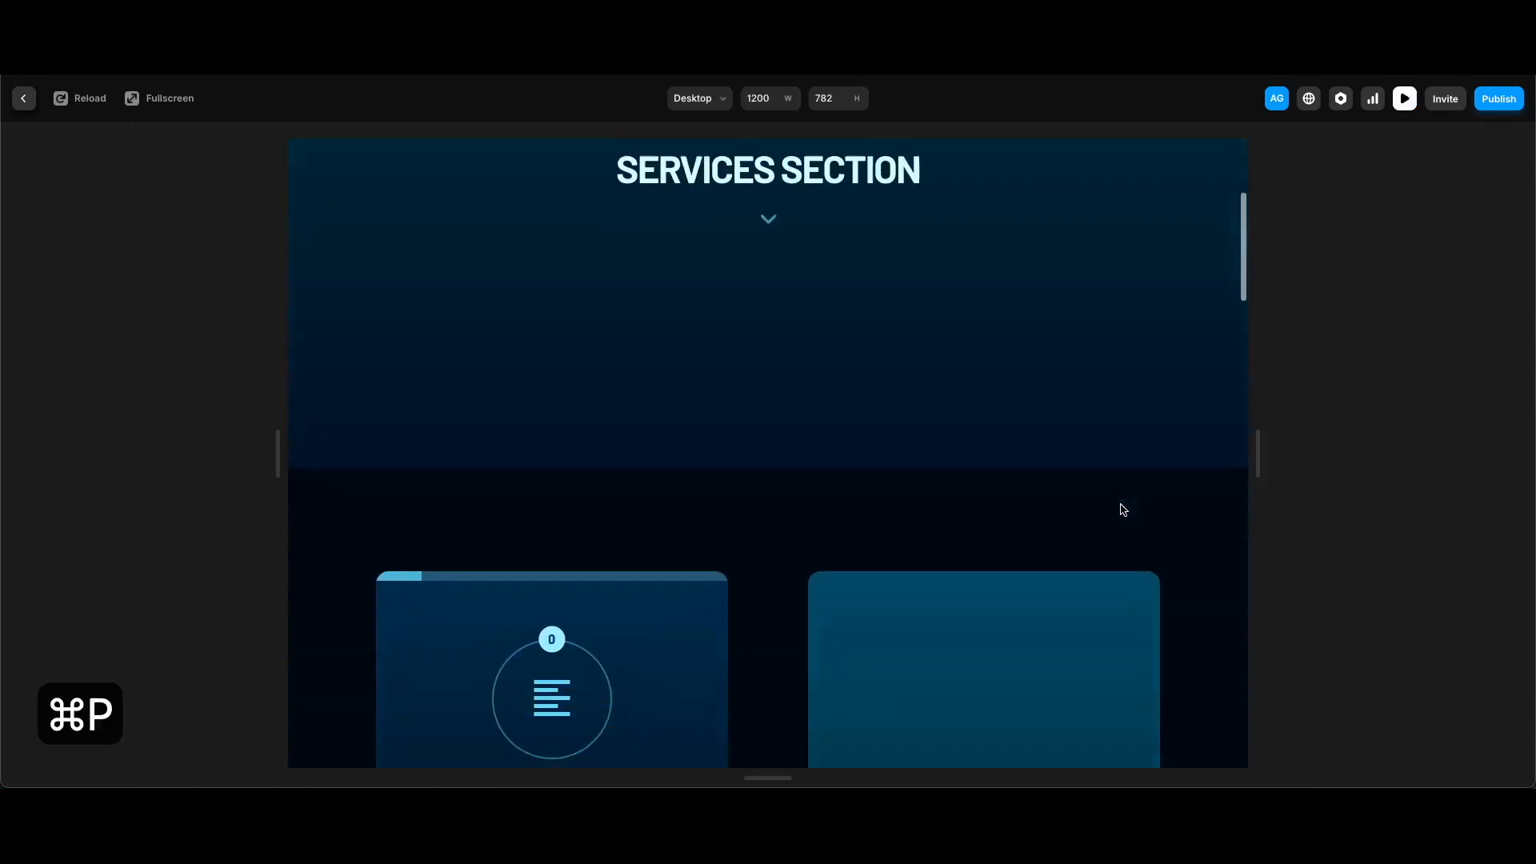
pyautogui.scroll(-10, 1123, 509)
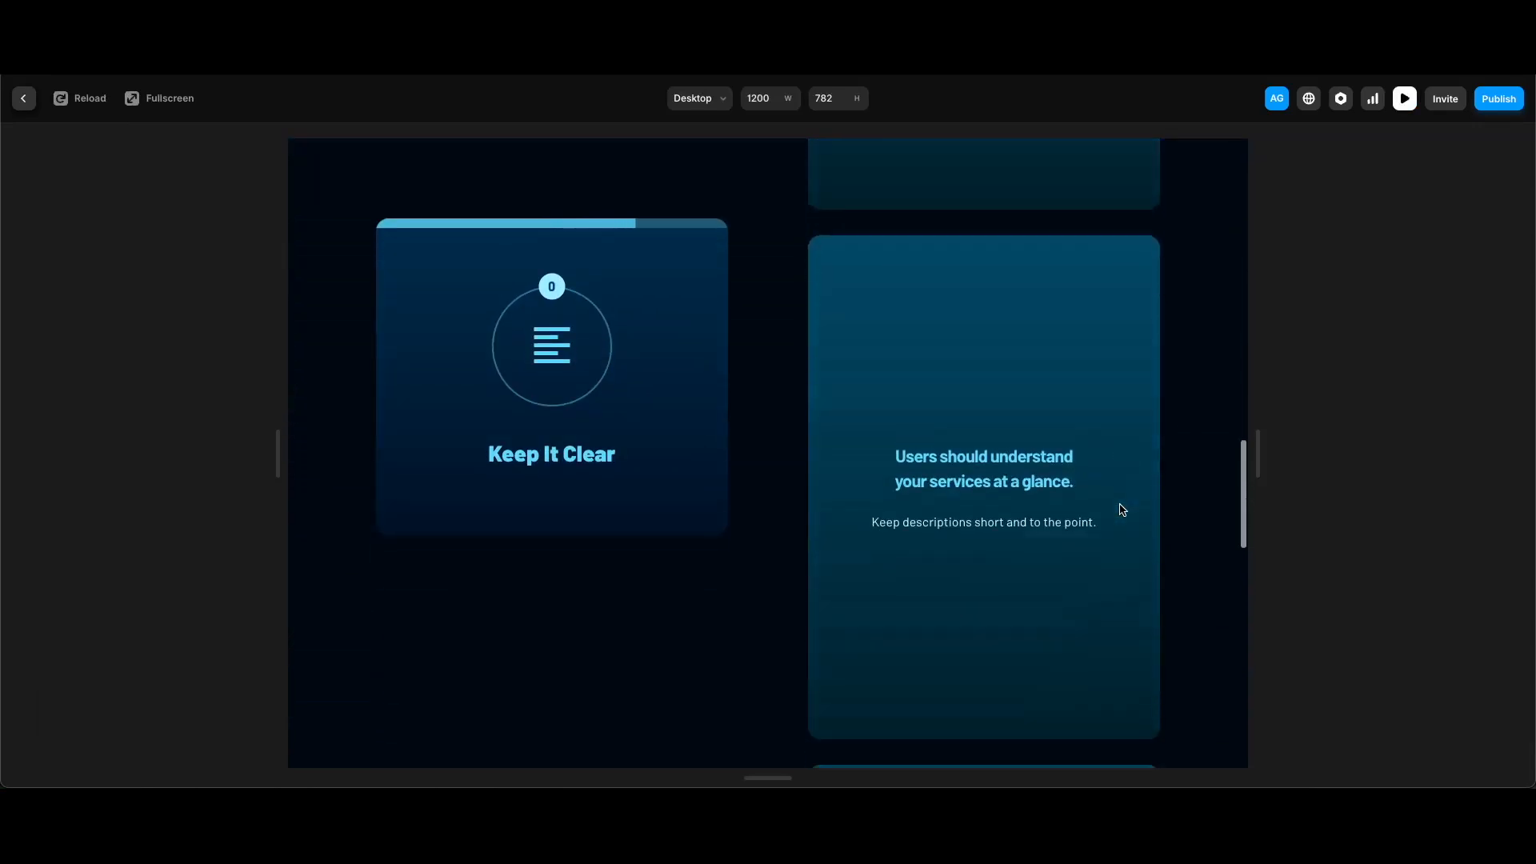
# Add a Scroll Transform effect to the Circle layer of the Section Card component, triggered by Section in View.
pyautogui.scroll(20, 1123, 509)
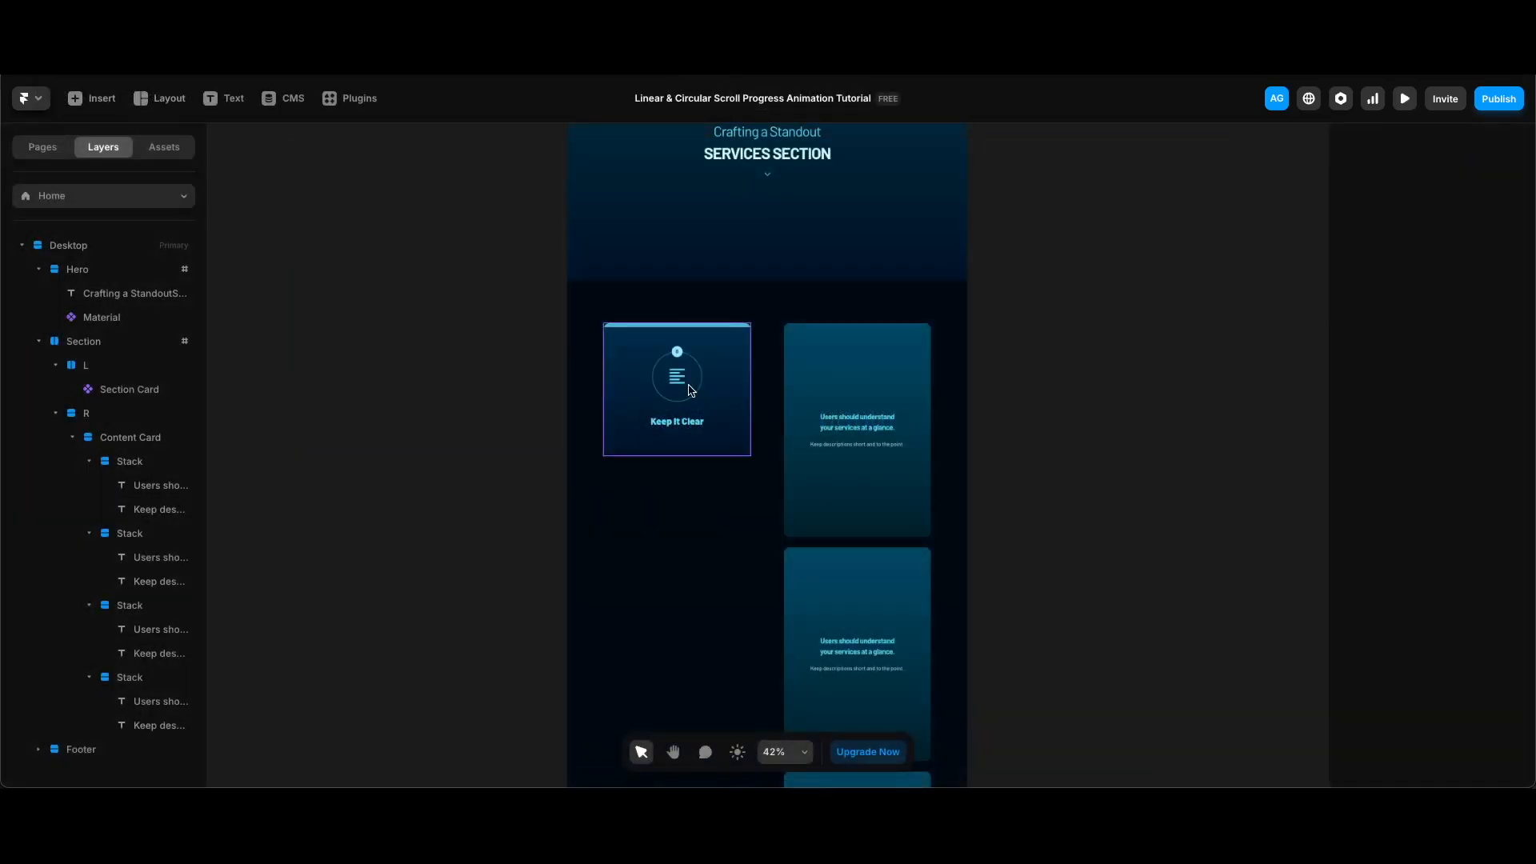
pyautogui.doubleClick(685, 387)
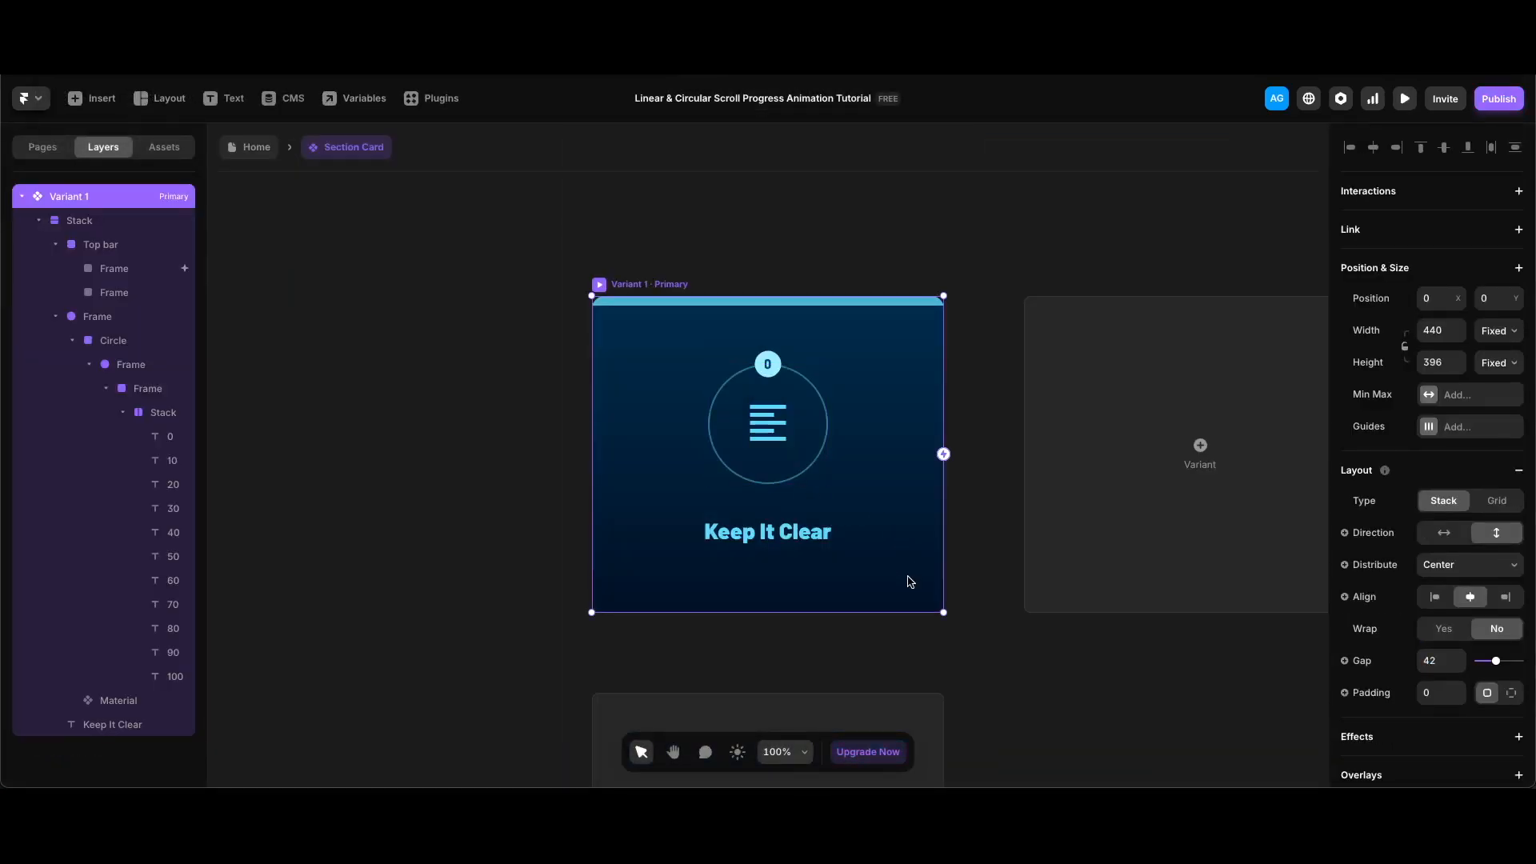
pyautogui.click(118, 341)
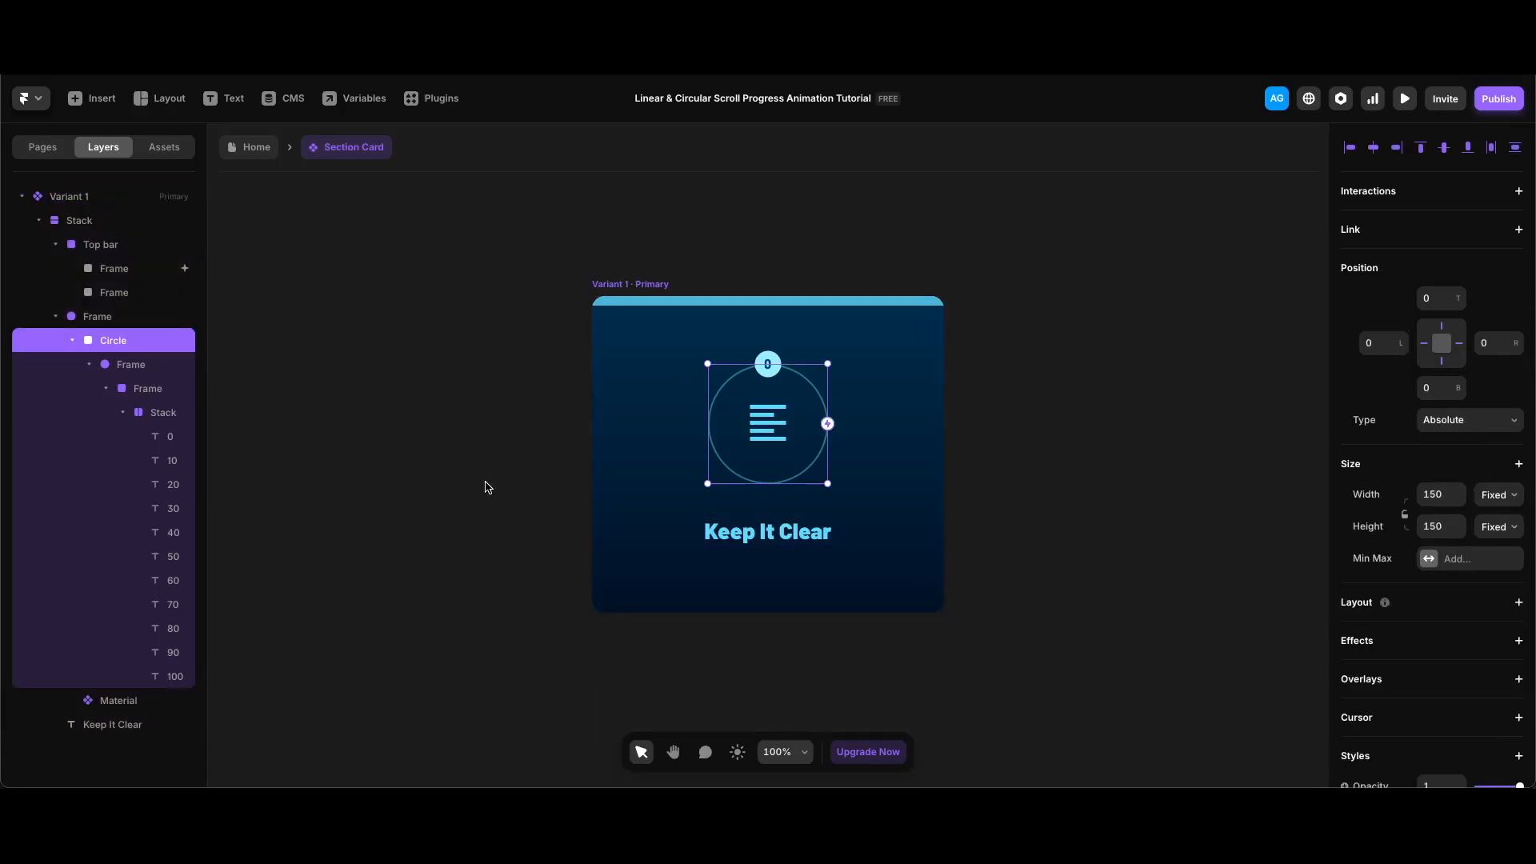
pyautogui.scroll(-1, 1447, 569)
pyautogui.click(1429, 573)
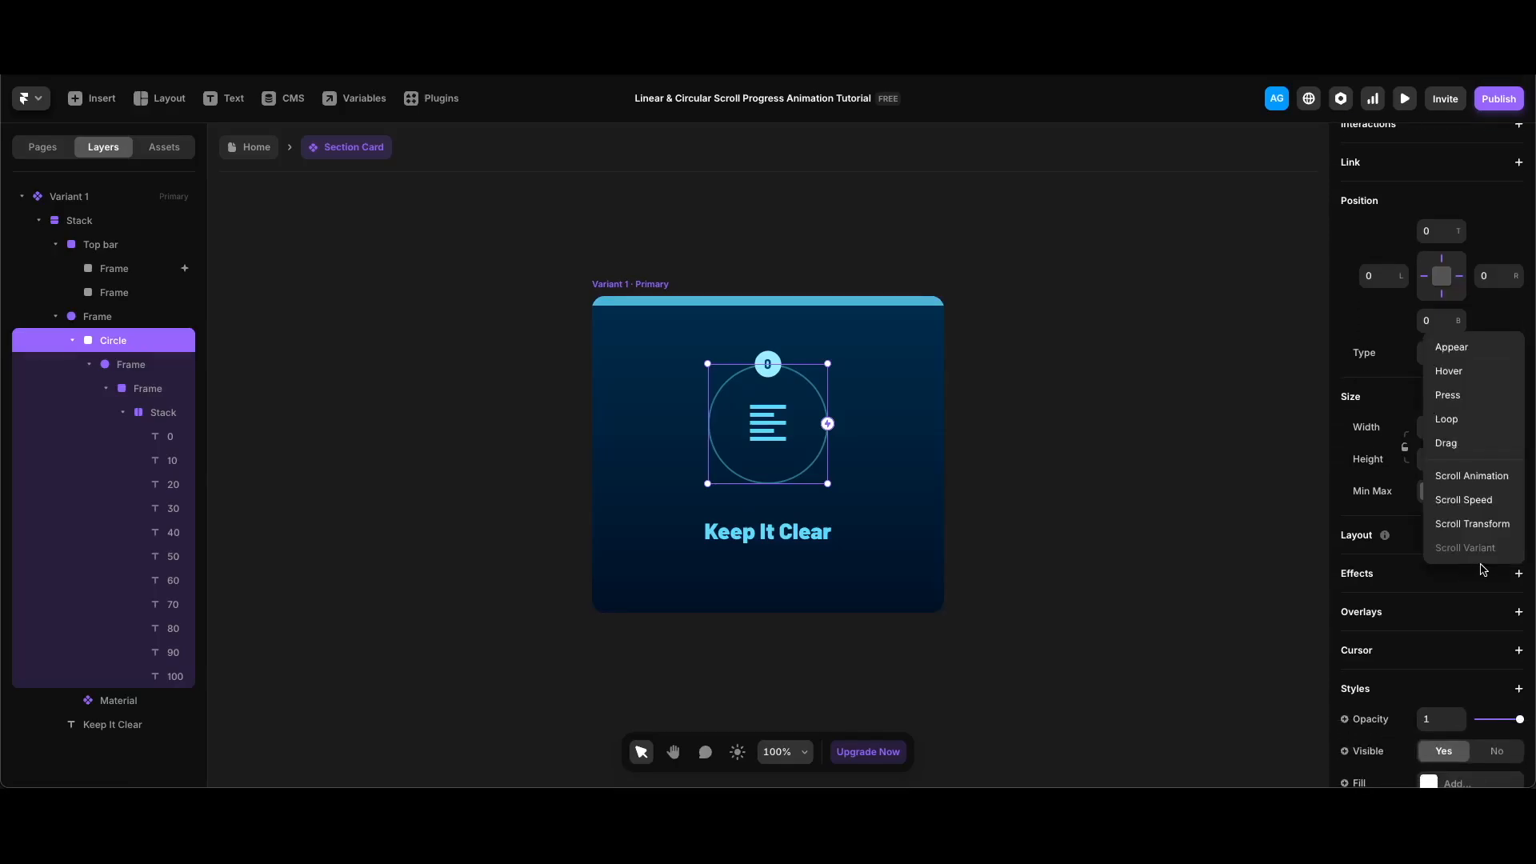
pyautogui.click(1484, 525)
pyautogui.click(1258, 648)
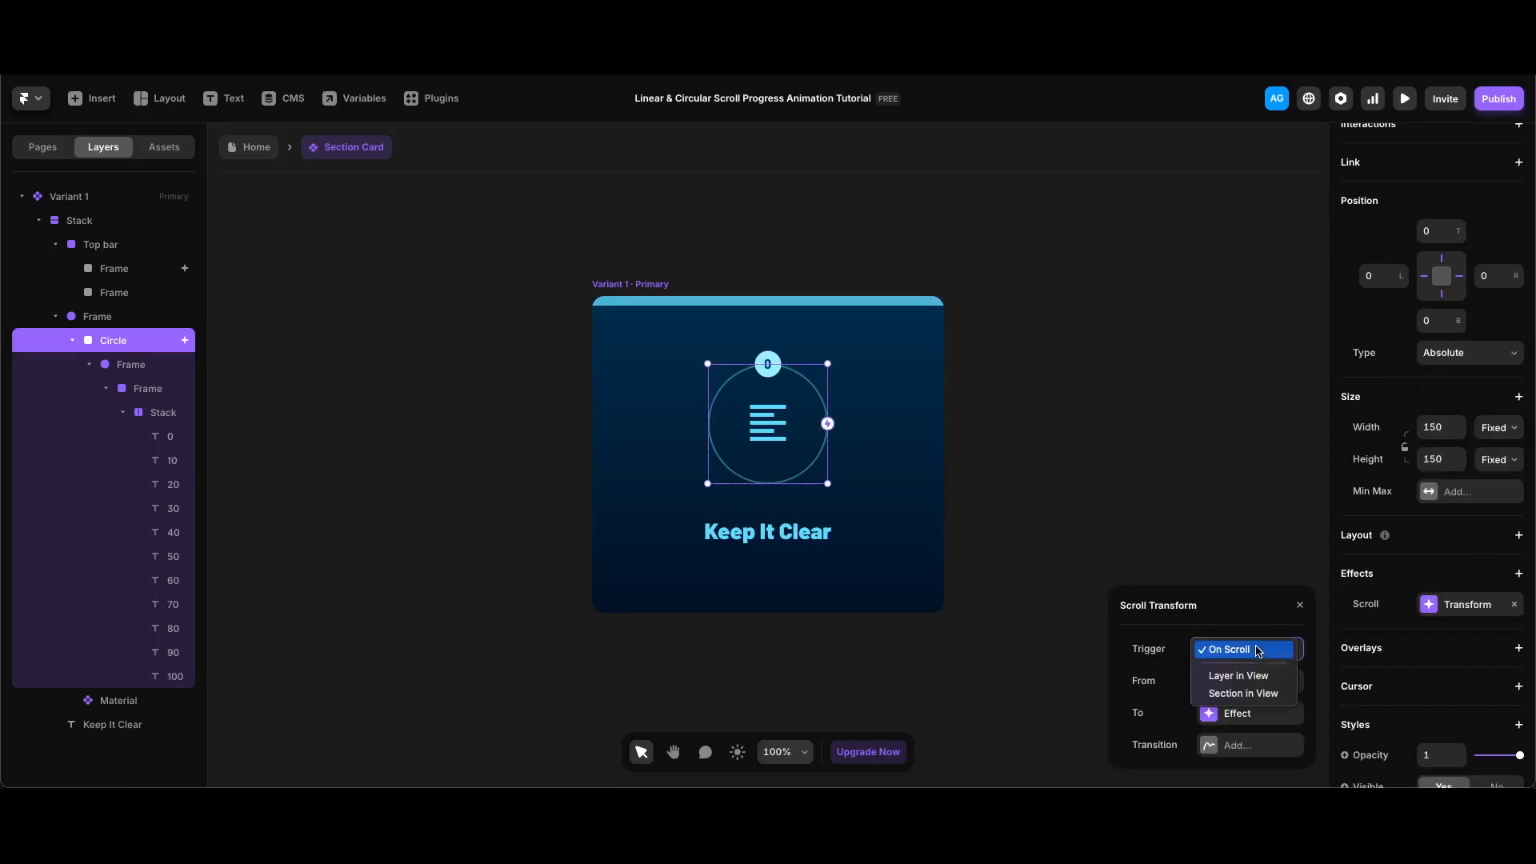
pyautogui.click(1244, 693)
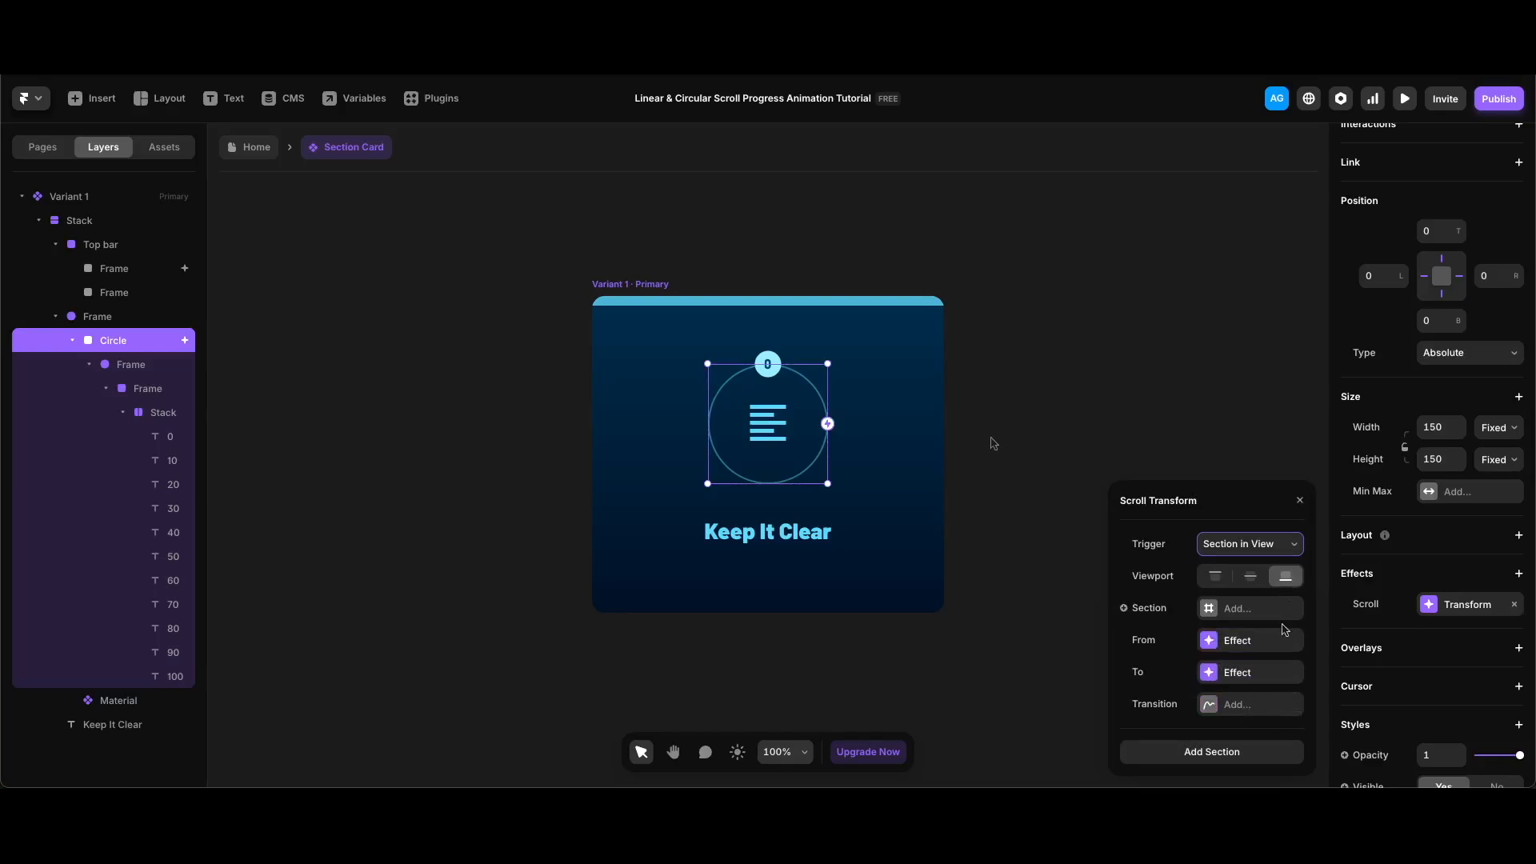
# Link the Circle transform's section to the Scroll Section variable.
pyautogui.click(1153, 611)
pyautogui.moveTo(1169, 666)
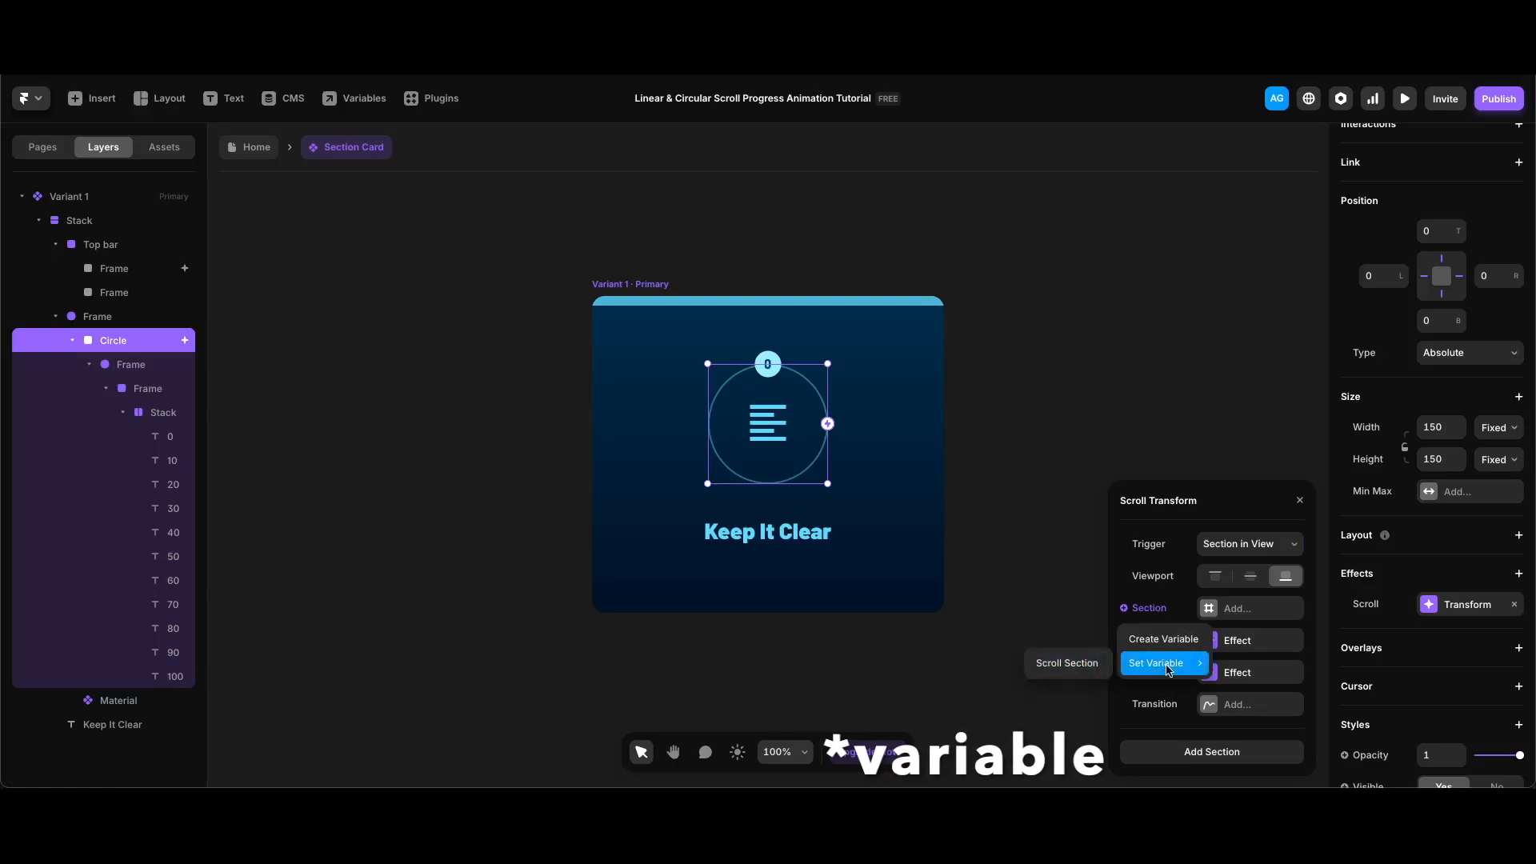
pyautogui.click(1053, 667)
# Set the Circle transform's From state to opacity 1 and scale 1.
pyautogui.click(1261, 644)
pyautogui.click(1222, 550)
pyautogui.write('1')
pyautogui.click(1222, 575)
pyautogui.write('1')
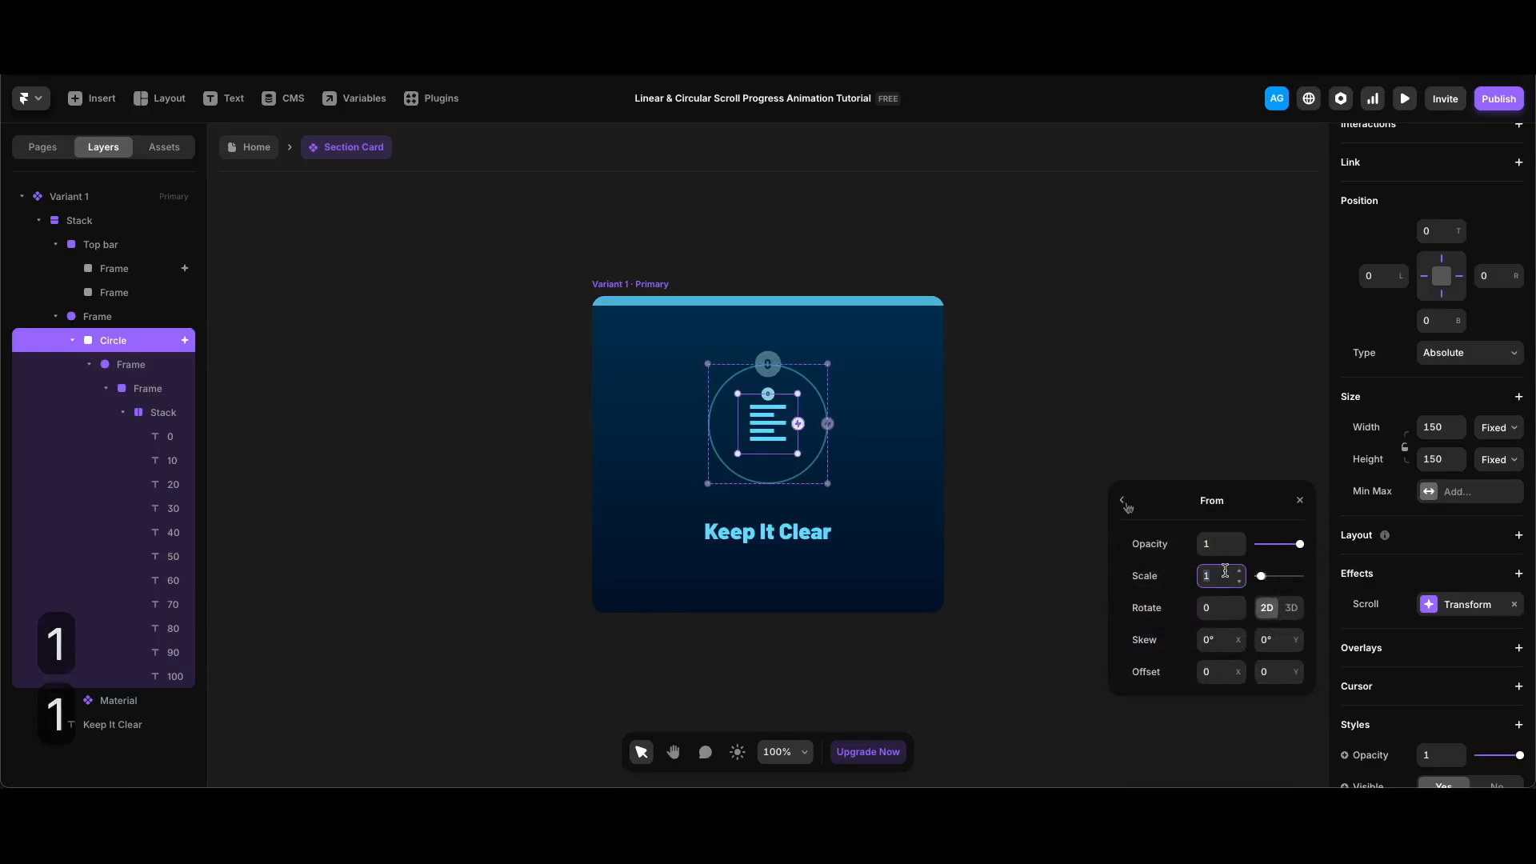
pyautogui.click(1122, 501)
# Set the Circle transform's To rotation to 360 and return to the Home page.
pyautogui.click(1279, 677)
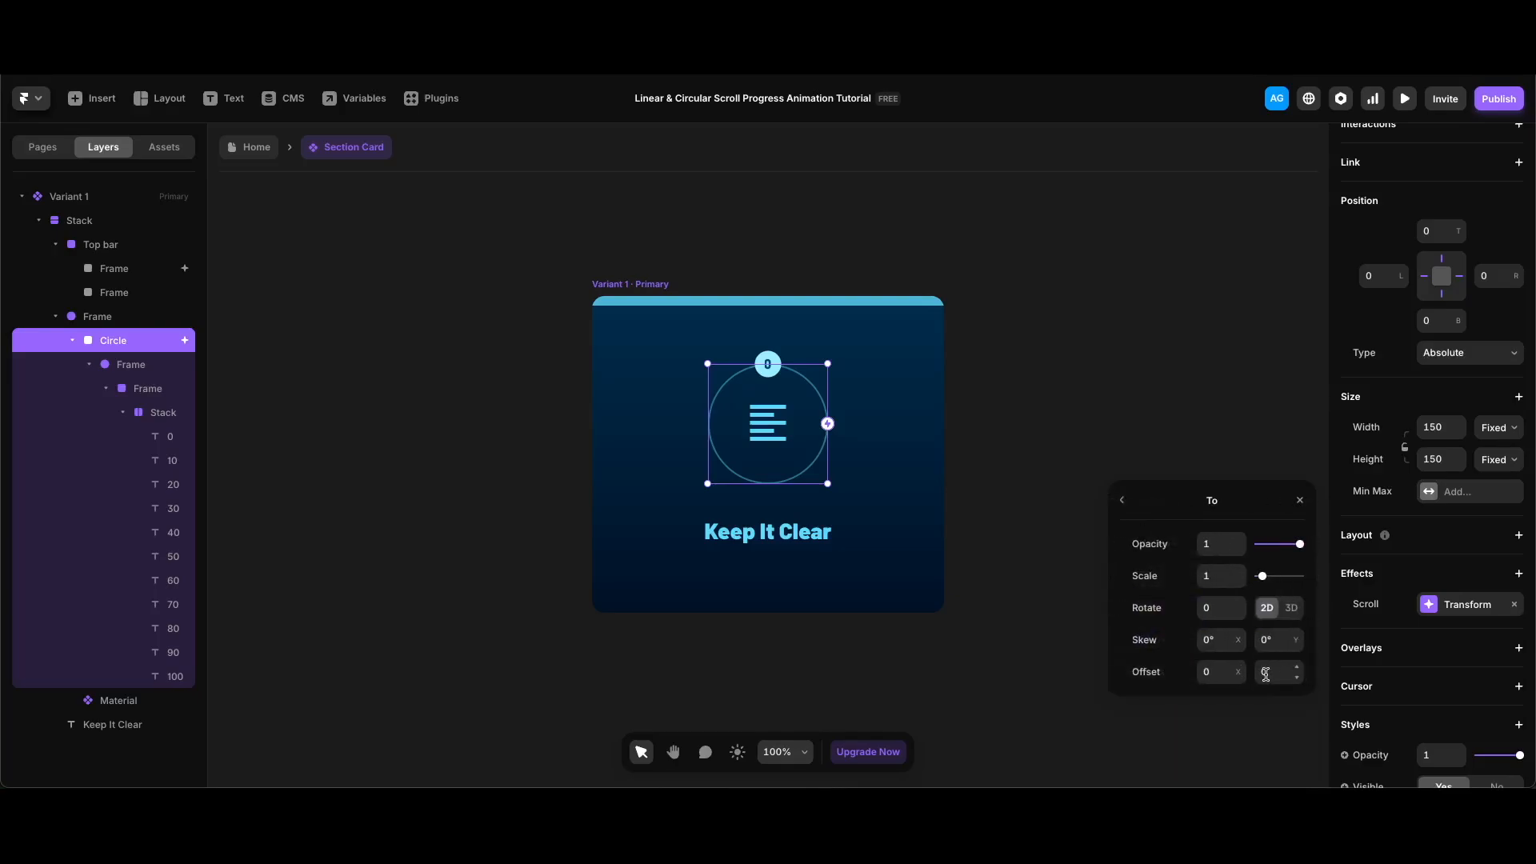
pyautogui.click(1218, 607)
pyautogui.write('360')
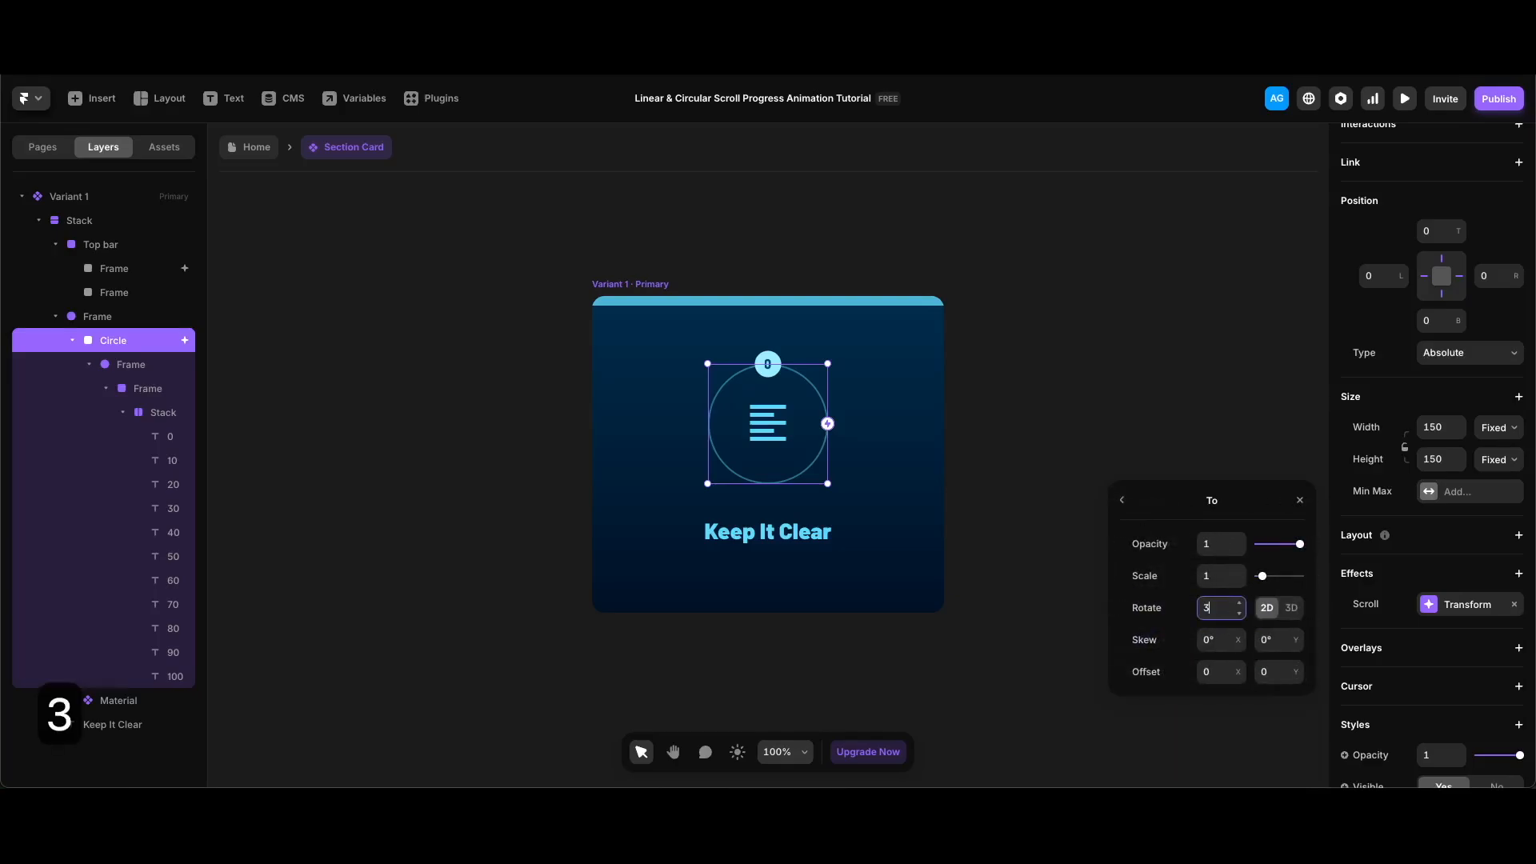
pyautogui.press('Return')
pyautogui.press('Escape')
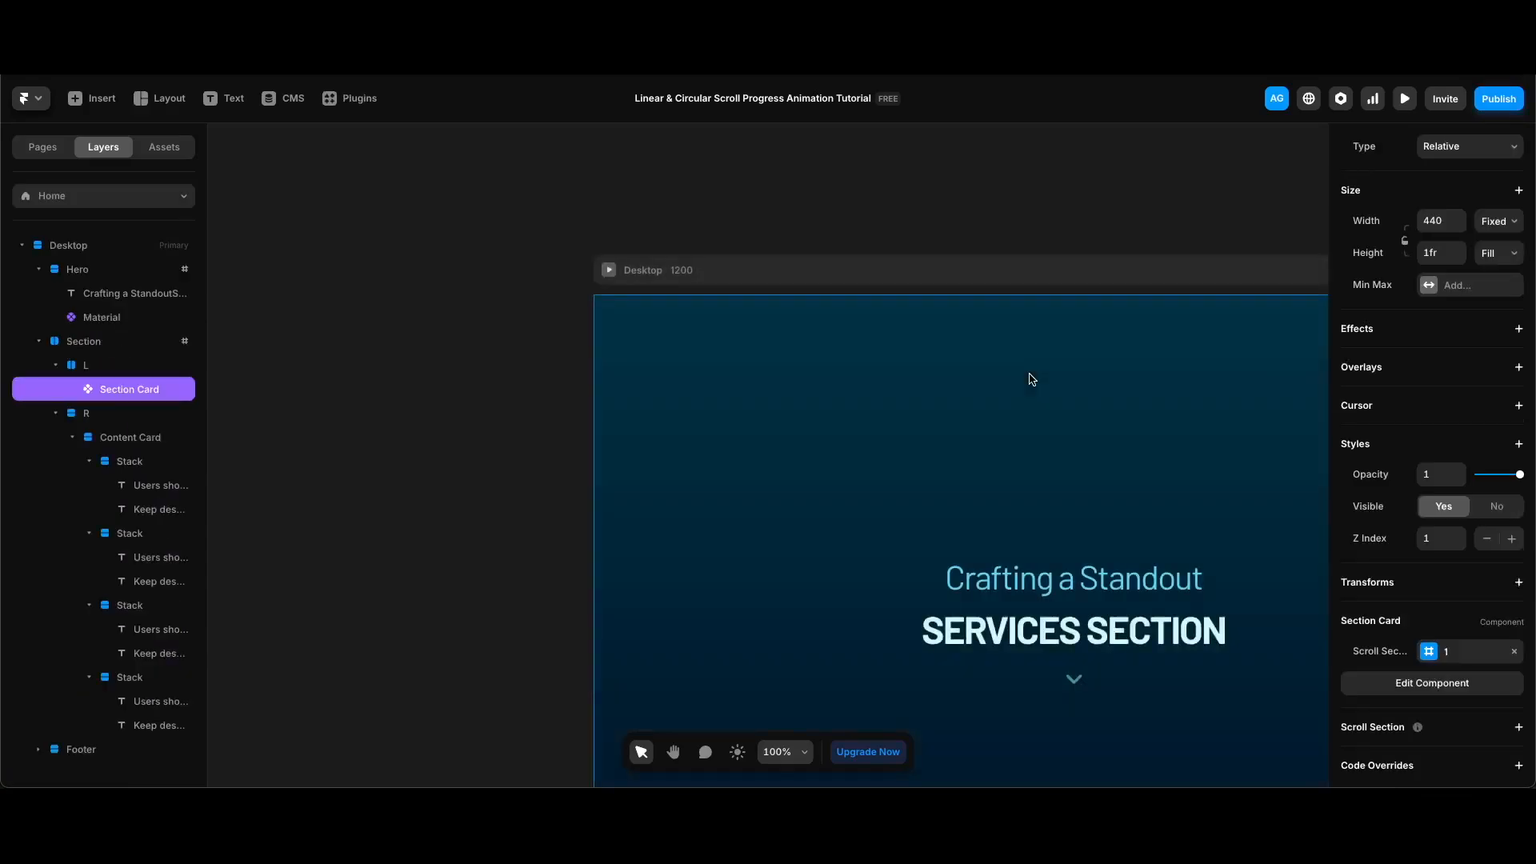
# Preview the page and scroll back and forth through the section to check the number badge's motion around the circle.
pyautogui.press('super+p')
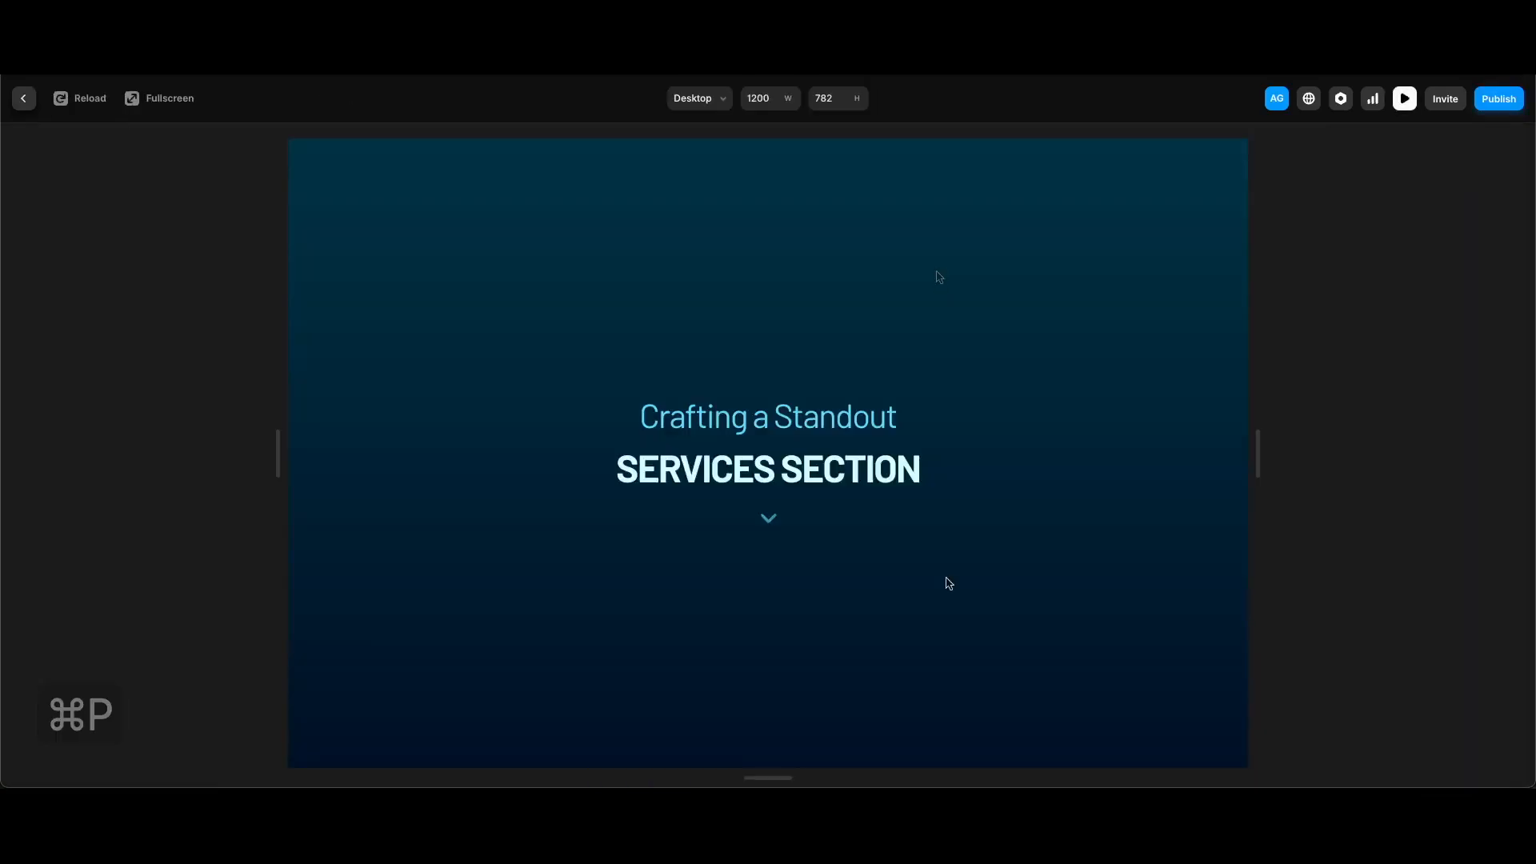
pyautogui.scroll(-8, 947, 583)
pyautogui.scroll(-8, 949, 583)
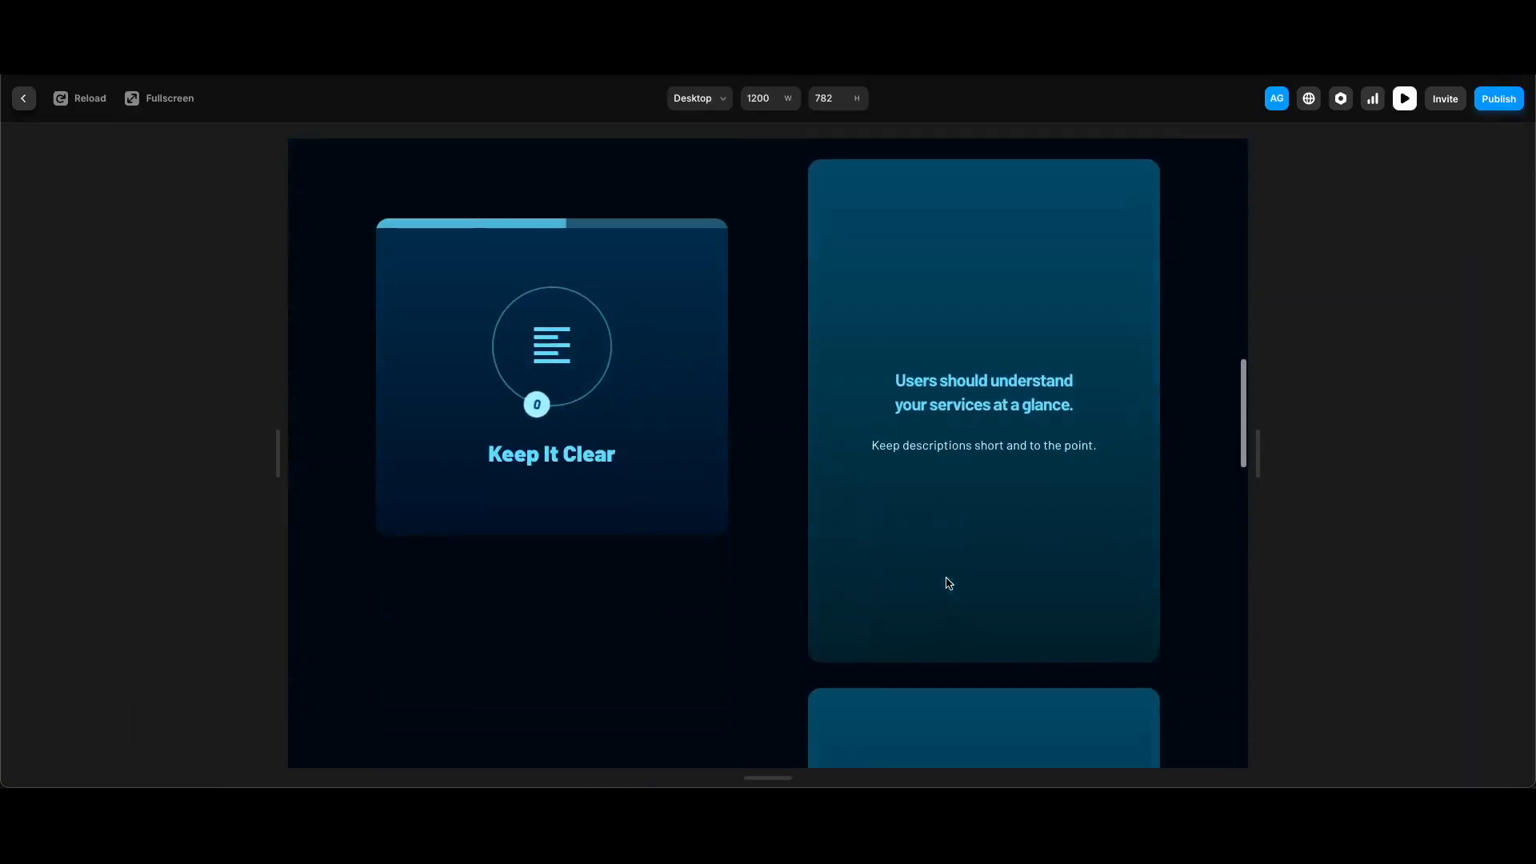
pyautogui.scroll(-5, 949, 583)
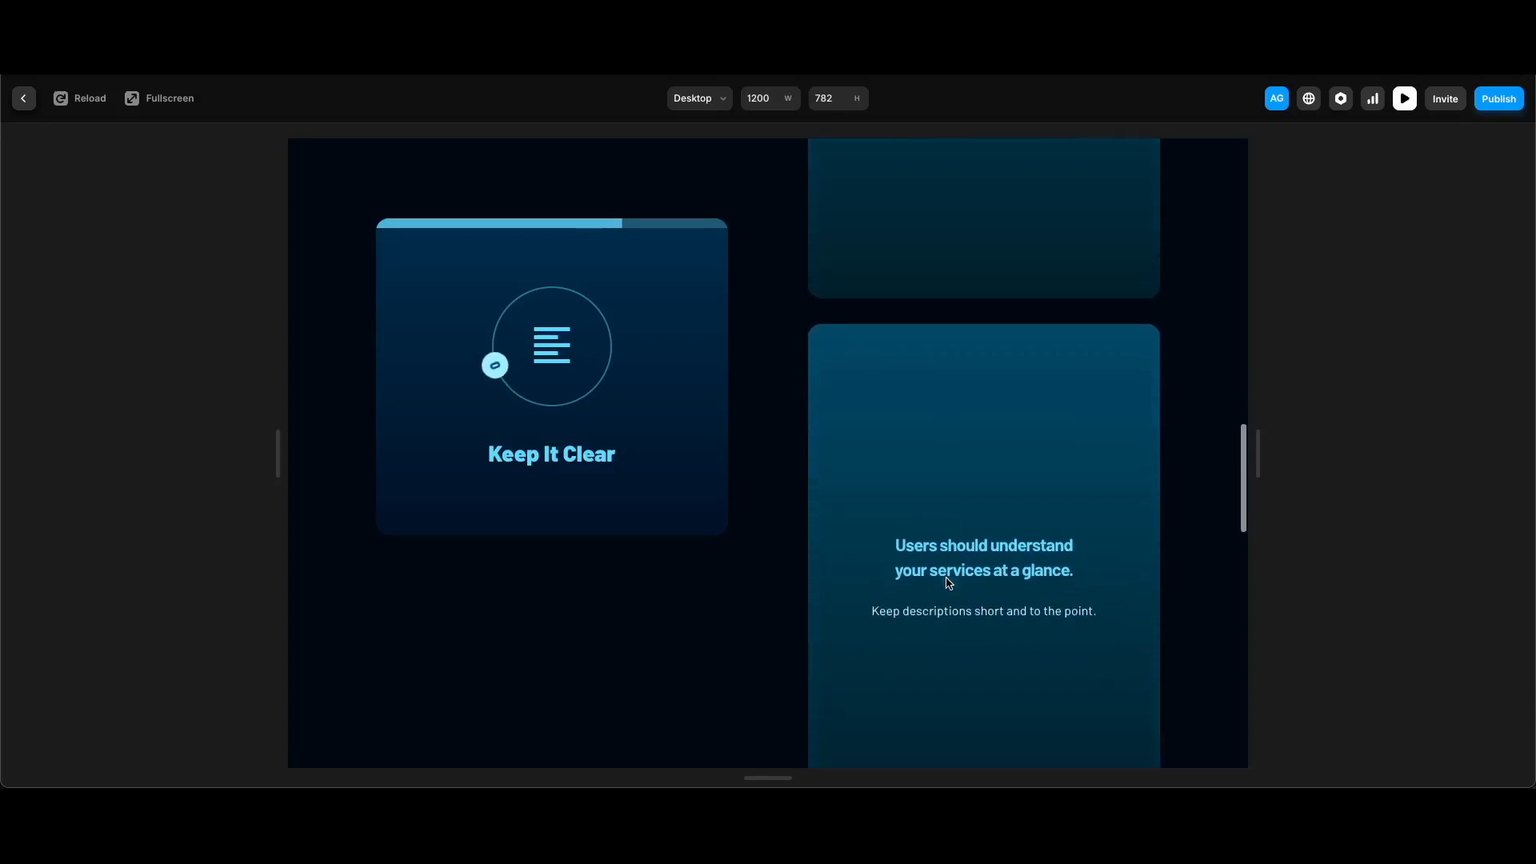
pyautogui.scroll(-2, 949, 583)
pyautogui.scroll(-7, 949, 584)
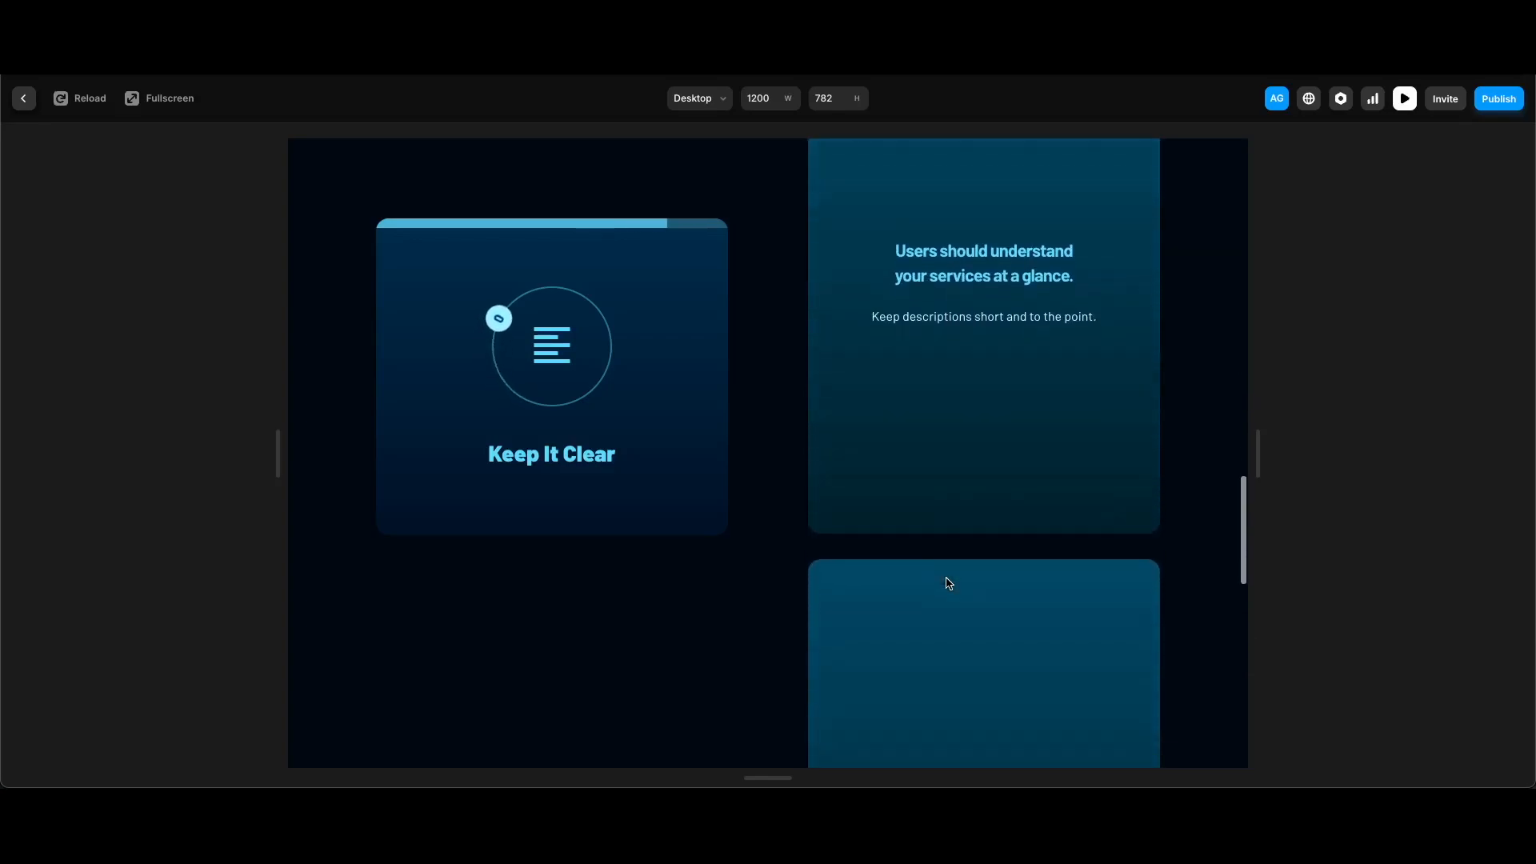
pyautogui.scroll(15, 949, 584)
pyautogui.scroll(10, 949, 584)
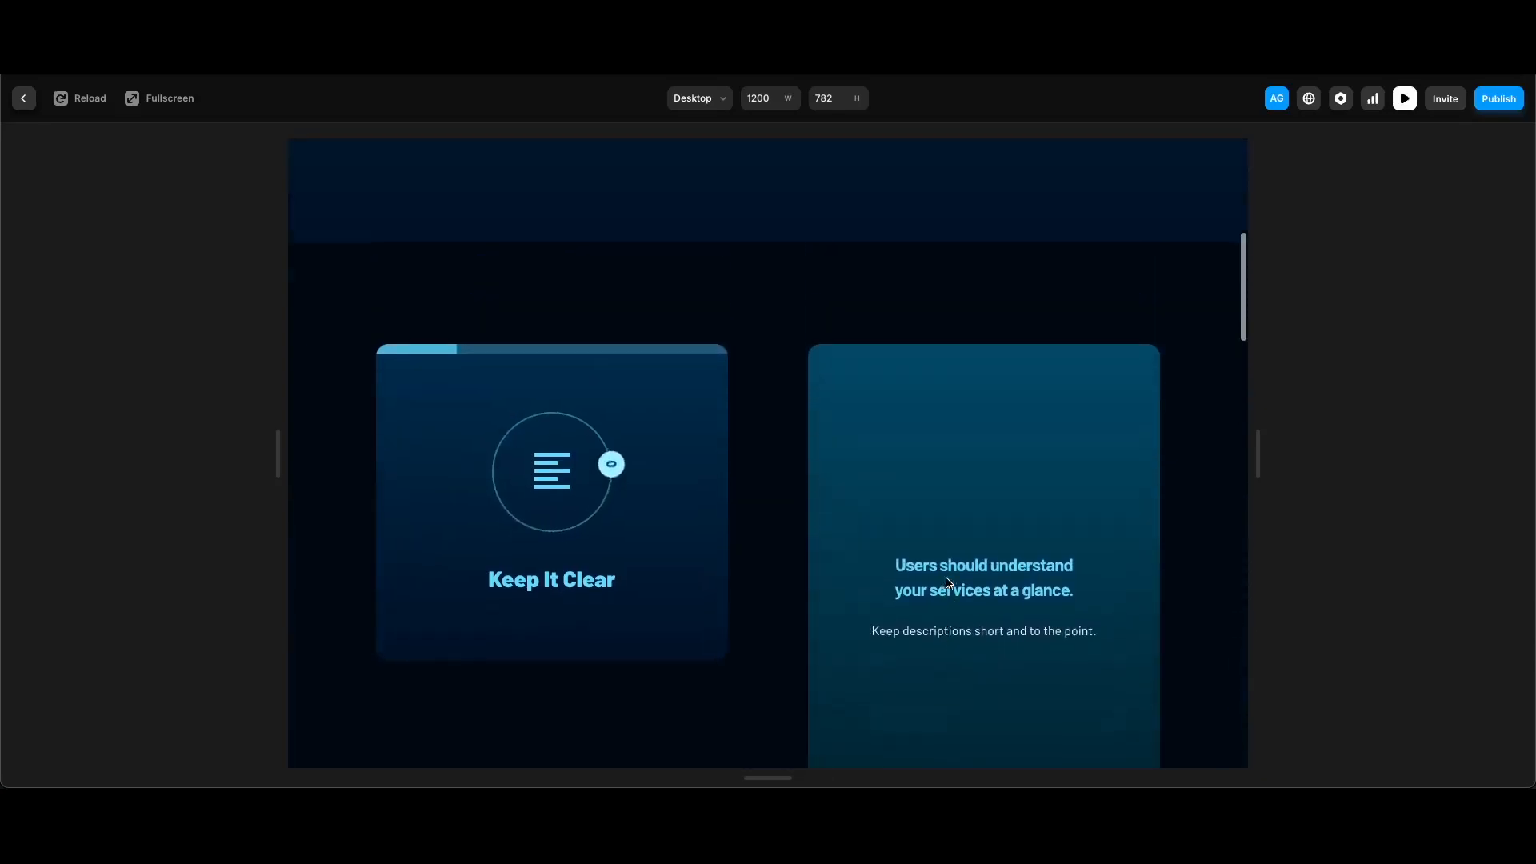
pyautogui.scroll(-10, 930, 546)
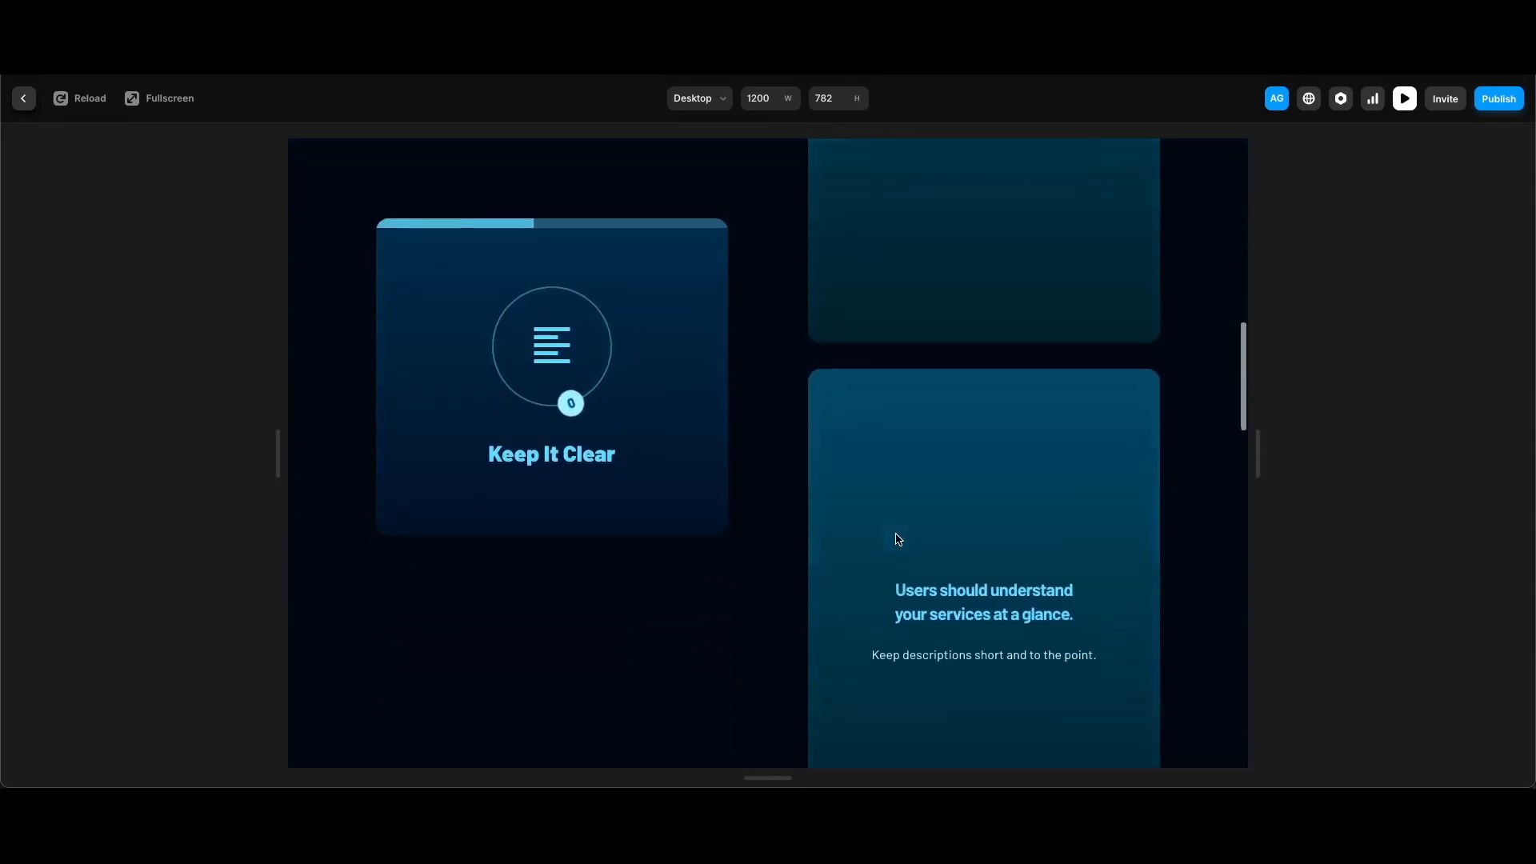
pyautogui.scroll(-5, 899, 539)
pyautogui.scroll(-5, 899, 538)
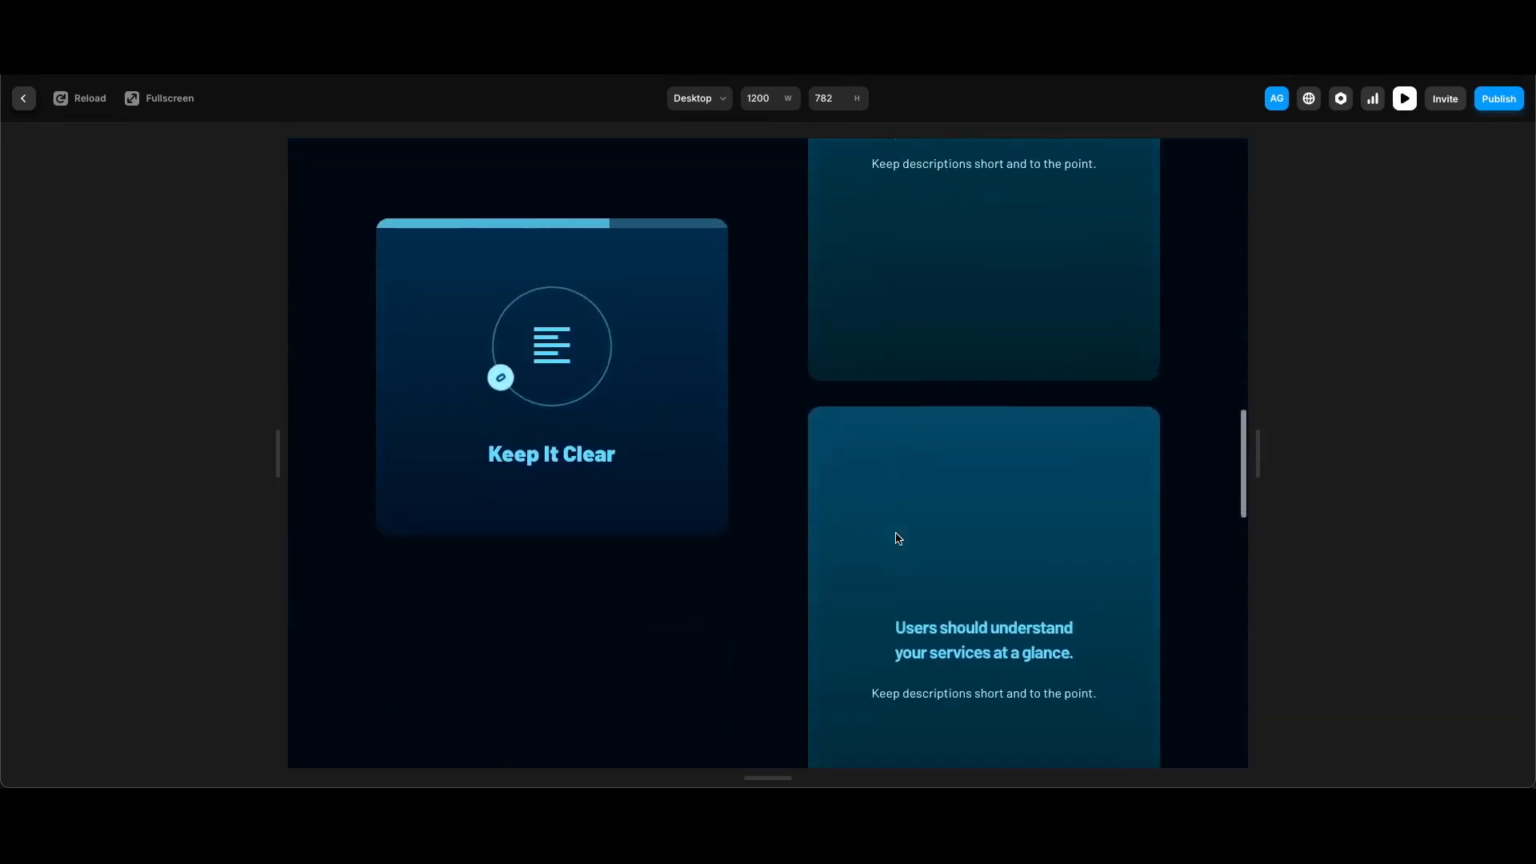
pyautogui.scroll(5, 899, 538)
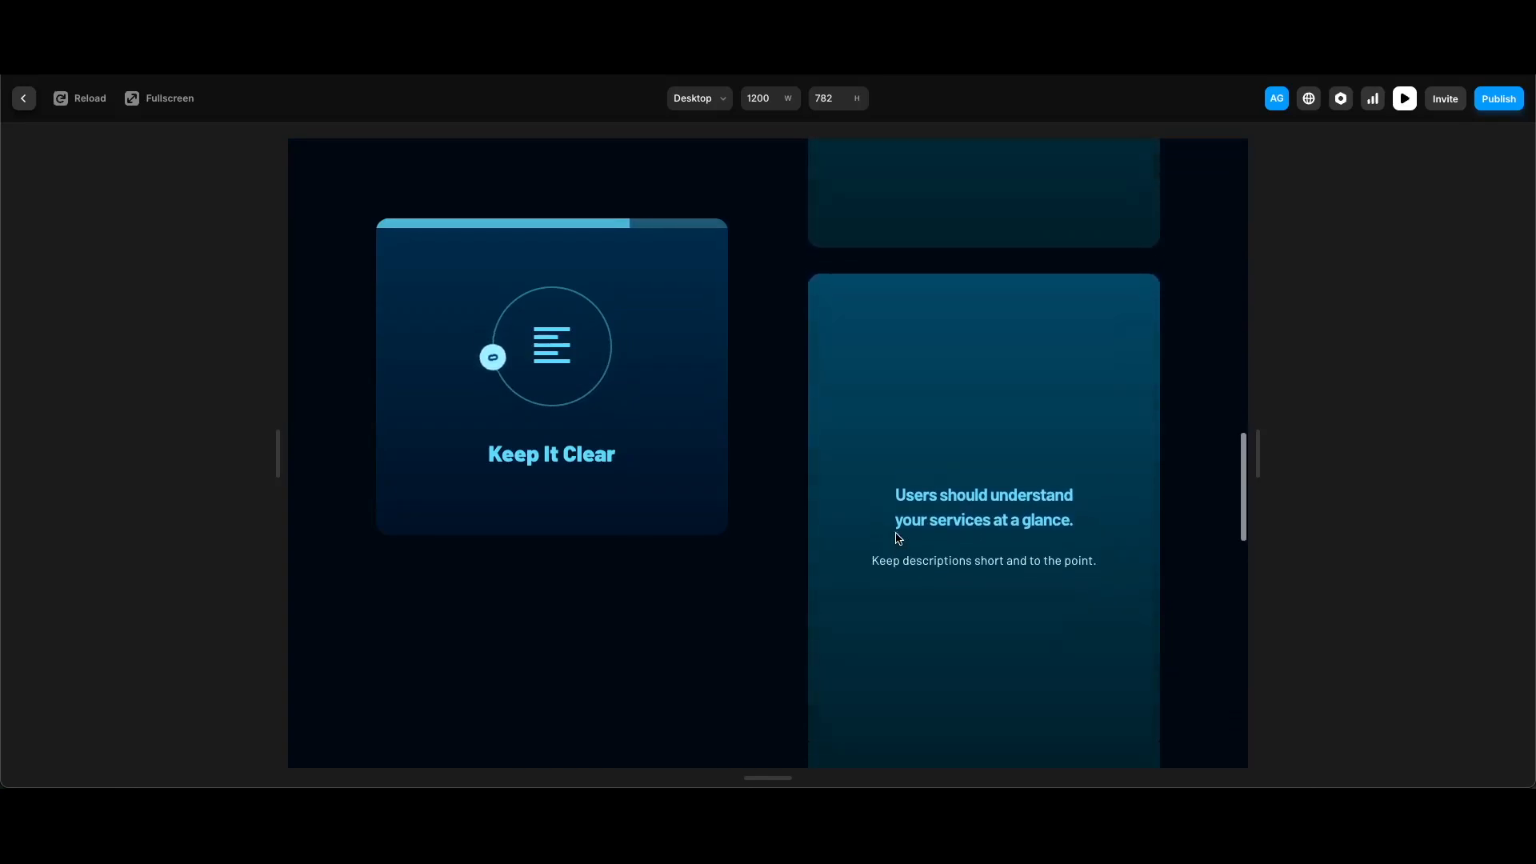
pyautogui.scroll(3, 898, 539)
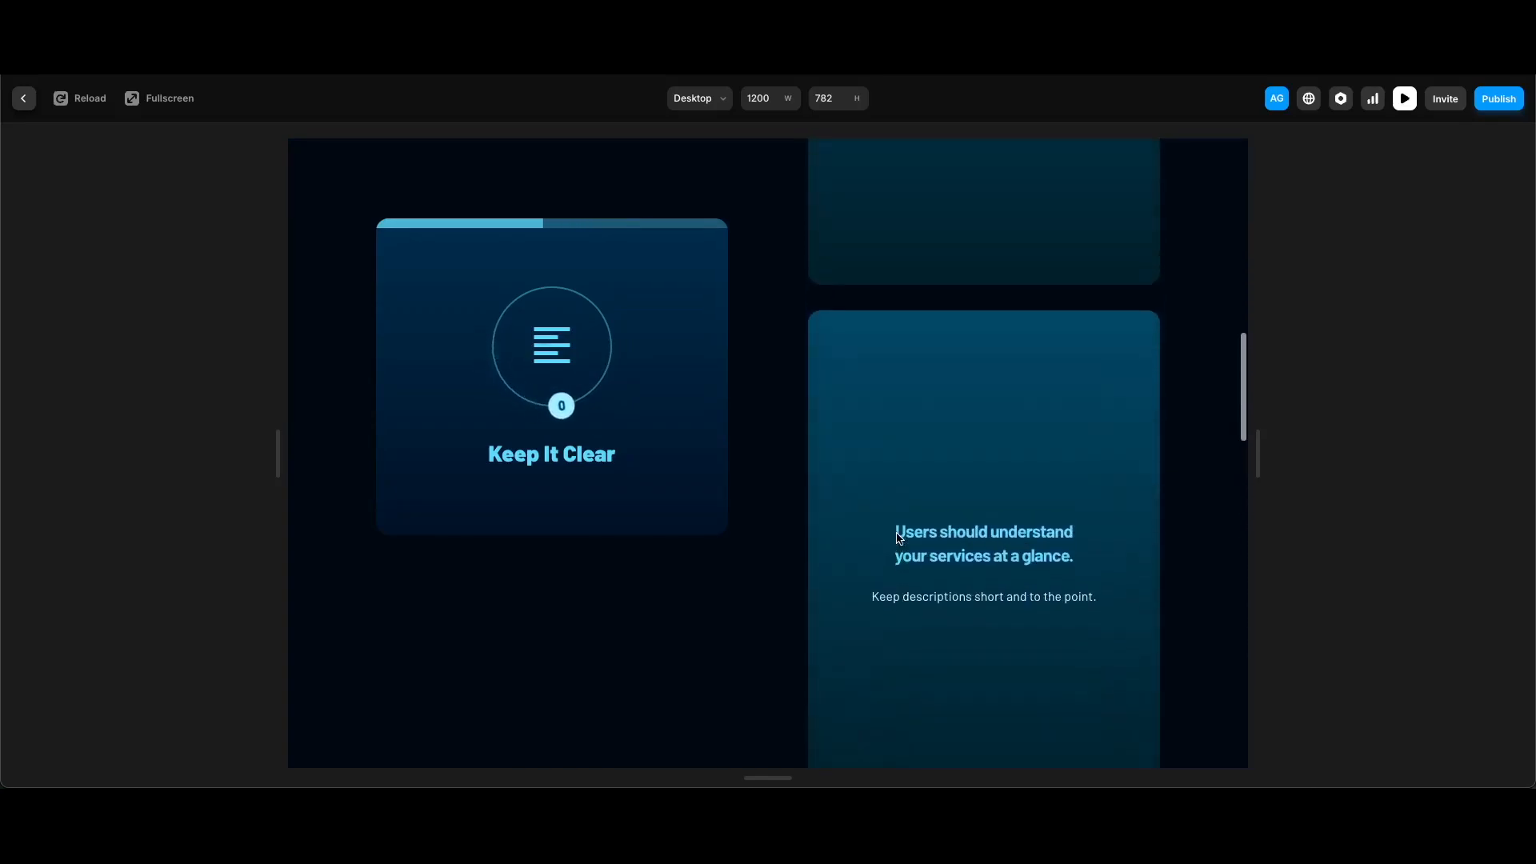
pyautogui.scroll(-3, 900, 538)
pyautogui.scroll(-3, 901, 538)
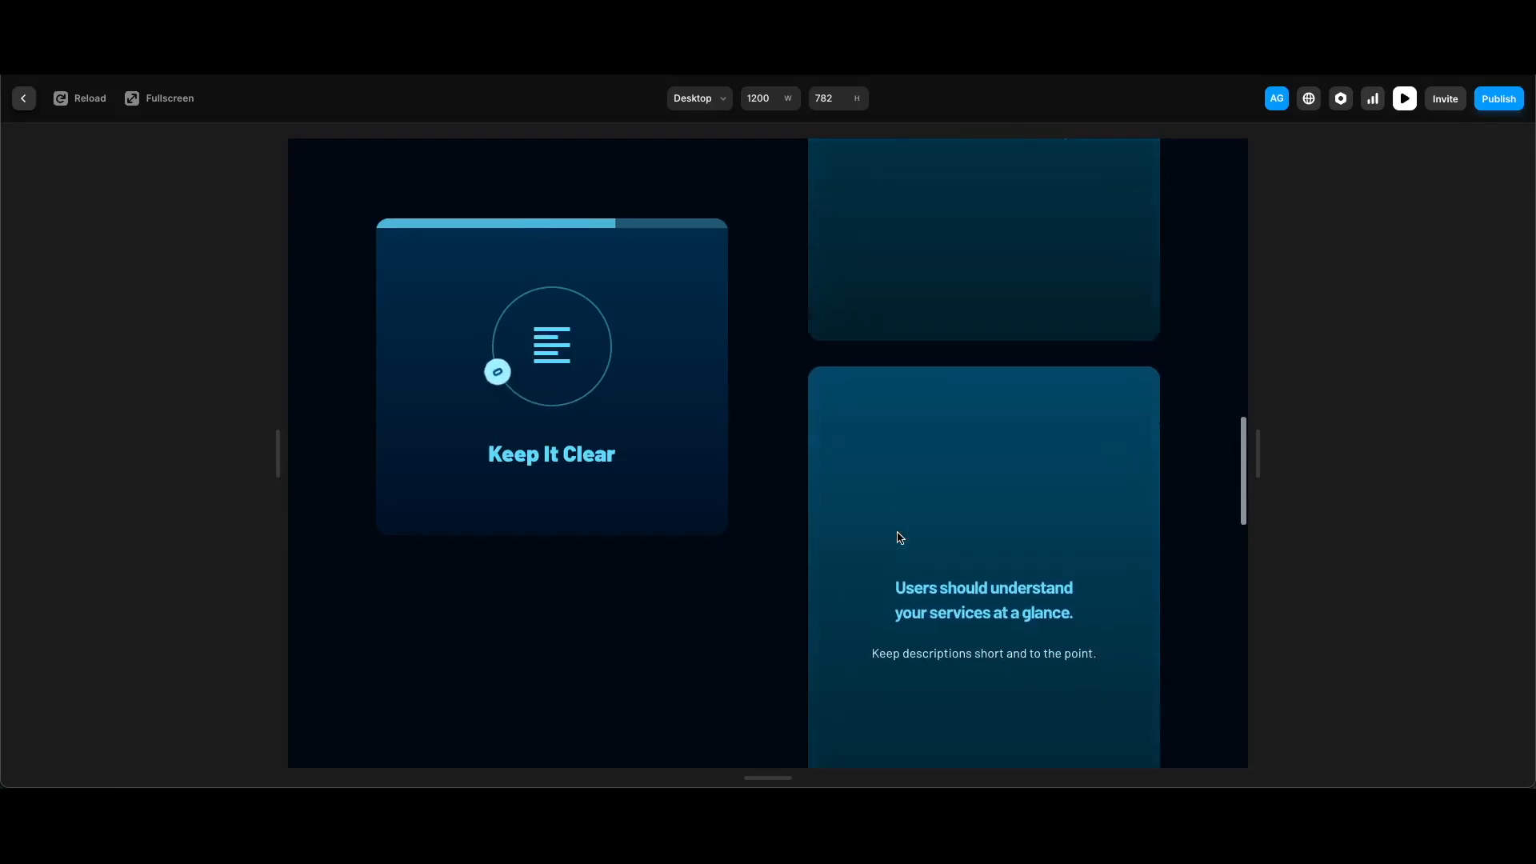
pyautogui.scroll(-2, 897, 536)
pyautogui.scroll(3, 897, 536)
pyautogui.press('Escape')
# Add a Section in View Scroll Transform to the number badge's inner Frame in Section Card, linking its section to the Scroll Section variable.
pyautogui.doubleClick(792, 554)
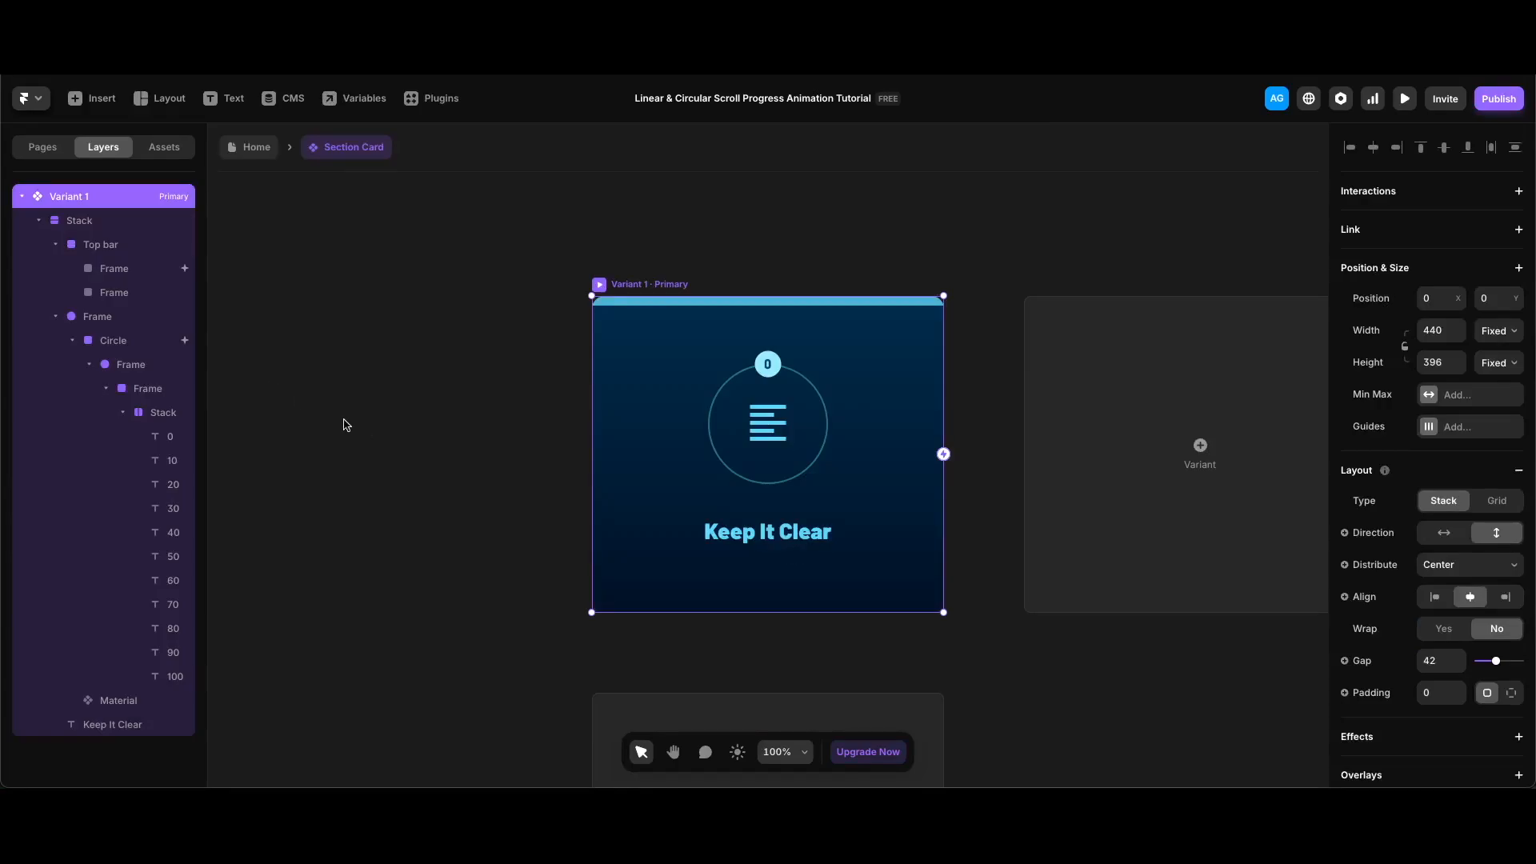
pyautogui.click(148, 388)
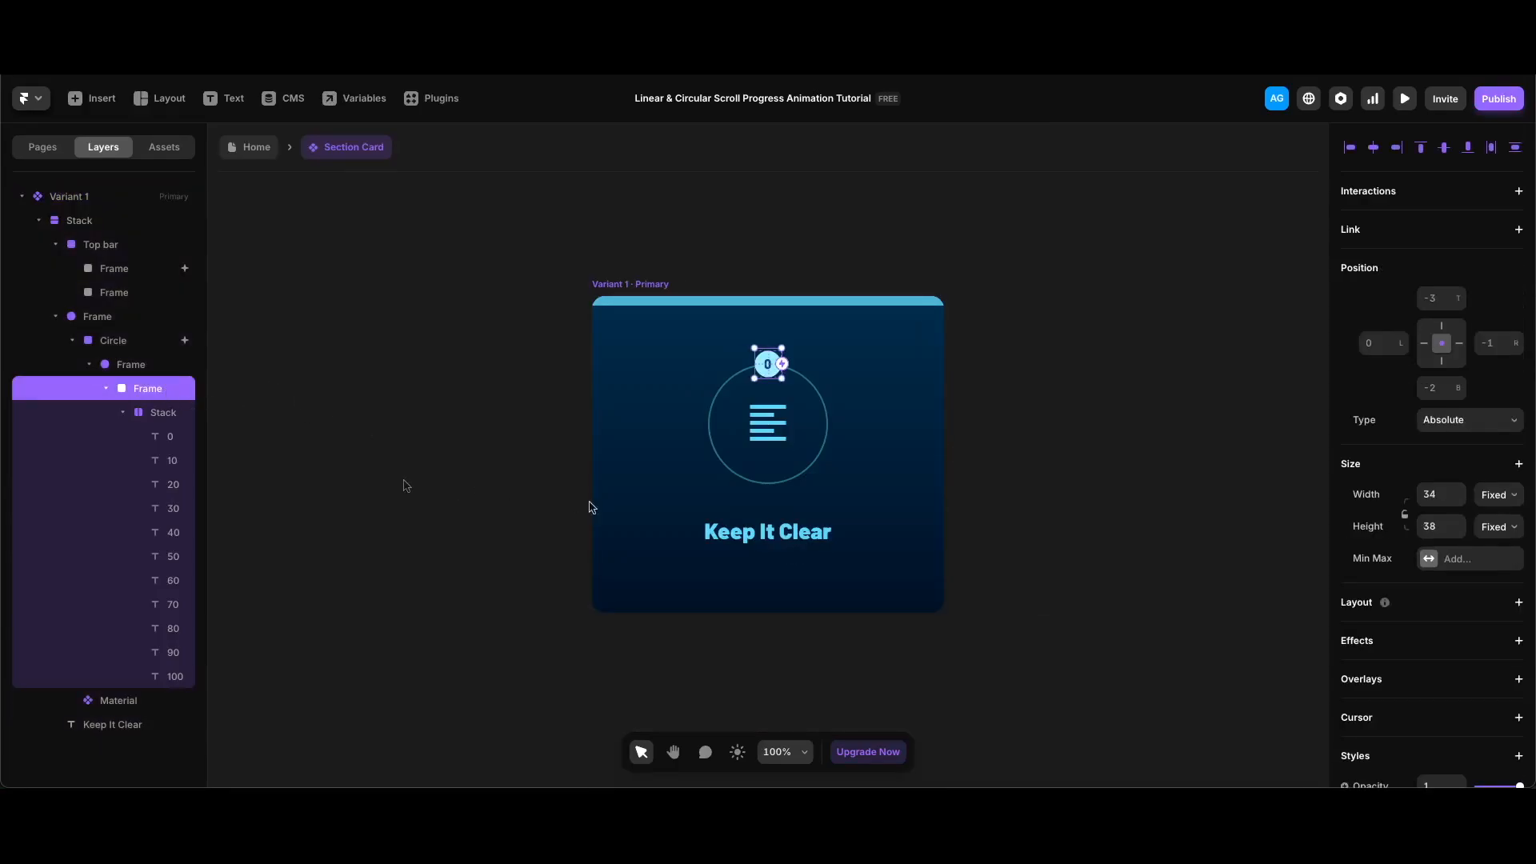
pyautogui.click(1430, 640)
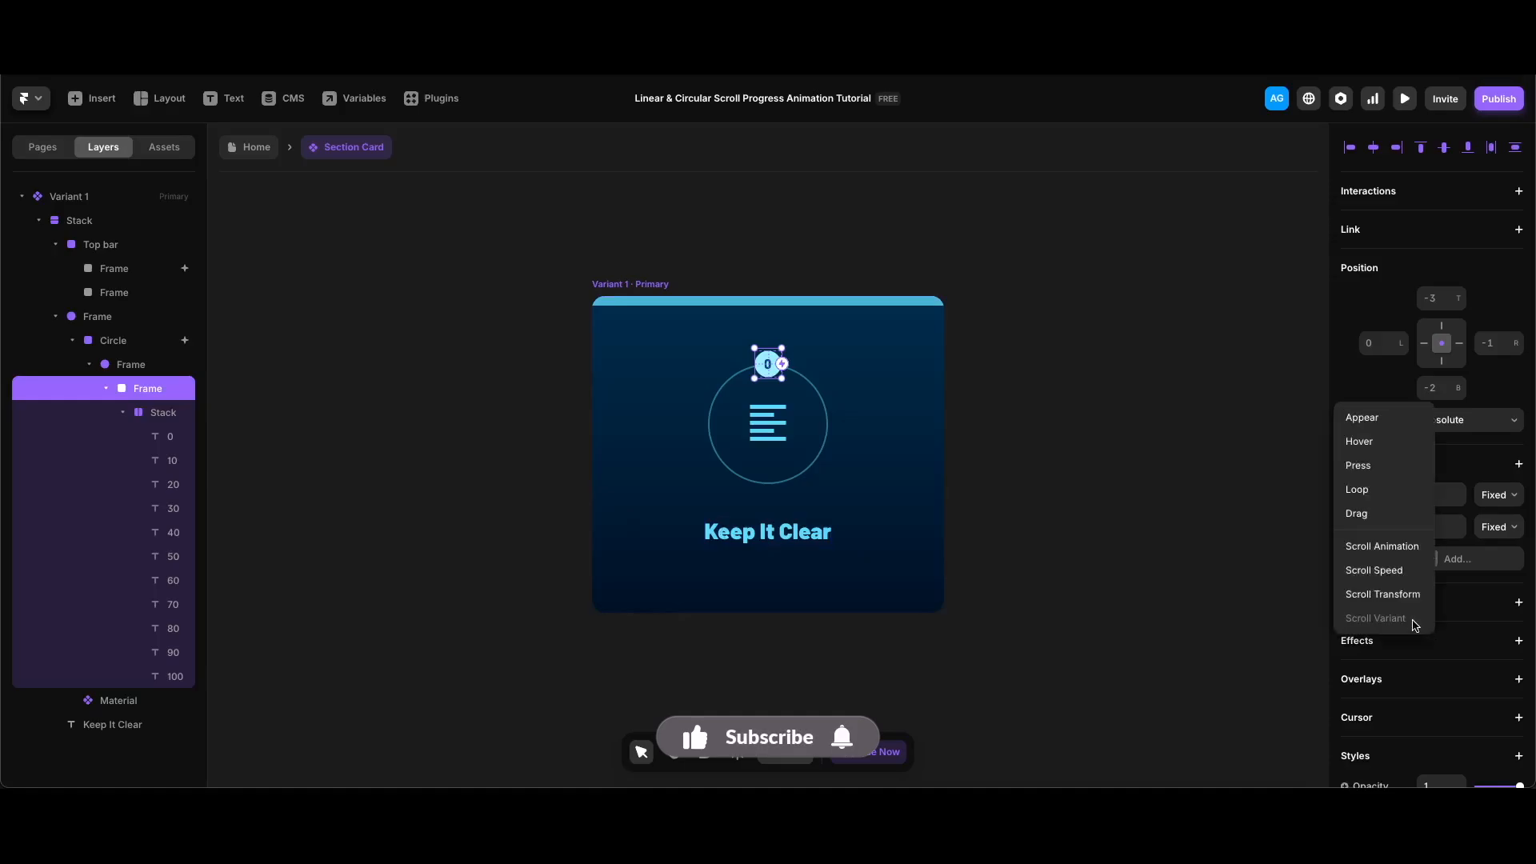
pyautogui.click(1400, 593)
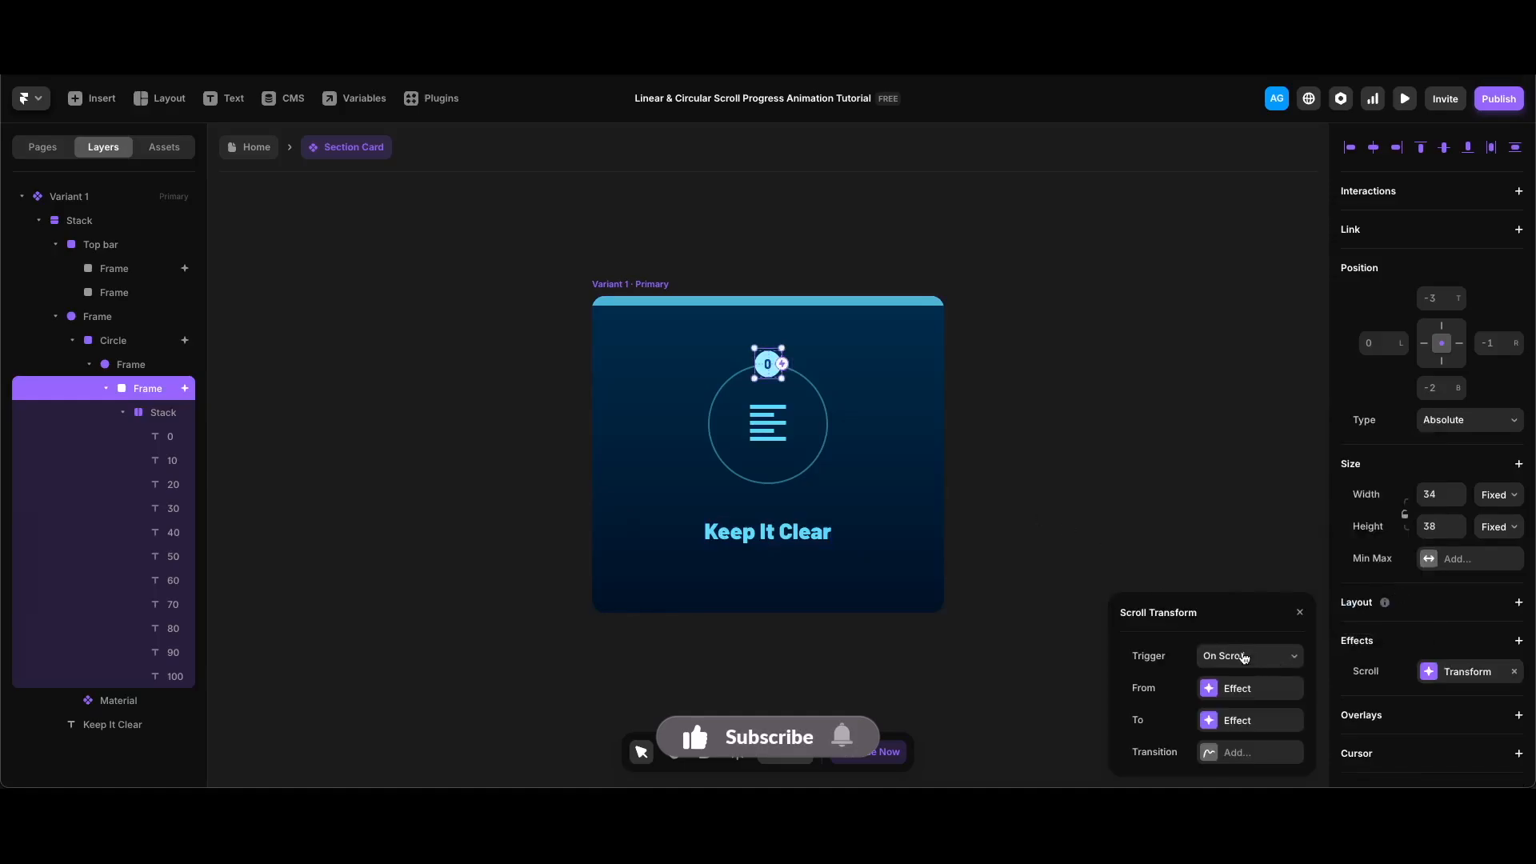
pyautogui.click(1245, 656)
pyautogui.click(1241, 699)
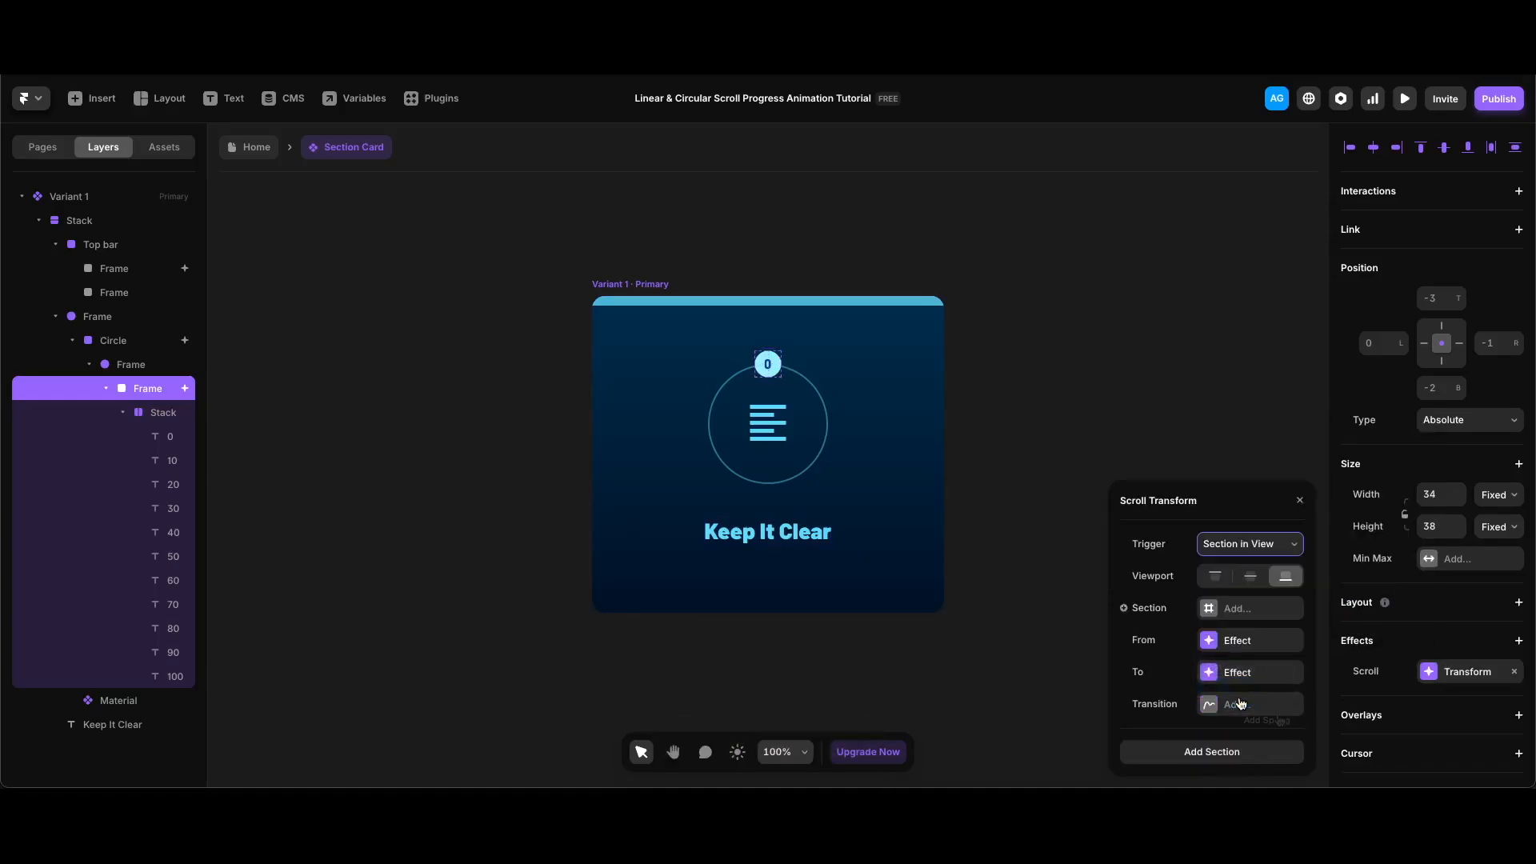
pyautogui.click(1151, 608)
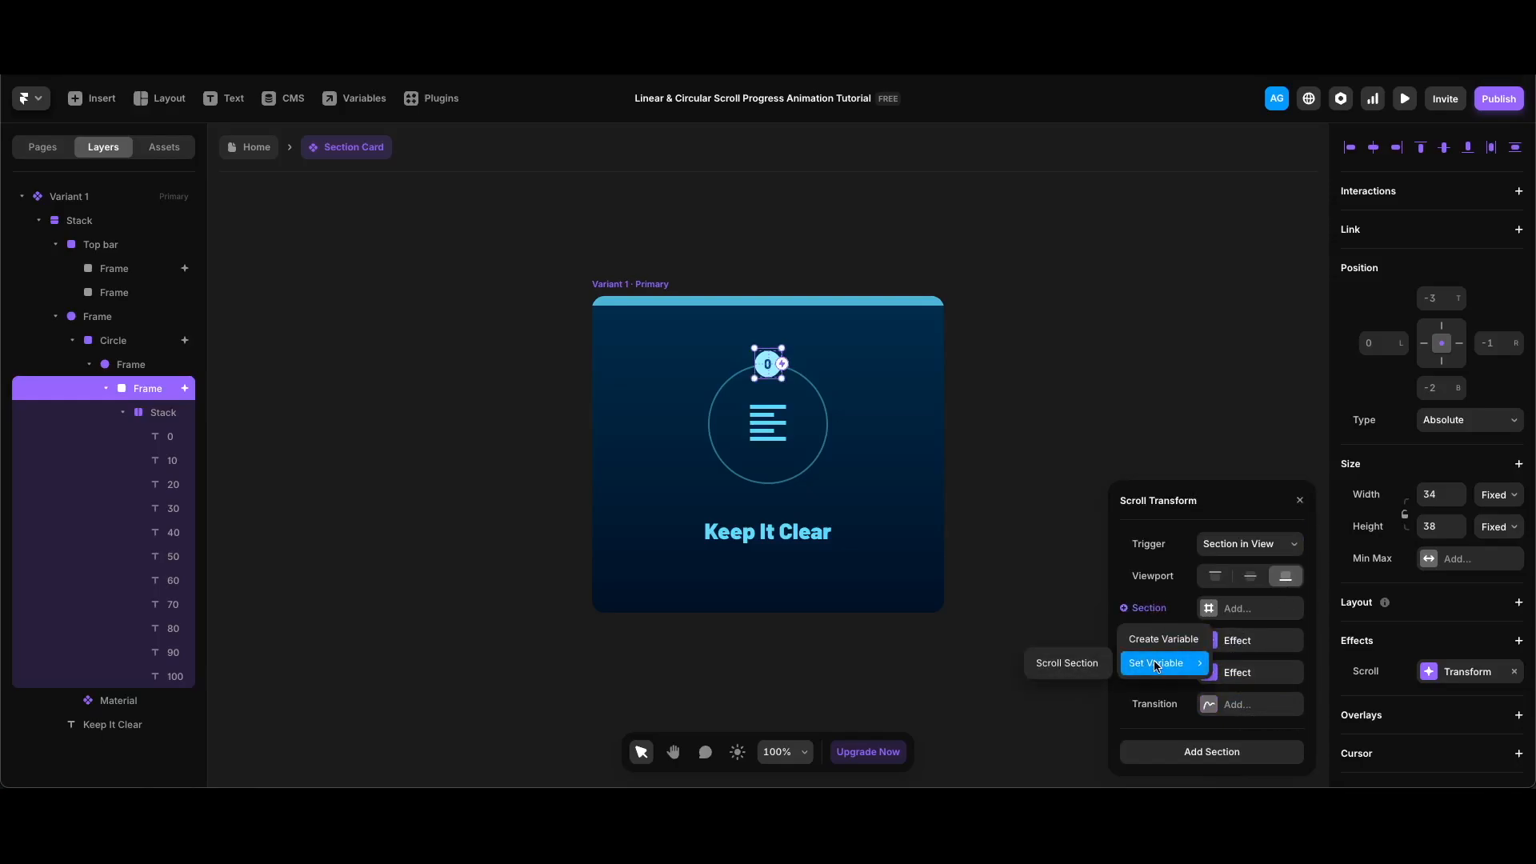
pyautogui.click(1064, 663)
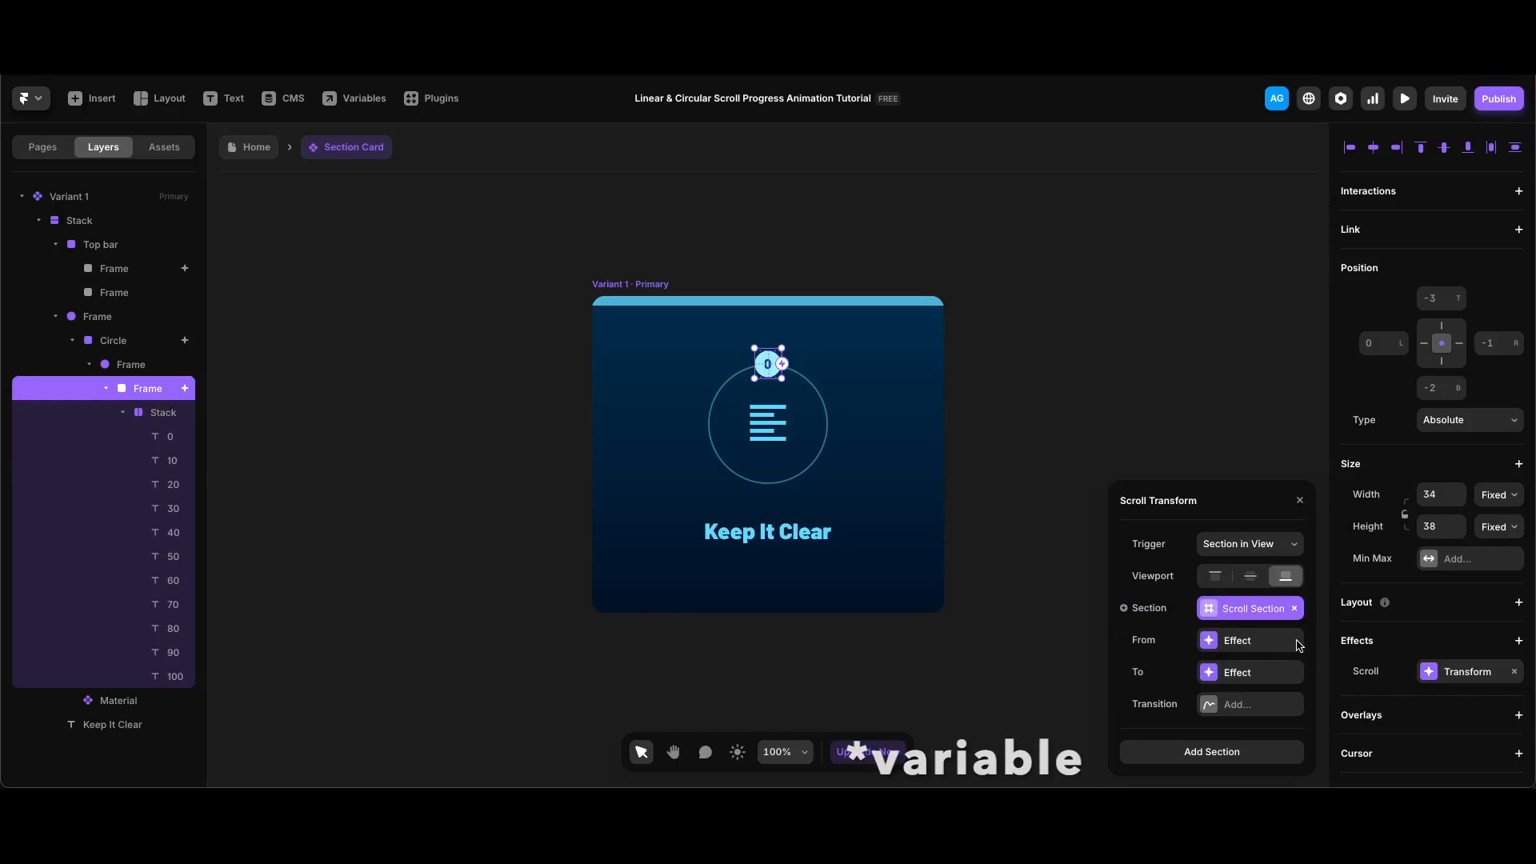
# Set the badge Frame transform's From state to opacity 1 and scale 1.
pyautogui.click(1238, 640)
pyautogui.click(1216, 545)
pyautogui.write('1')
pyautogui.click(1207, 575)
pyautogui.write('1')
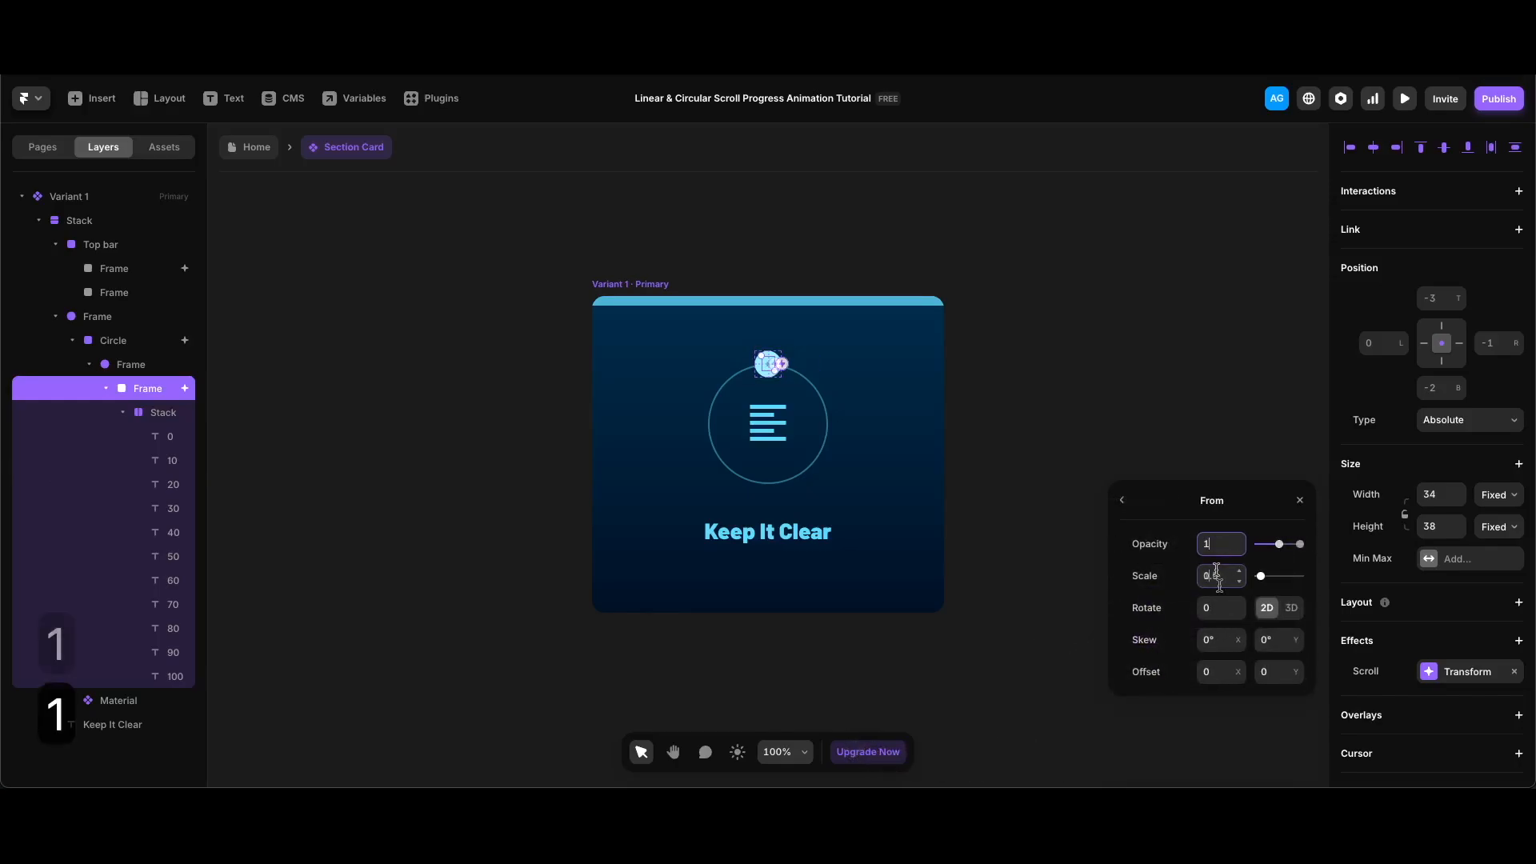
pyautogui.click(1123, 502)
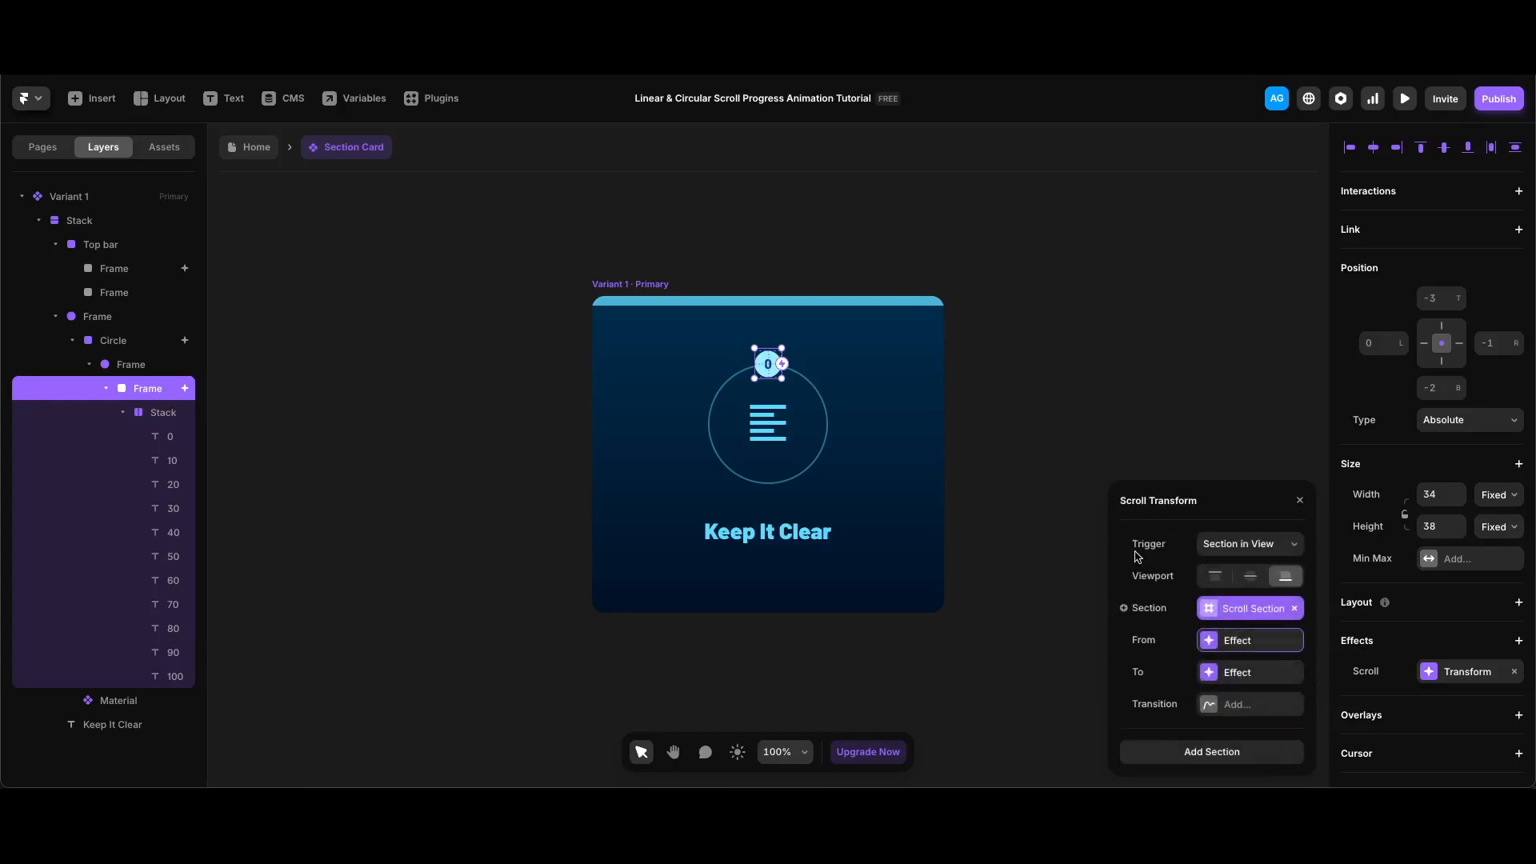
# Set the badge Frame transform's To rotation to -360 and return to the Home page.
pyautogui.click(1240, 679)
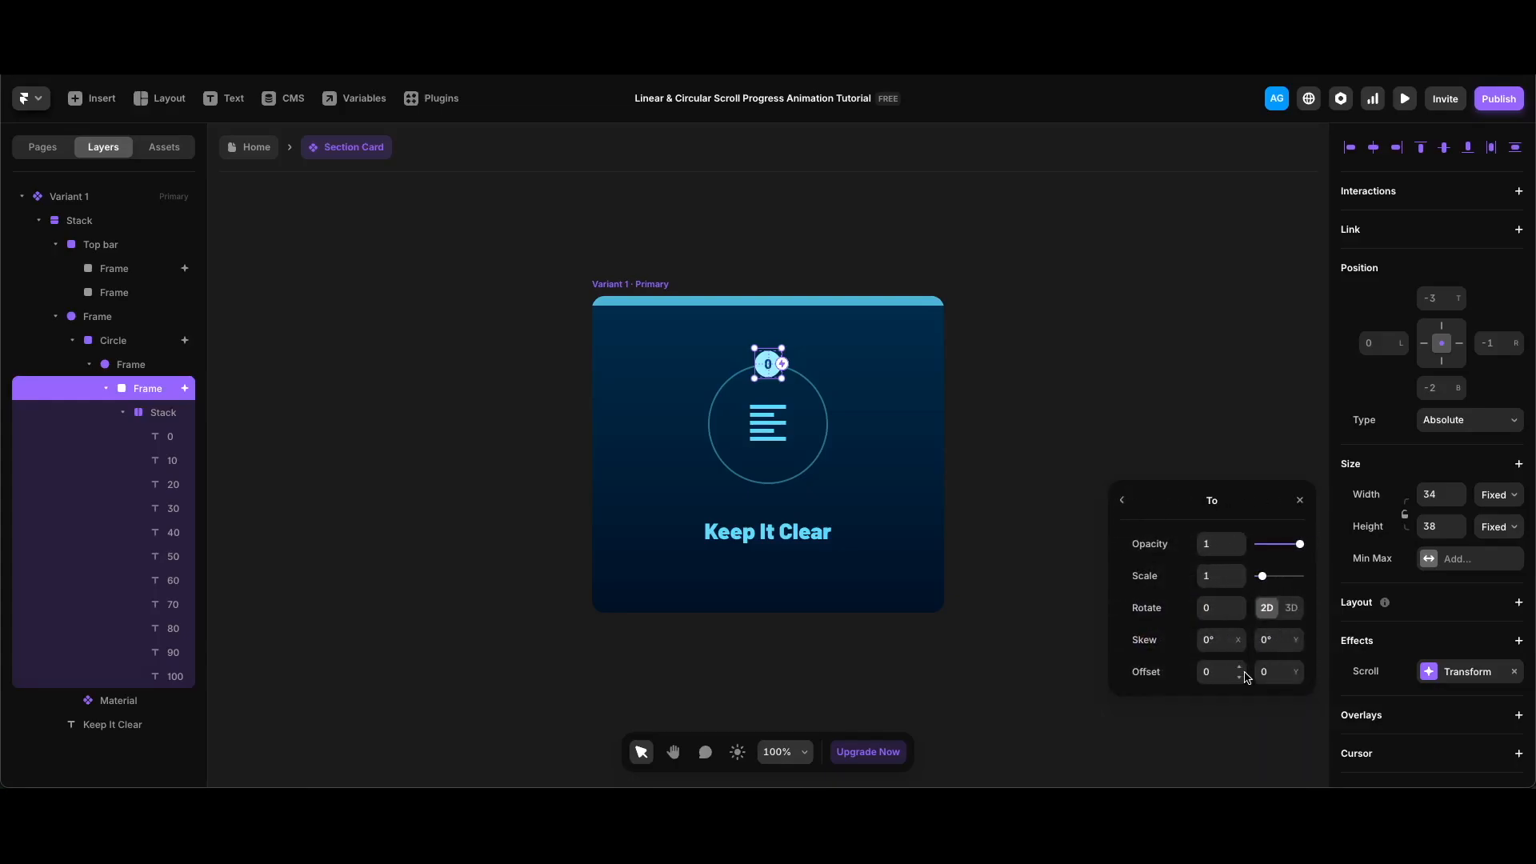
pyautogui.click(1216, 610)
pyautogui.write('-360')
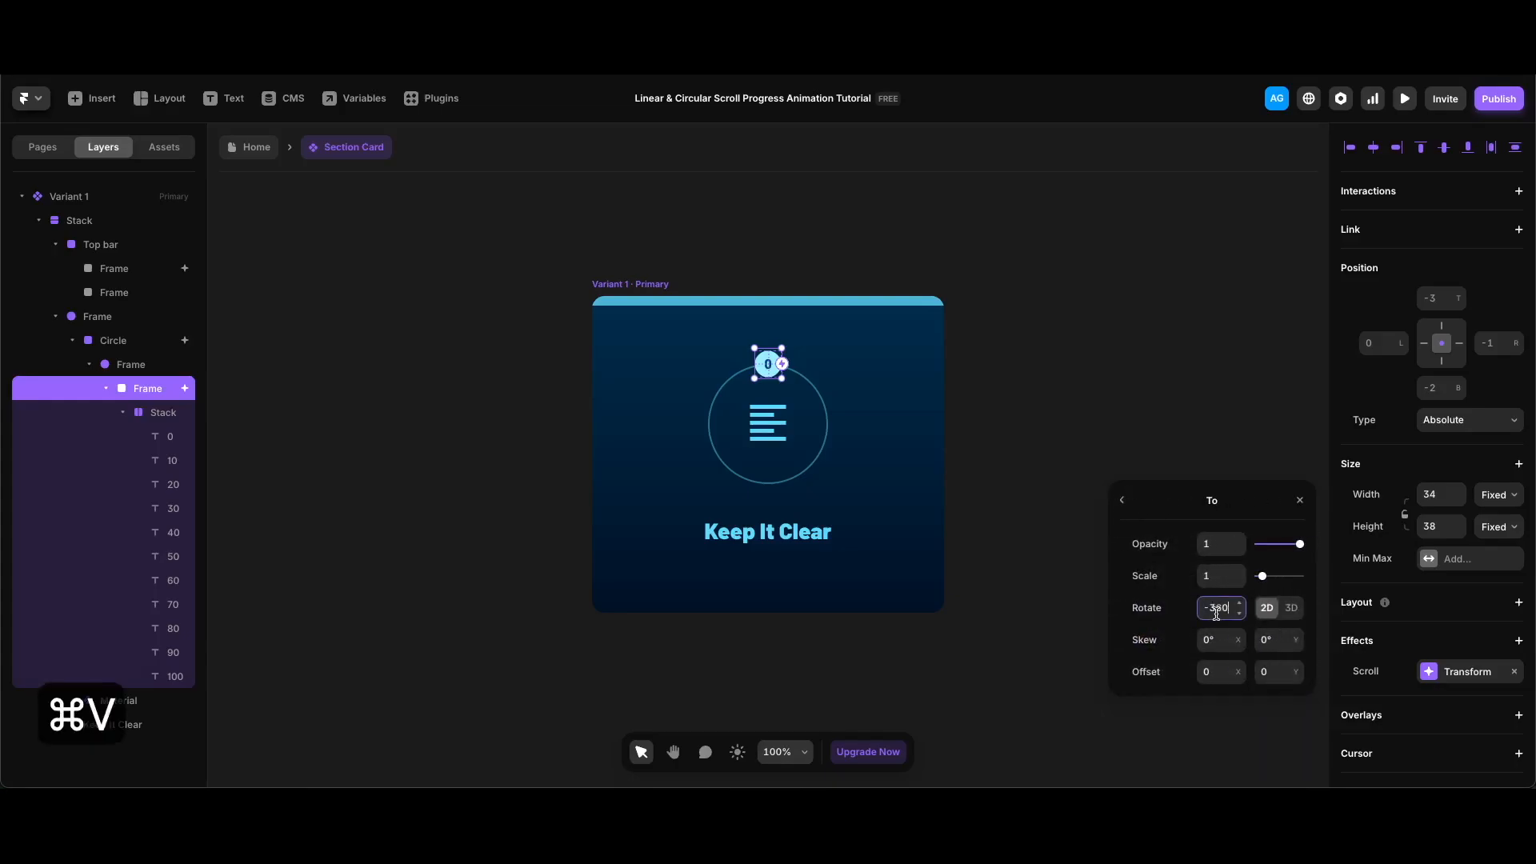
pyautogui.press('Return')
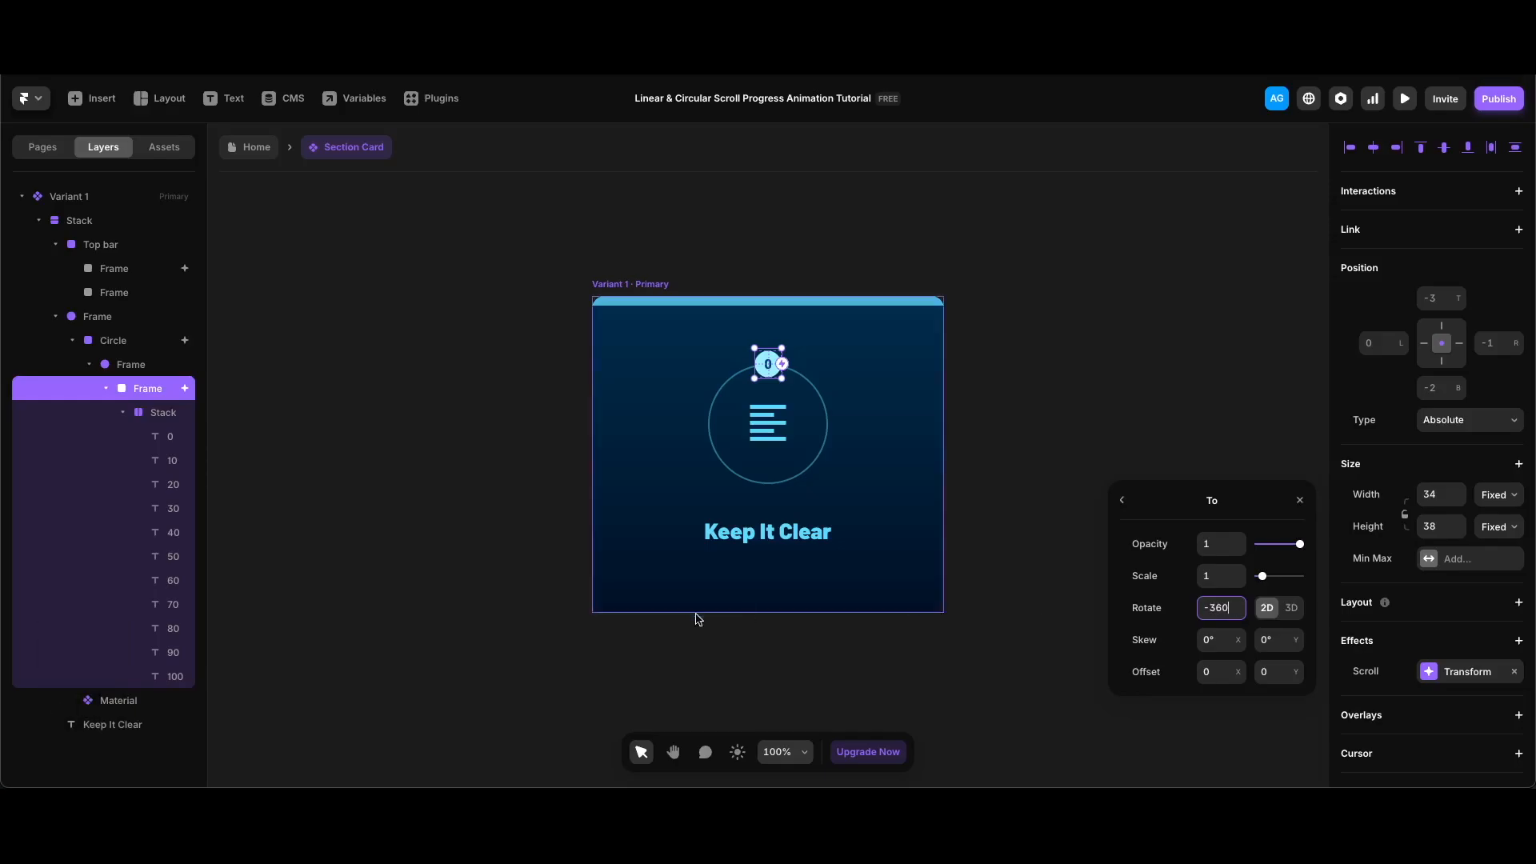
pyautogui.press('Escape')
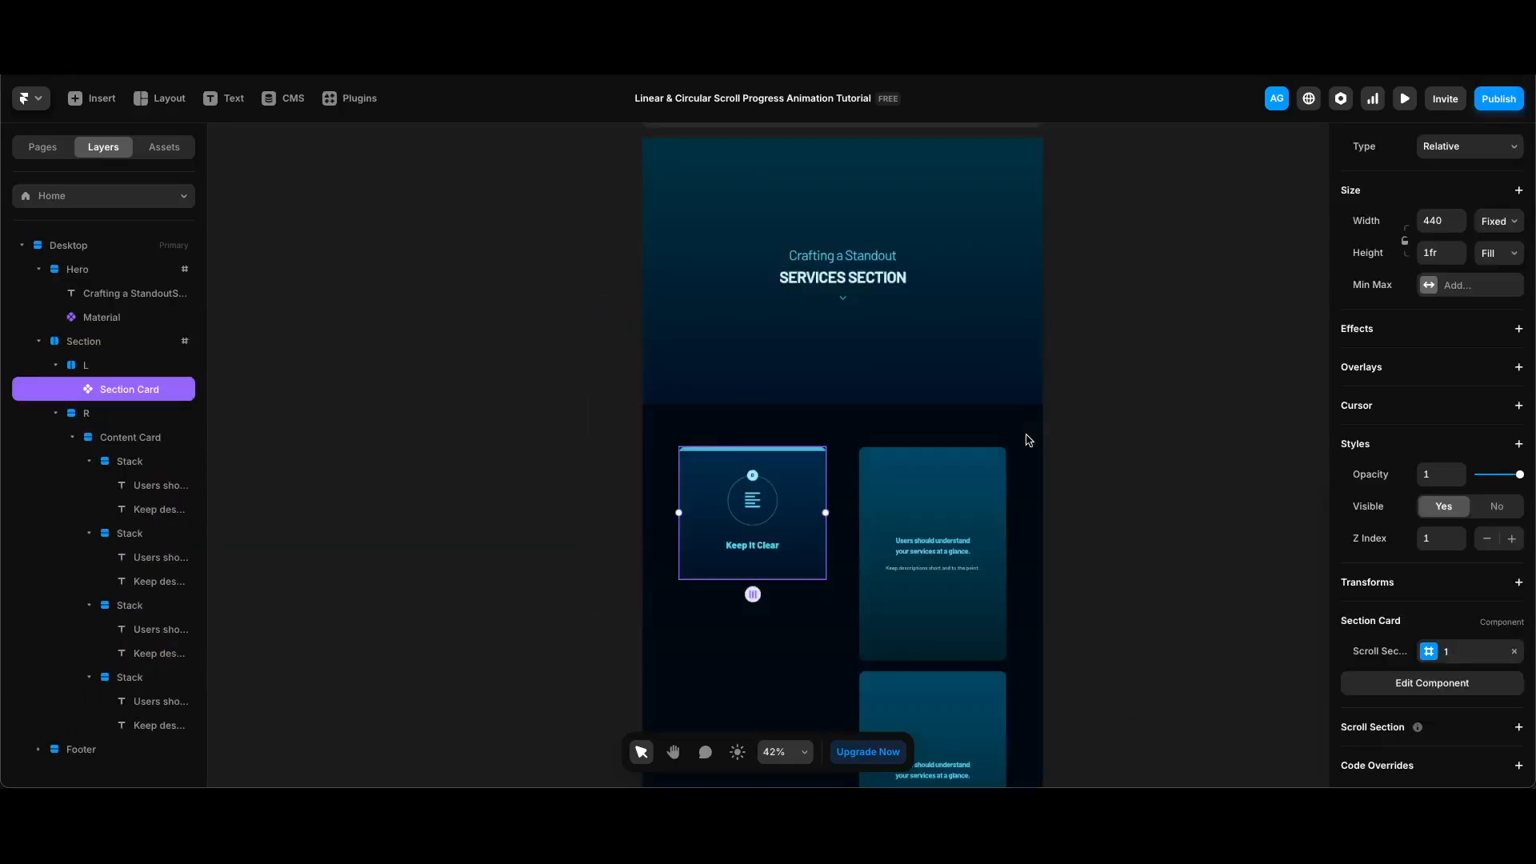
# Preview the page and scroll back and forth through the section to check the badge's upright orientation while circling.
pyautogui.press('super+p')
pyautogui.scroll(-5, 1009, 504)
pyautogui.scroll(-10, 1011, 503)
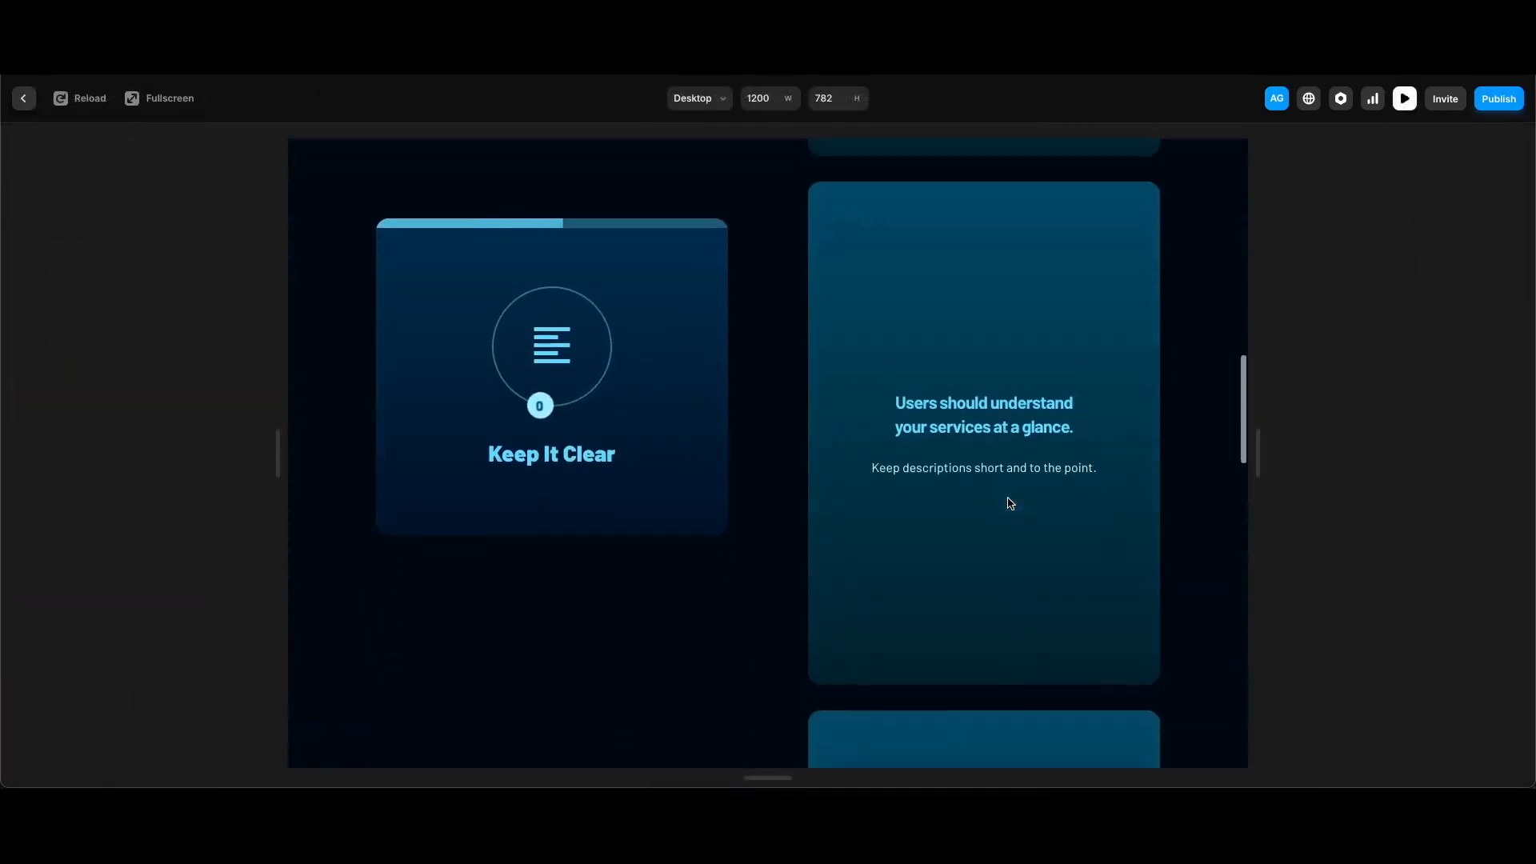
pyautogui.scroll(10, 1011, 502)
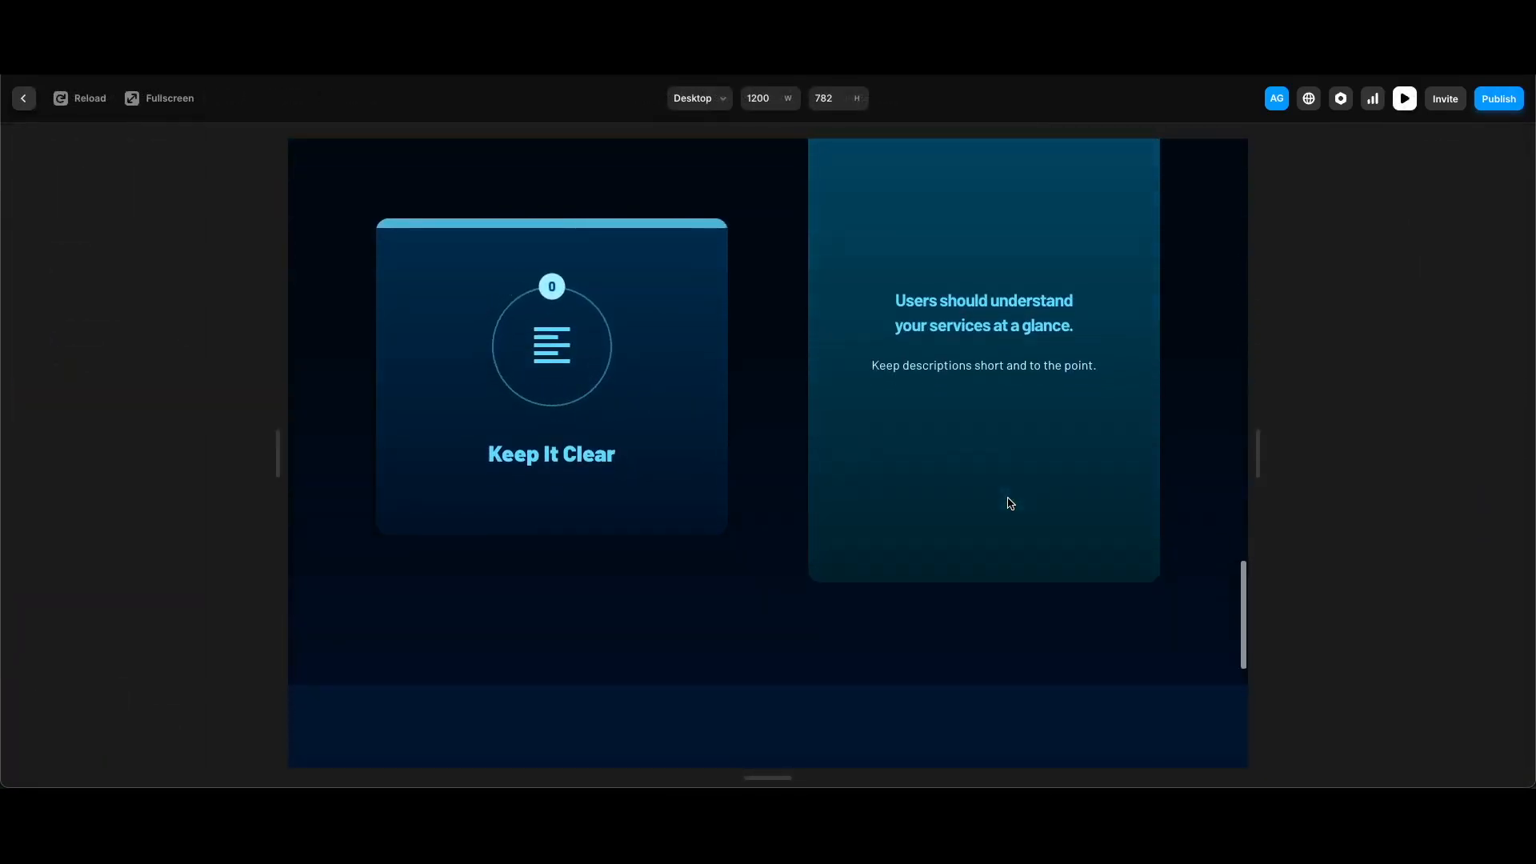
pyautogui.scroll(5, 1010, 502)
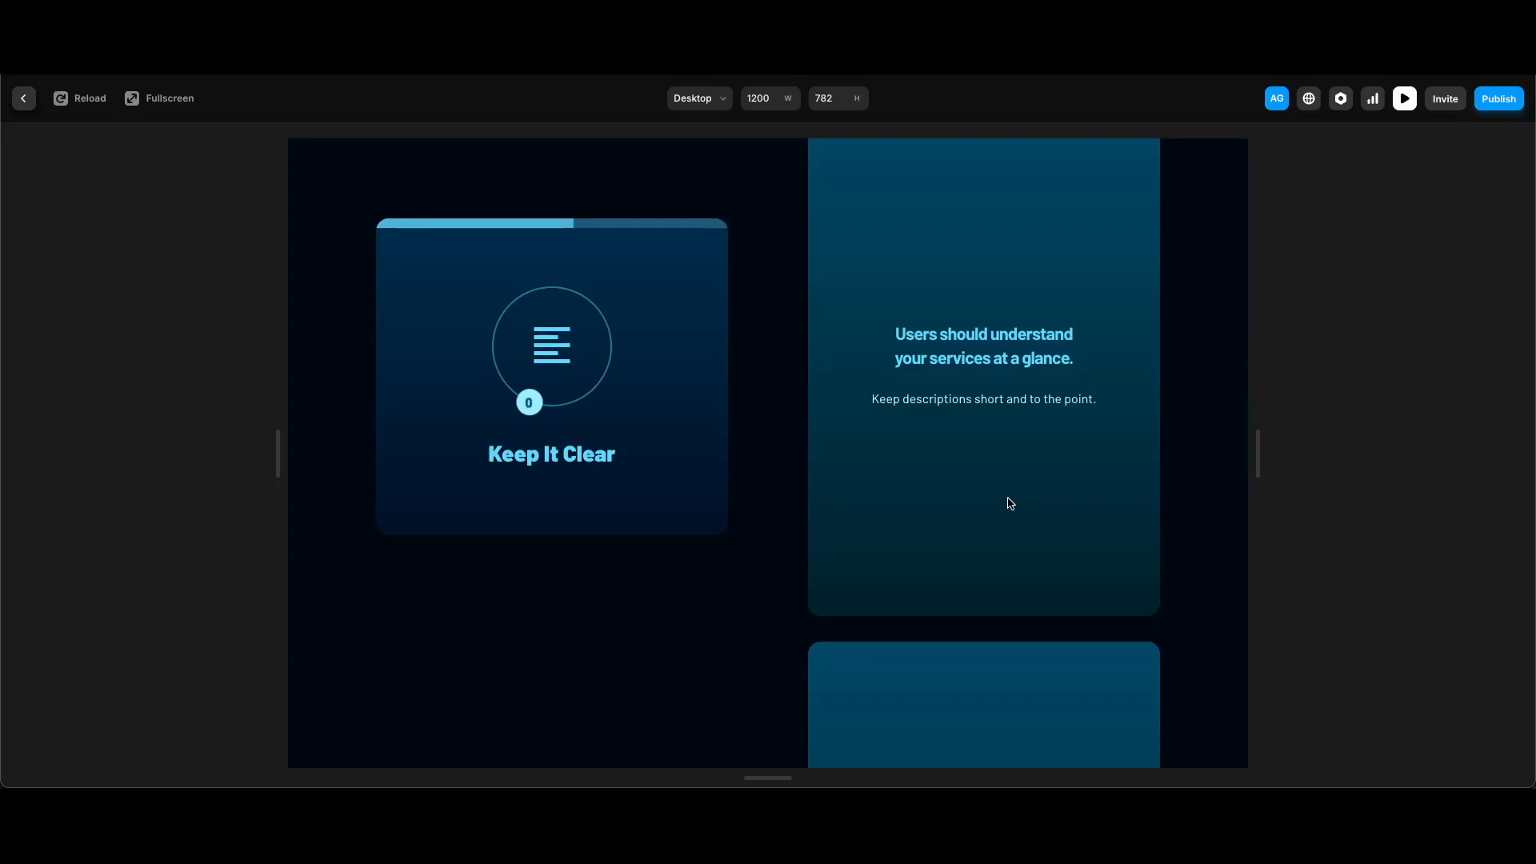
pyautogui.scroll(5, 1010, 503)
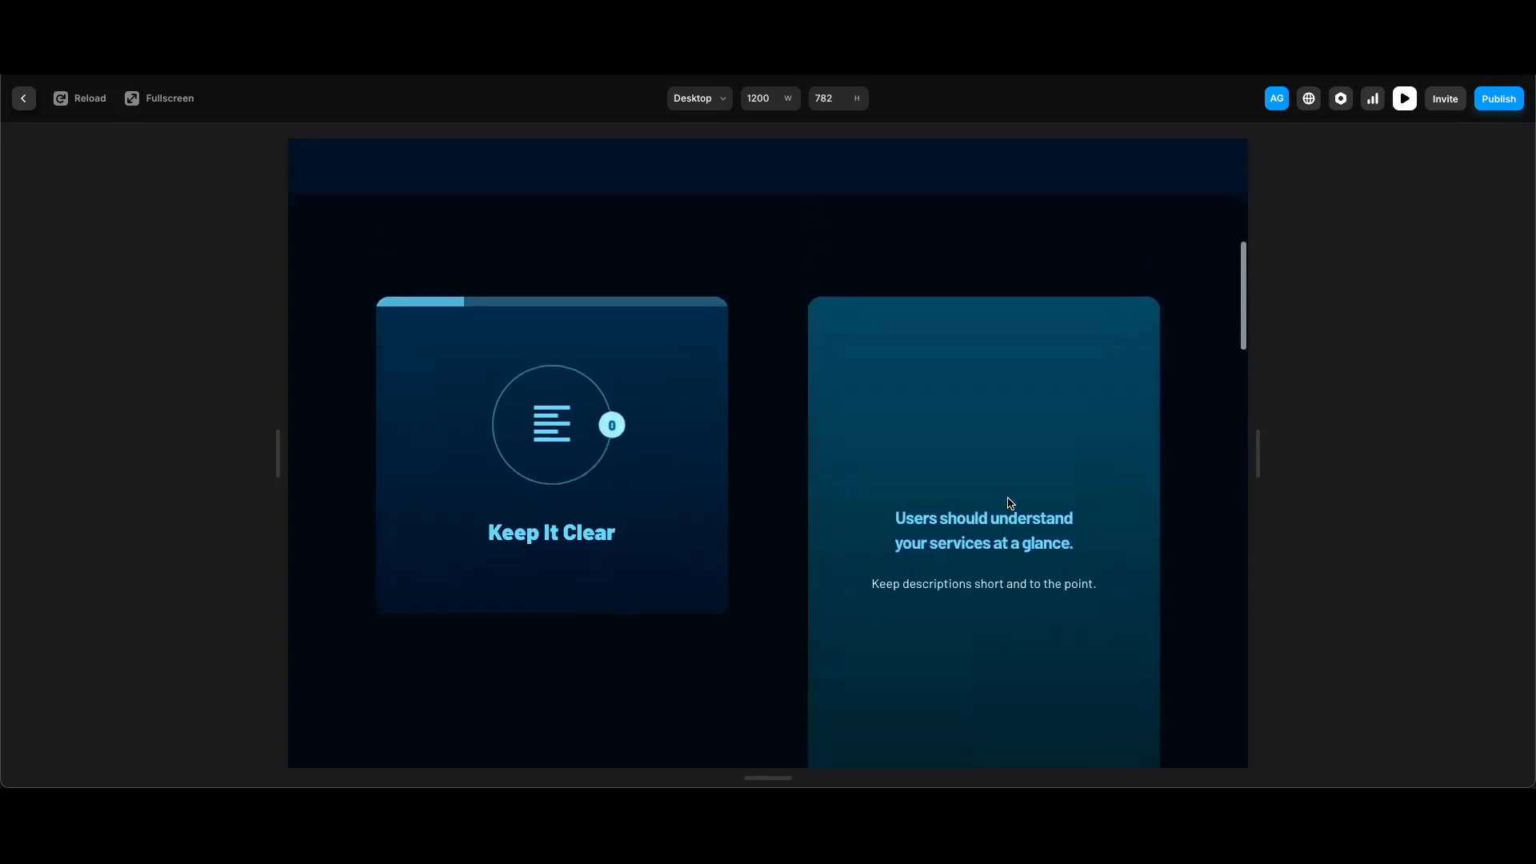
pyautogui.scroll(-5, 1010, 502)
pyautogui.scroll(-10, 1011, 503)
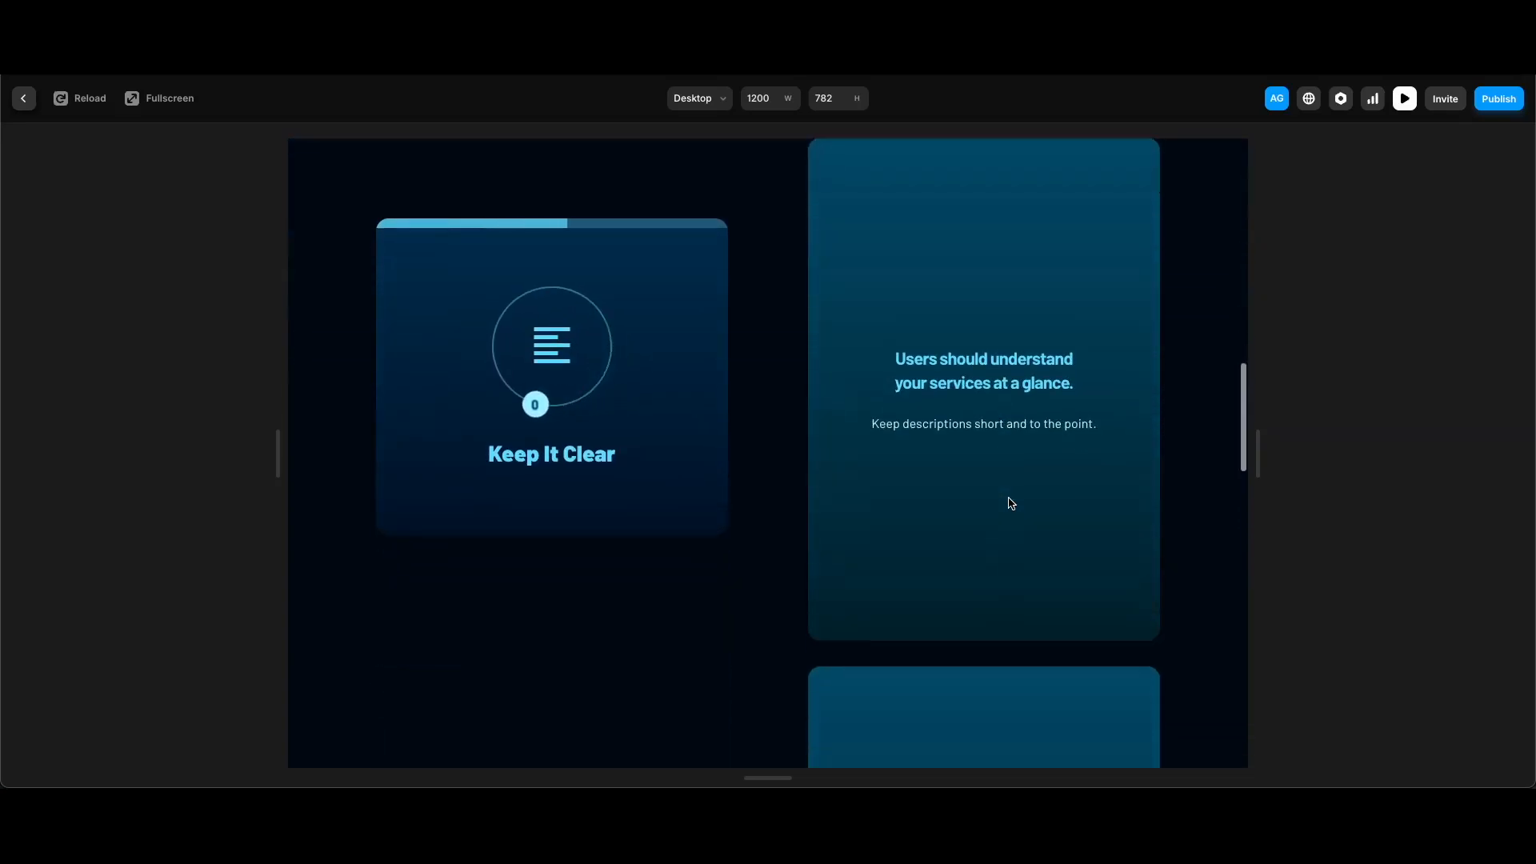
pyautogui.press('Escape')
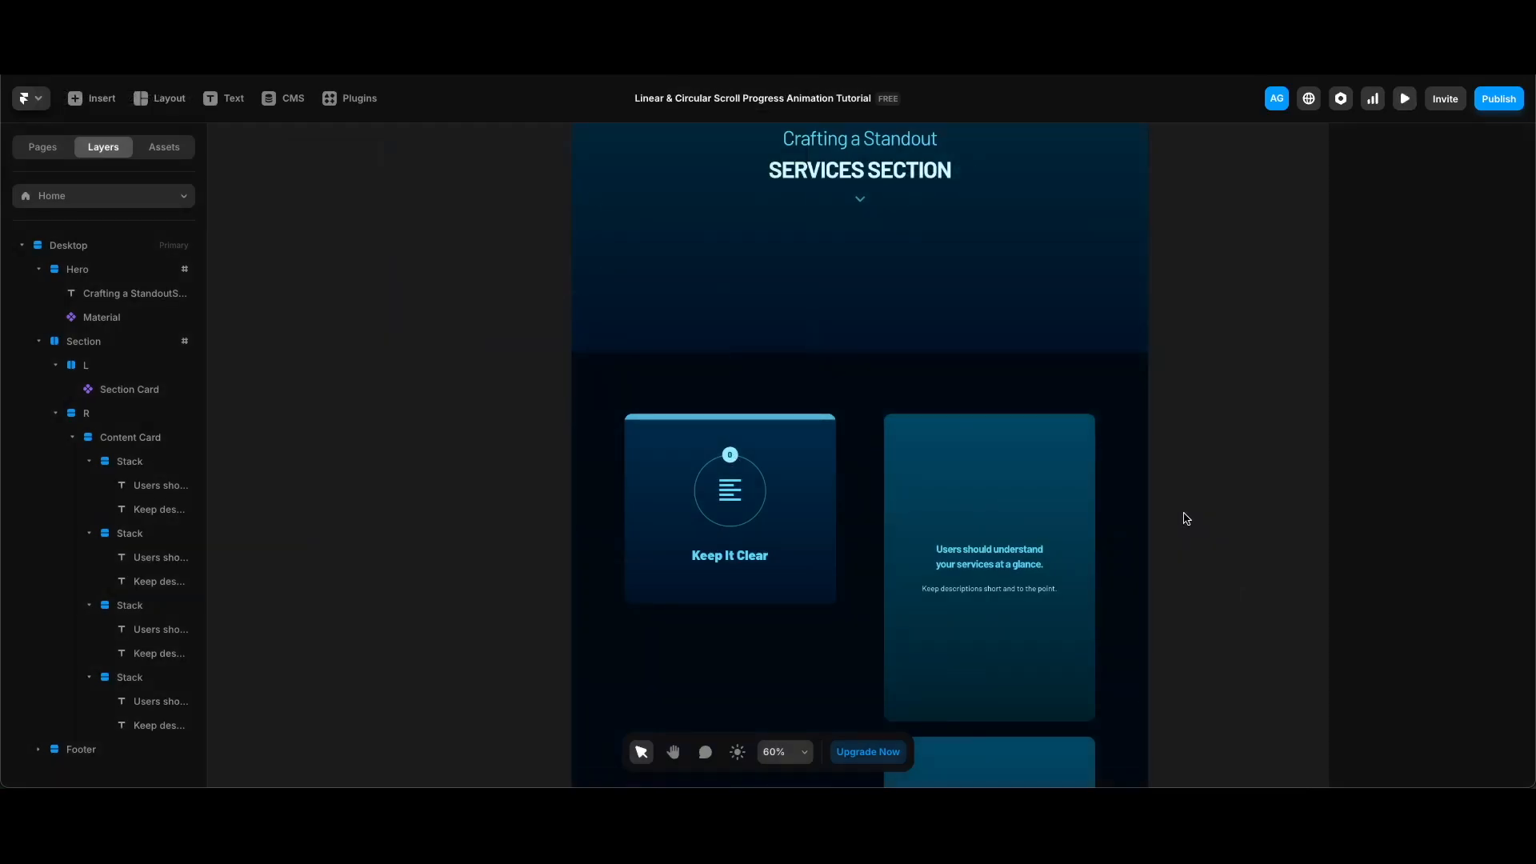
# Add a Section in View Scroll Transform to the badge's number Stack in Section Card, linking its section to the Scroll Section variable.
pyautogui.hscroll(1, 1184, 519)
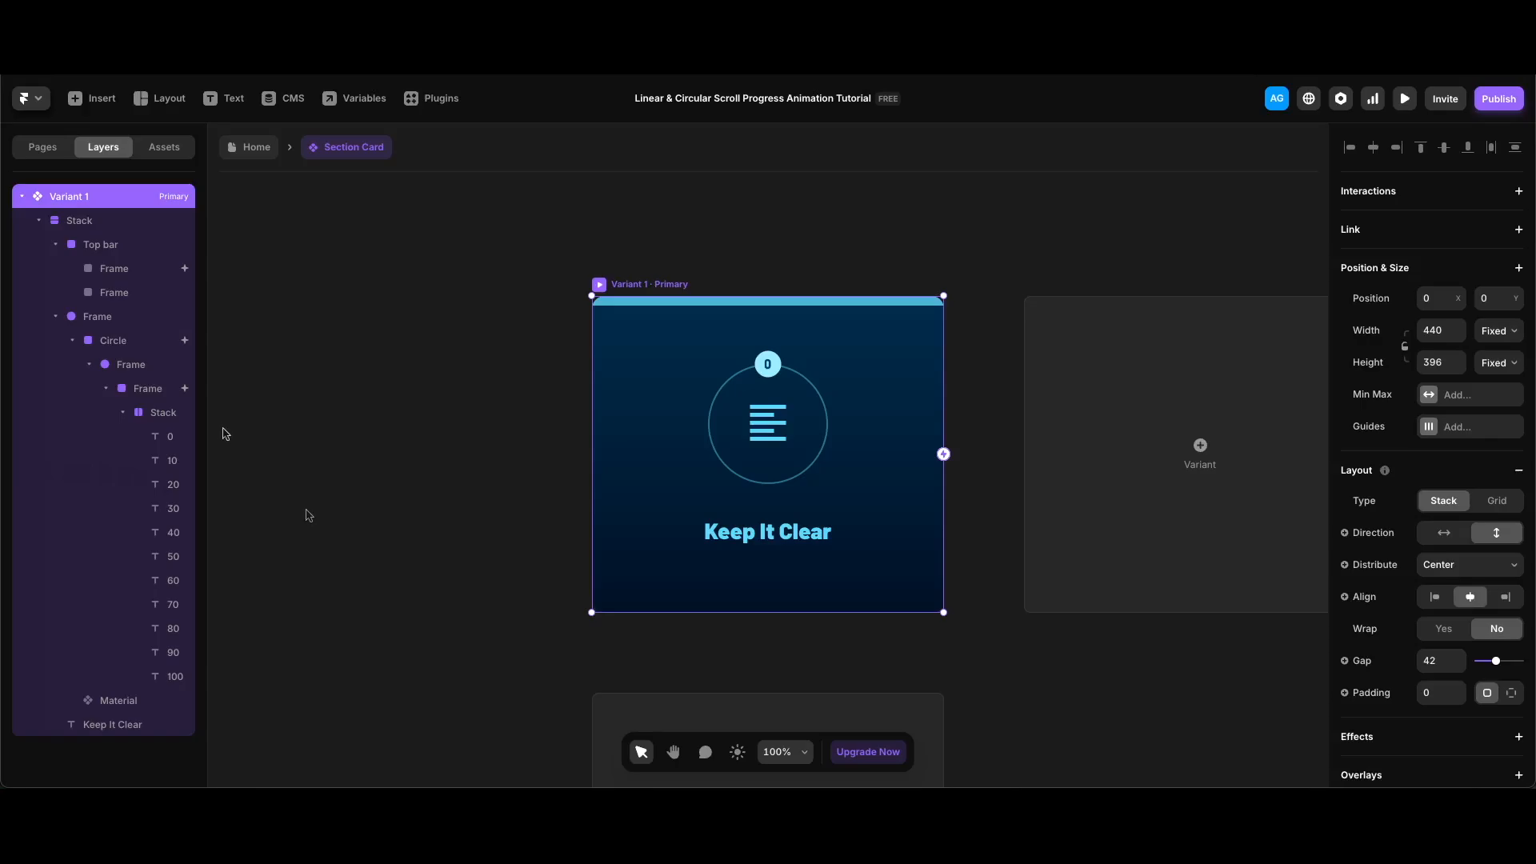
pyautogui.click(171, 414)
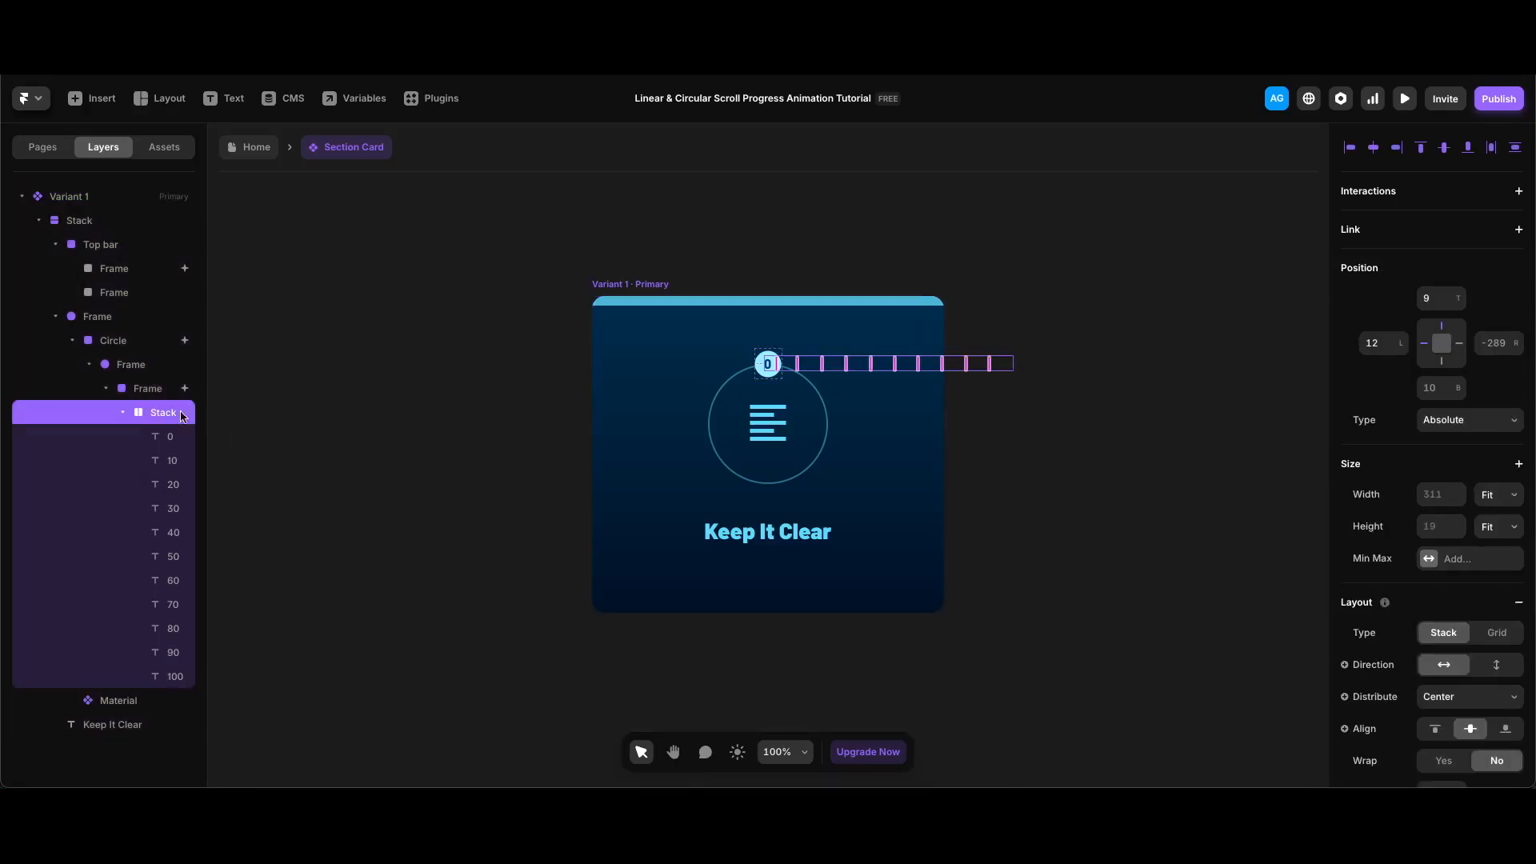
pyautogui.scroll(-5, 1366, 601)
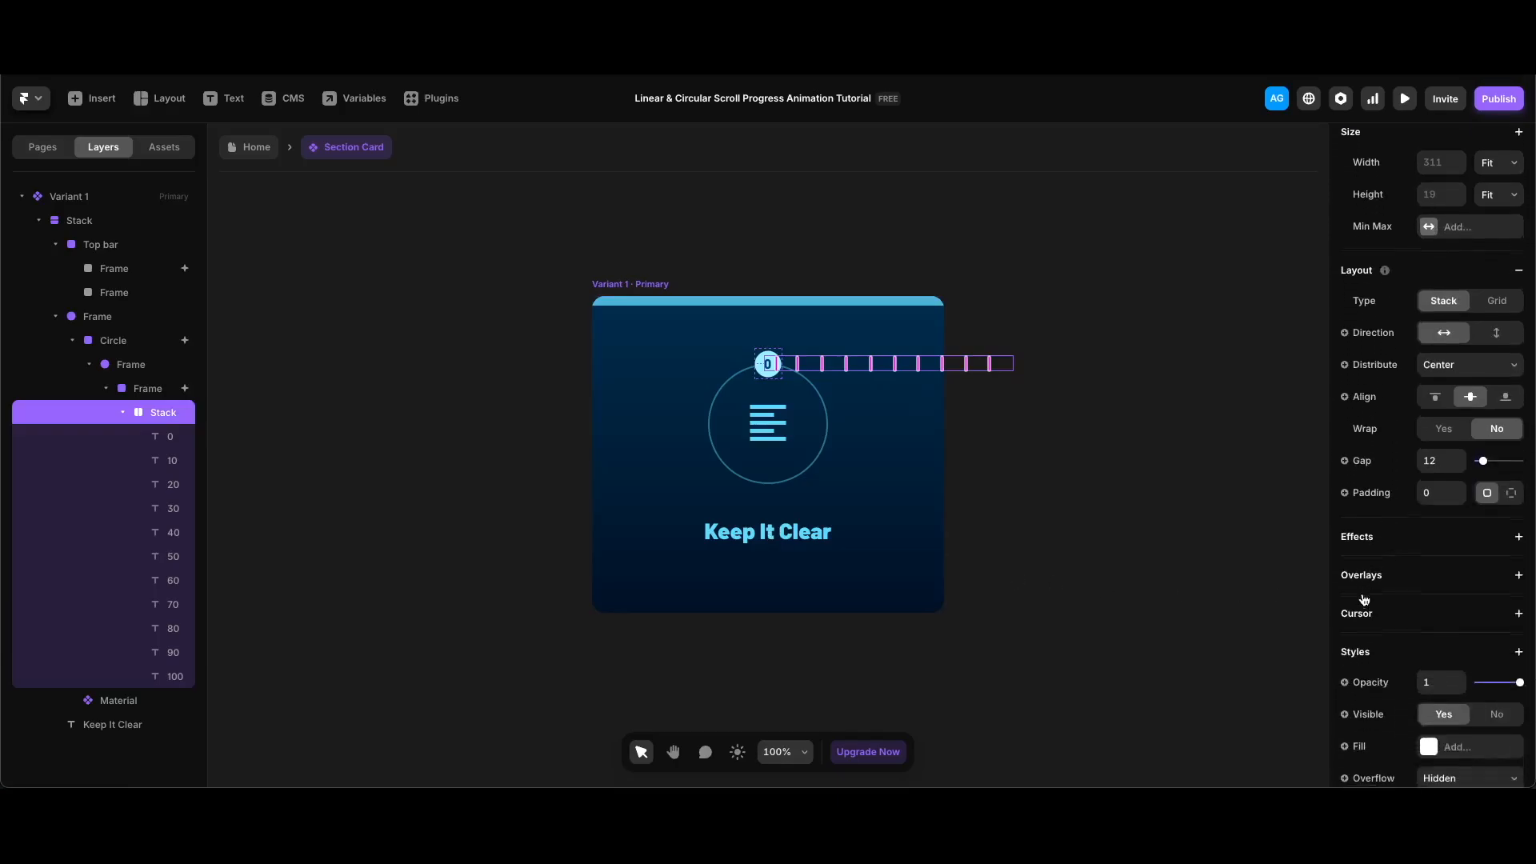
pyautogui.click(1398, 513)
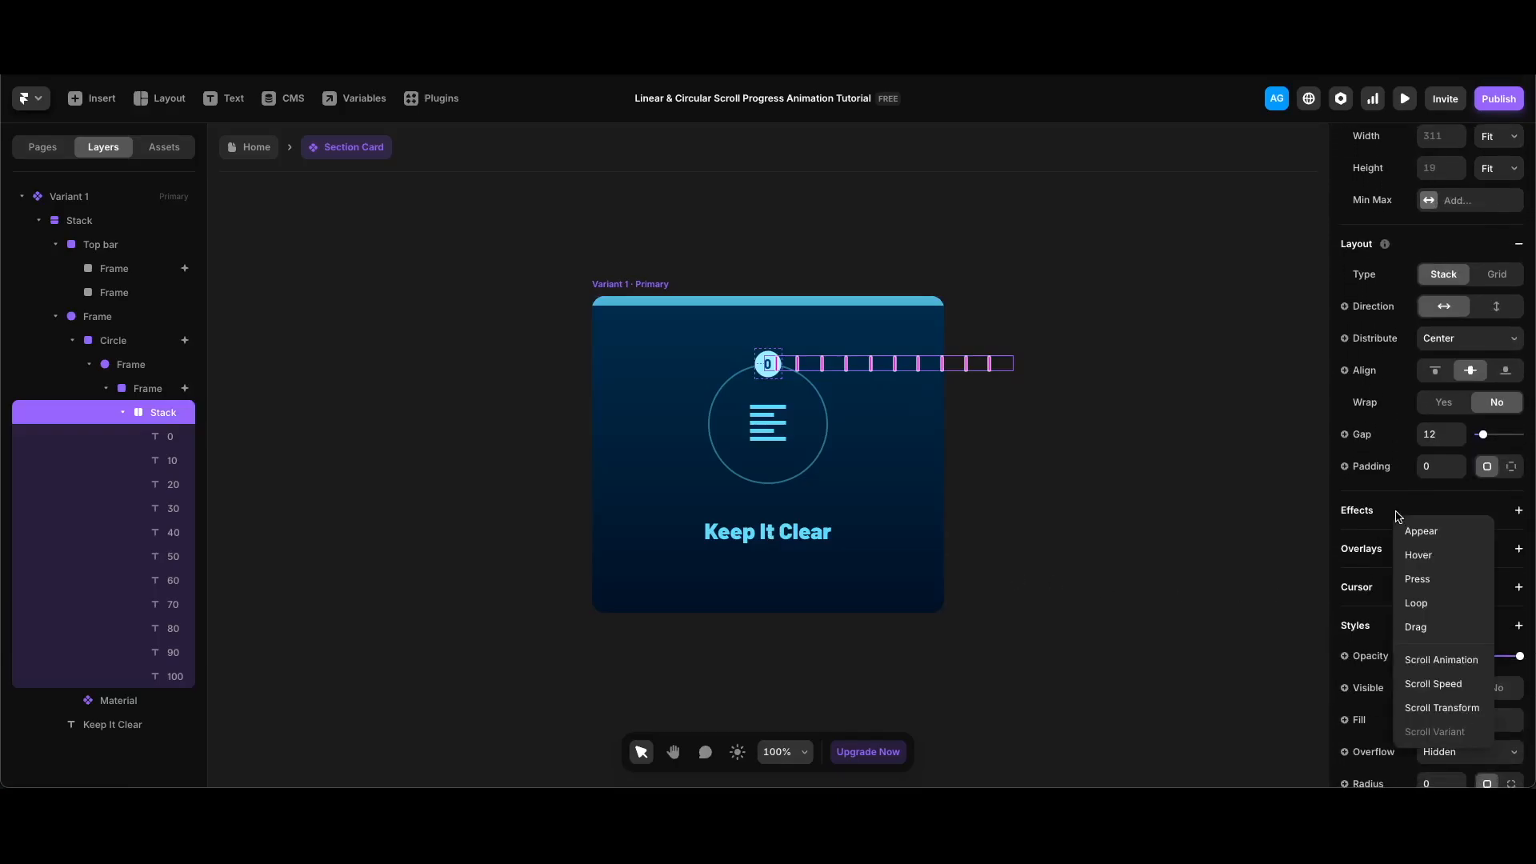
pyautogui.click(1440, 707)
pyautogui.click(1260, 590)
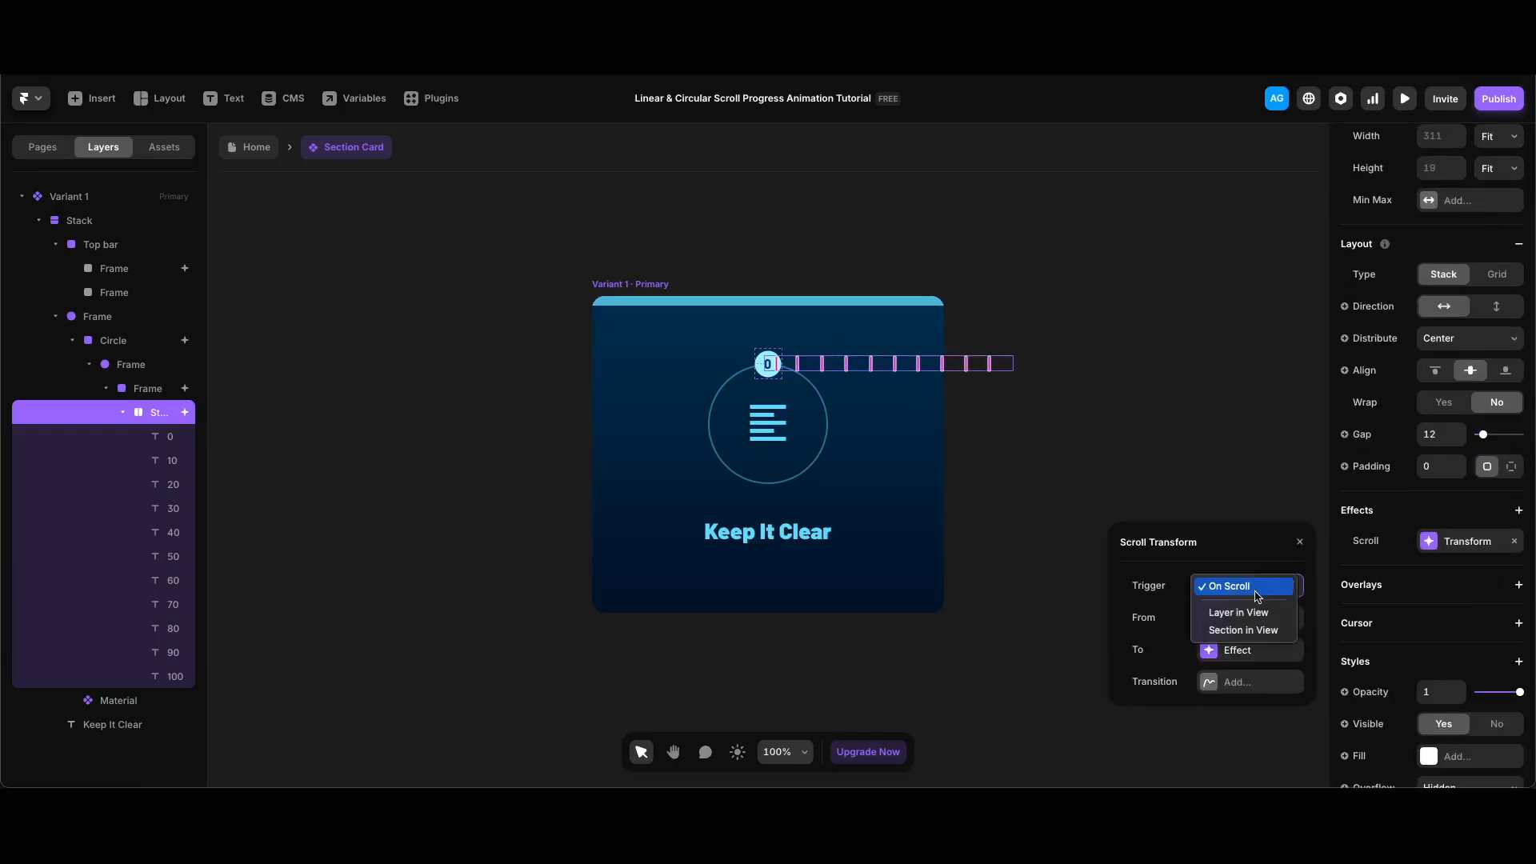
pyautogui.click(1259, 634)
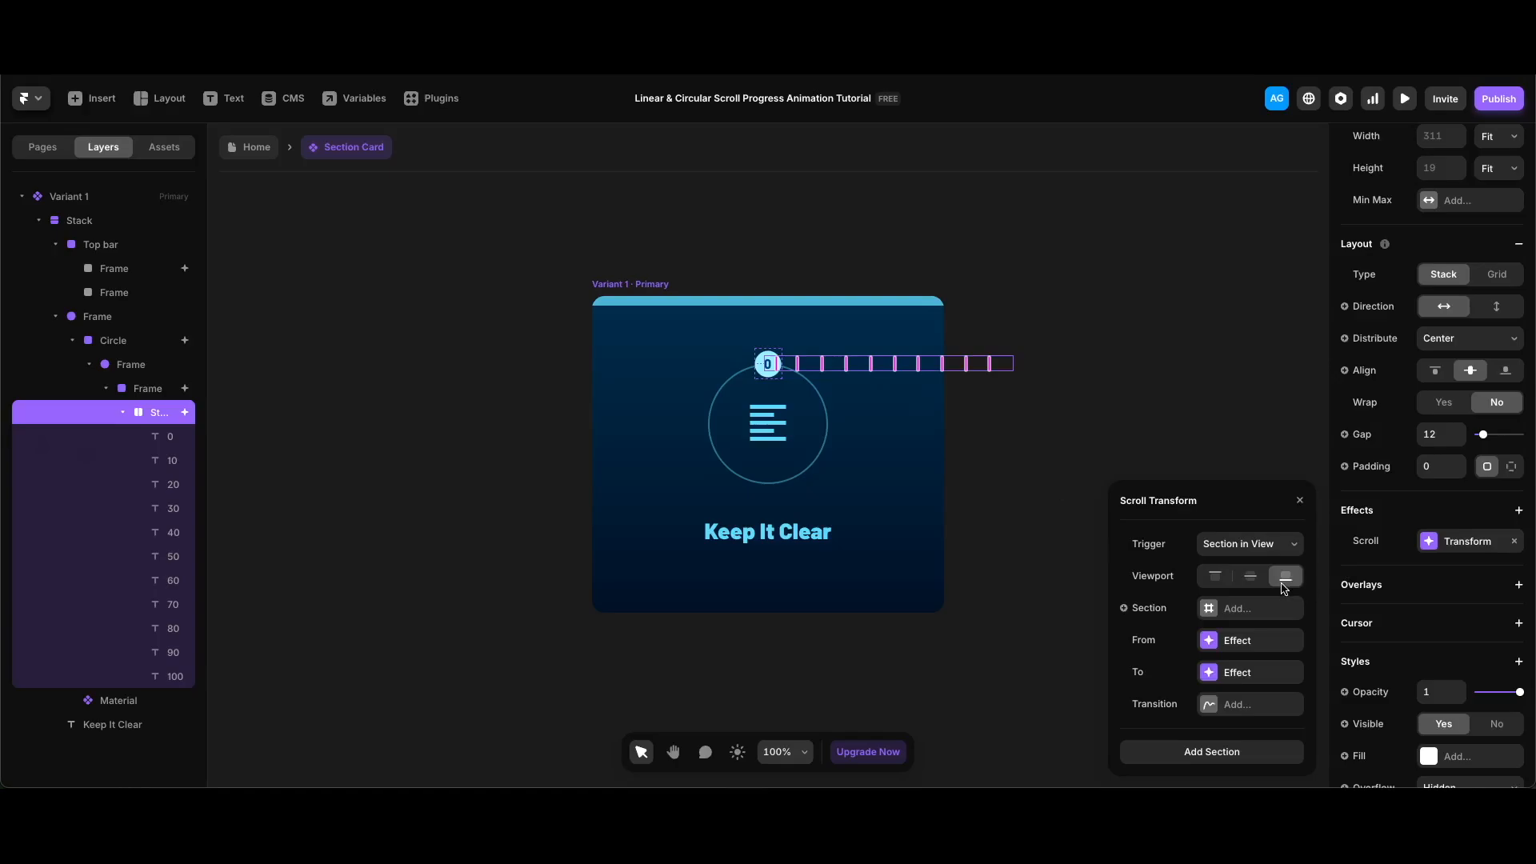
pyautogui.click(1146, 610)
pyautogui.moveTo(1164, 662)
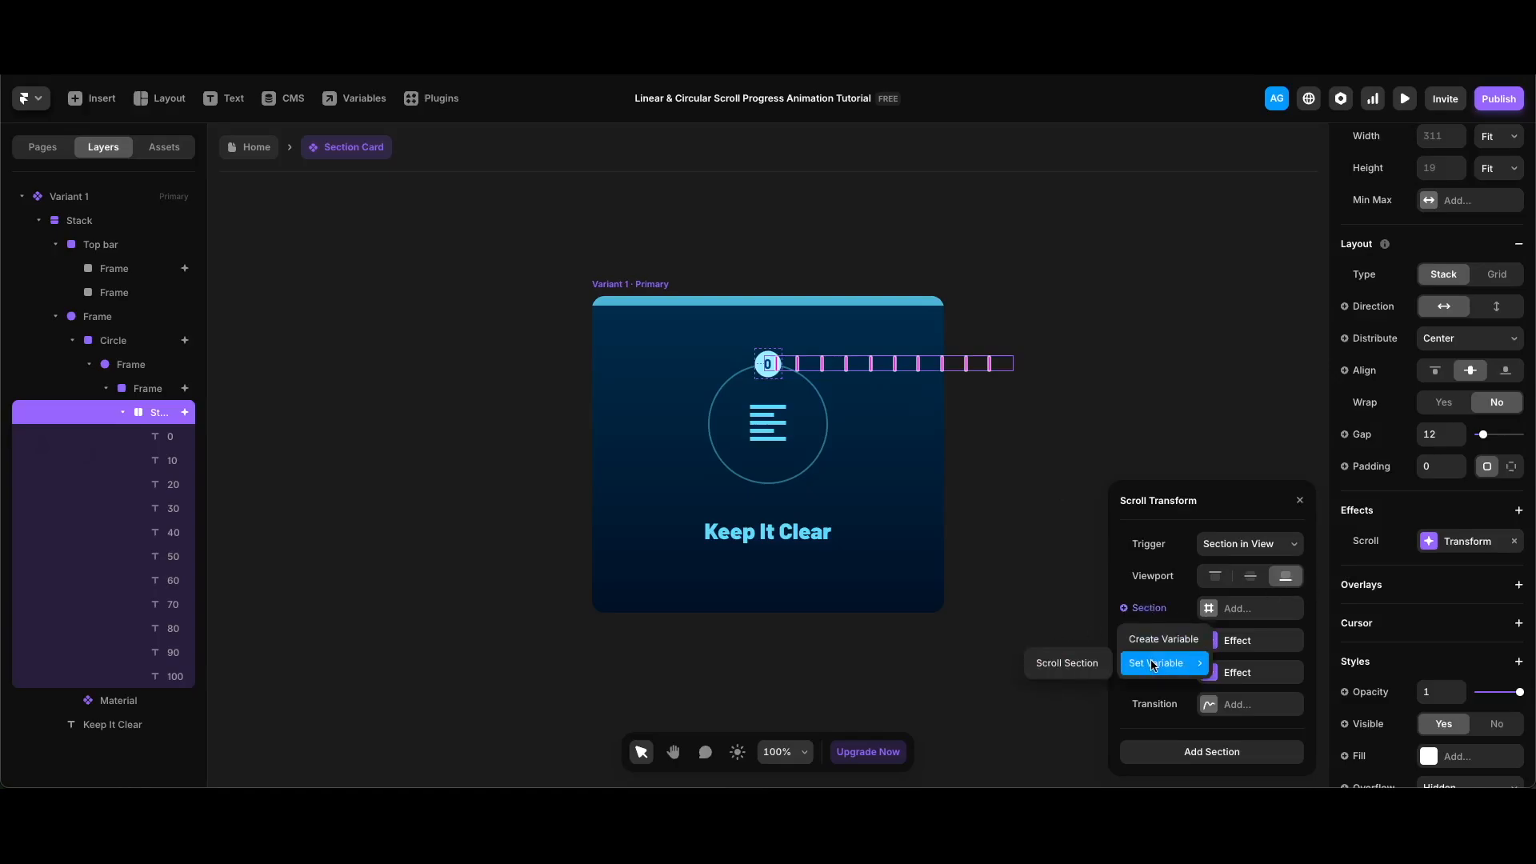
pyautogui.click(1072, 665)
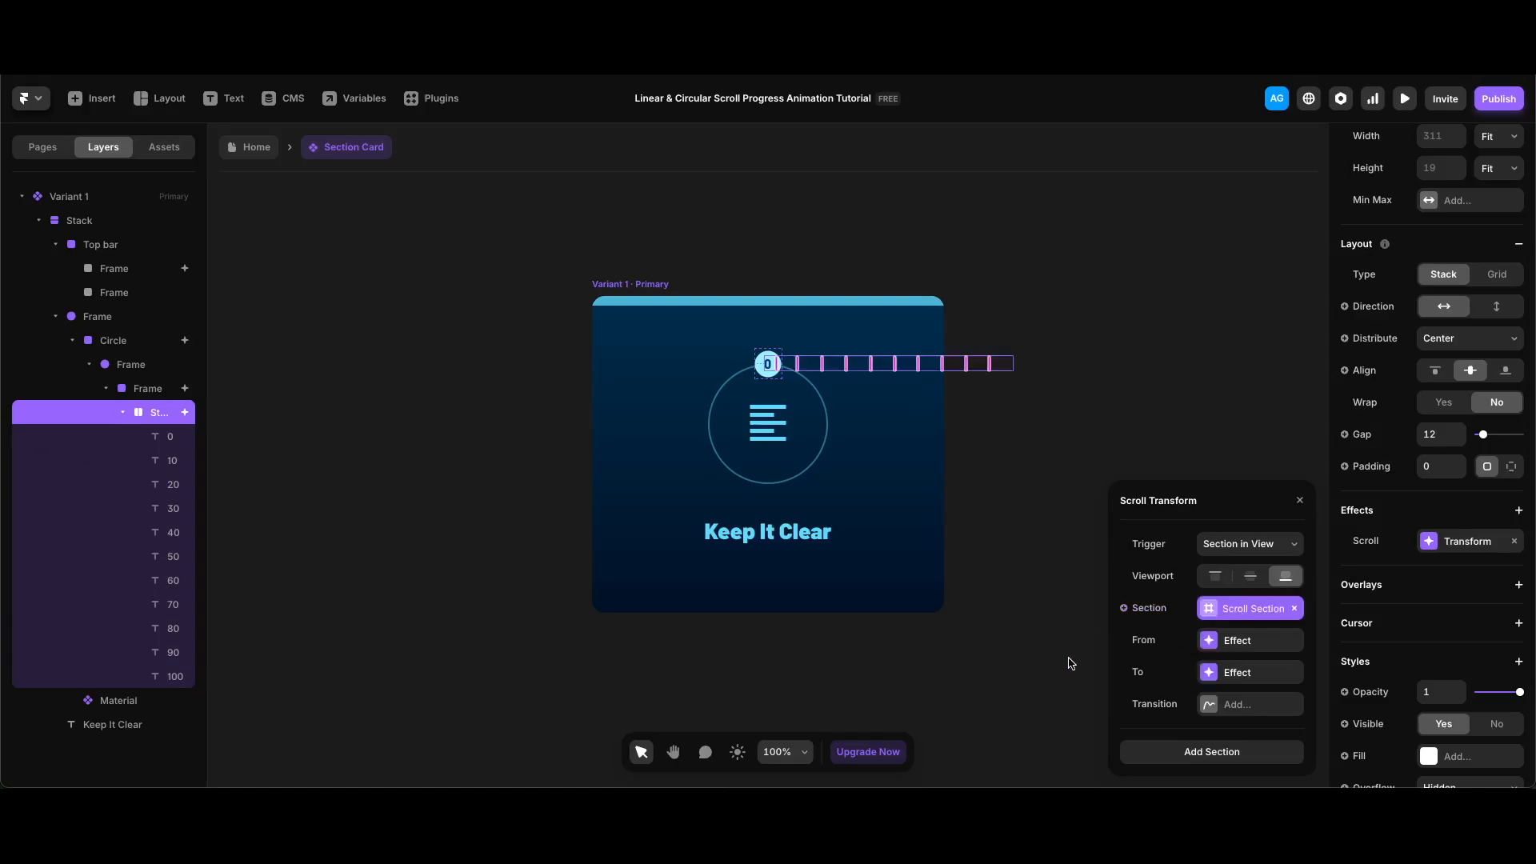
# Set the number Stack transform's From state to opacity 1 and scale 1.
pyautogui.click(1272, 645)
pyautogui.click(1223, 547)
pyautogui.write('1')
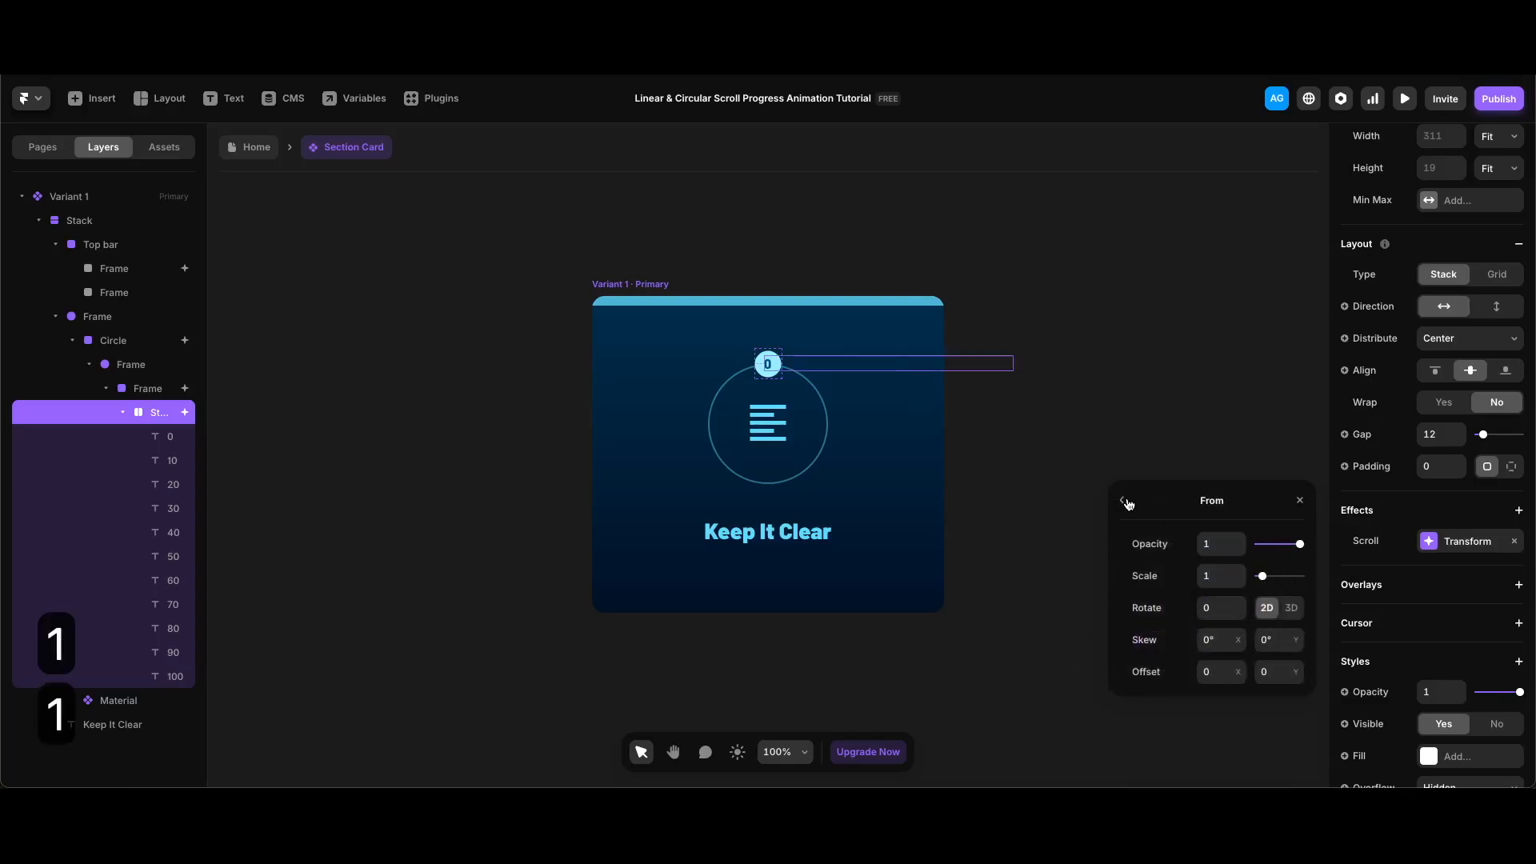
# Set the number Stack transform's To horizontal offset to -295 and return to the Home page.
pyautogui.click(1122, 500)
pyautogui.click(1240, 676)
pyautogui.click(1217, 673)
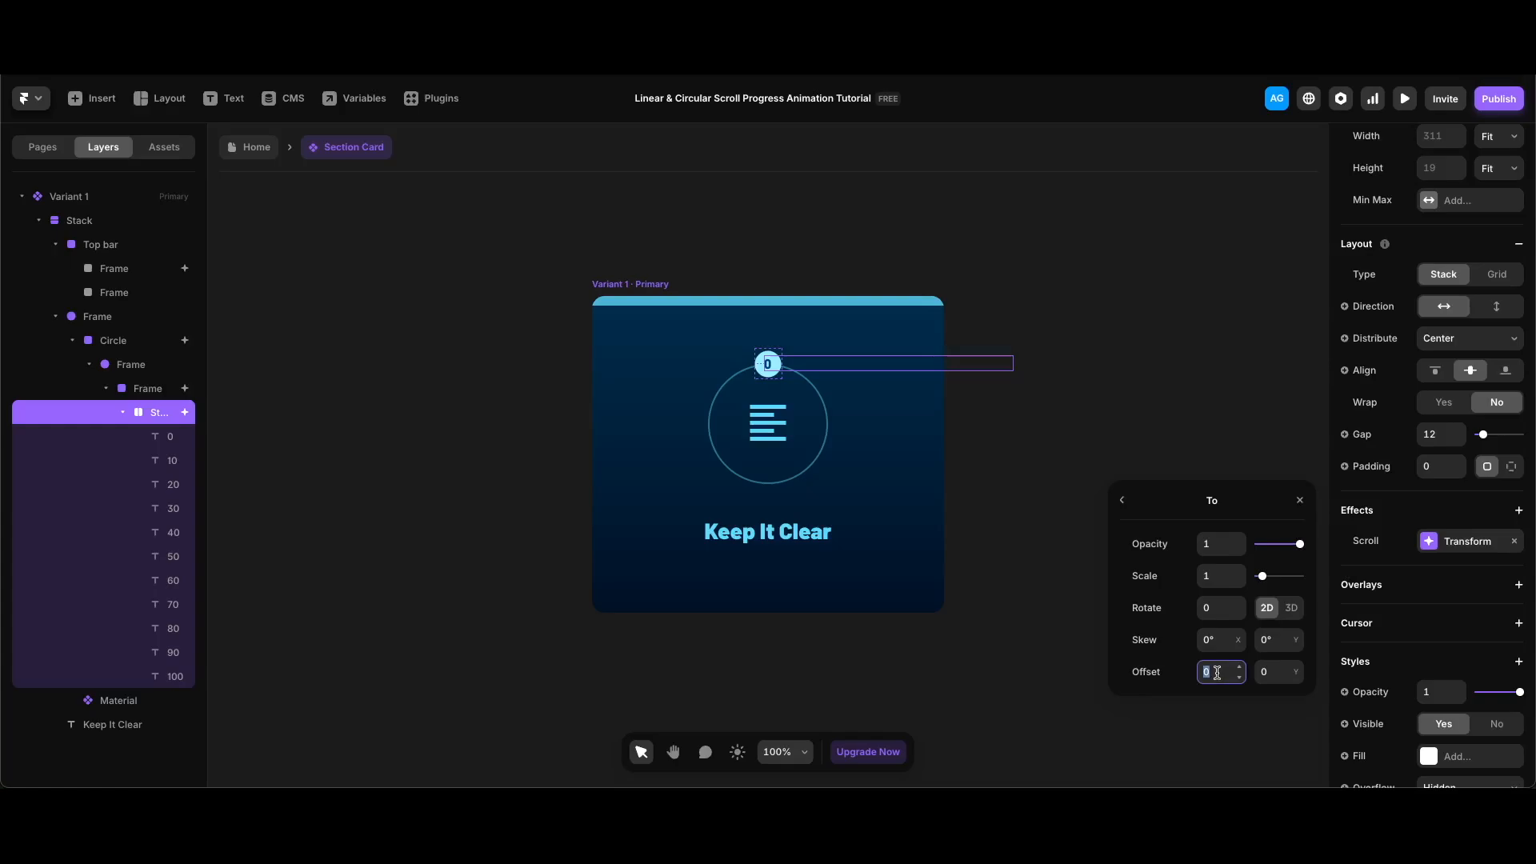
pyautogui.write('-285')
pyautogui.press('Return')
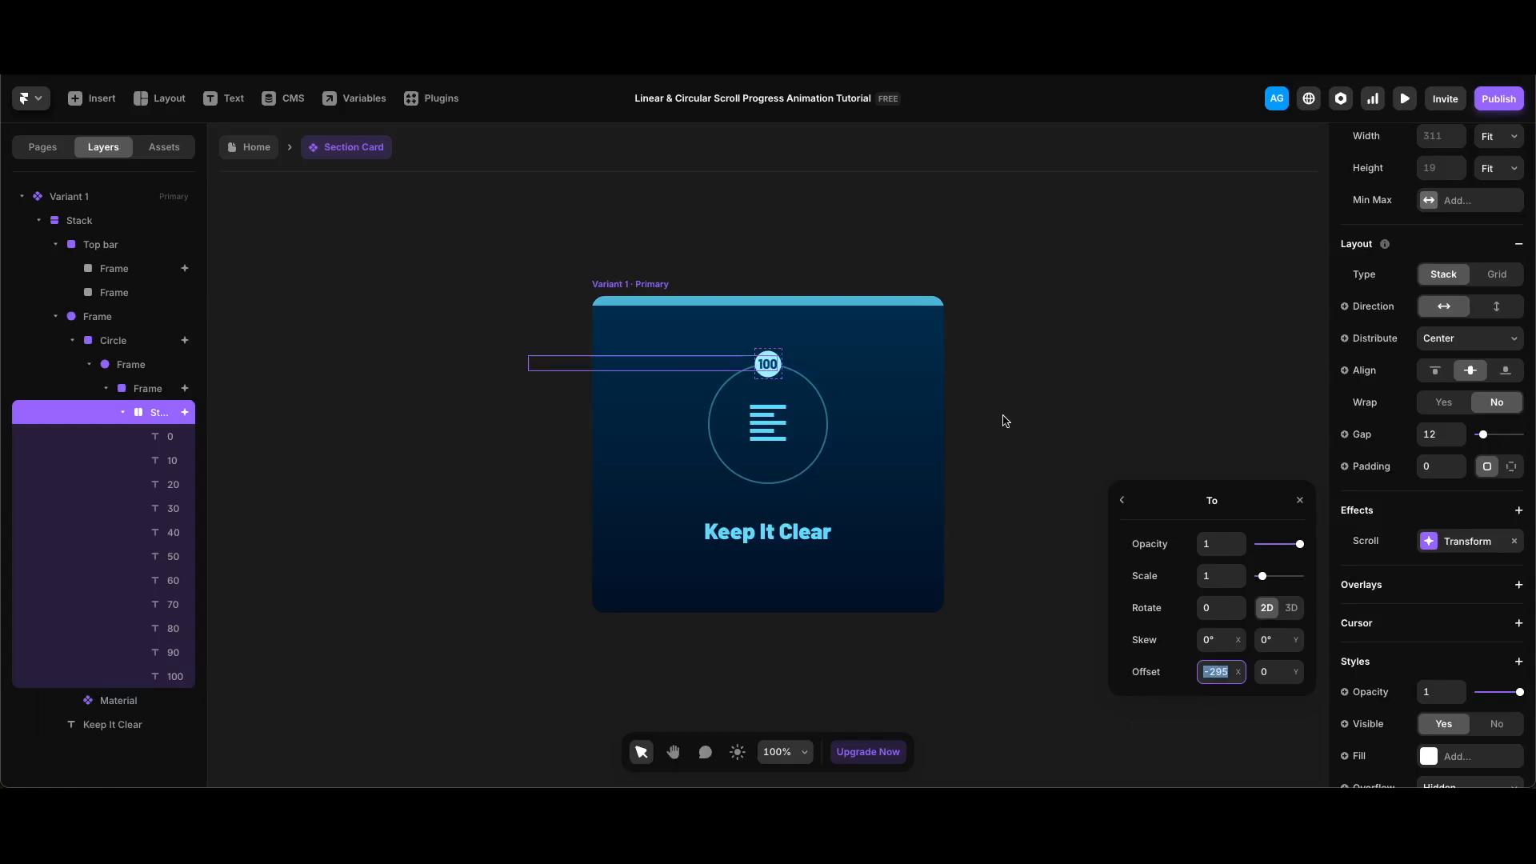
pyautogui.doubleClick(1006, 422)
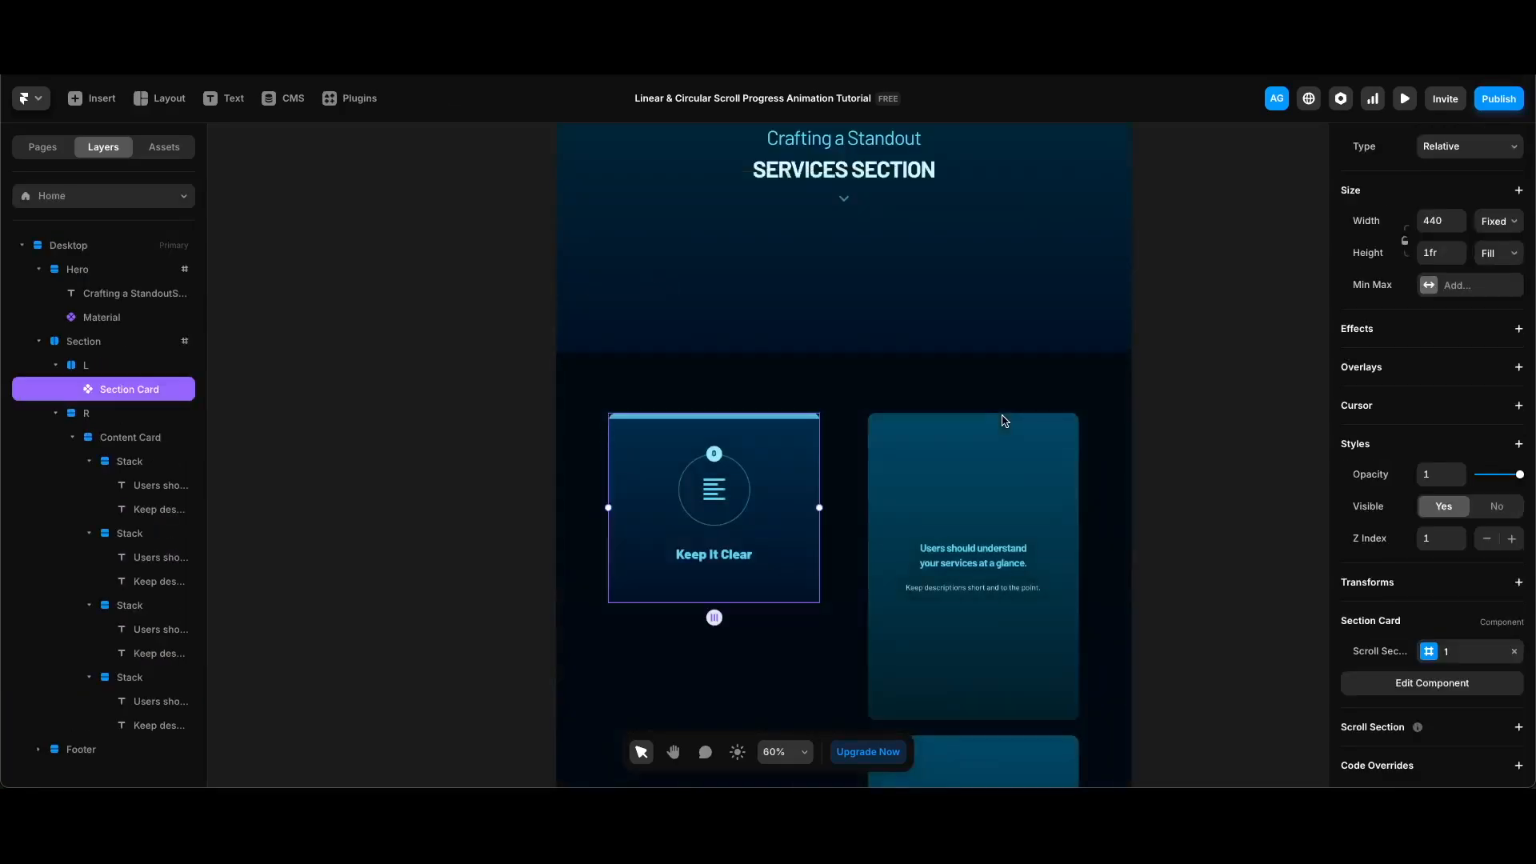
# Preview the page and scroll through the section to check how the badge's numbers change with scroll progress.
pyautogui.press('super+p')
pyautogui.scroll(-5, 978, 580)
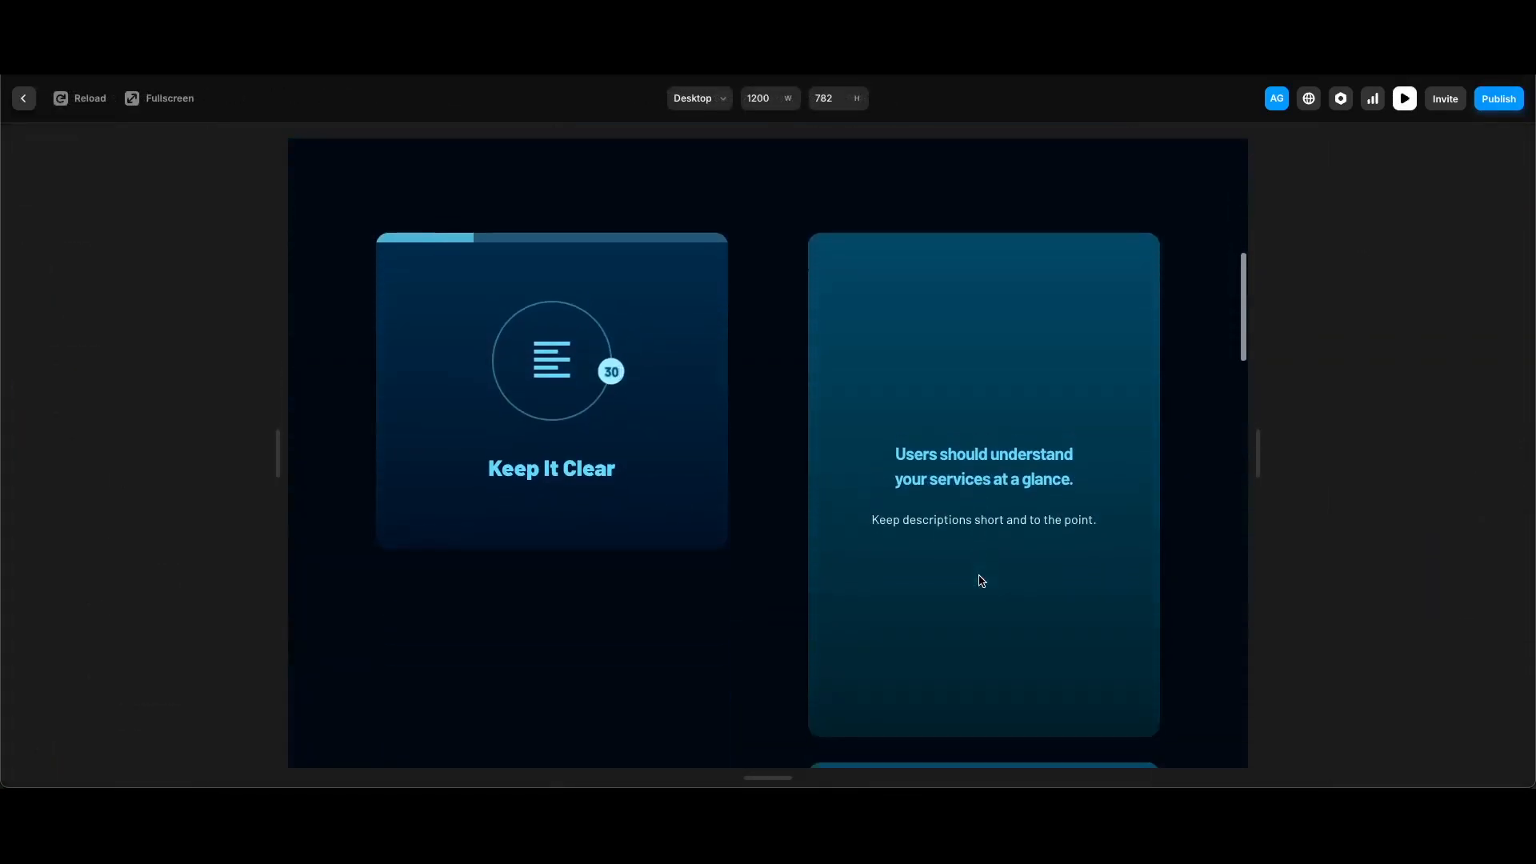
pyautogui.scroll(-5, 982, 580)
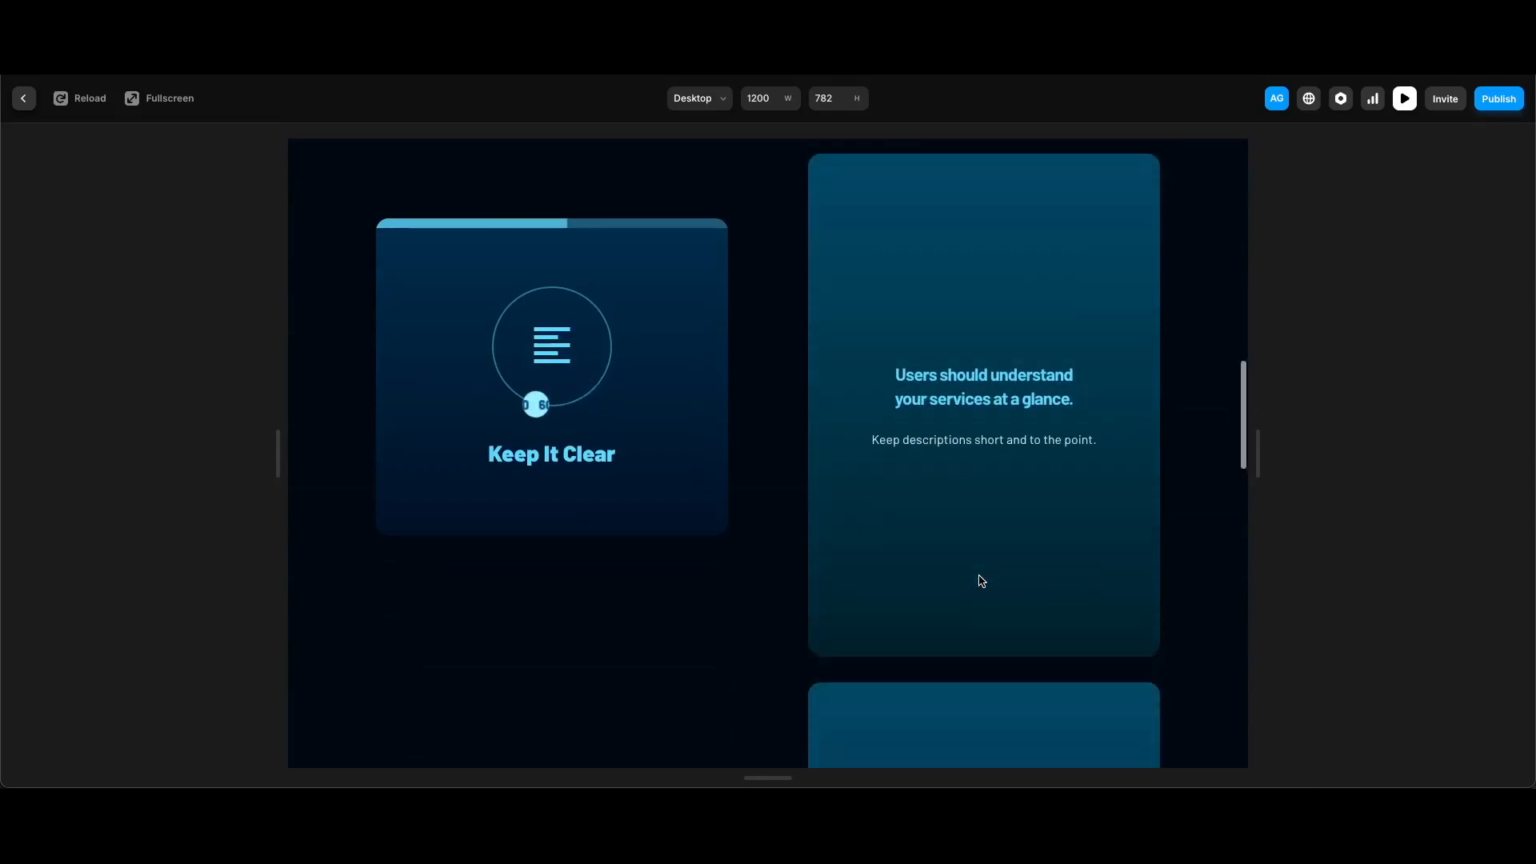
pyautogui.scroll(-5, 982, 580)
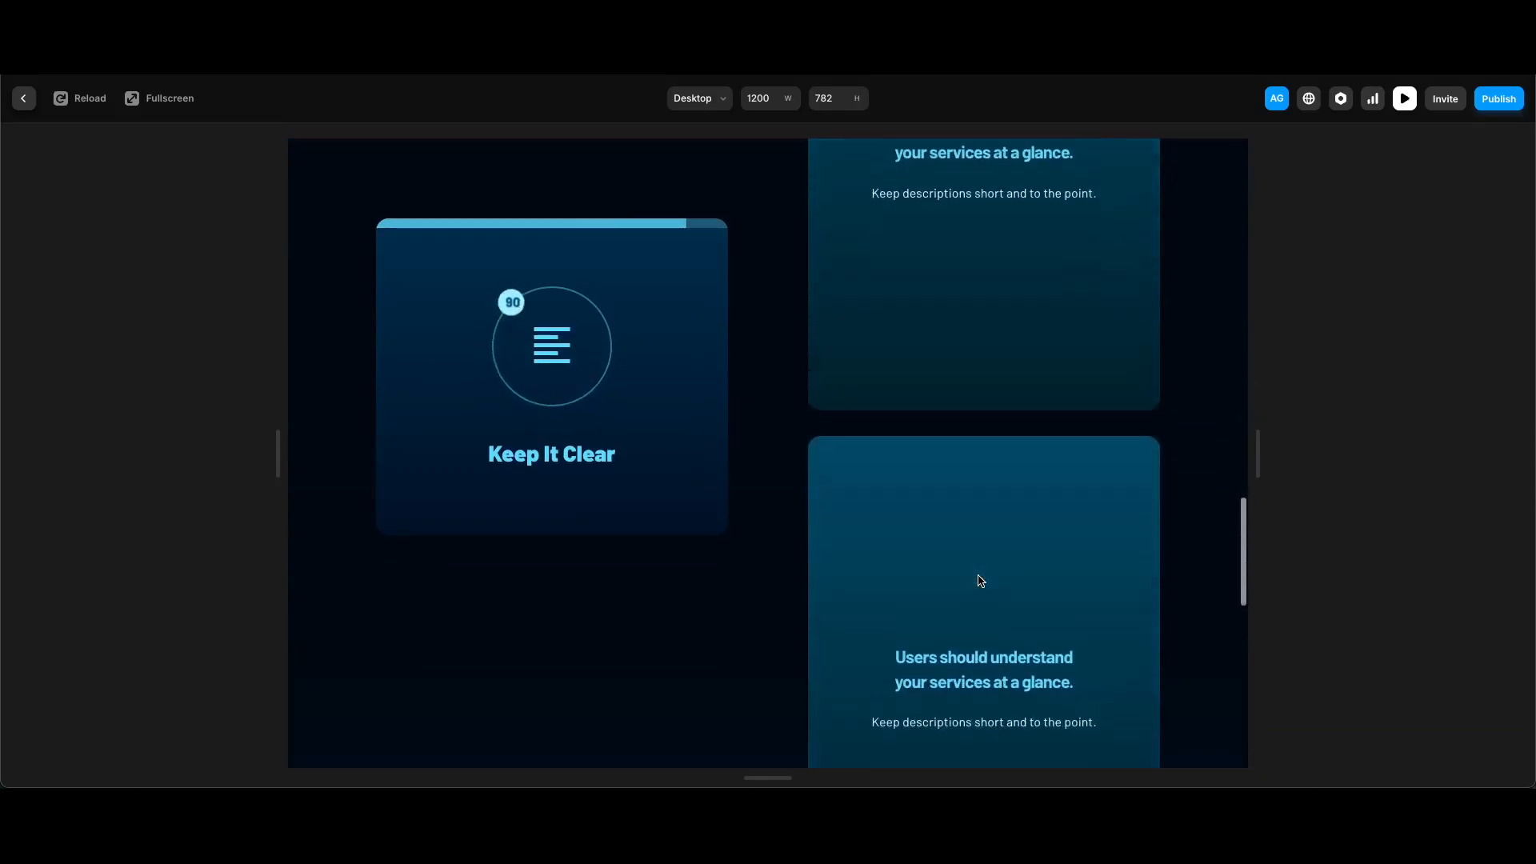
pyautogui.scroll(-3, 981, 580)
pyautogui.scroll(10, 982, 580)
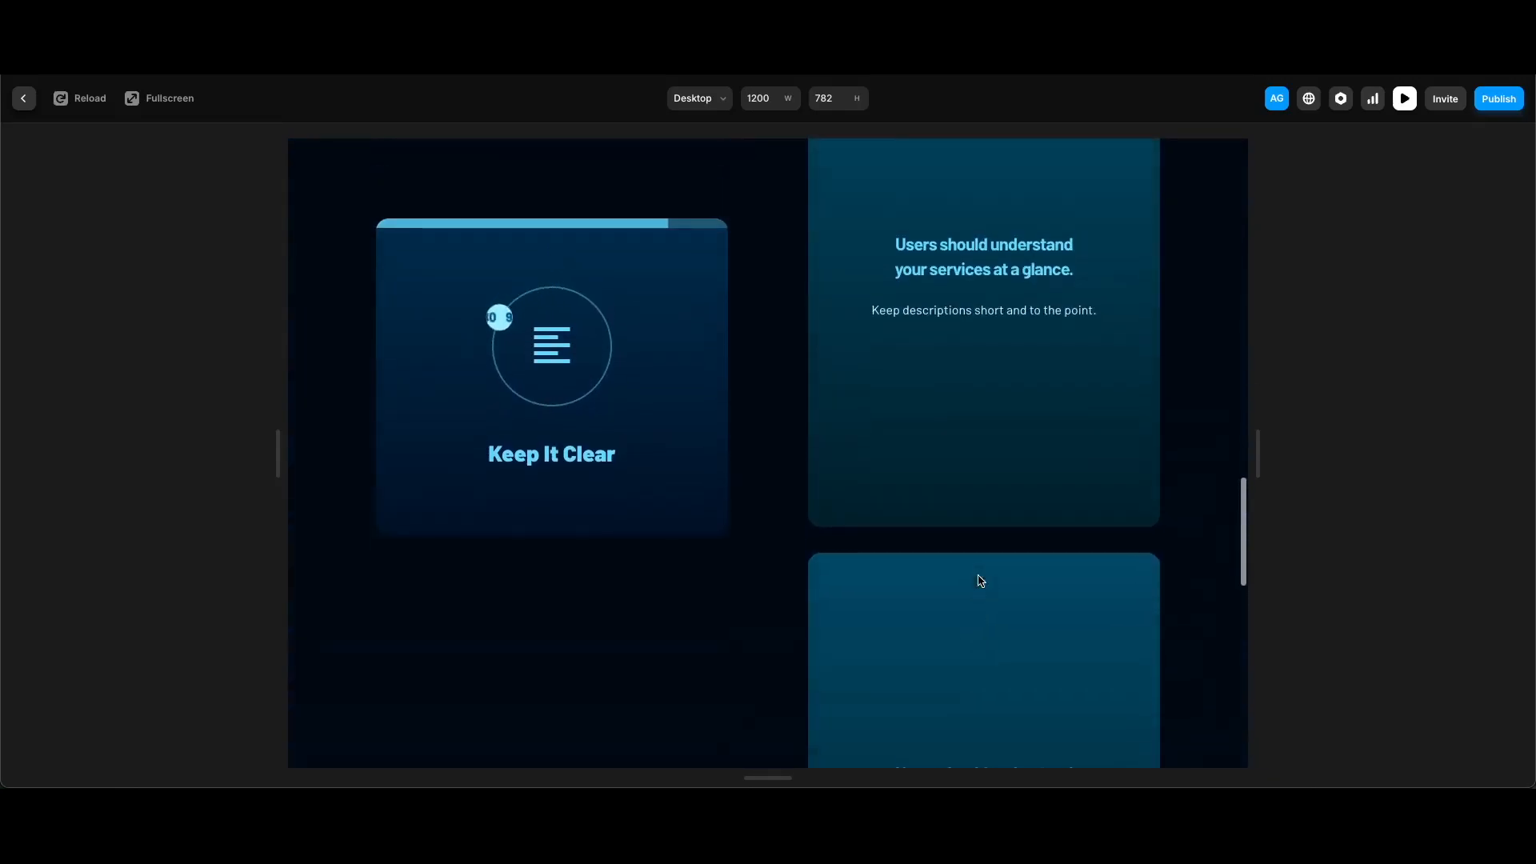
pyautogui.scroll(10, 982, 580)
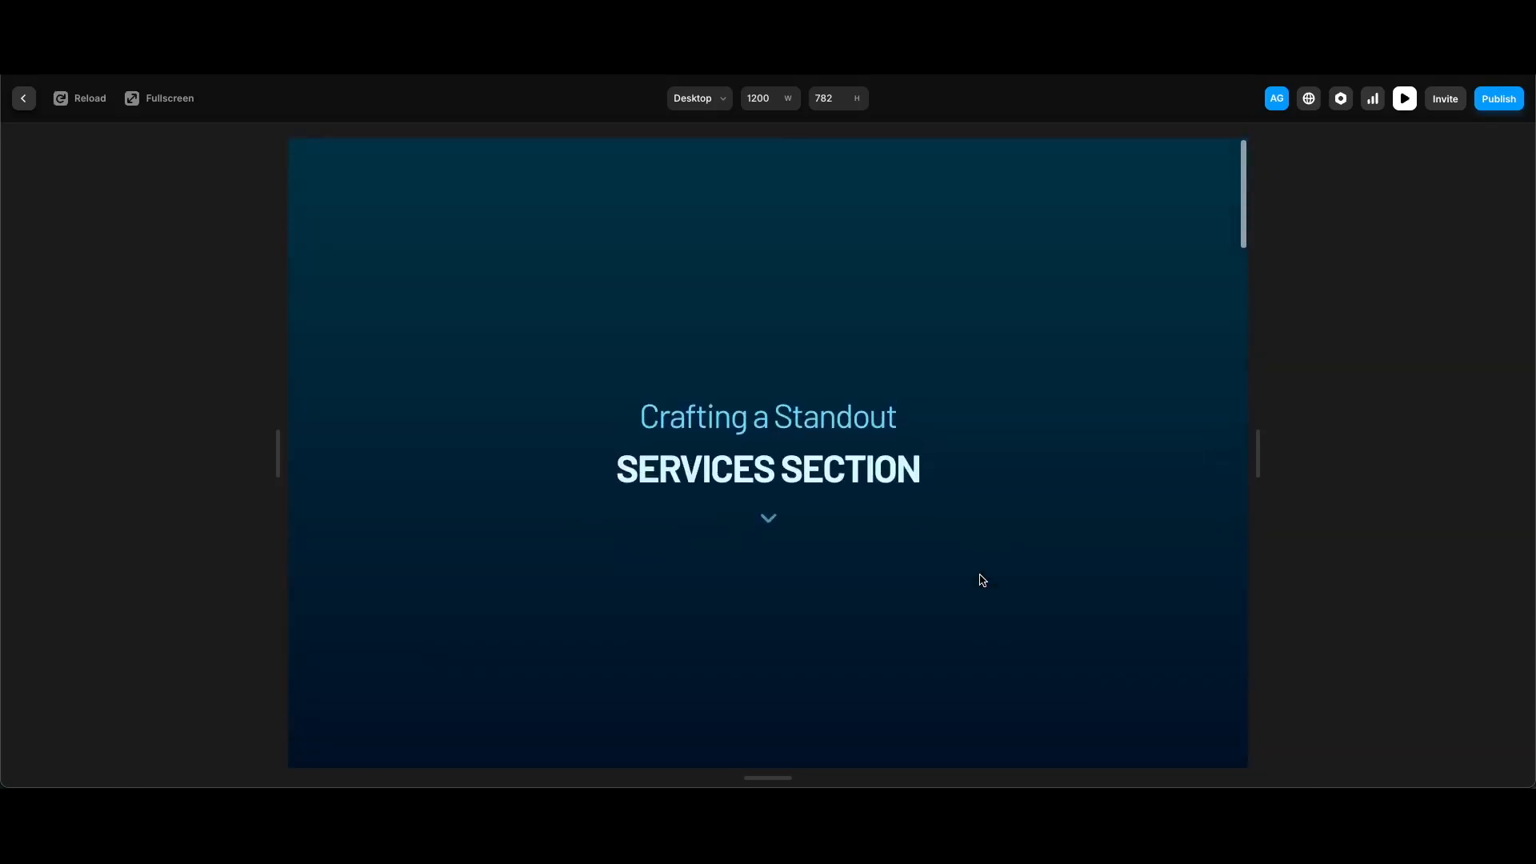
pyautogui.scroll(-8, 982, 580)
pyautogui.scroll(-8, 982, 580)
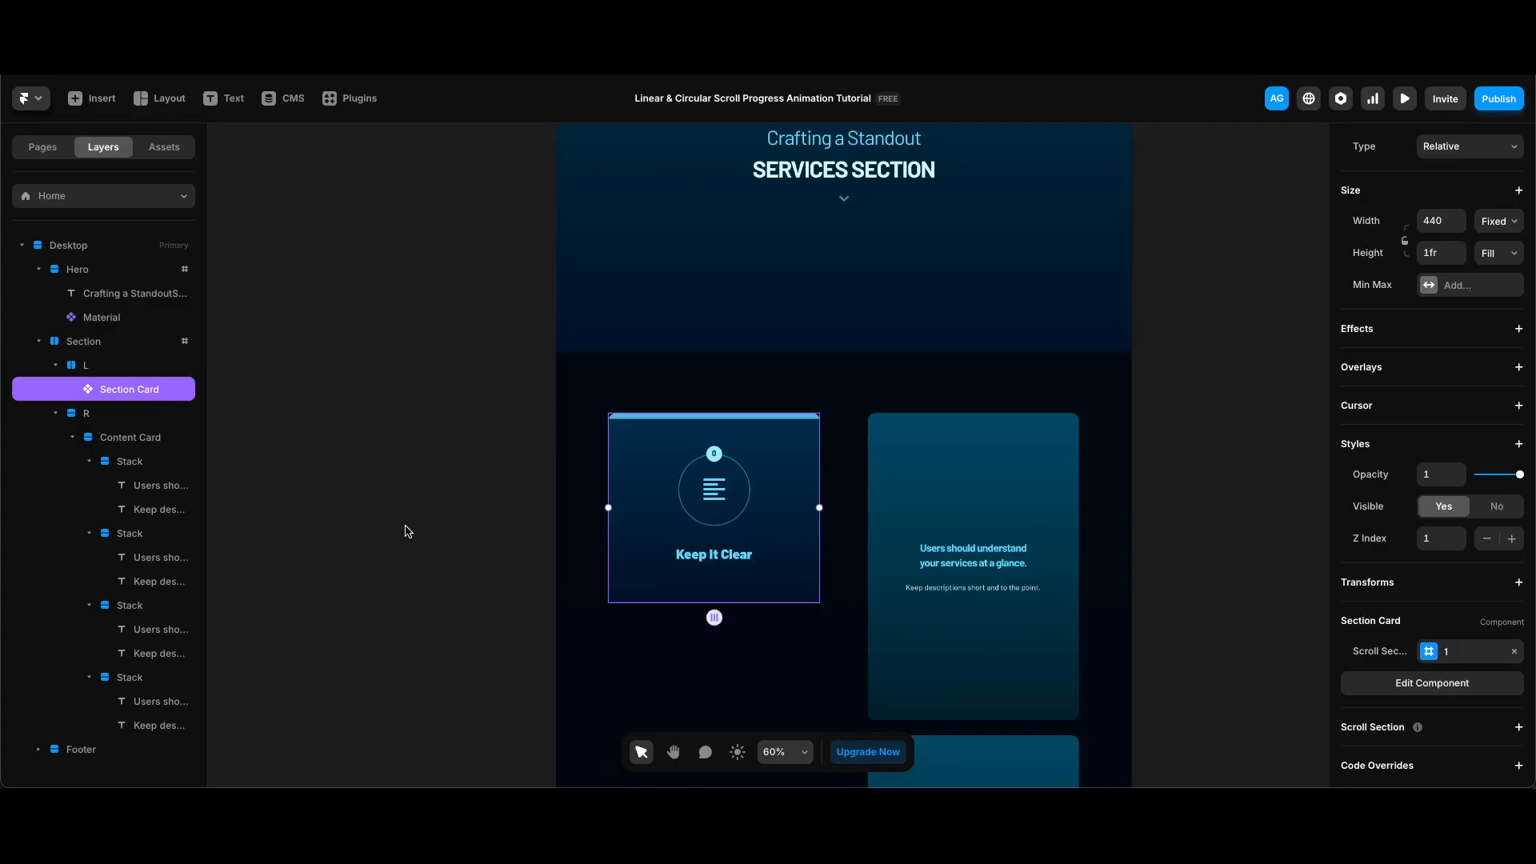
# Create a variable named Icon for the Material icon's name in the Section Card component.
pyautogui.doubleClick(788, 462)
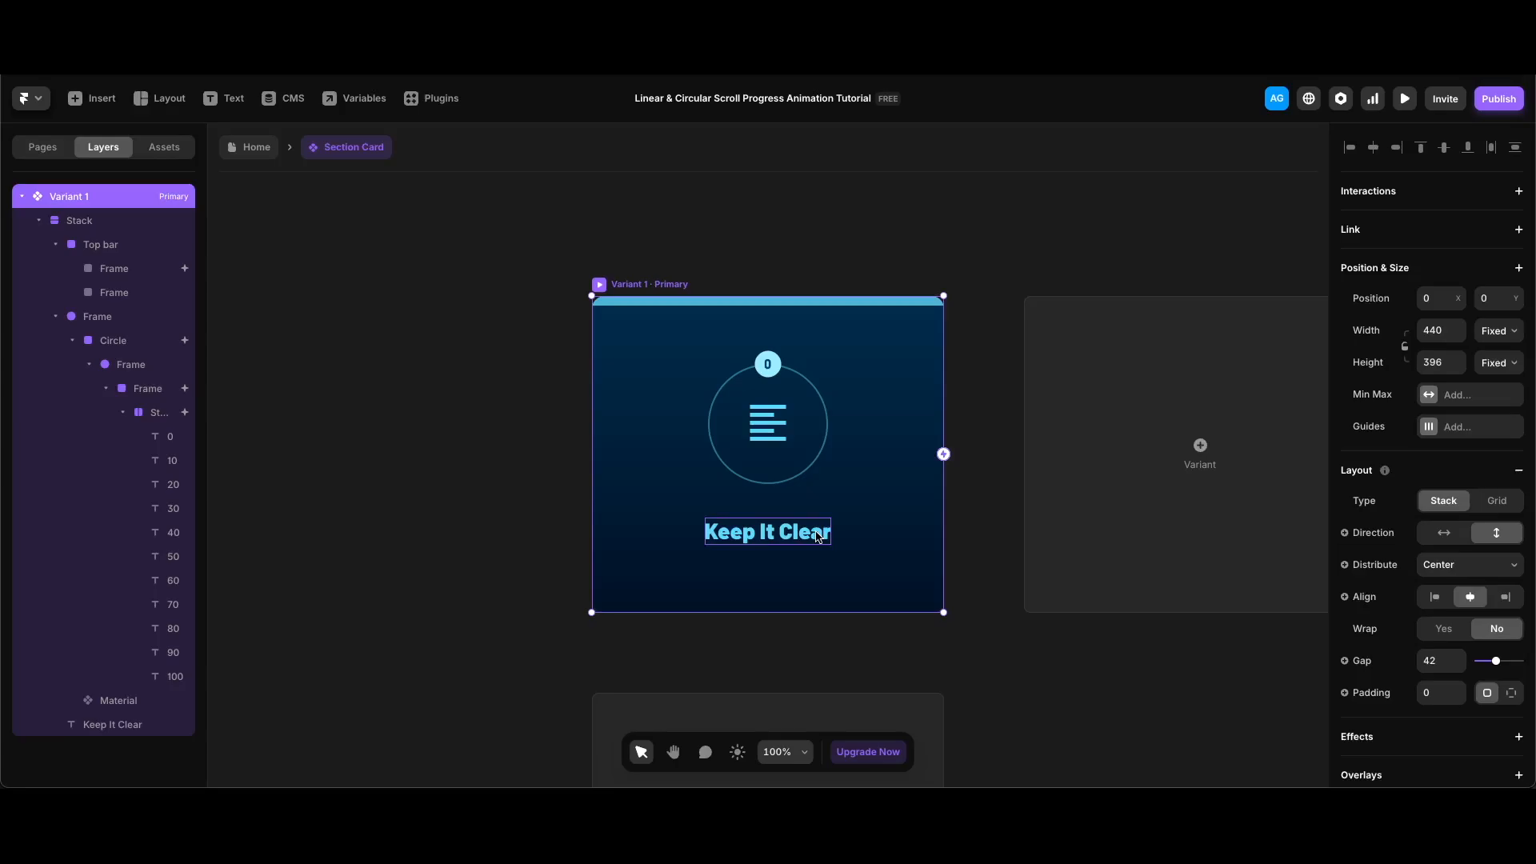
pyautogui.click(774, 442)
pyautogui.click(119, 701)
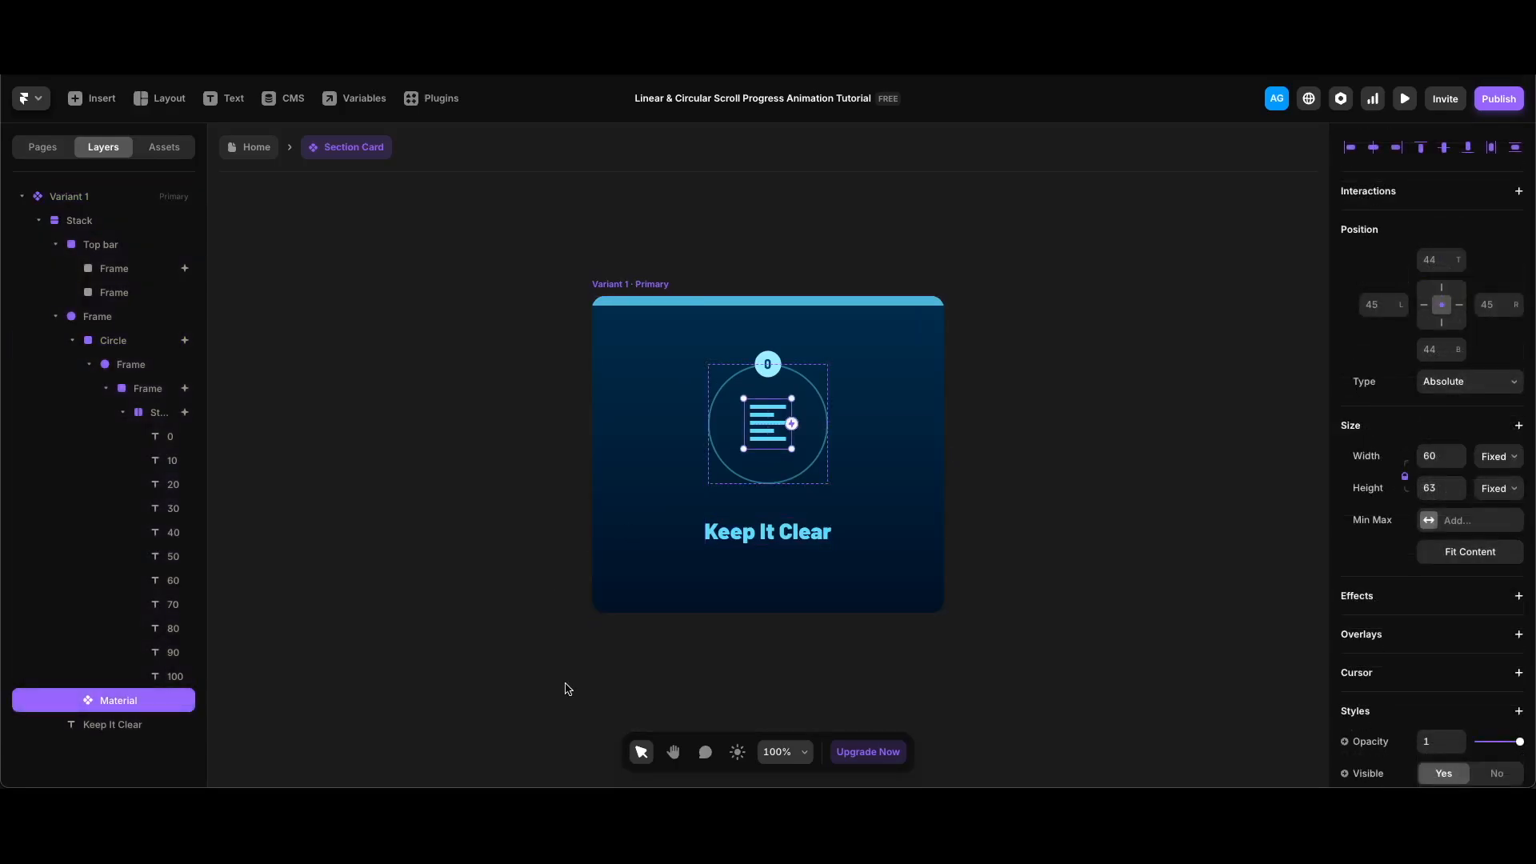
pyautogui.scroll(-5, 1422, 641)
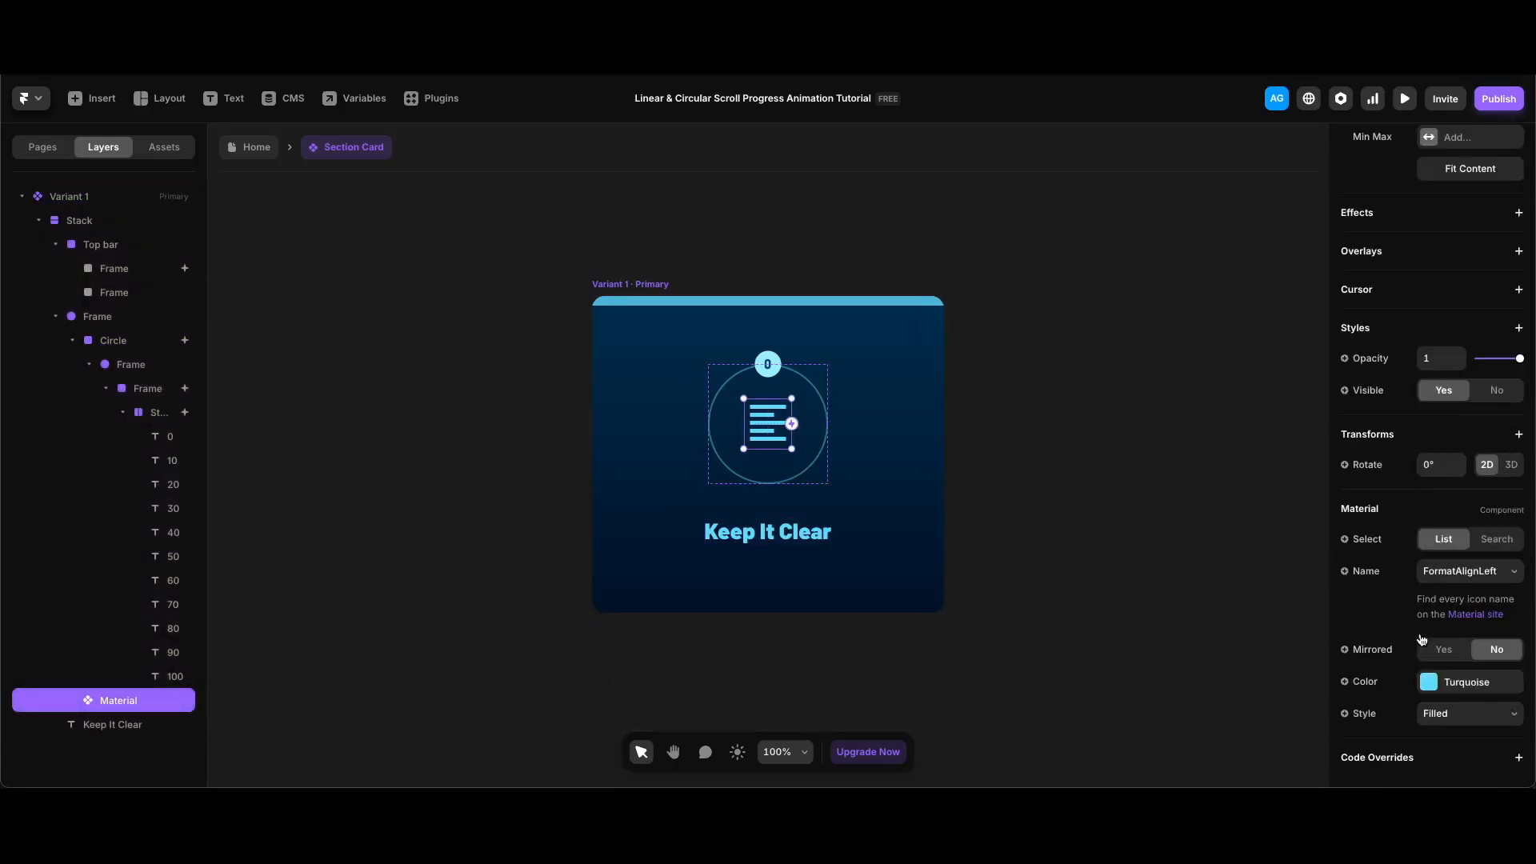
pyautogui.click(1372, 574)
pyautogui.click(1378, 602)
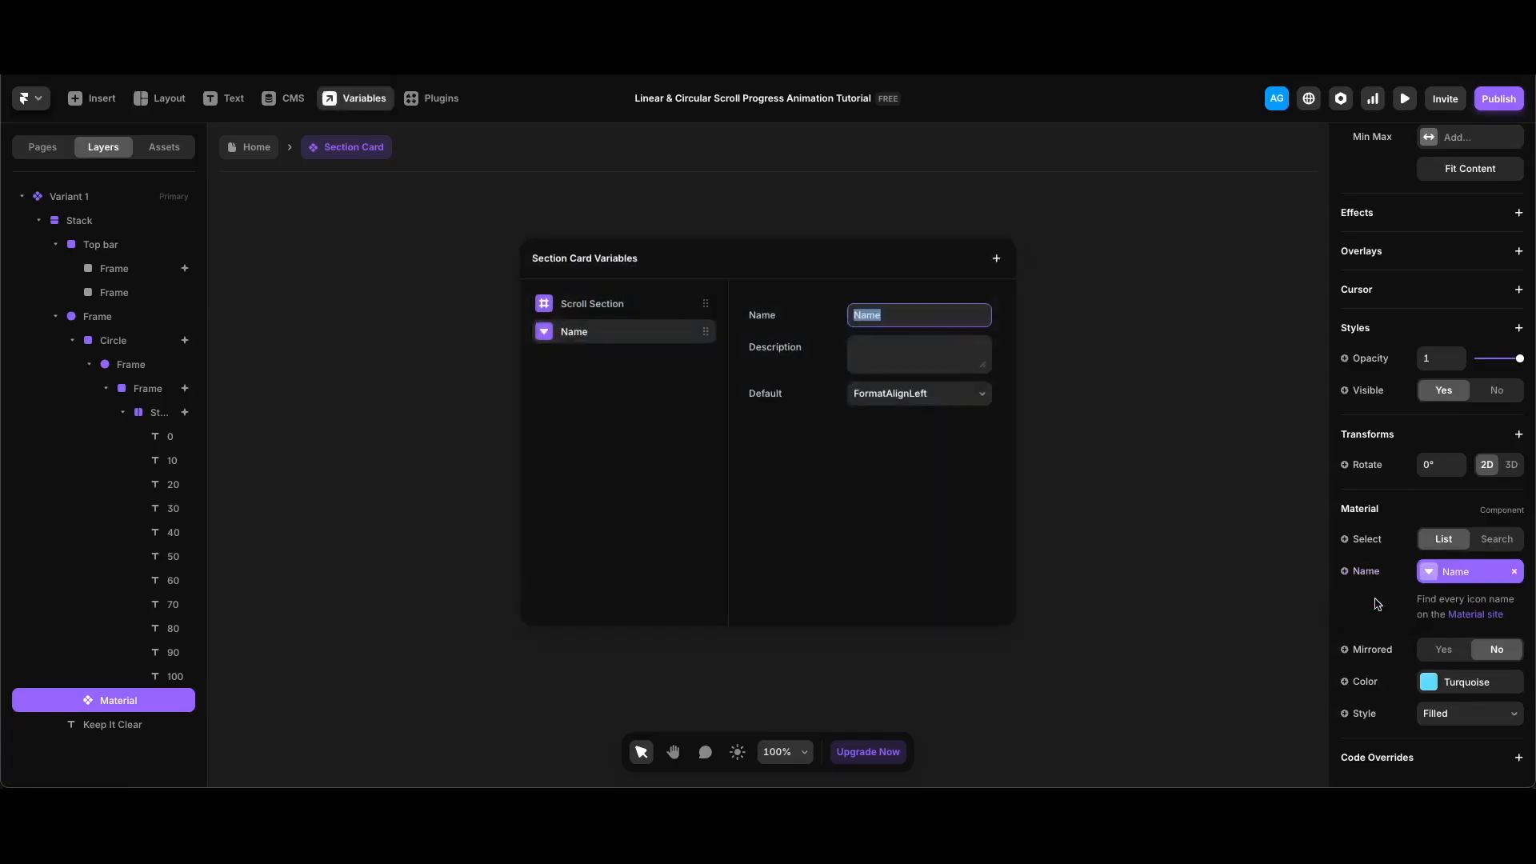
pyautogui.write('Icon')
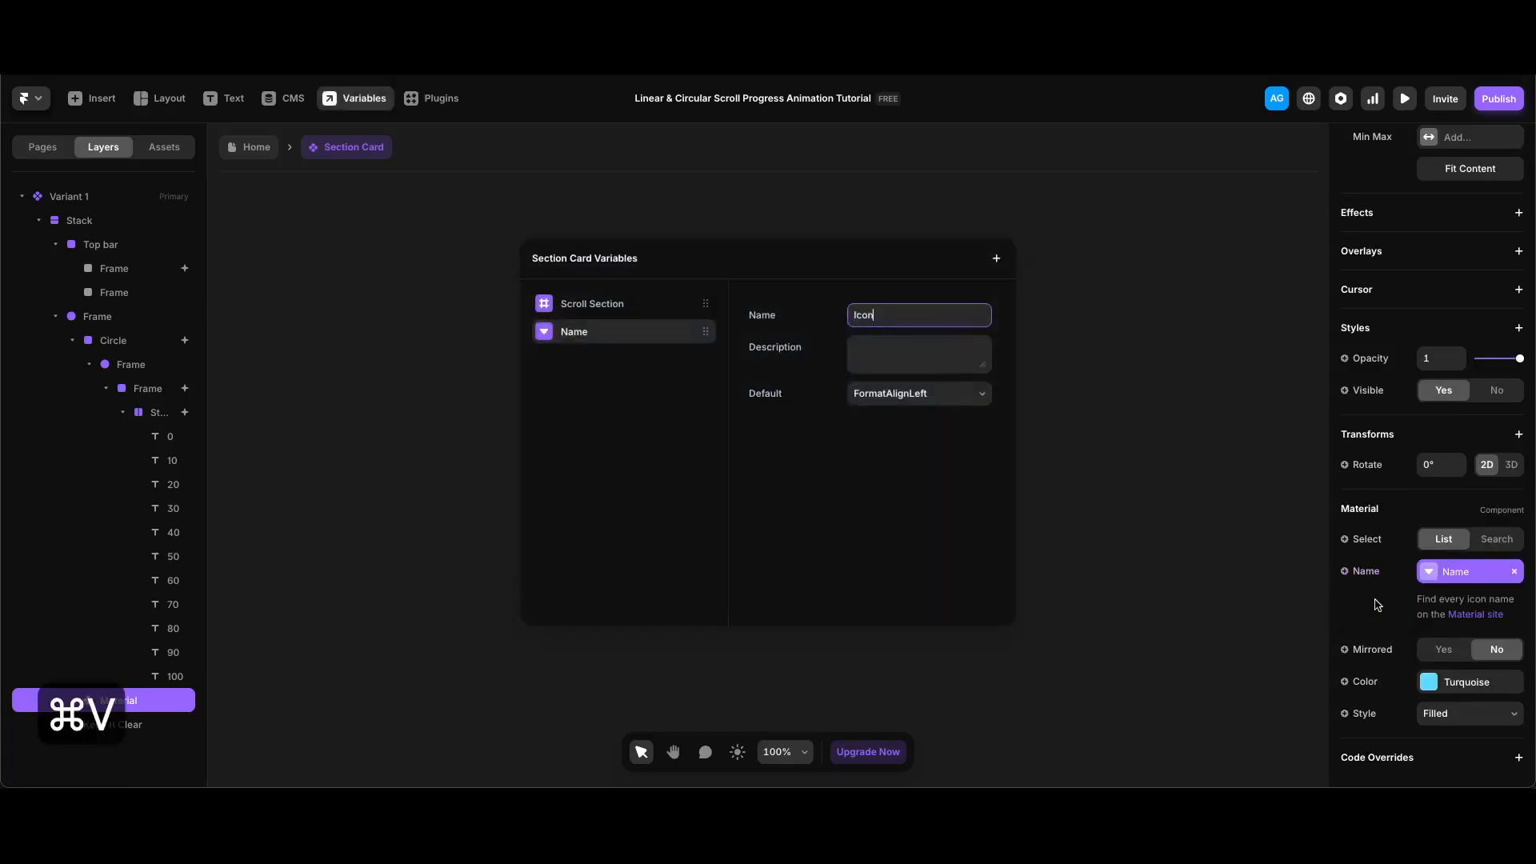
pyautogui.press('Return')
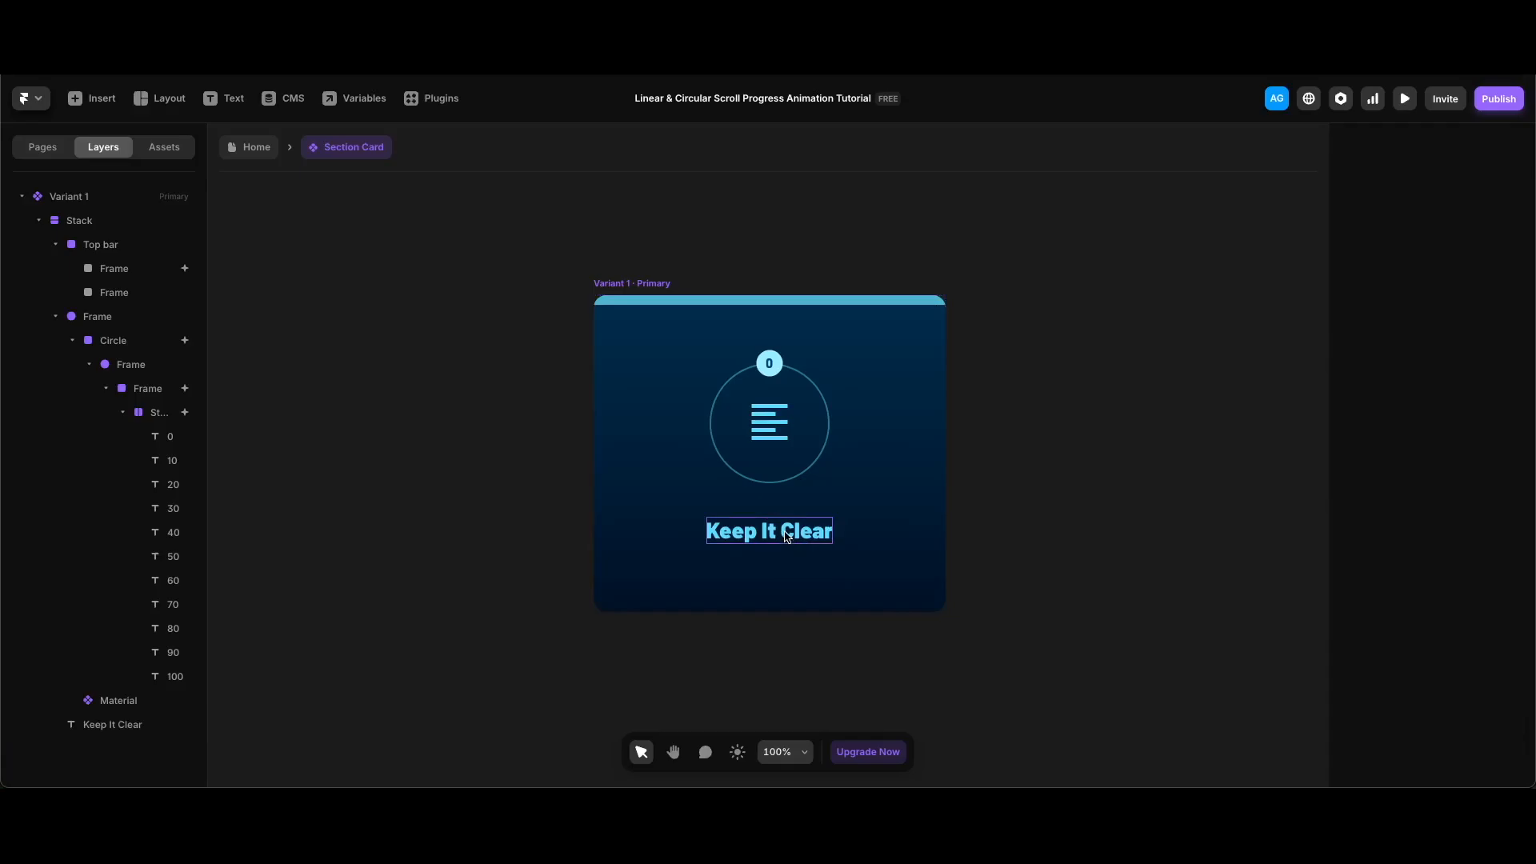
# Create a variable named Section Title for the content of the Keep It Clear text in the Section Card component.
pyautogui.click(787, 536)
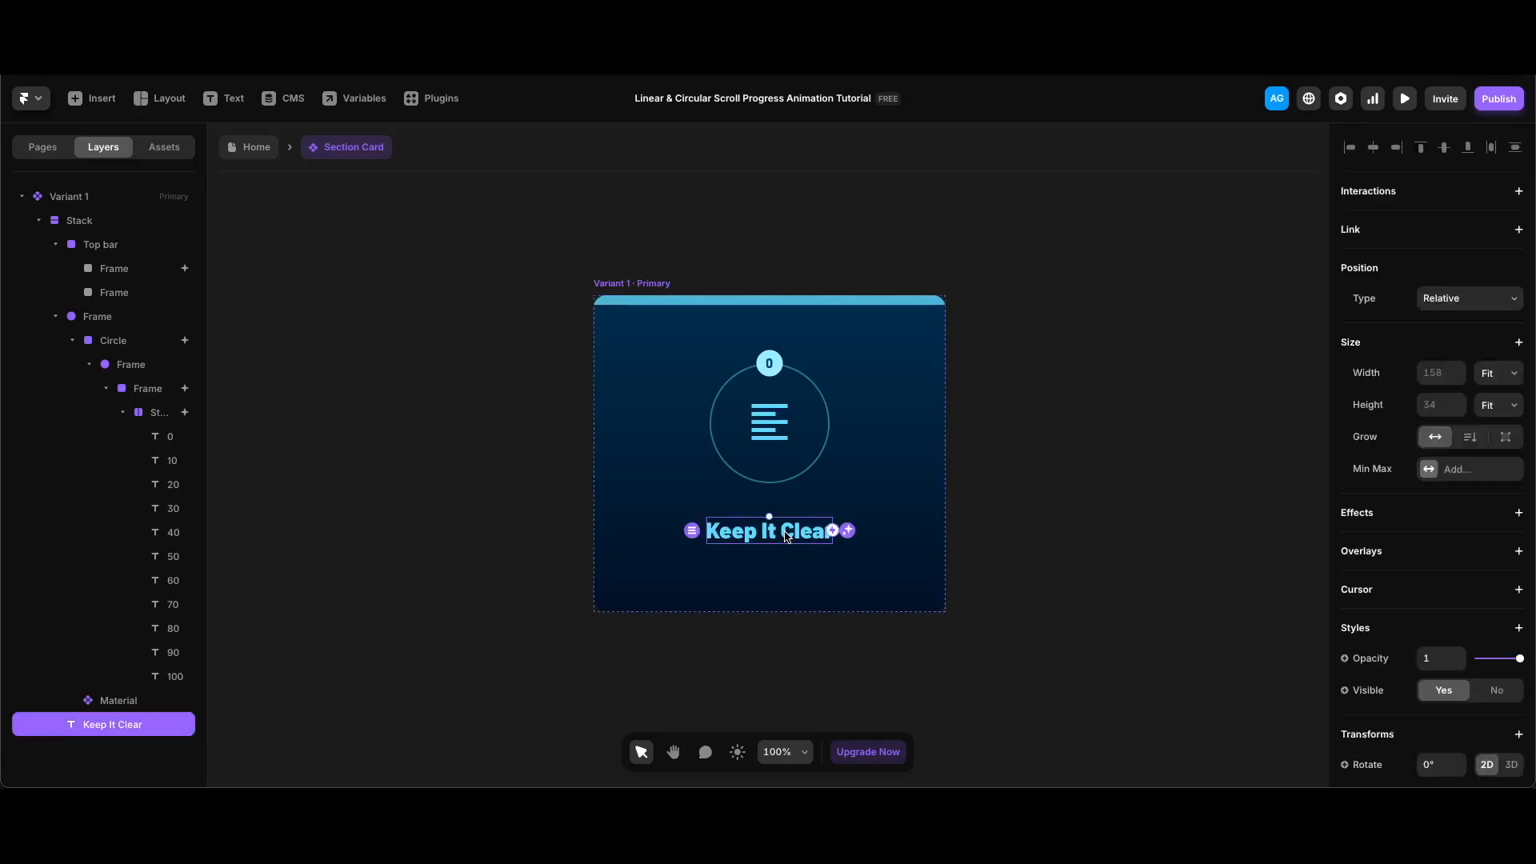
pyautogui.scroll(-6, 1461, 594)
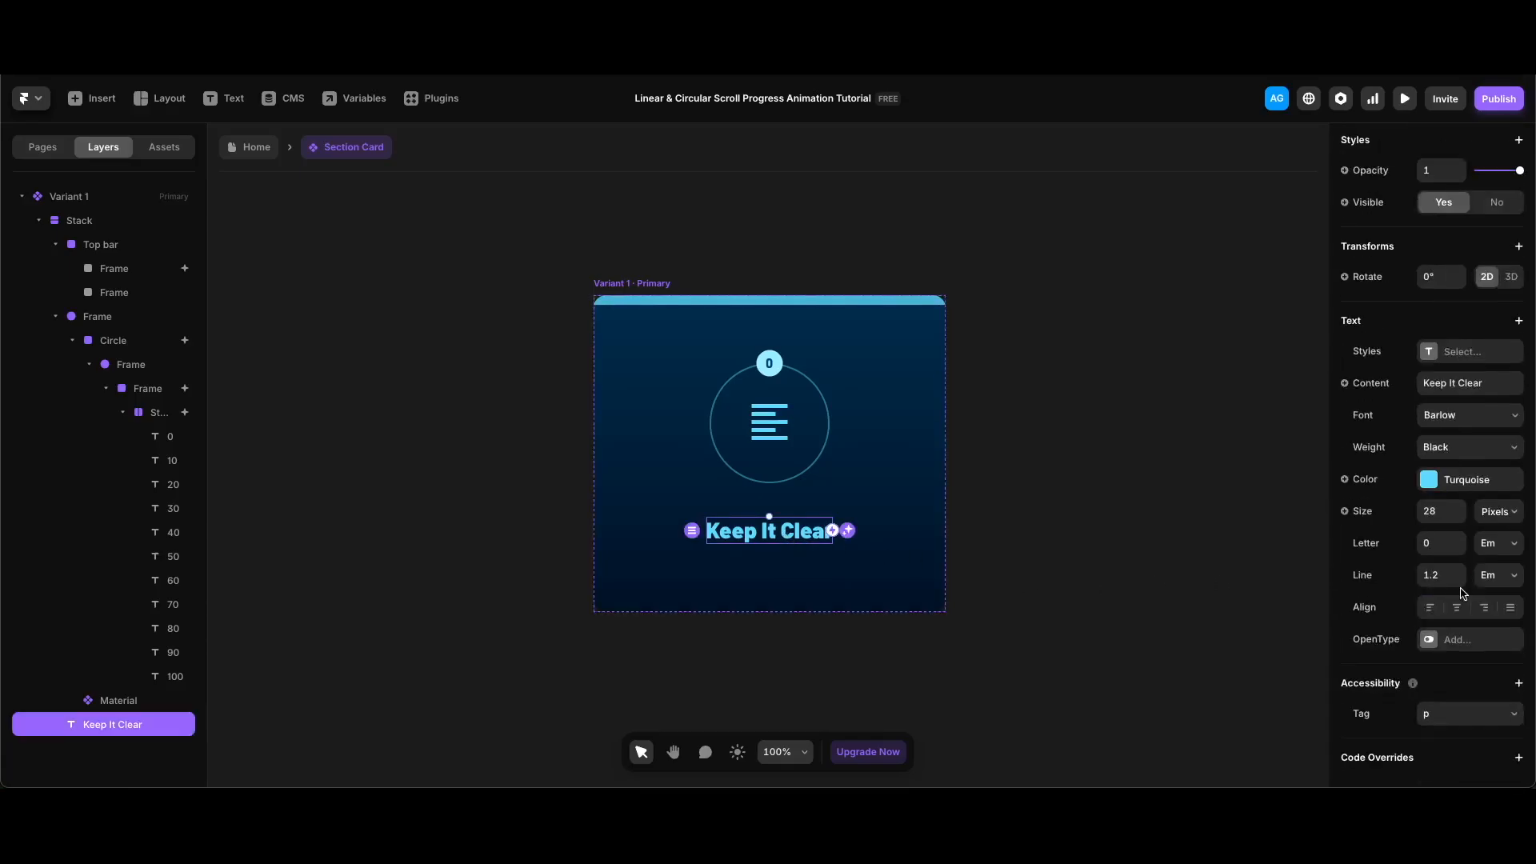
pyautogui.click(1370, 387)
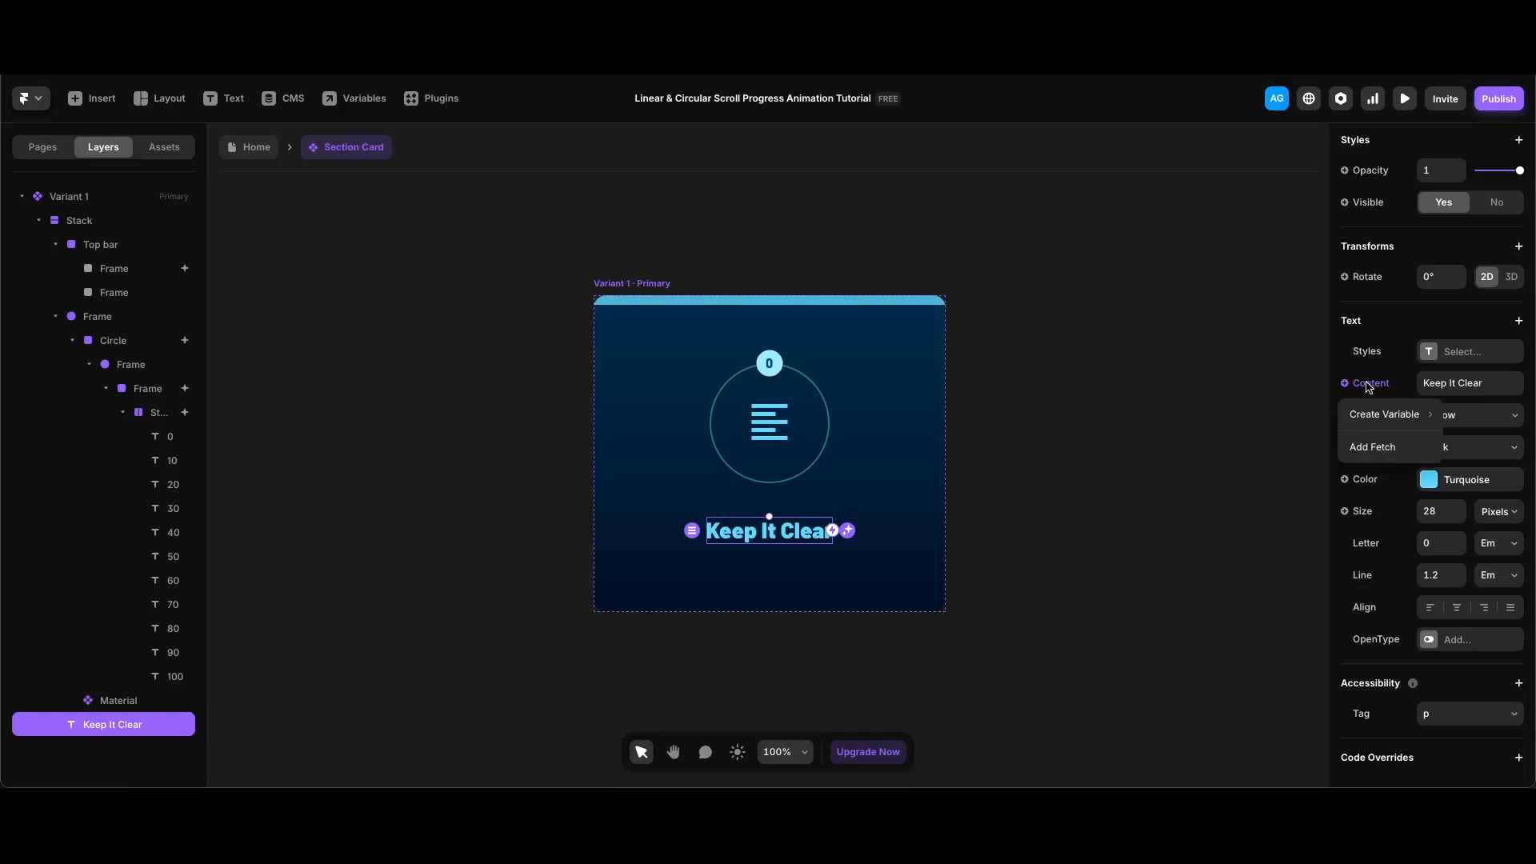
pyautogui.moveTo(1380, 415)
pyautogui.click(1282, 413)
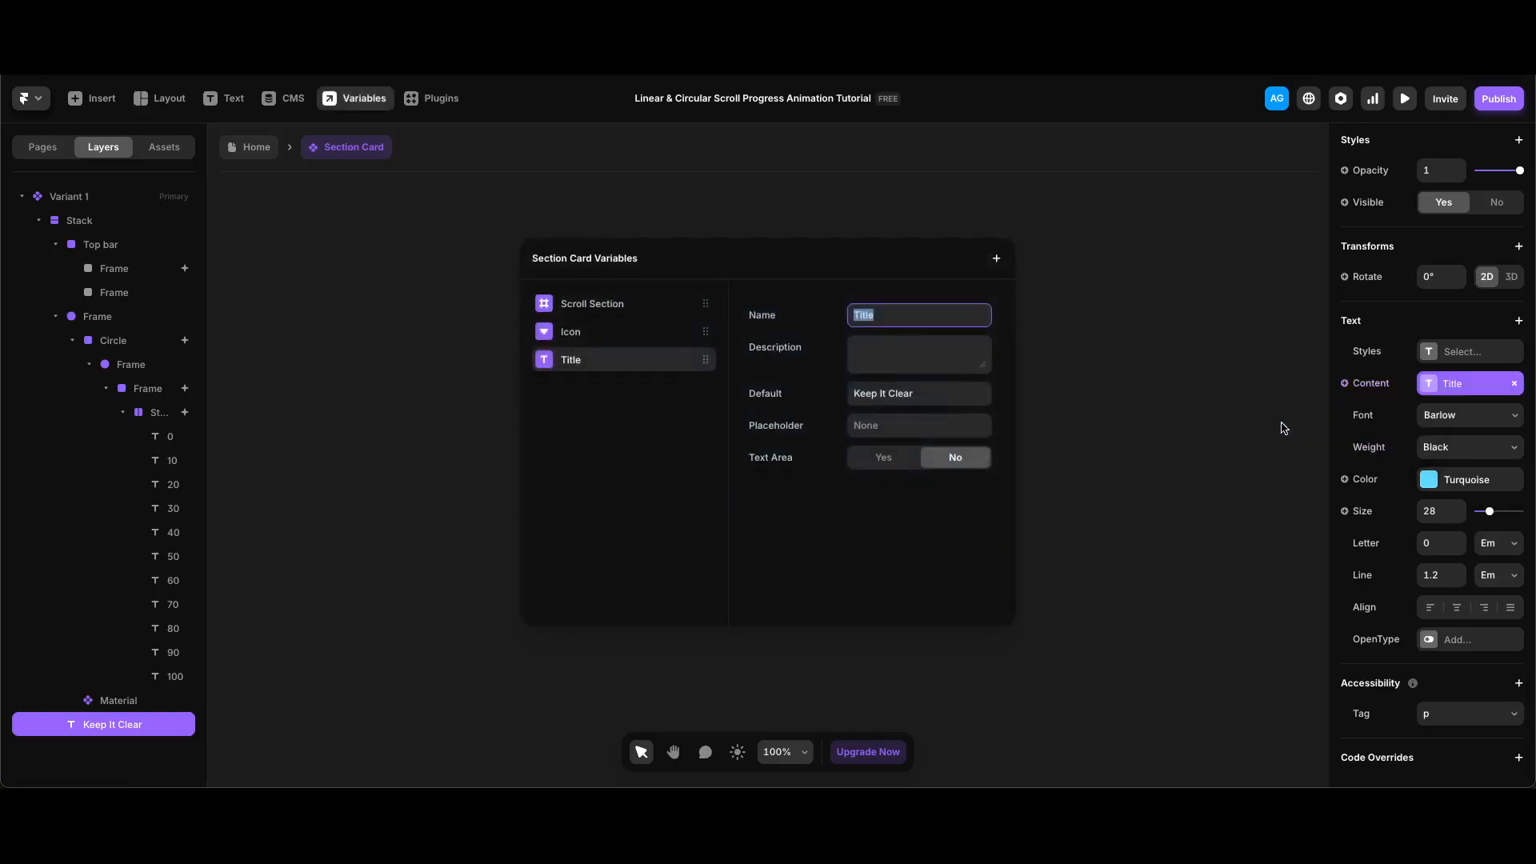
pyautogui.write('Section Title')
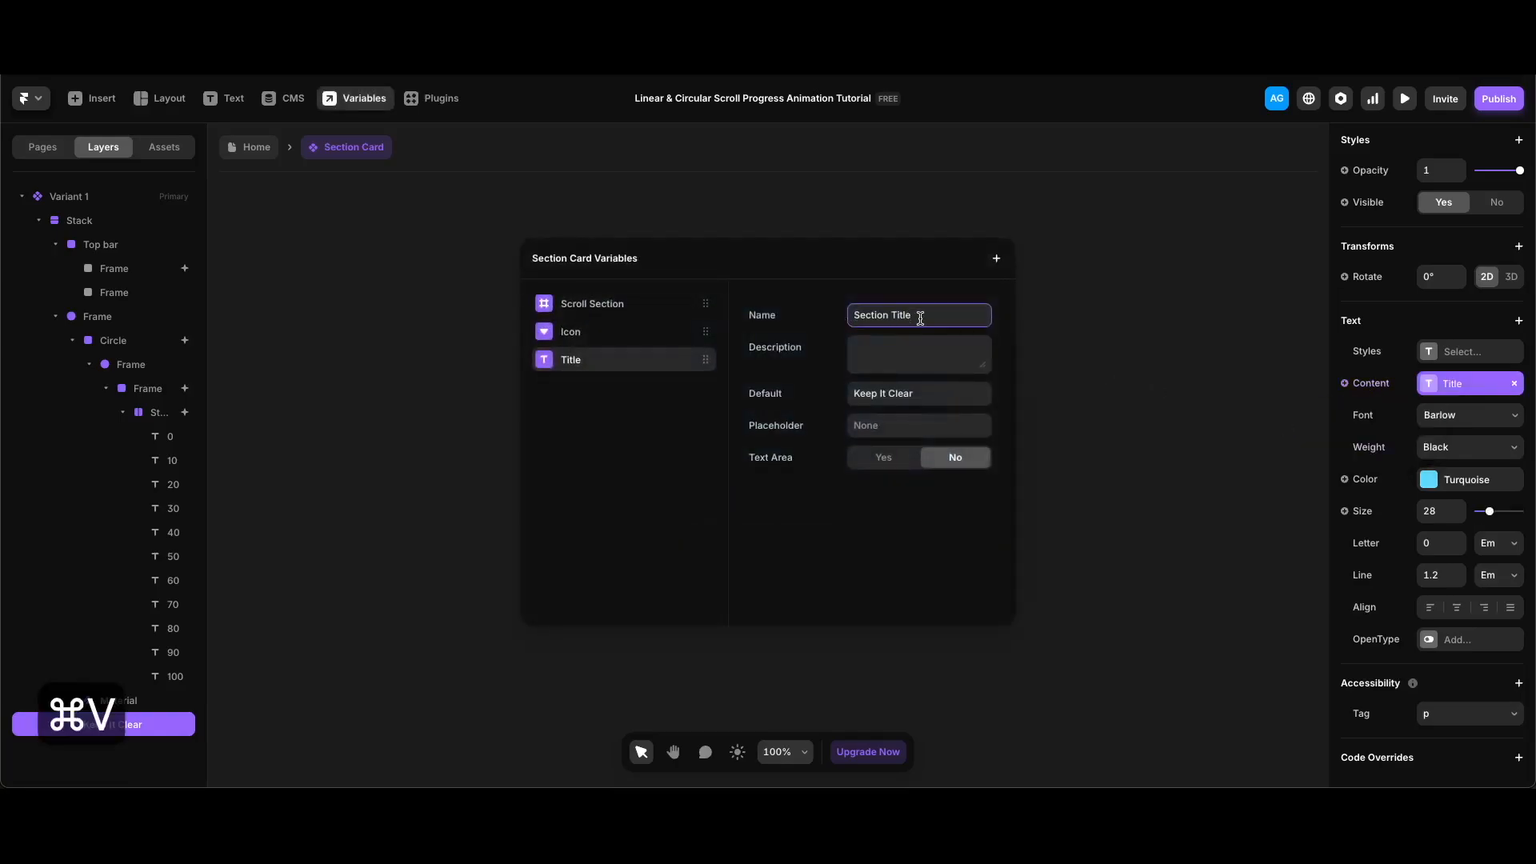
pyautogui.press('Return')
pyautogui.click(237, 555)
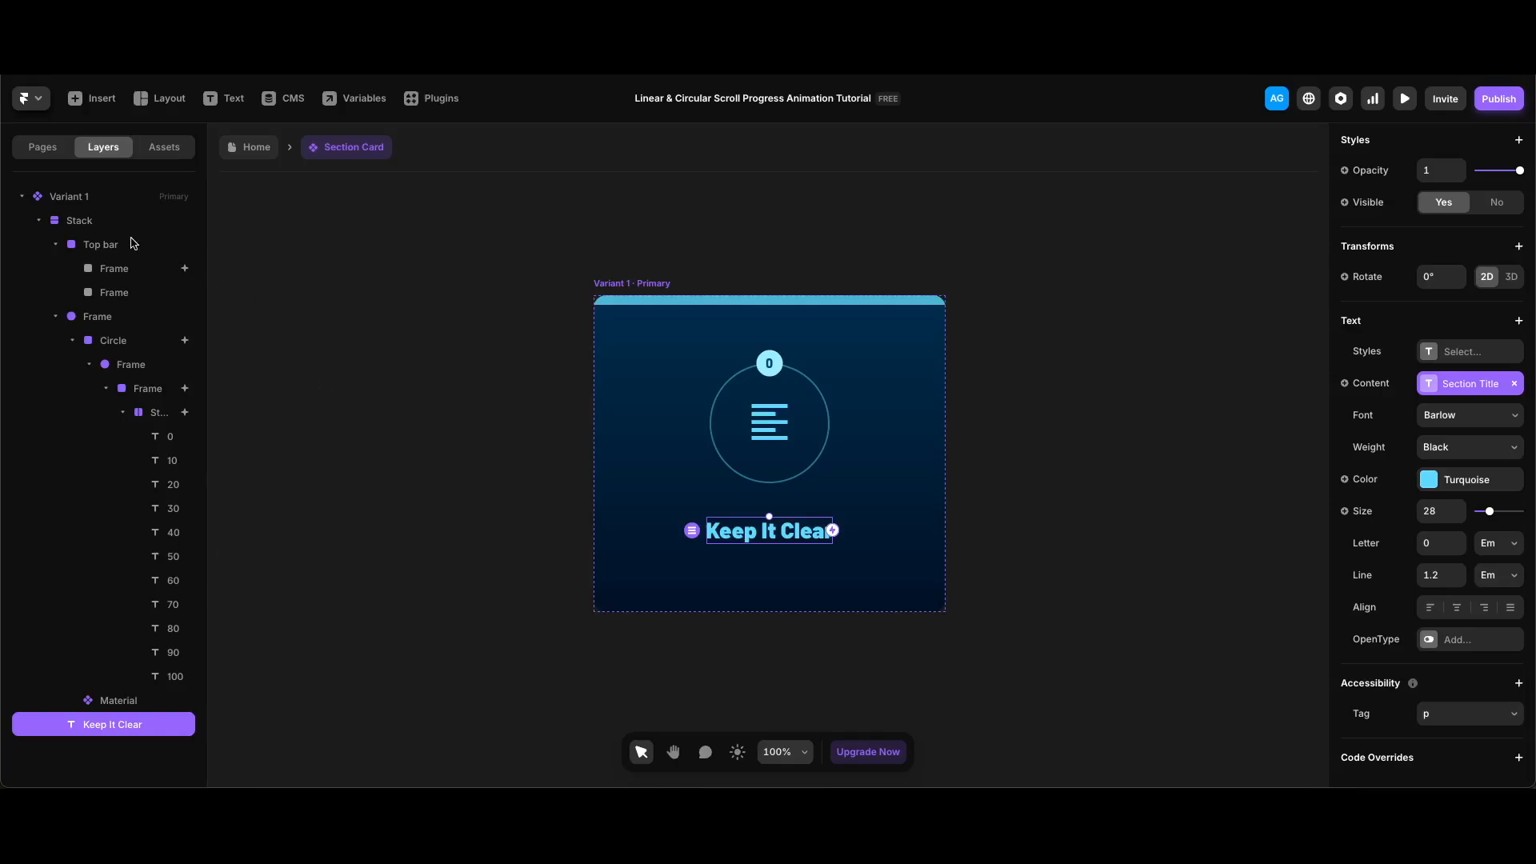
# Add a Scroll Transform effect to the card's outer Stack, triggered by Section in View and linked to the Scroll Section variable.
pyautogui.click(90, 222)
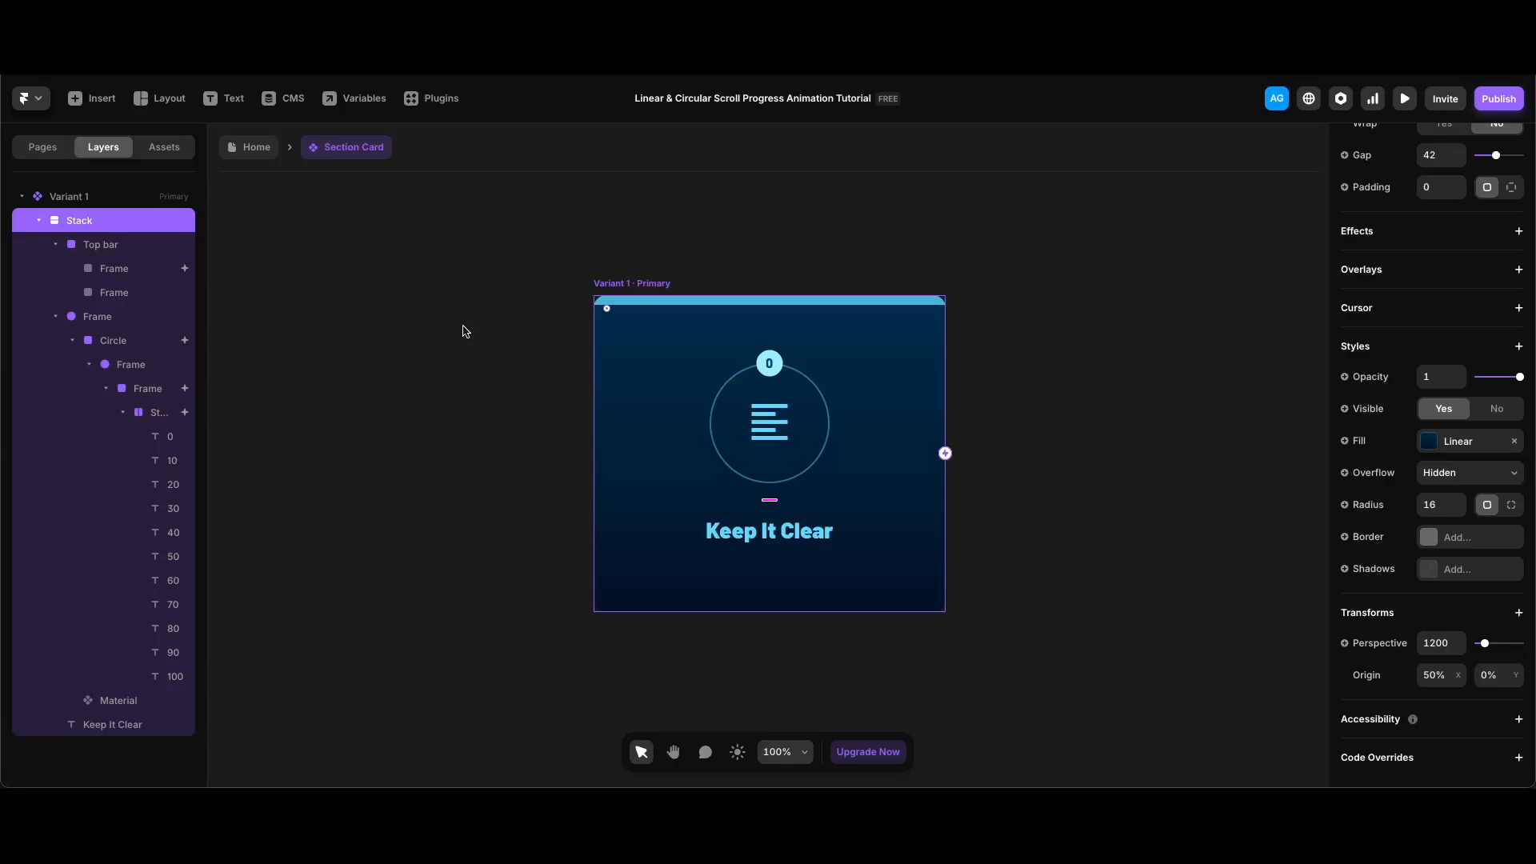
pyautogui.scroll(6, 1409, 580)
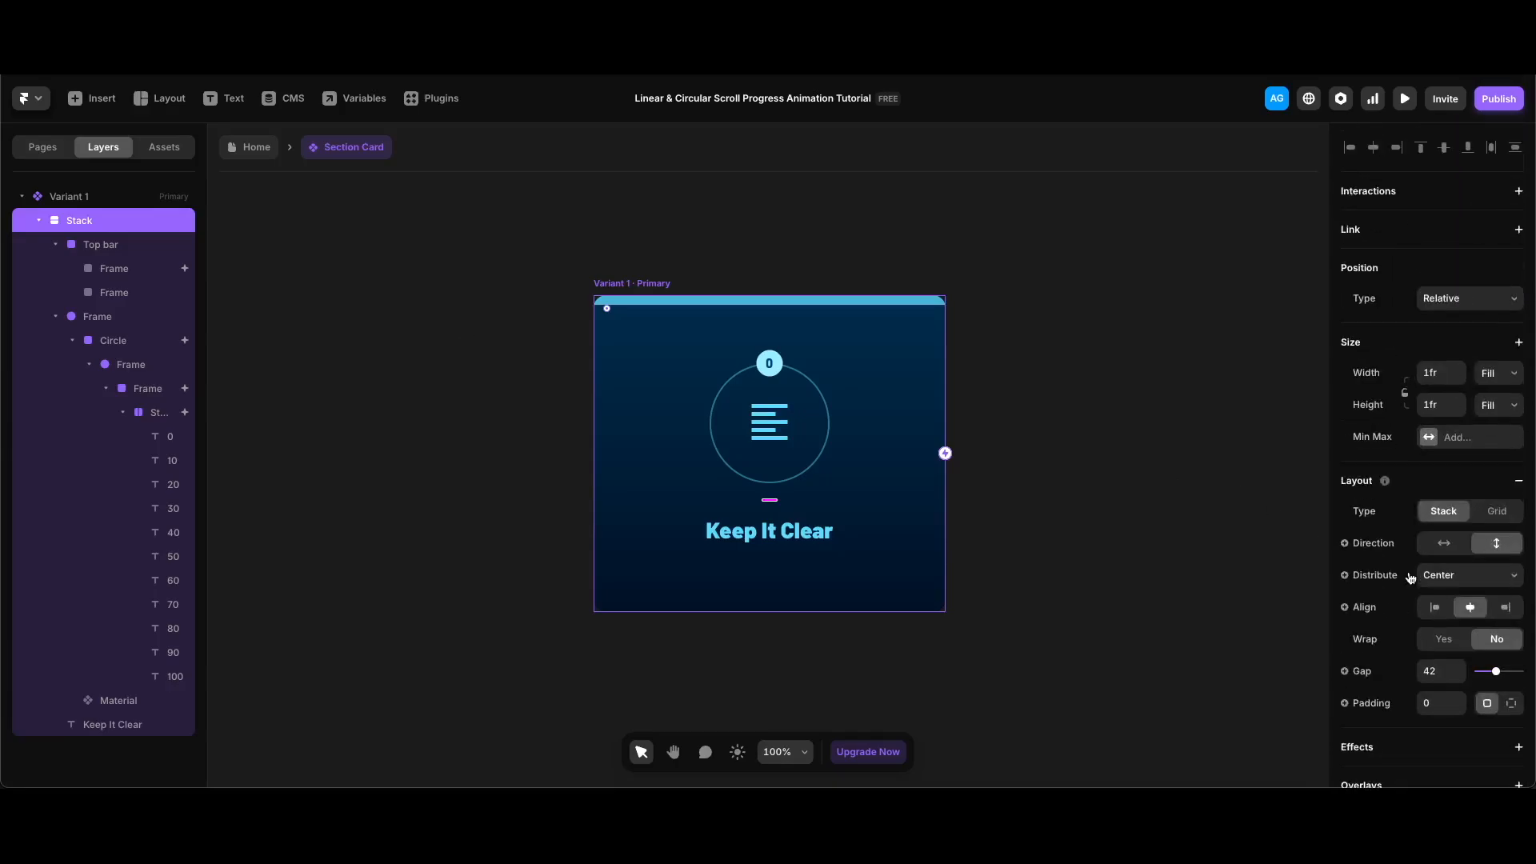
pyautogui.scroll(-2, 1411, 577)
pyautogui.click(1410, 596)
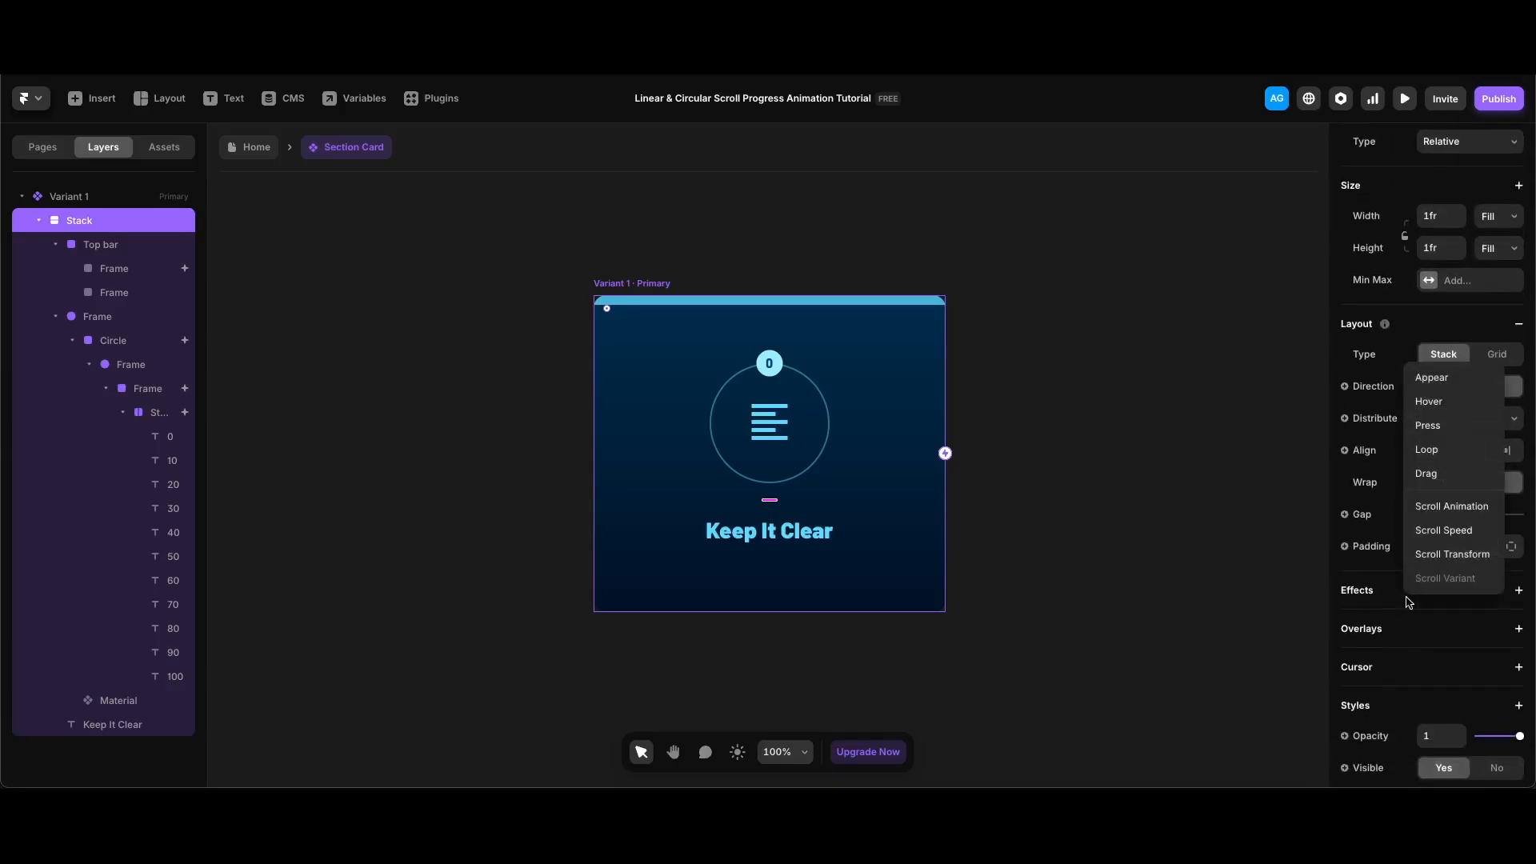
pyautogui.click(1455, 558)
pyautogui.click(1249, 658)
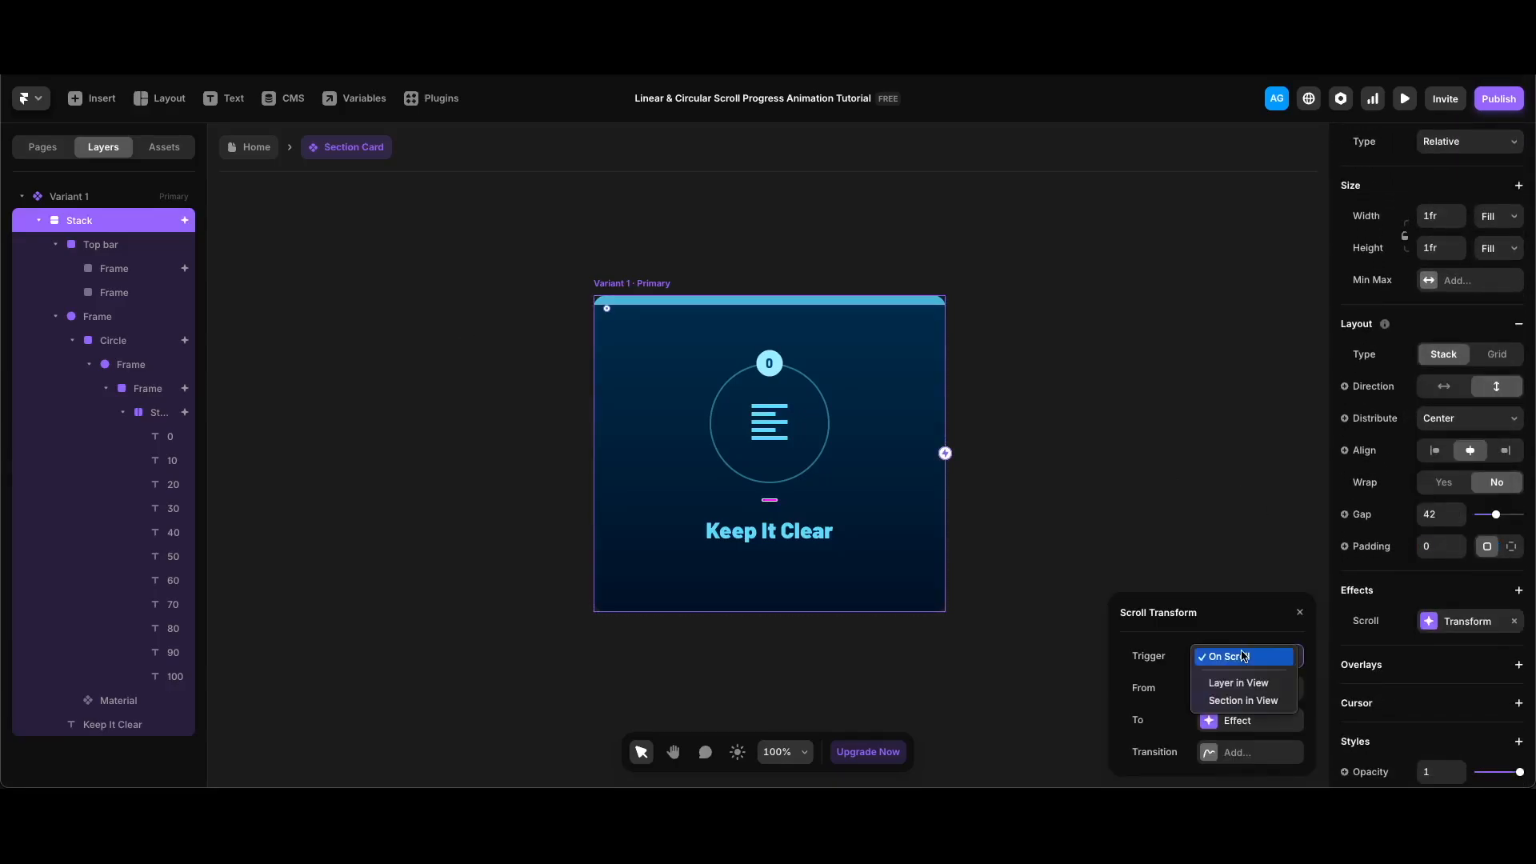
pyautogui.click(1245, 702)
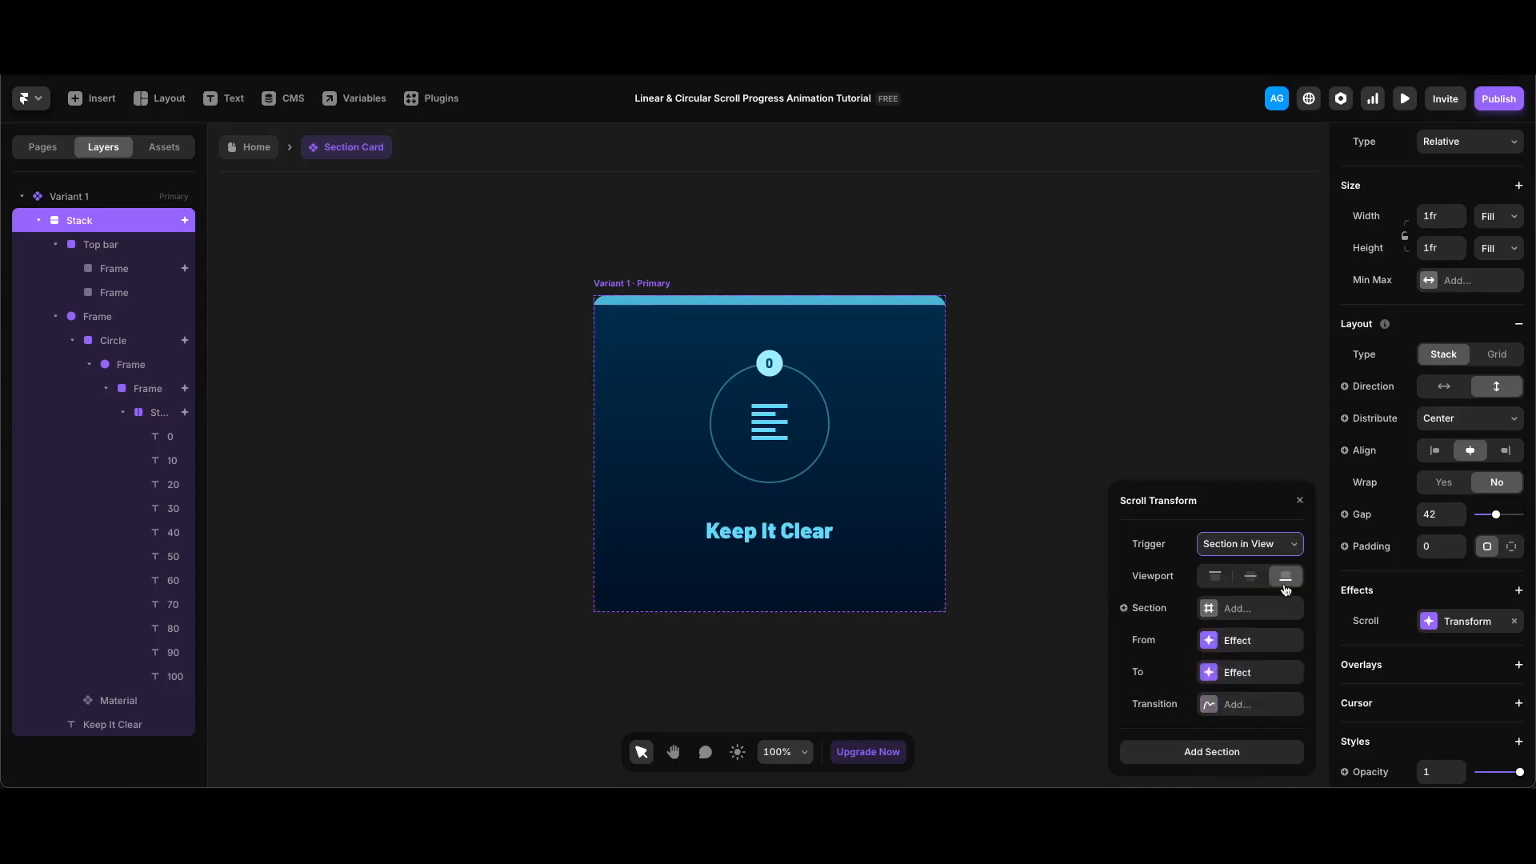
pyautogui.click(1179, 617)
pyautogui.moveTo(1160, 665)
pyautogui.click(1068, 664)
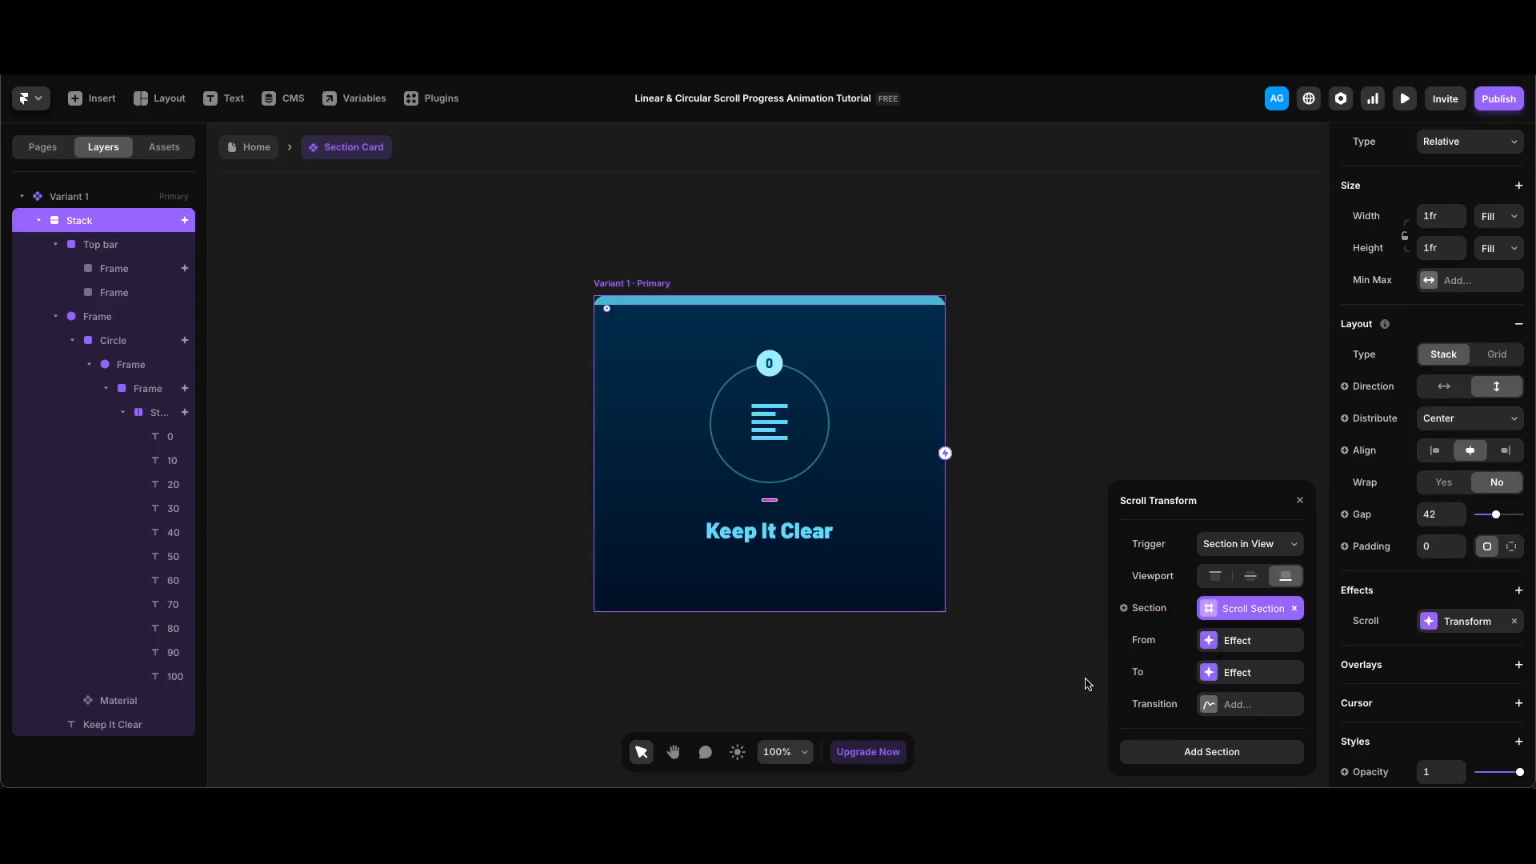
# Set the card Stack transform's From state to opacity 1 and scale 1.
pyautogui.click(1248, 641)
pyautogui.click(1217, 576)
pyautogui.click(1122, 500)
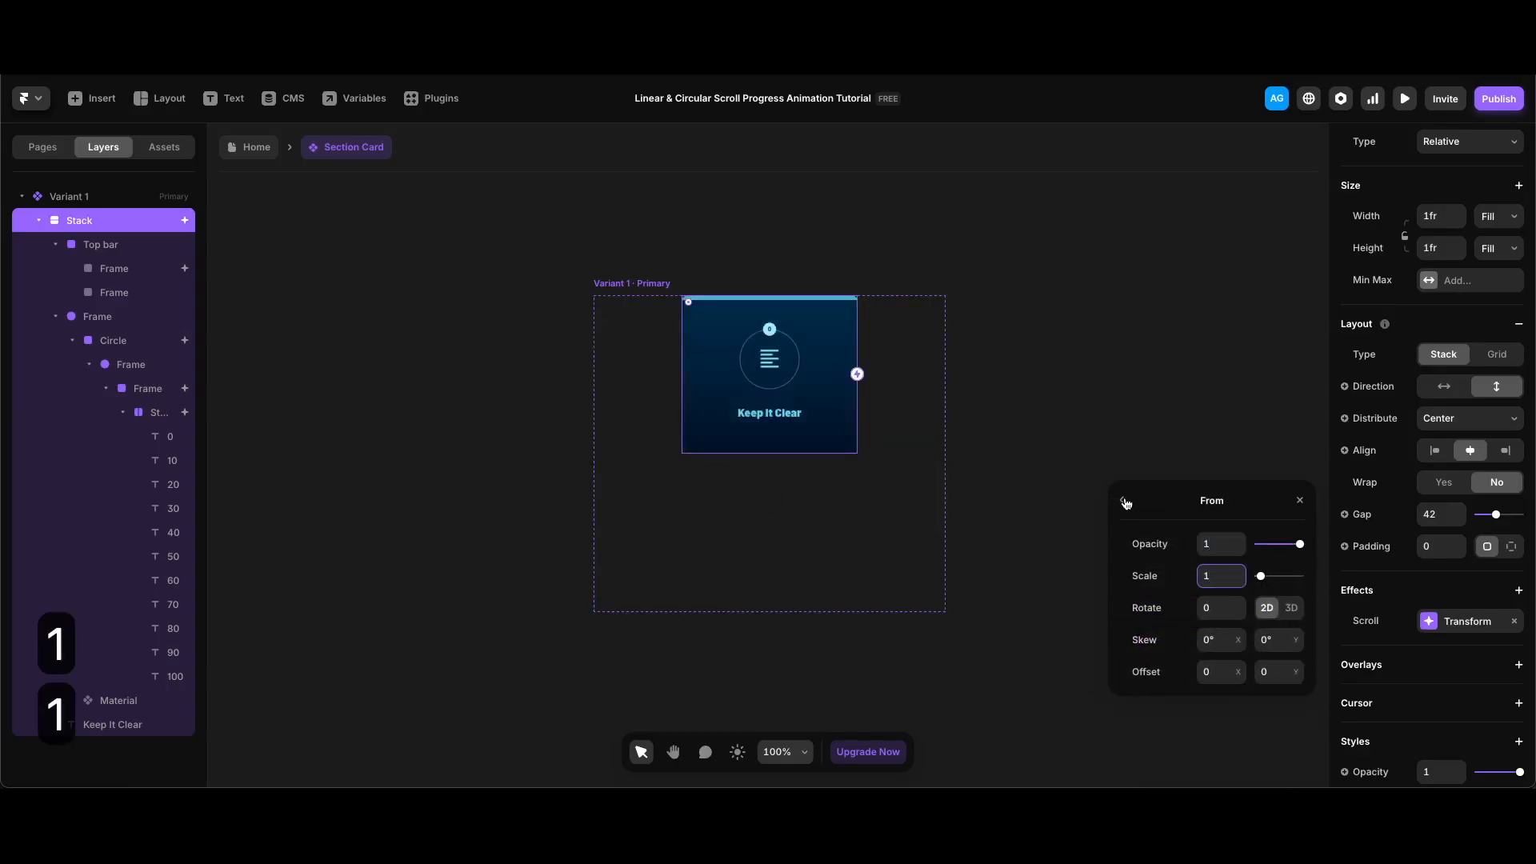
# Set the card Stack transform's To state to scale 0.9 with a 3D rotation of 20 on X.
pyautogui.click(1240, 676)
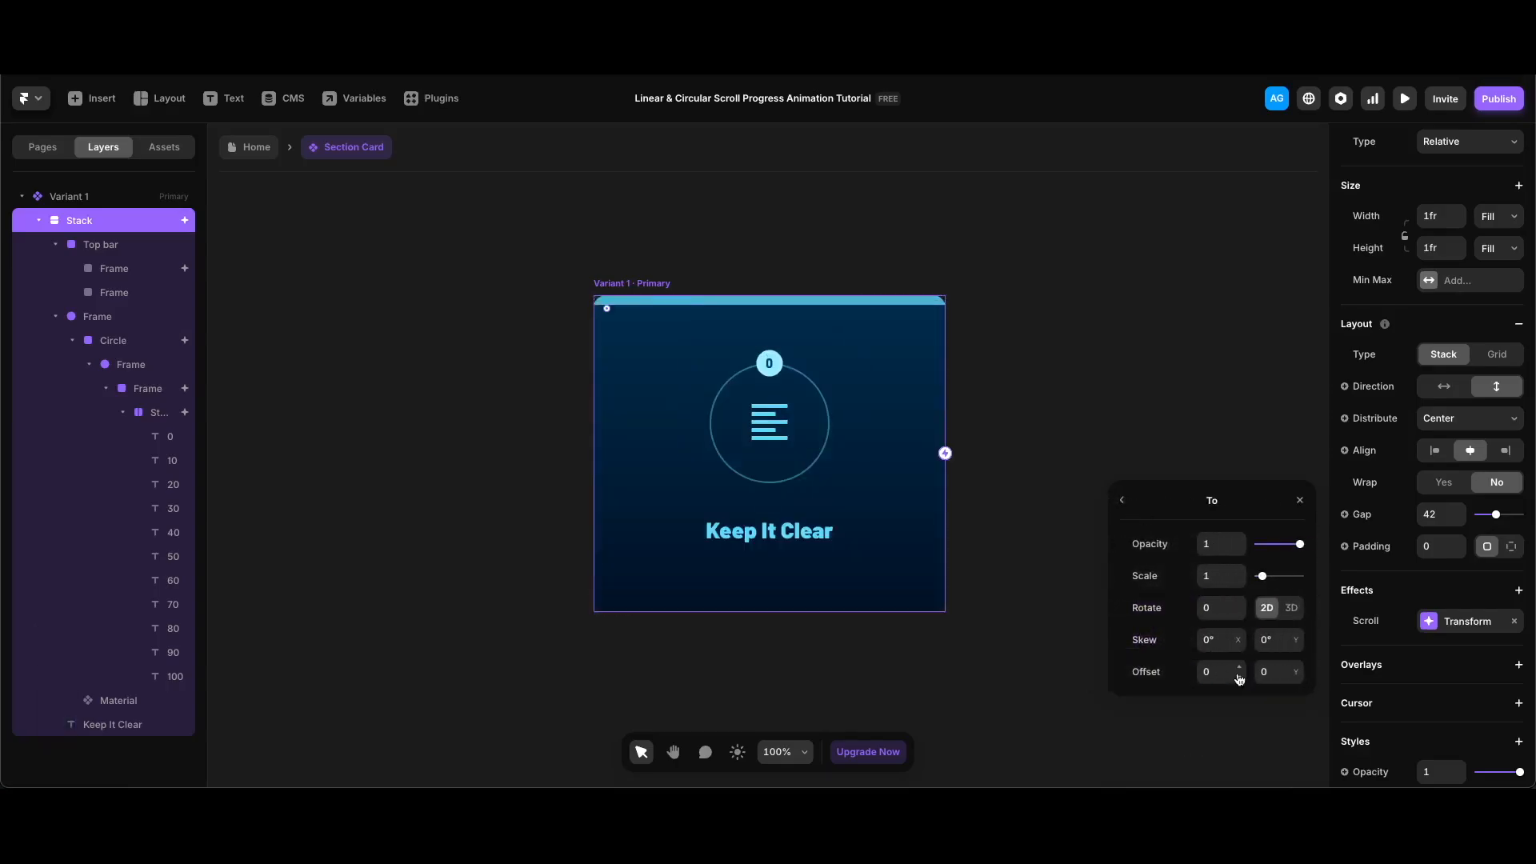
pyautogui.click(1223, 576)
pyautogui.write('0.9')
pyautogui.click(1292, 607)
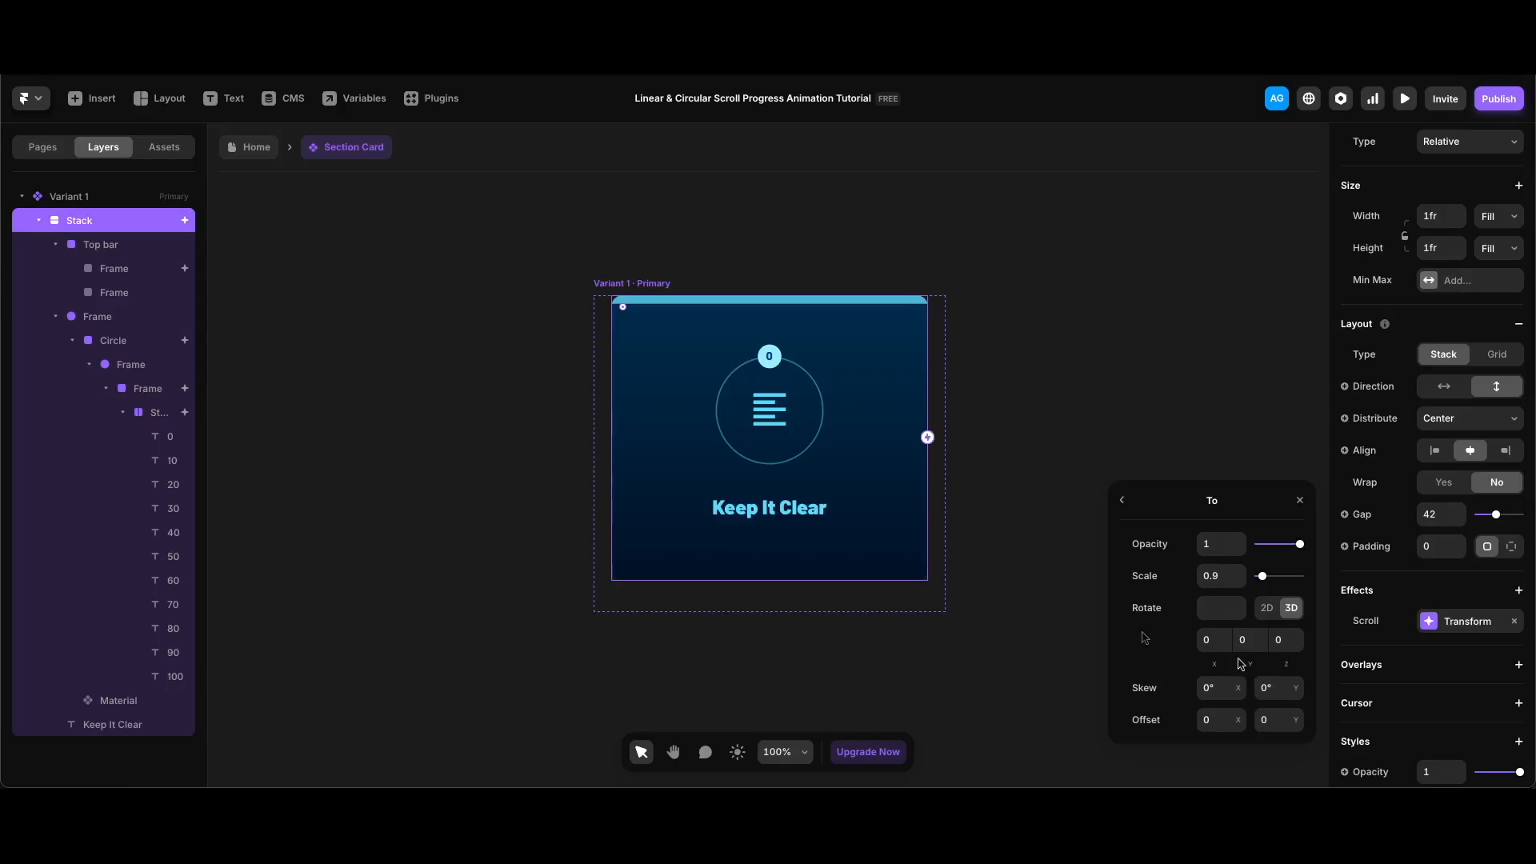
pyautogui.click(1210, 640)
pyautogui.write('20')
pyautogui.press('Return')
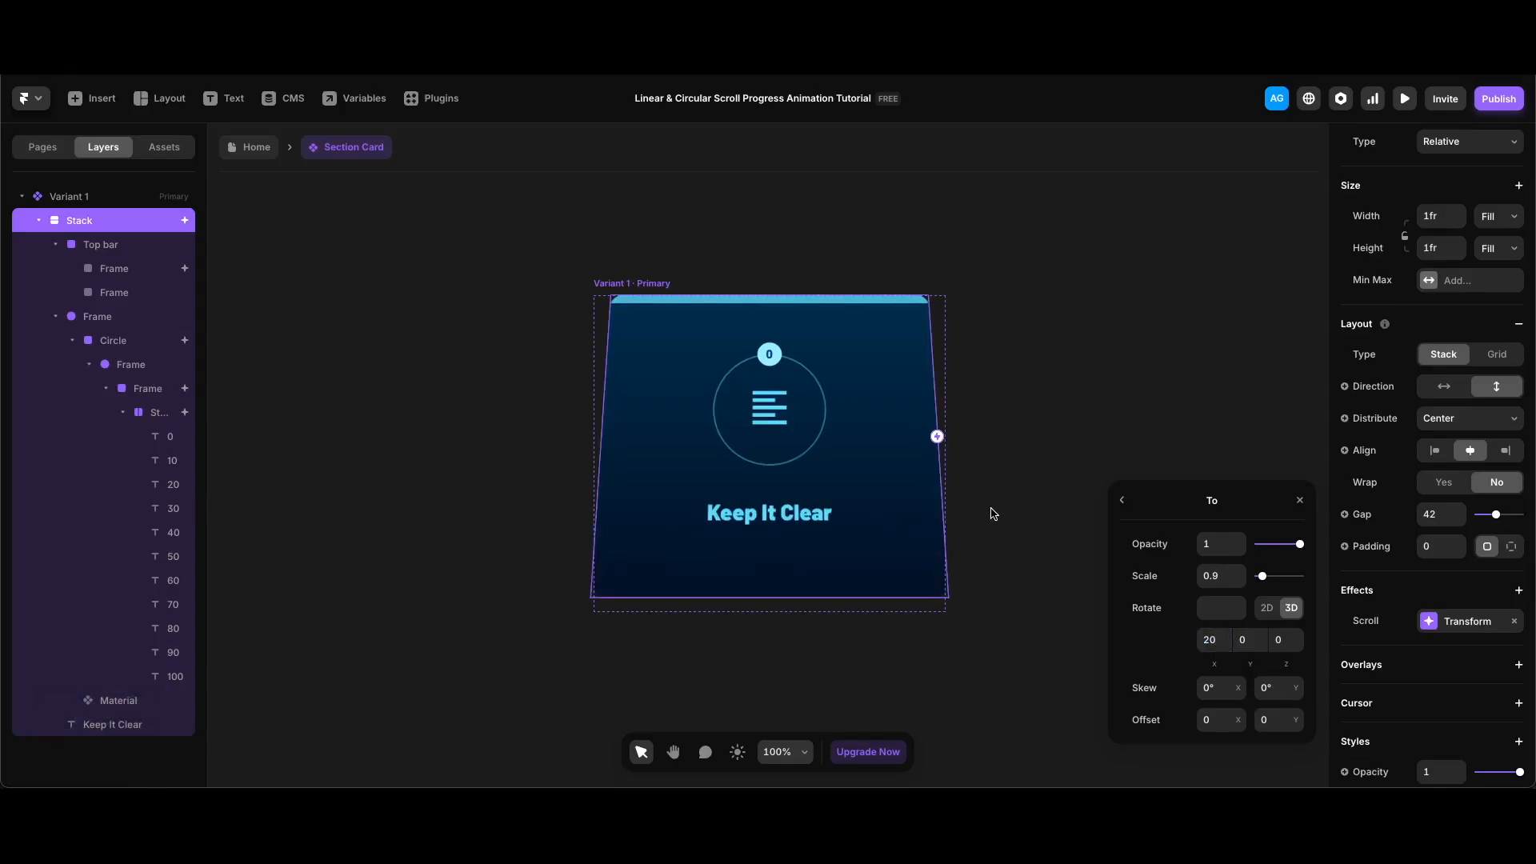
# Preview the page and scroll through the section in both directions to check how the card tilts and shrinks with scroll progress.
pyautogui.press('super+p')
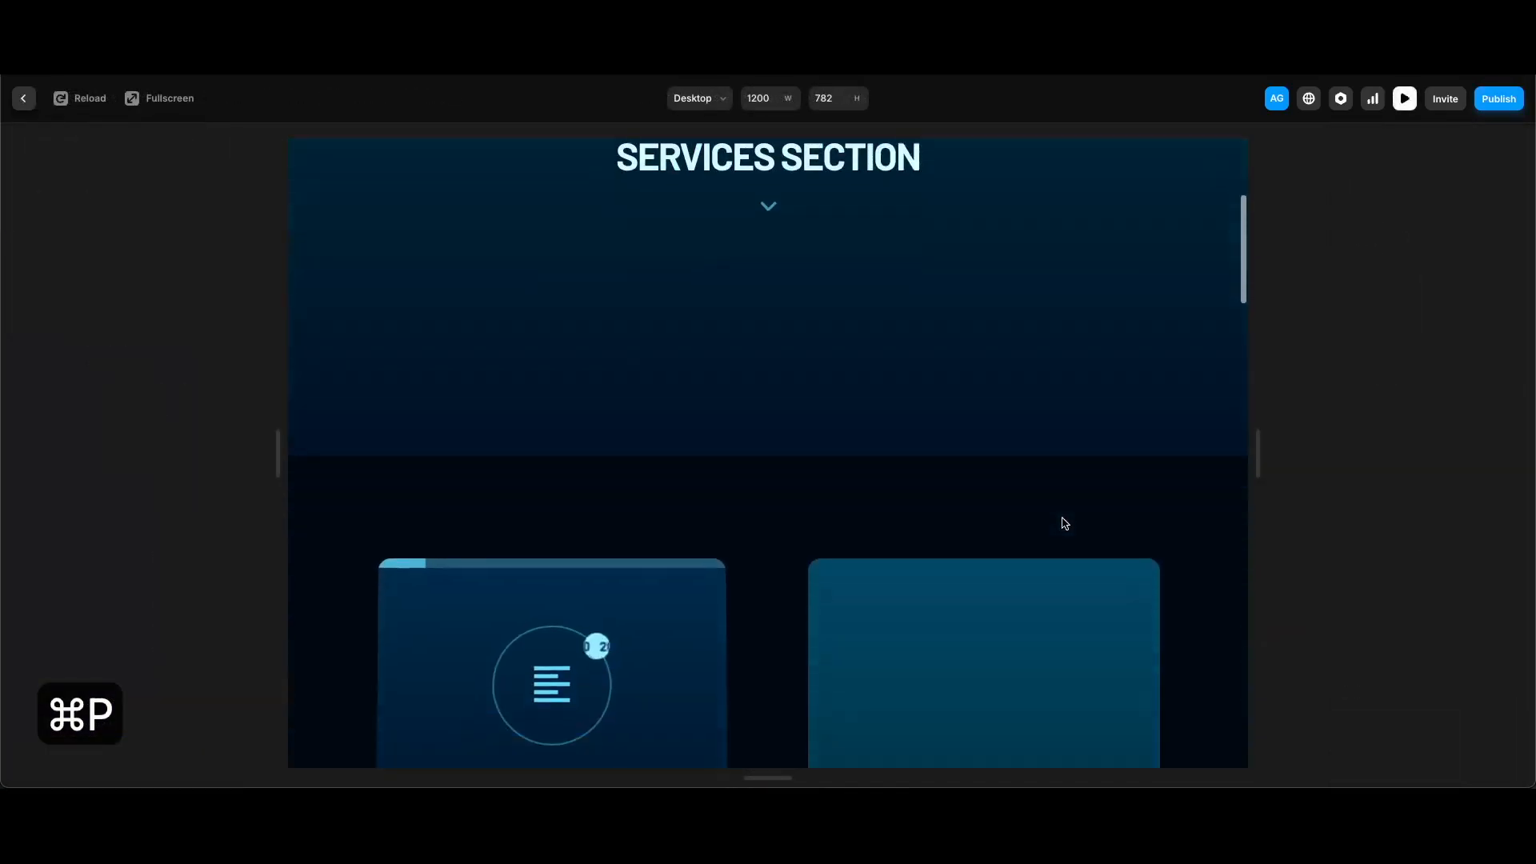
pyautogui.scroll(-10, 1061, 520)
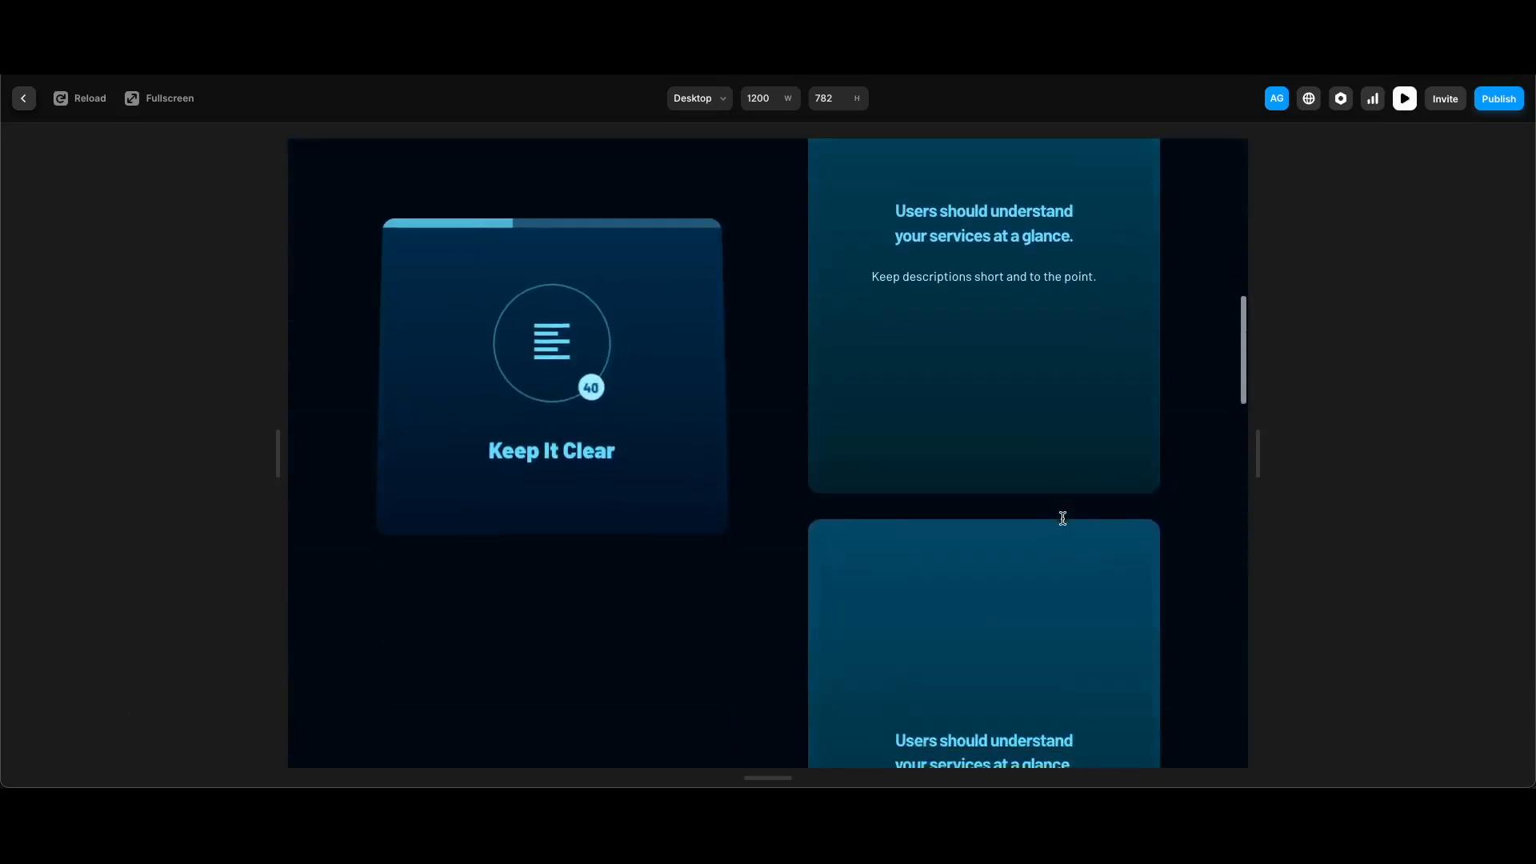
pyautogui.scroll(-5, 1063, 518)
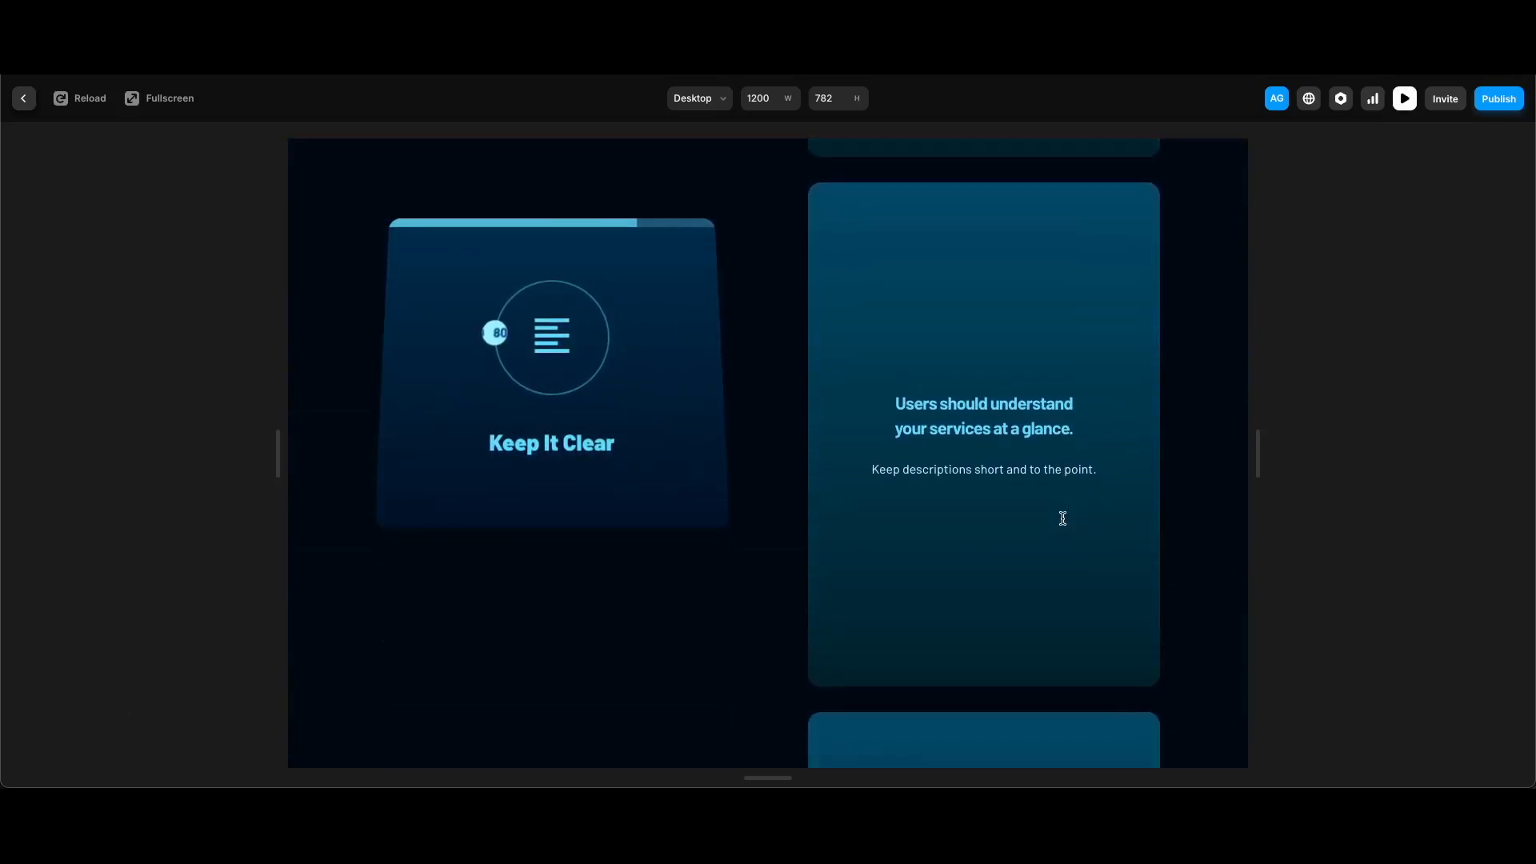
pyautogui.scroll(-10, 1063, 518)
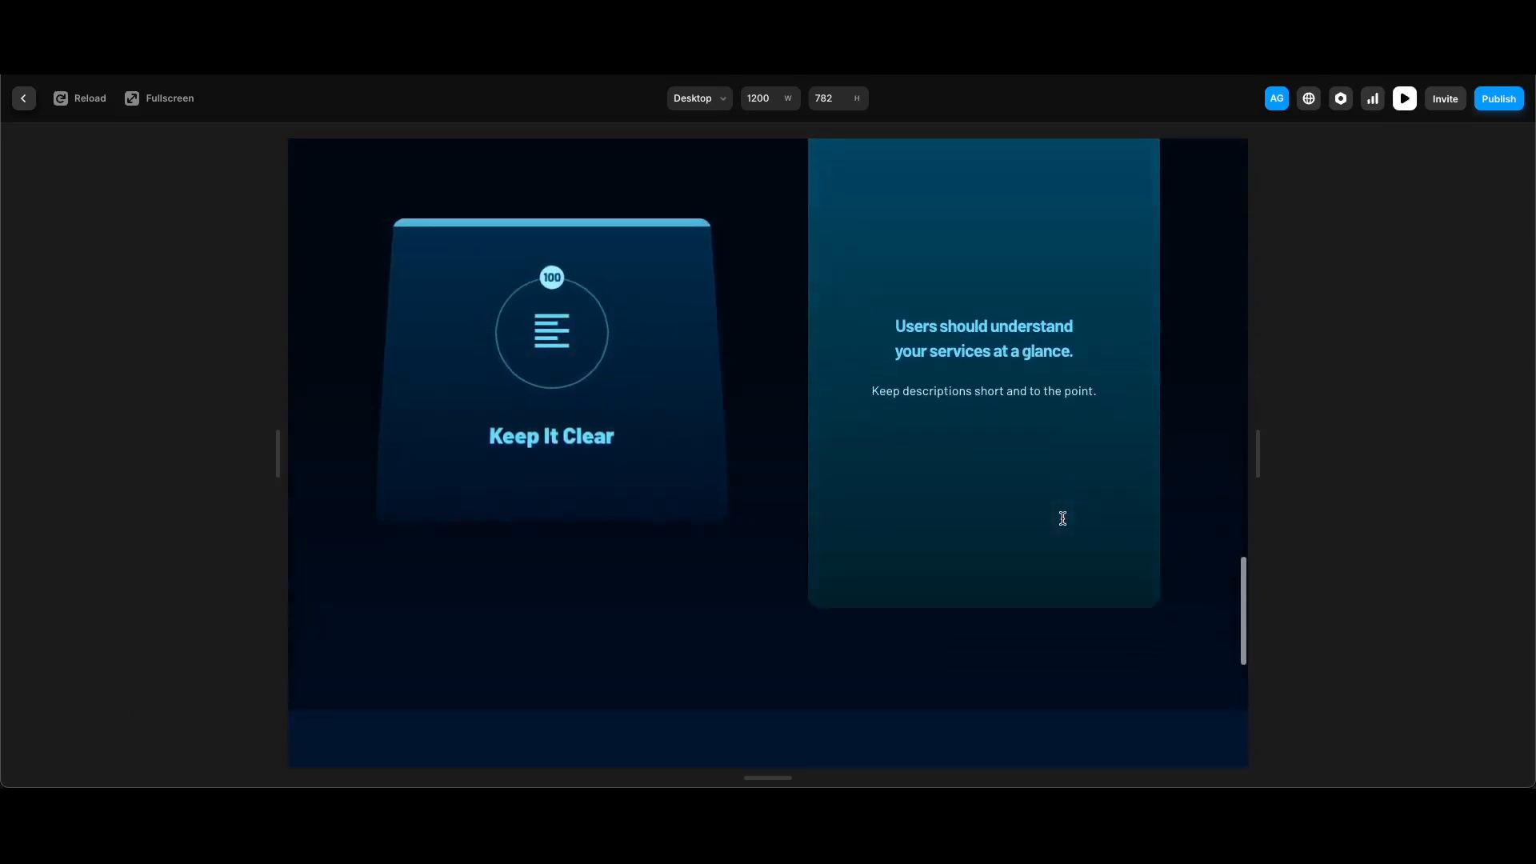
pyautogui.scroll(-5, 1063, 518)
pyautogui.scroll(15, 1063, 519)
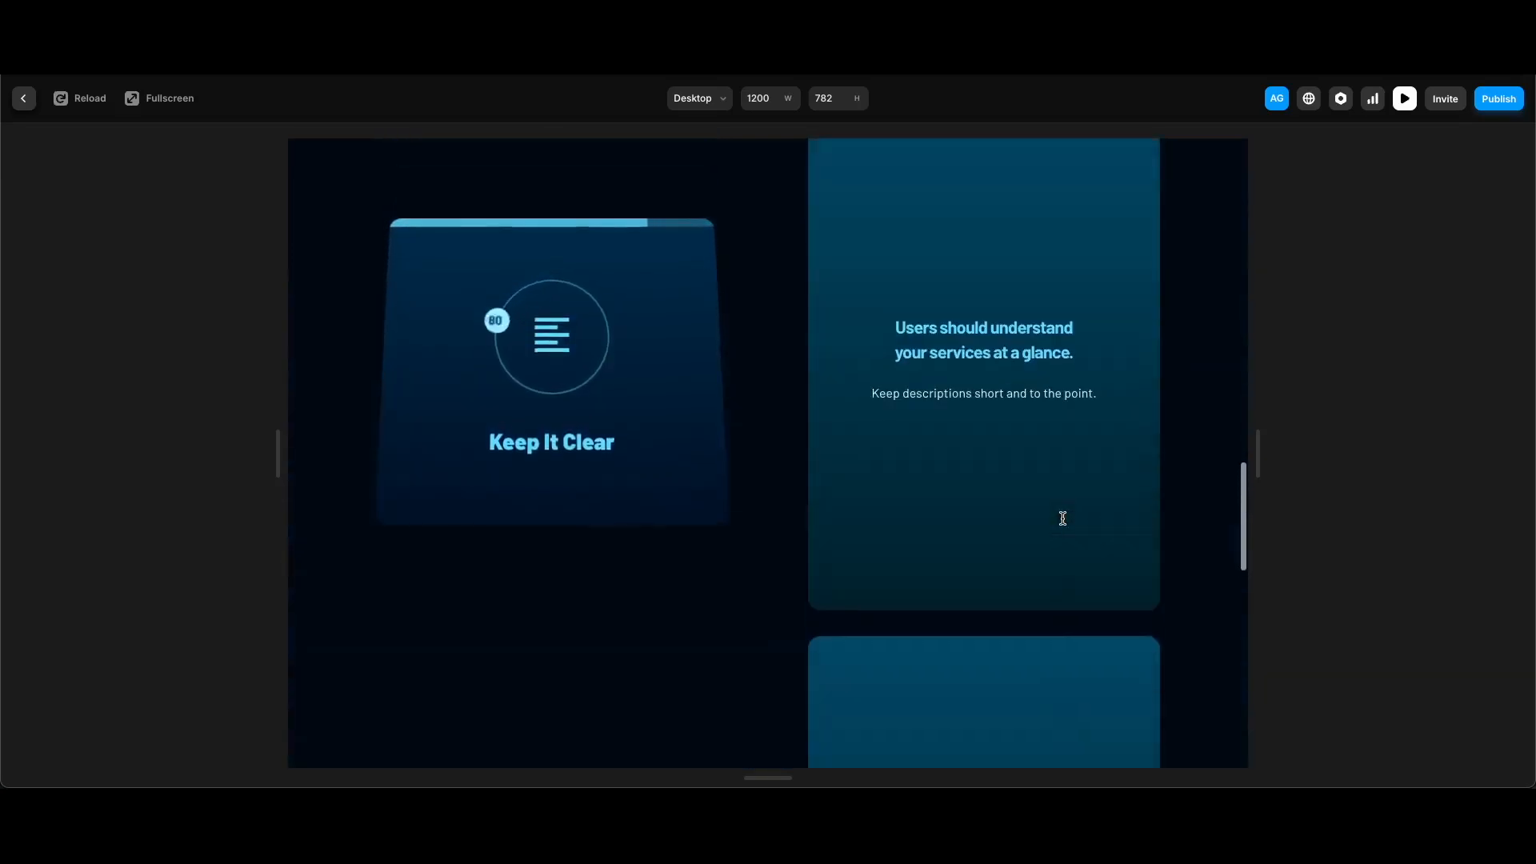
pyautogui.scroll(15, 1062, 519)
pyautogui.scroll(-15, 1062, 518)
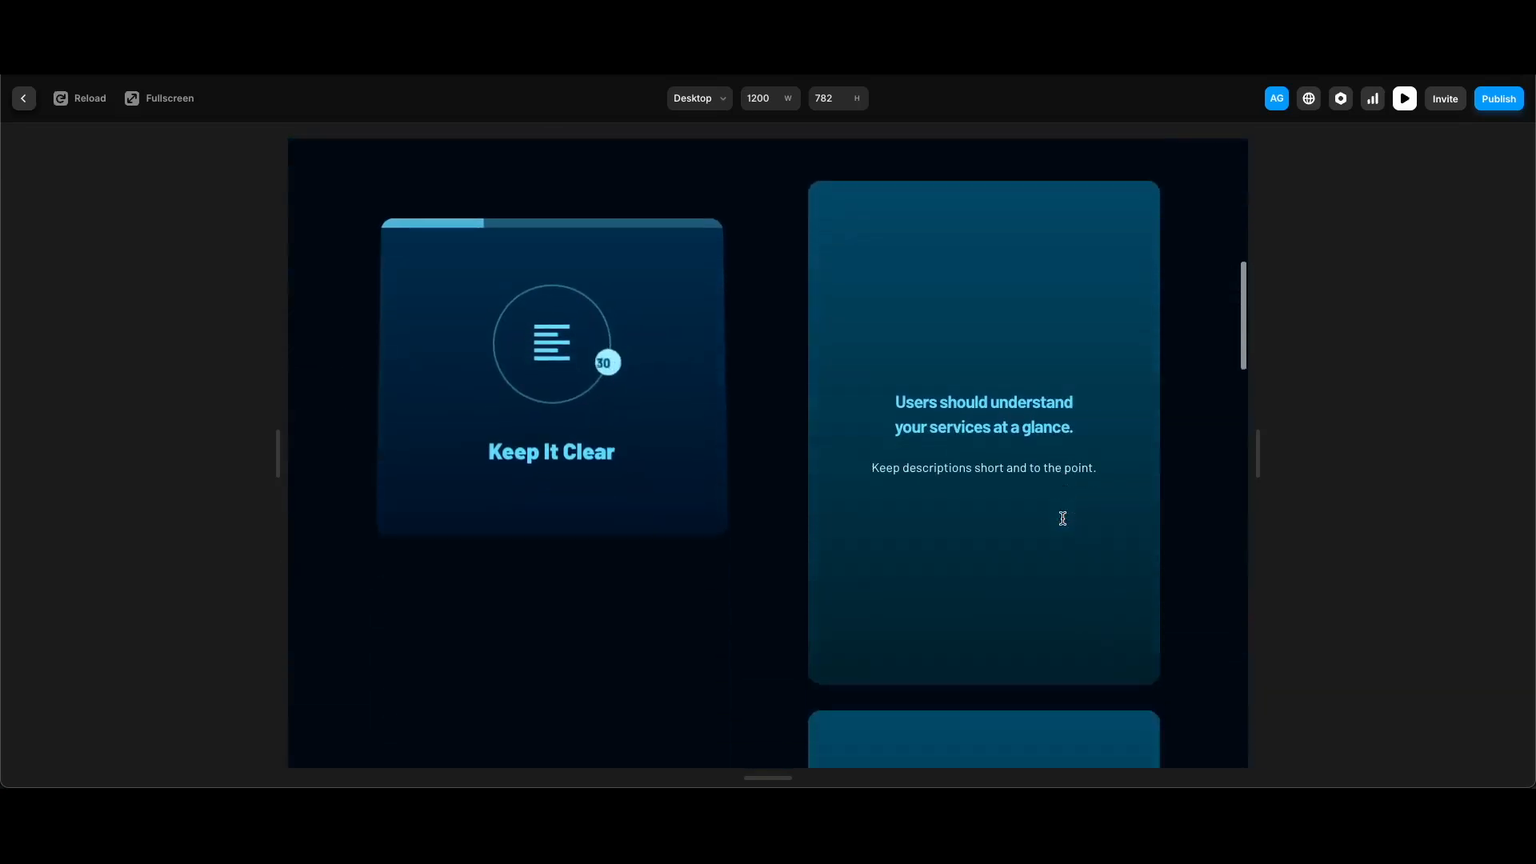
pyautogui.scroll(1, 1063, 519)
pyautogui.scroll(1, 1063, 519)
pyautogui.scroll(-5, 1061, 519)
pyautogui.press('Escape')
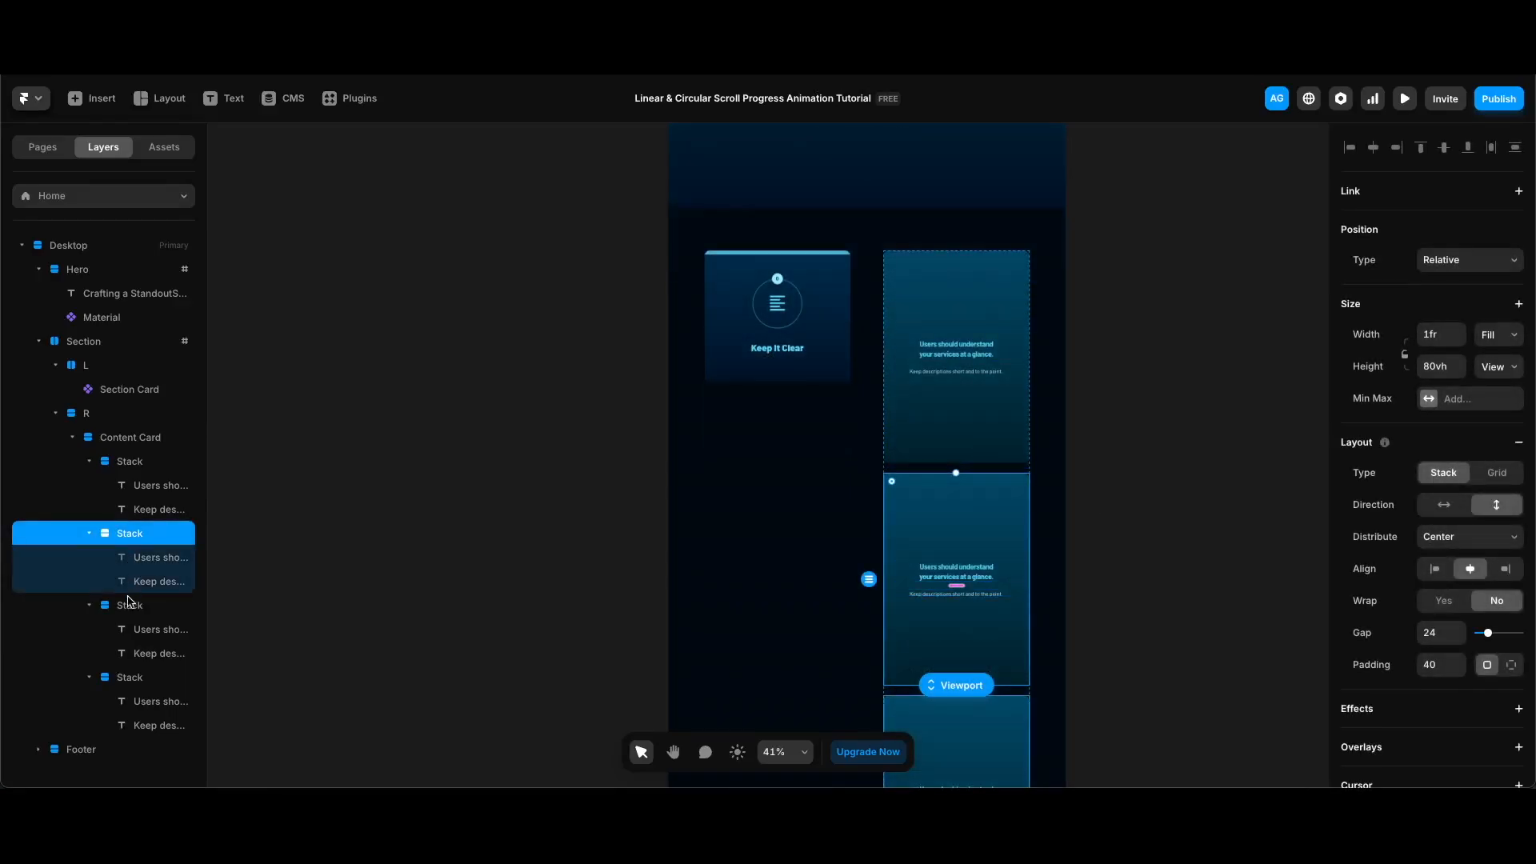
# Delete the second, third and fourth Stacks inside Content Card on the Home page, keeping only the first.
pyautogui.keyDown('shift'); pyautogui.click(126, 606); pyautogui.keyUp('shift')
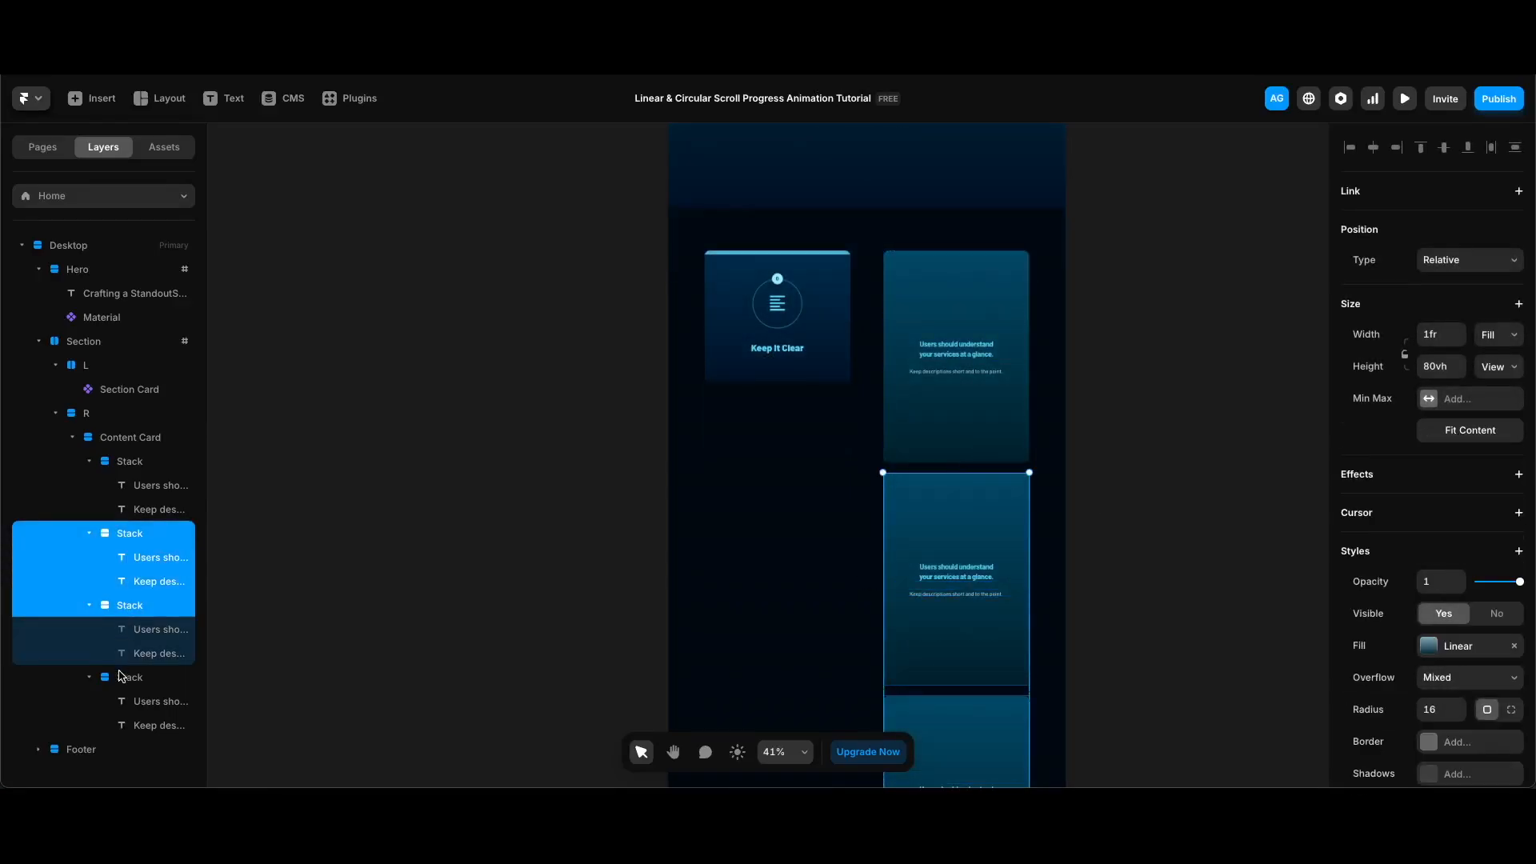
pyautogui.keyDown('shift'); pyautogui.click(121, 678); pyautogui.keyUp('shift')
pyautogui.press('BackSpace')
# Turn the Content Card stack into a component named Content Card.
pyautogui.click(132, 438)
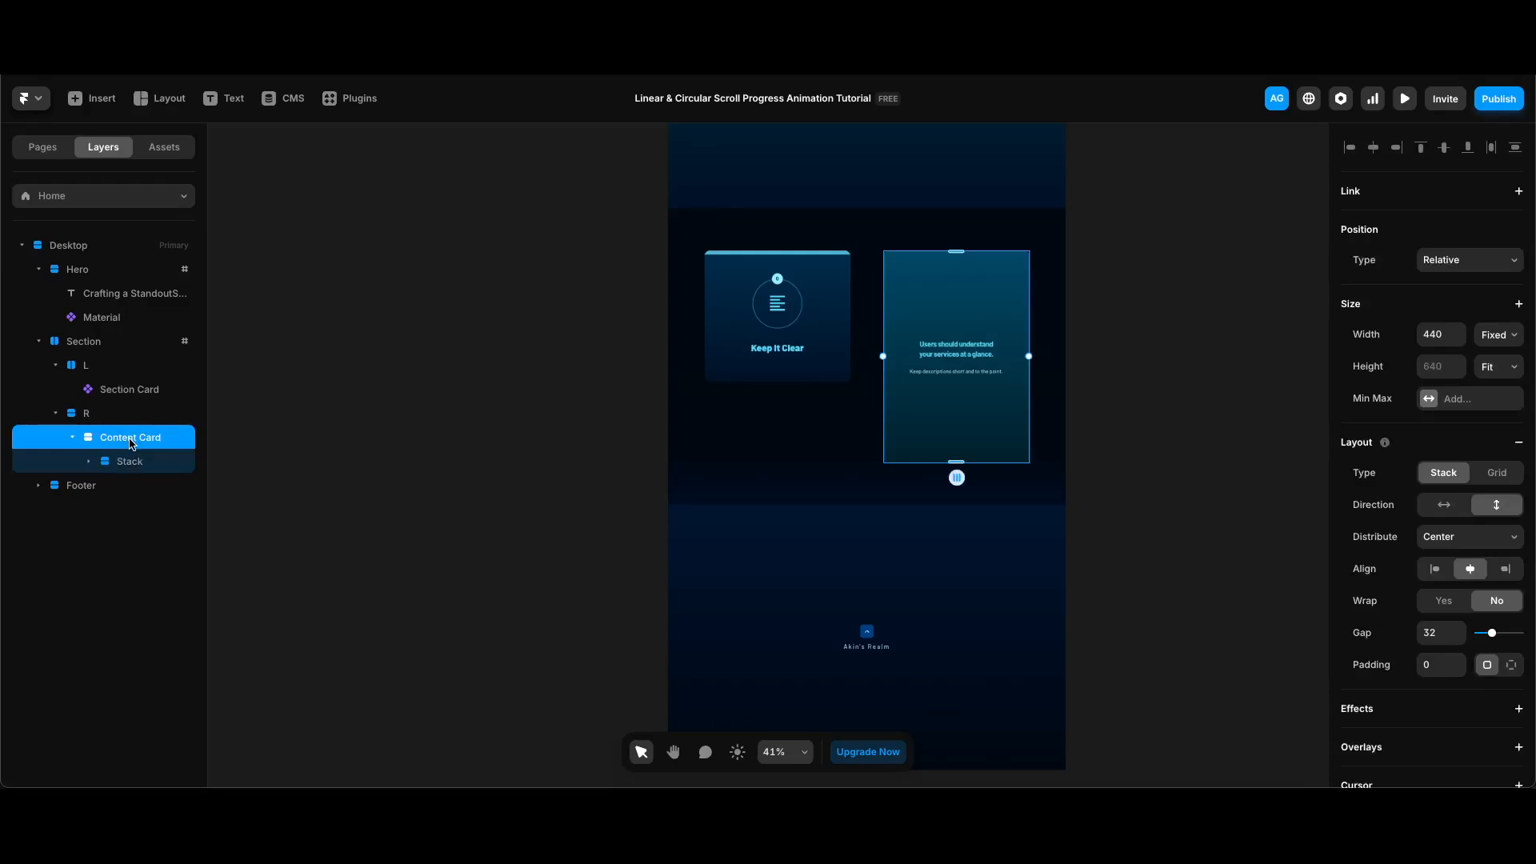
pyautogui.click(126, 463)
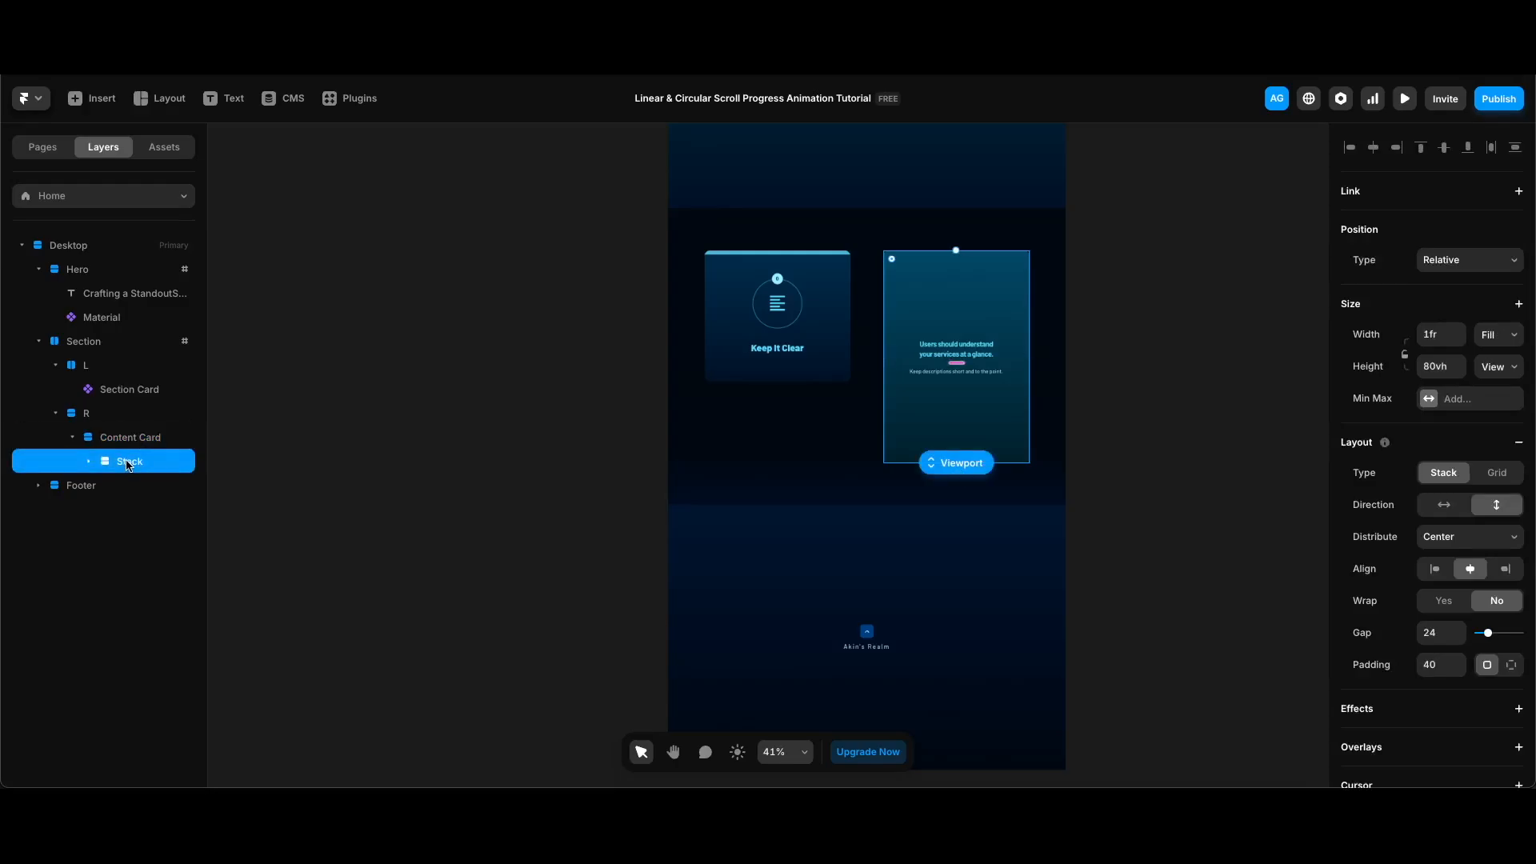
pyautogui.click(131, 440)
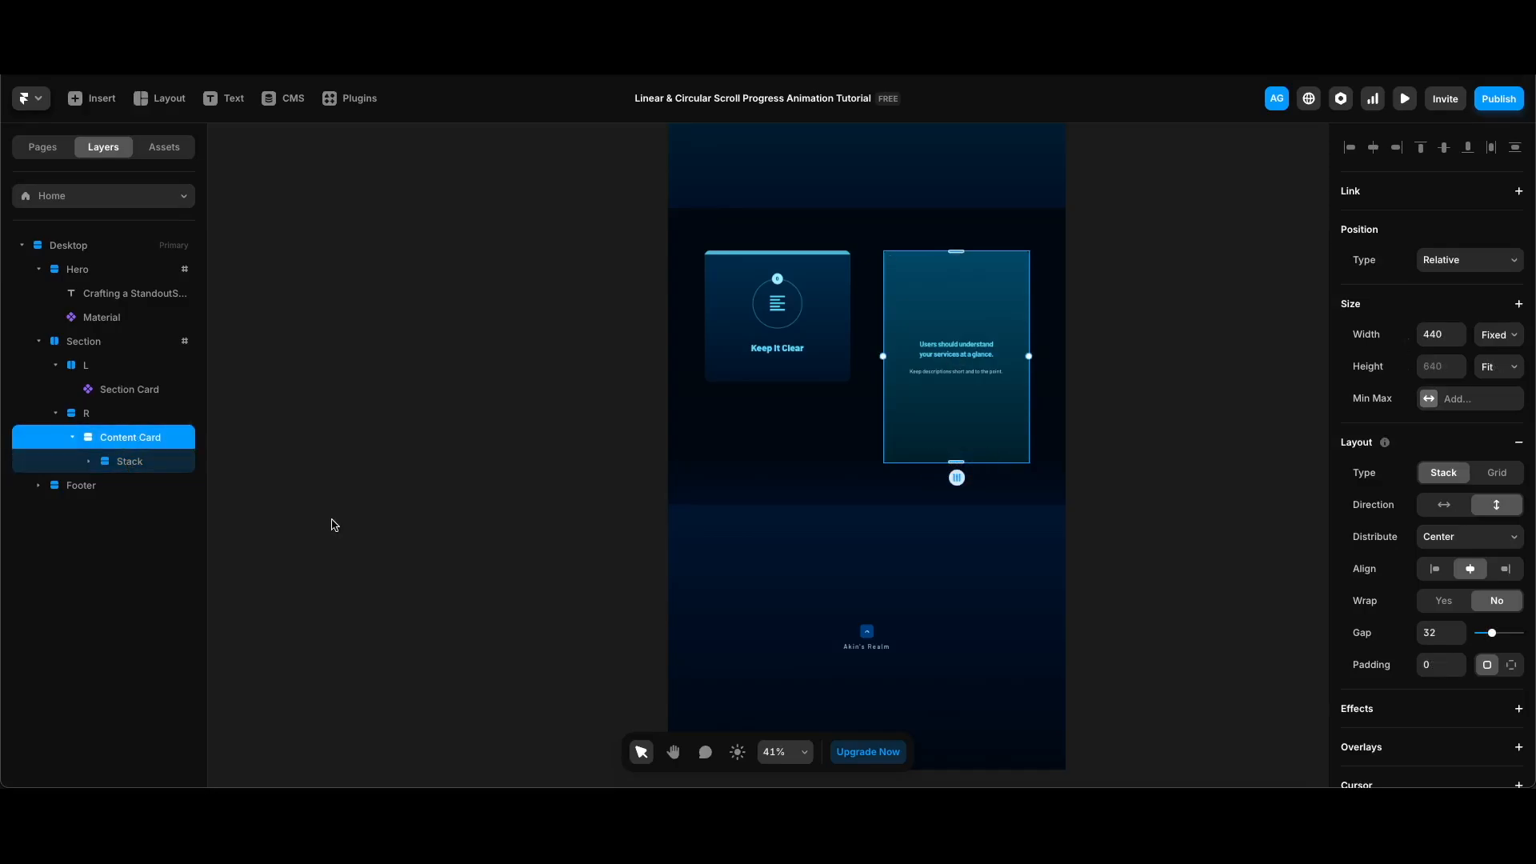
pyautogui.press('alt+super+k')
pyautogui.press('Return')
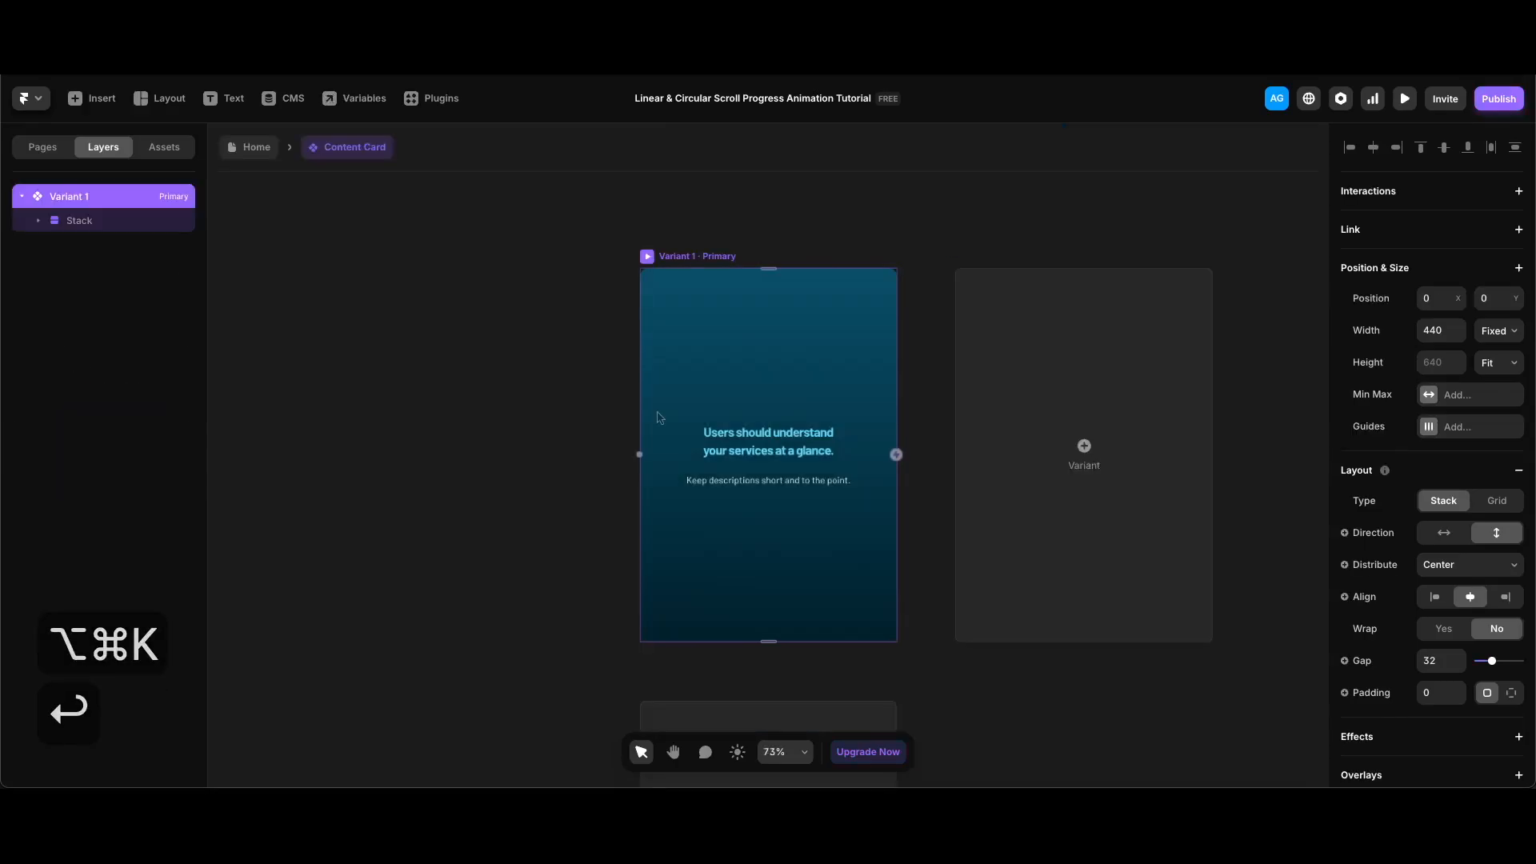
# Create a variable named Headline for the content of the card's "Users should understand your services at a glance." text.
pyautogui.click(693, 428)
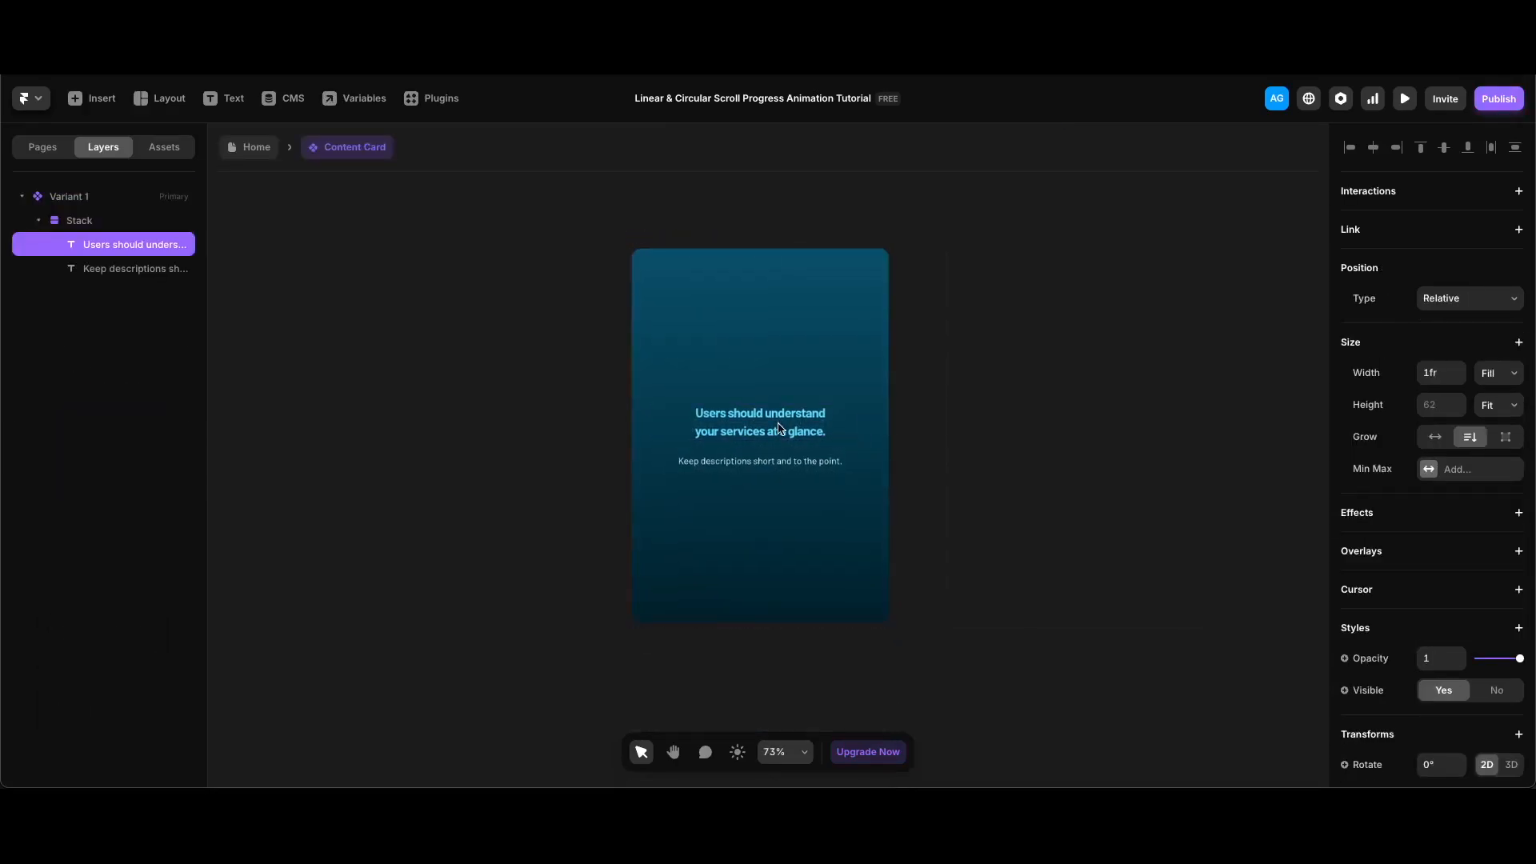
pyautogui.scroll(-5, 1493, 580)
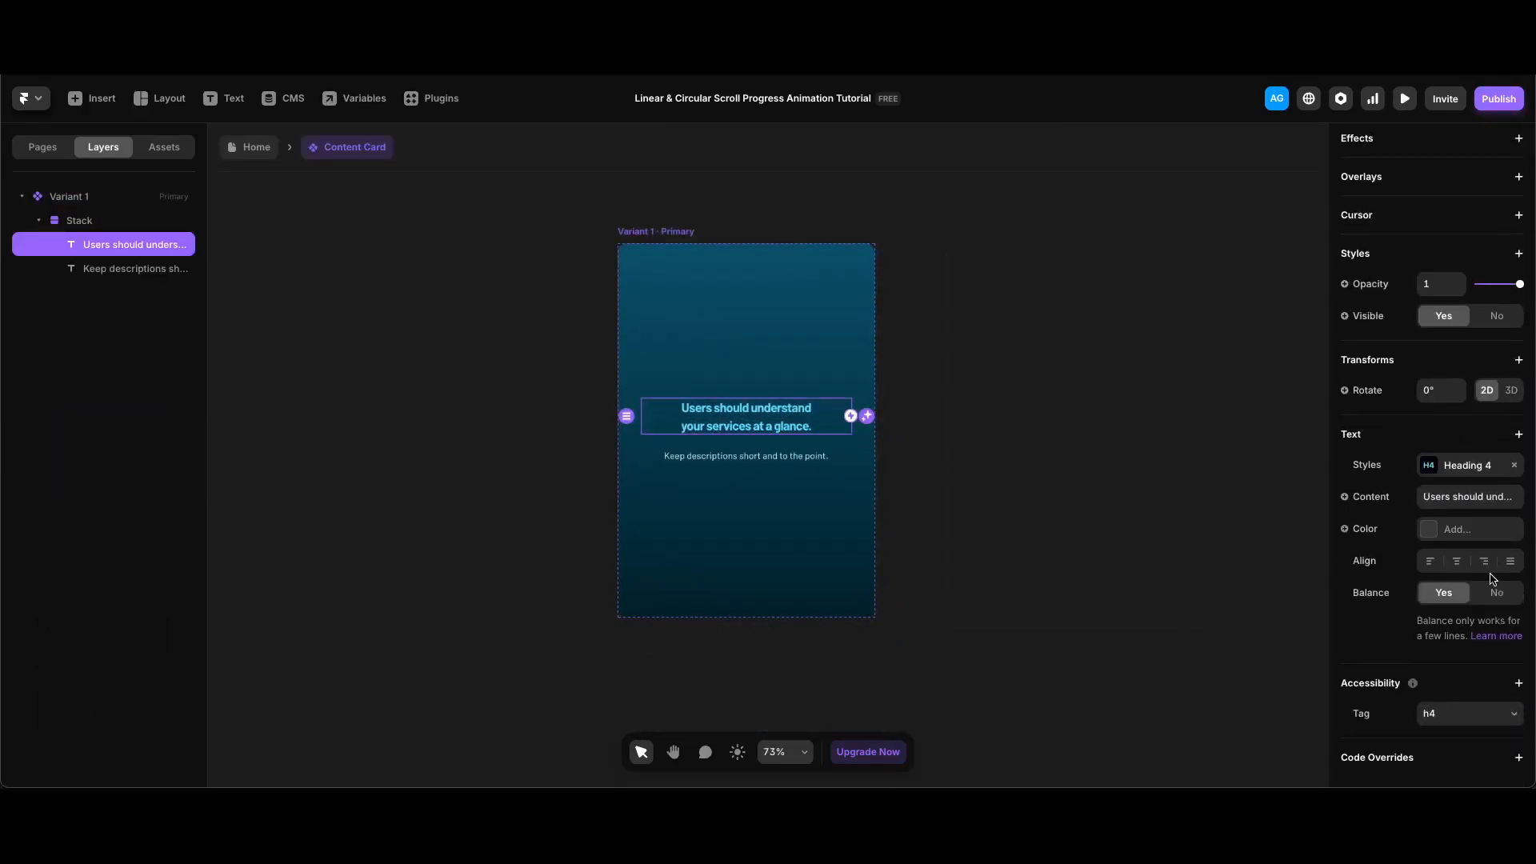
pyautogui.click(1373, 499)
pyautogui.moveTo(1377, 526)
pyautogui.click(1285, 552)
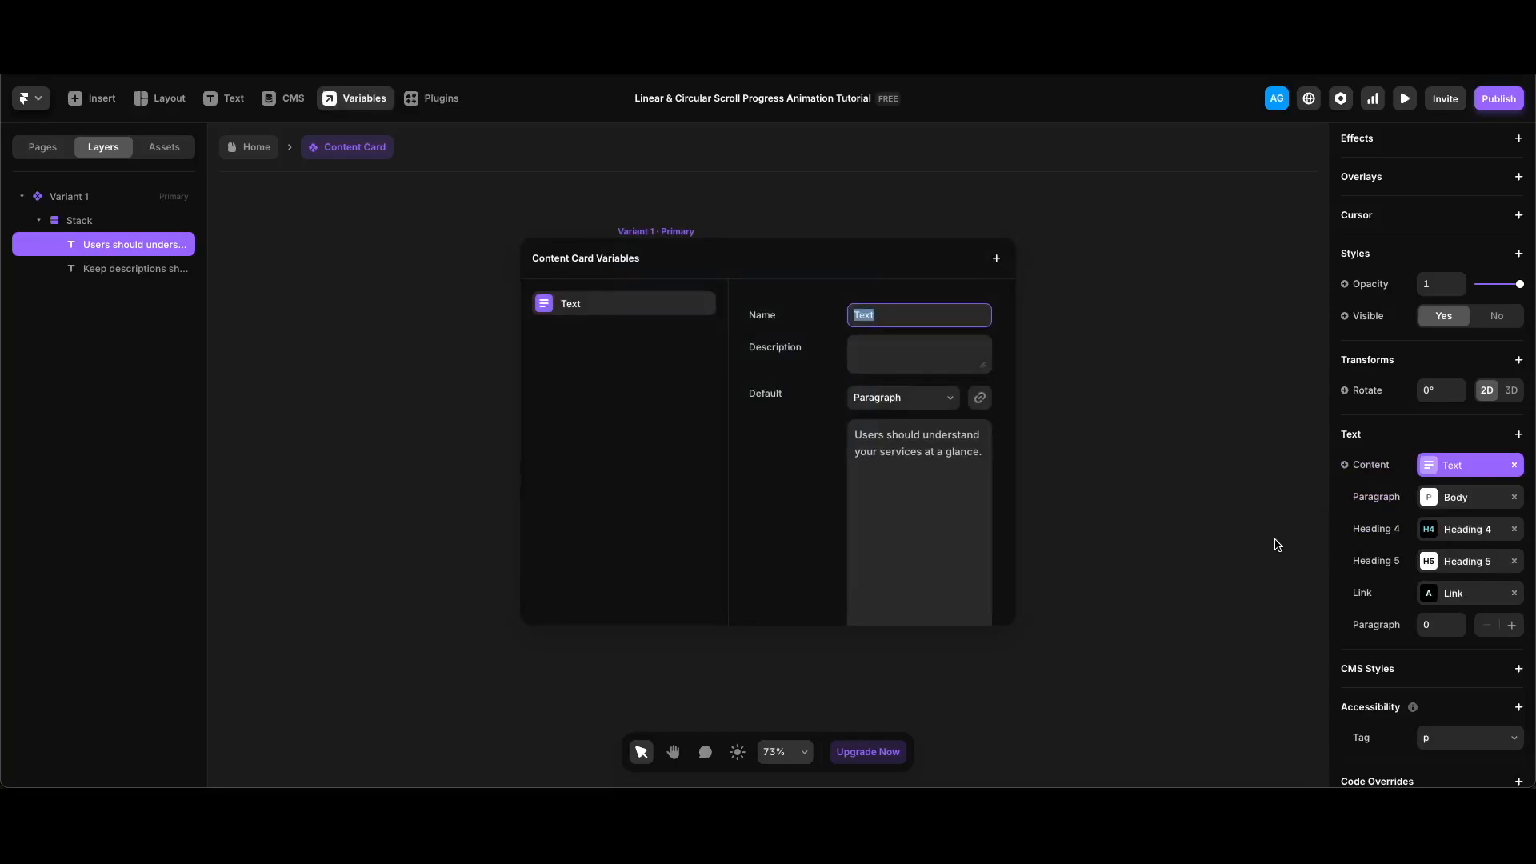
pyautogui.write('Headline')
pyautogui.press('Return')
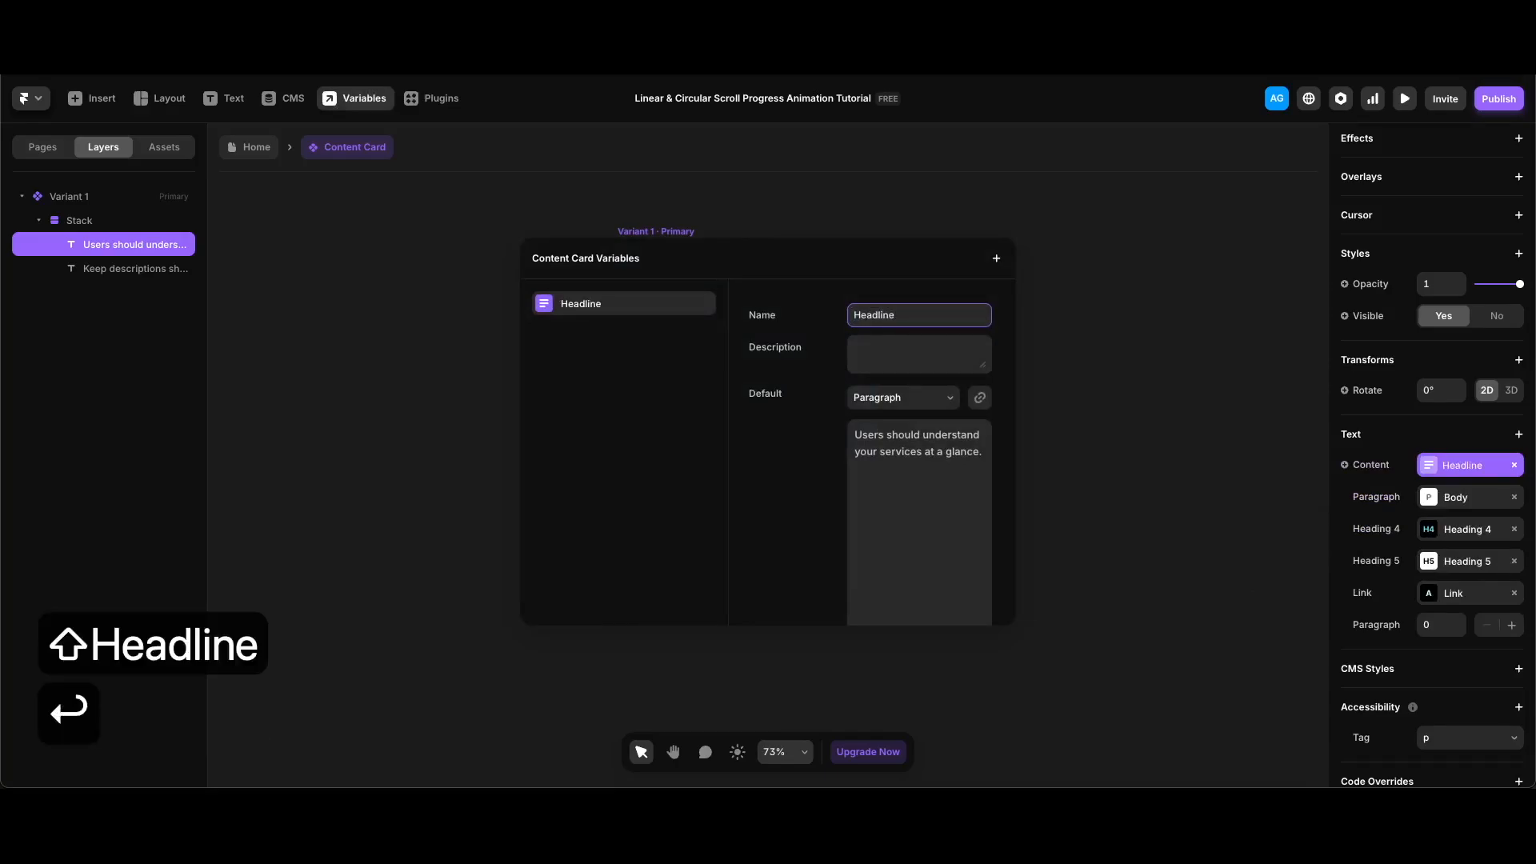
# Set the Headline variable's default text to the Heading 4 style and close the Content Card variables.
pyautogui.click(910, 403)
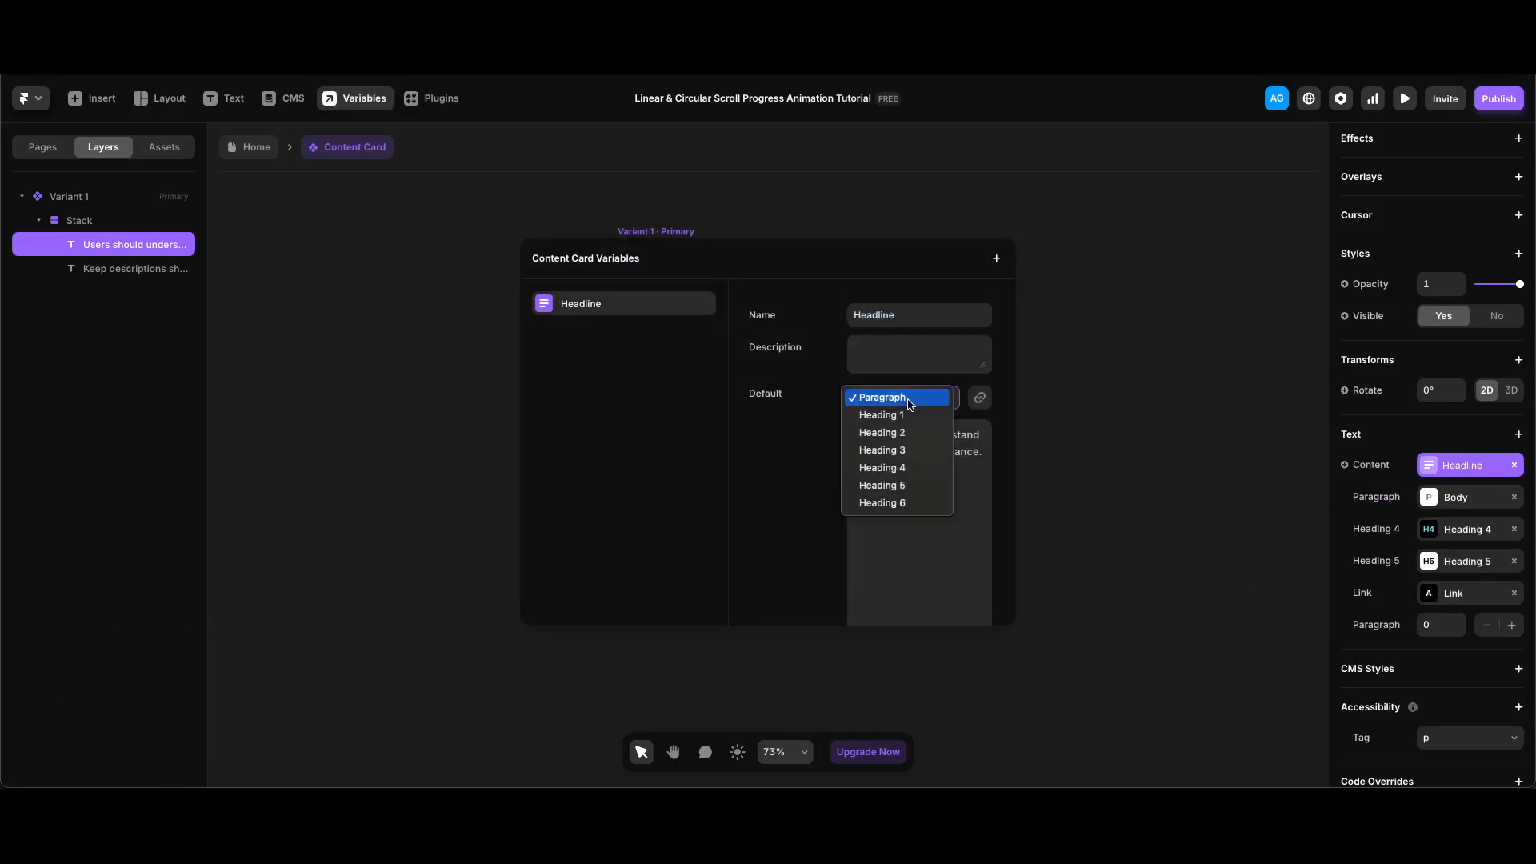
pyautogui.click(910, 468)
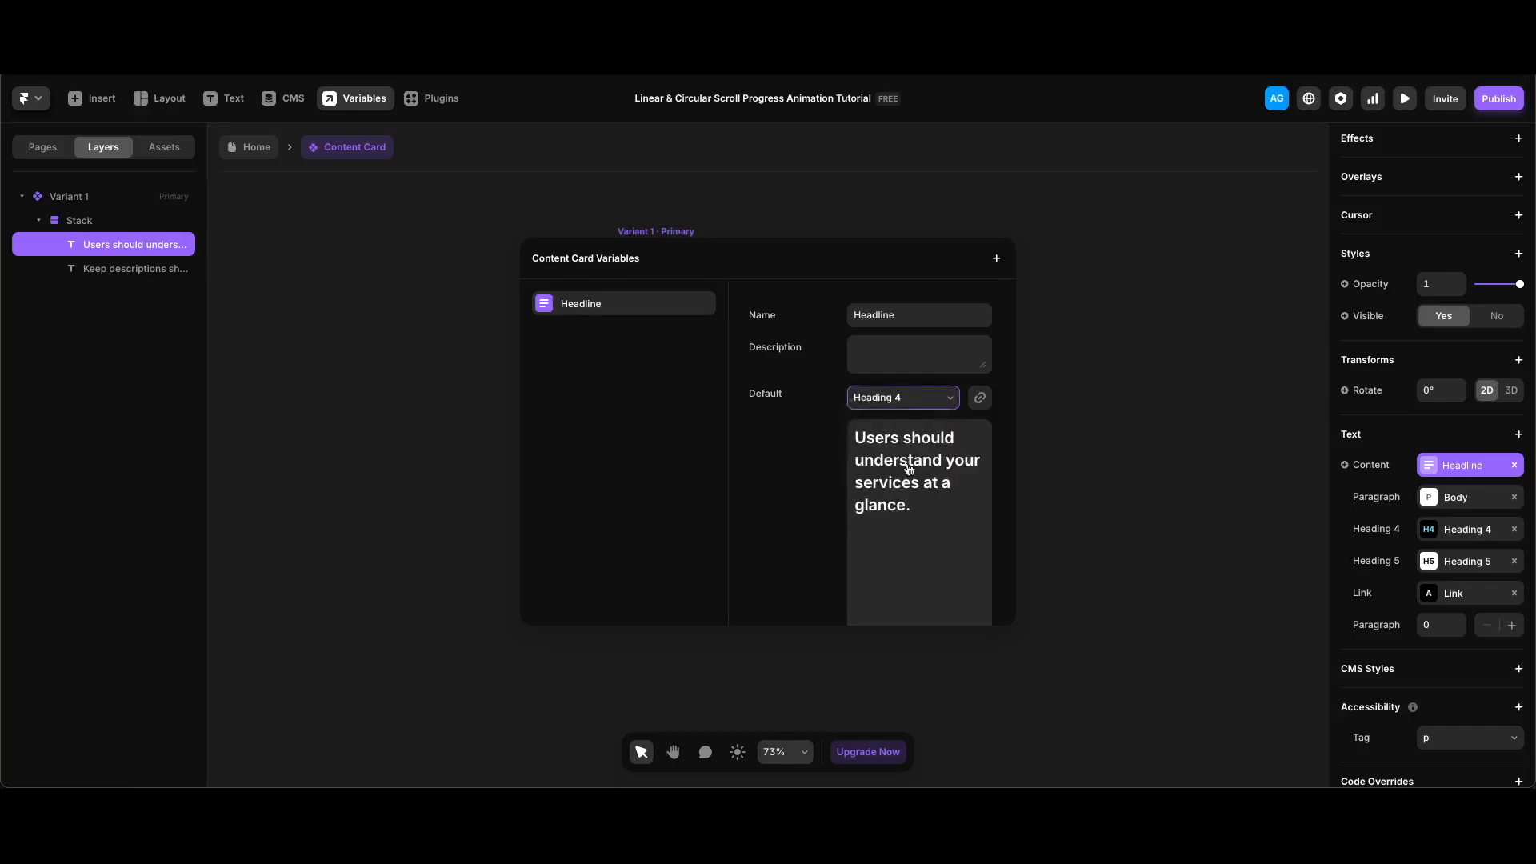
pyautogui.click(1125, 473)
# Create a variable named Text for the content of the card's "Keep descriptions short and to the point." text and return to the Home page.
pyautogui.click(760, 459)
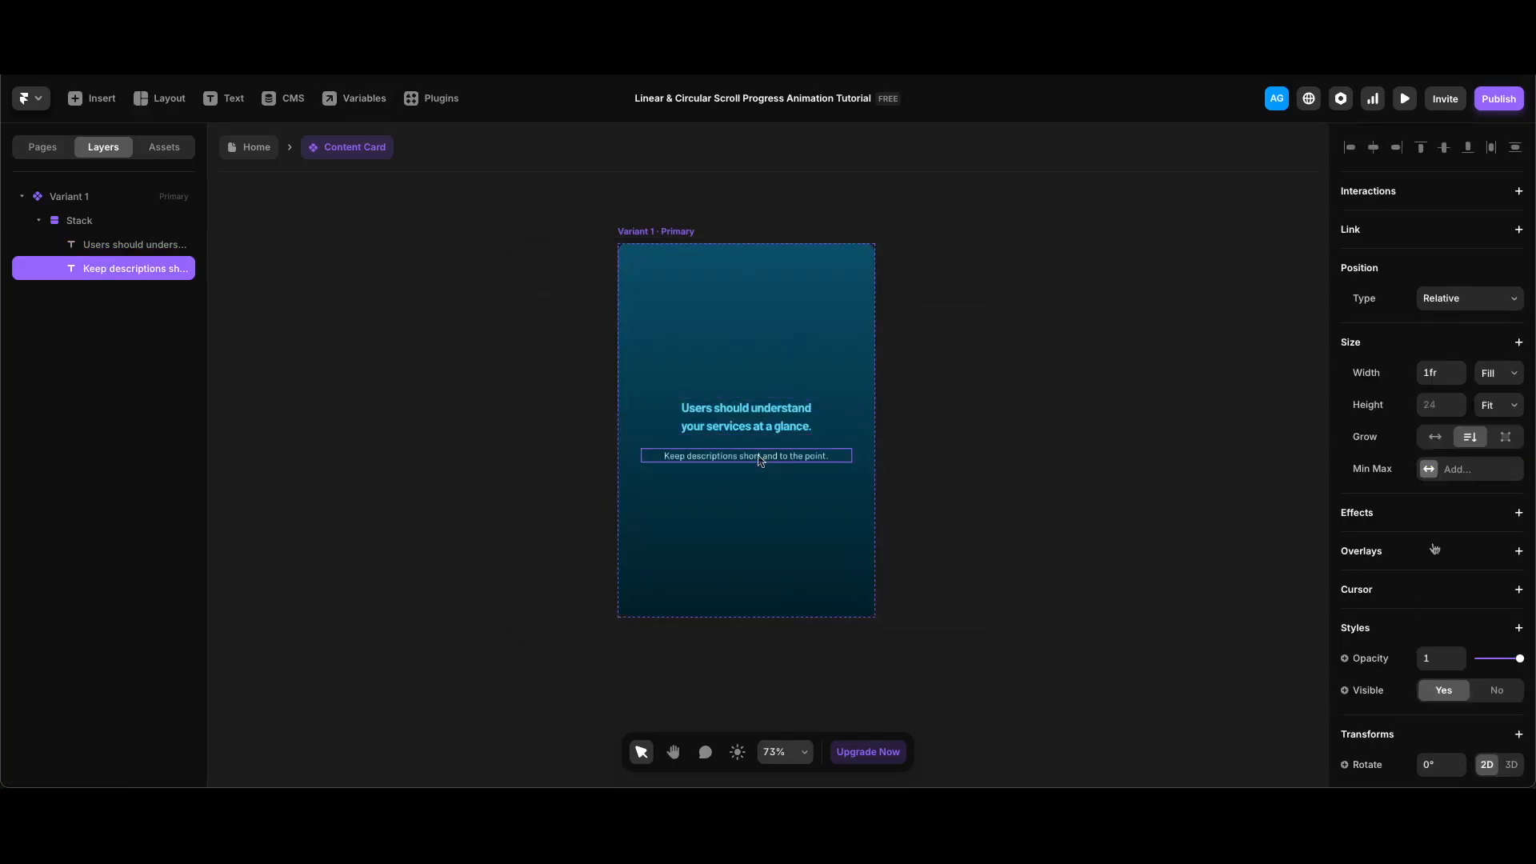
pyautogui.scroll(-5, 1397, 500)
pyautogui.click(1386, 497)
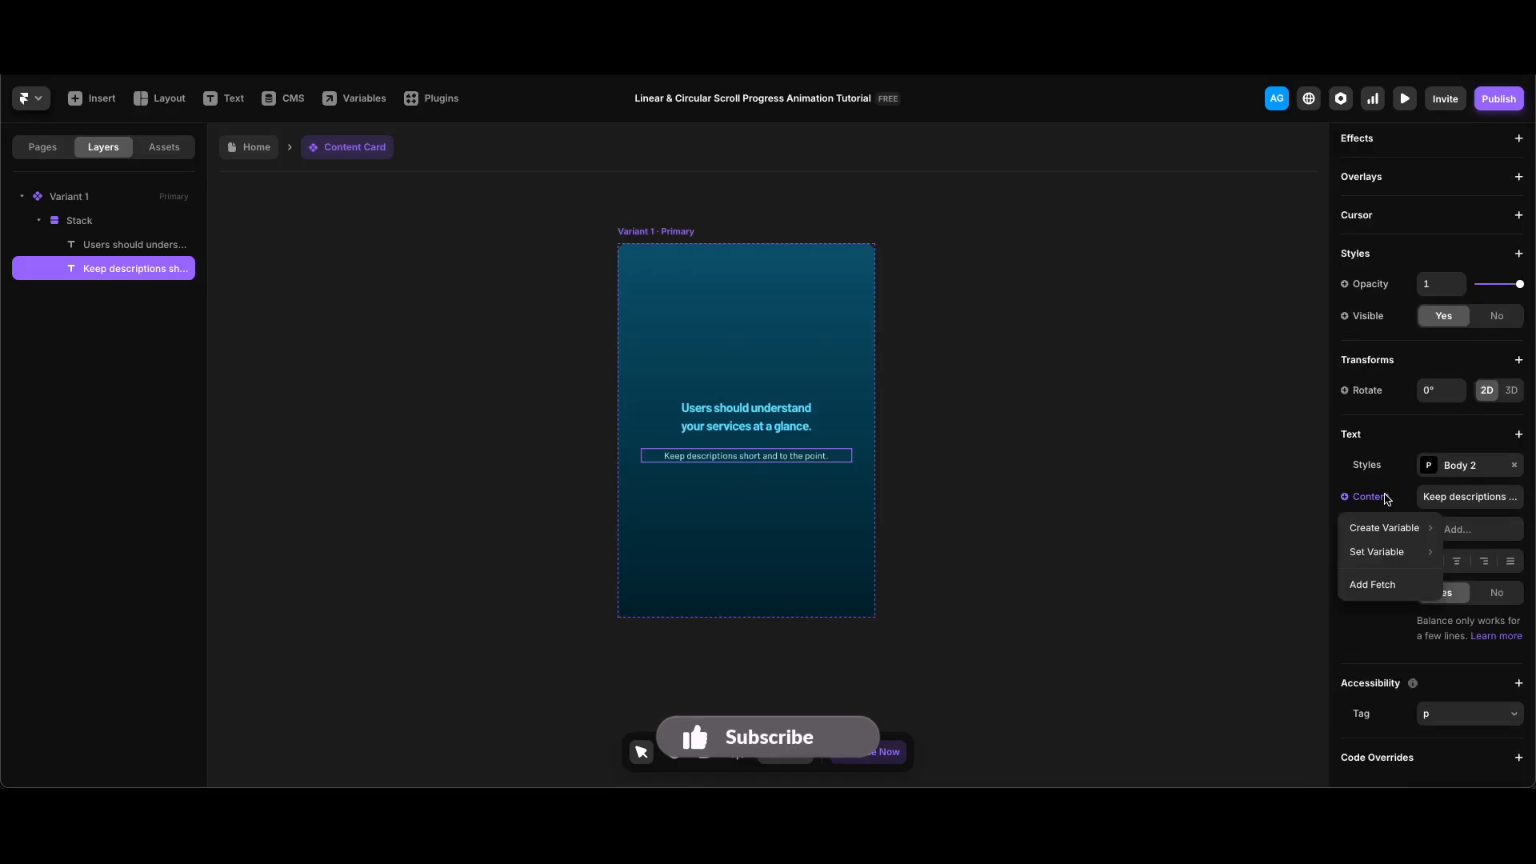
pyautogui.moveTo(1384, 528)
pyautogui.click(1298, 550)
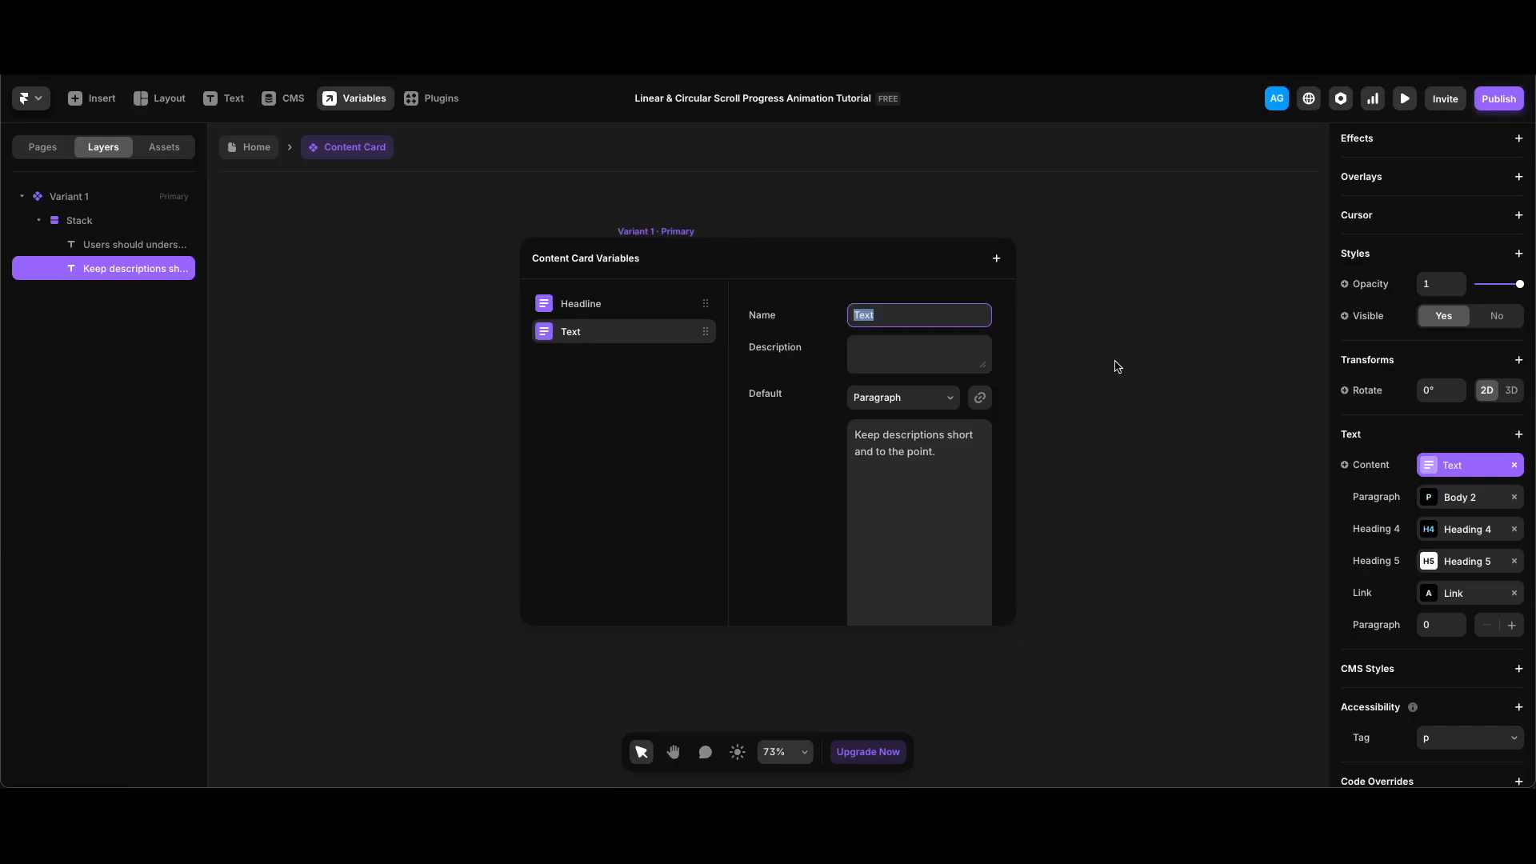
pyautogui.click(1118, 367)
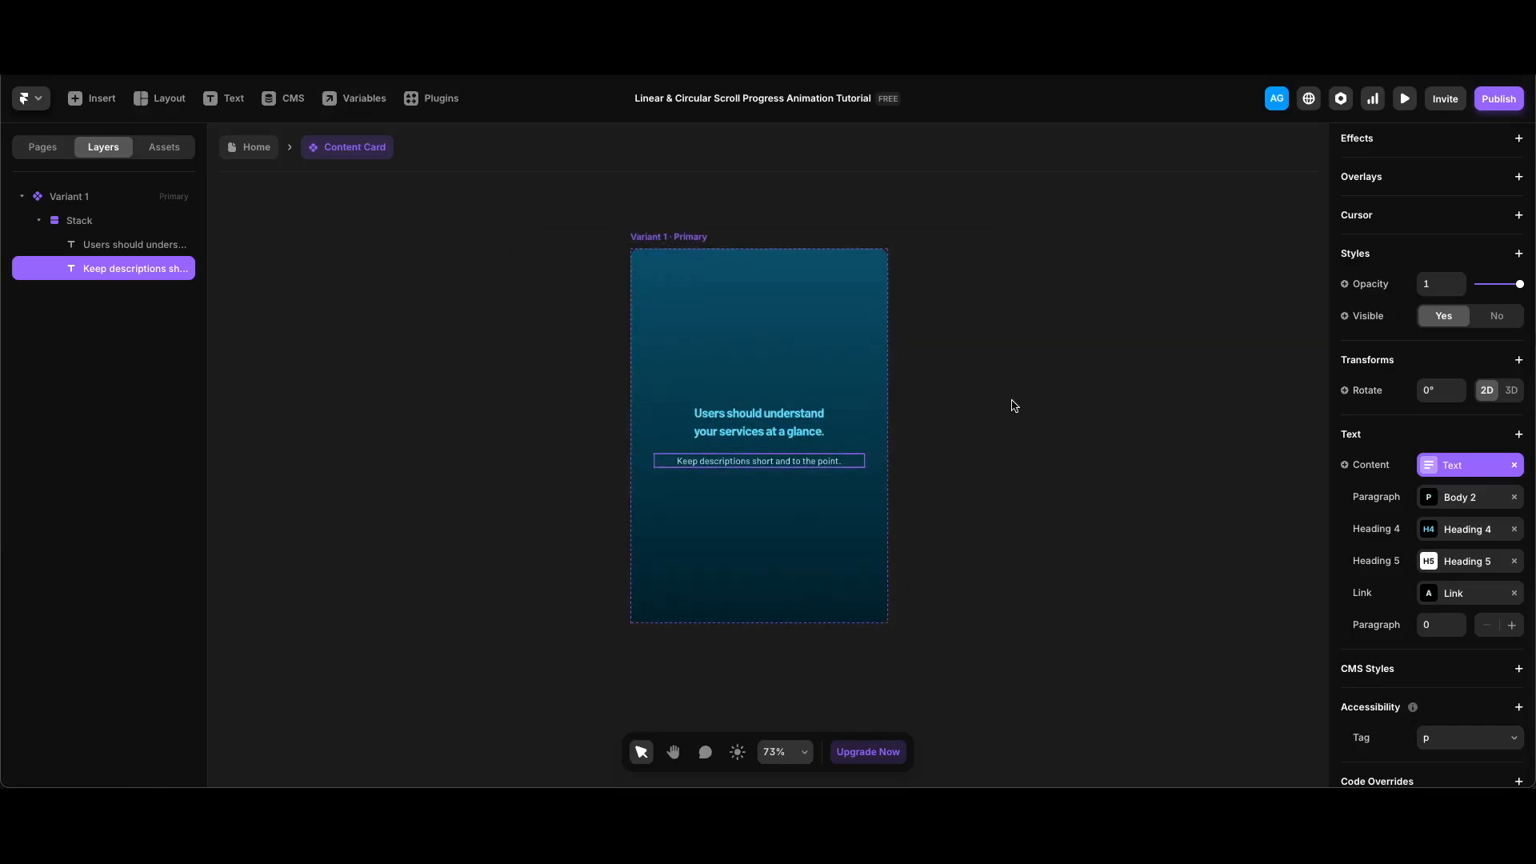
pyautogui.press('Escape')
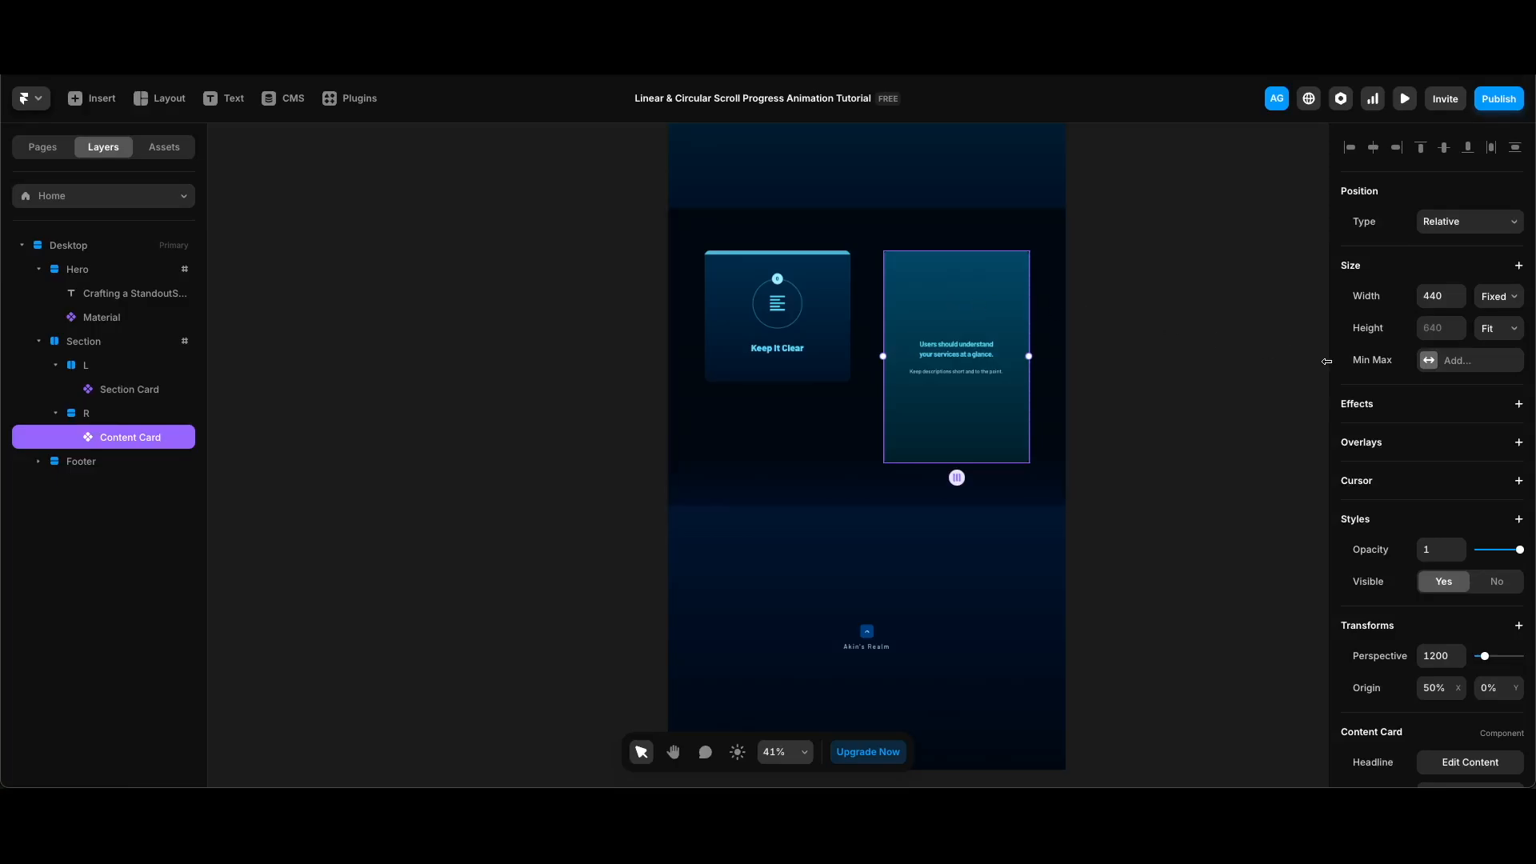
# Add a Scroll Animation effect to the Content Card, triggered by Layer in View with a centered start.
pyautogui.scroll(-2, 1424, 360)
pyautogui.click(1519, 250)
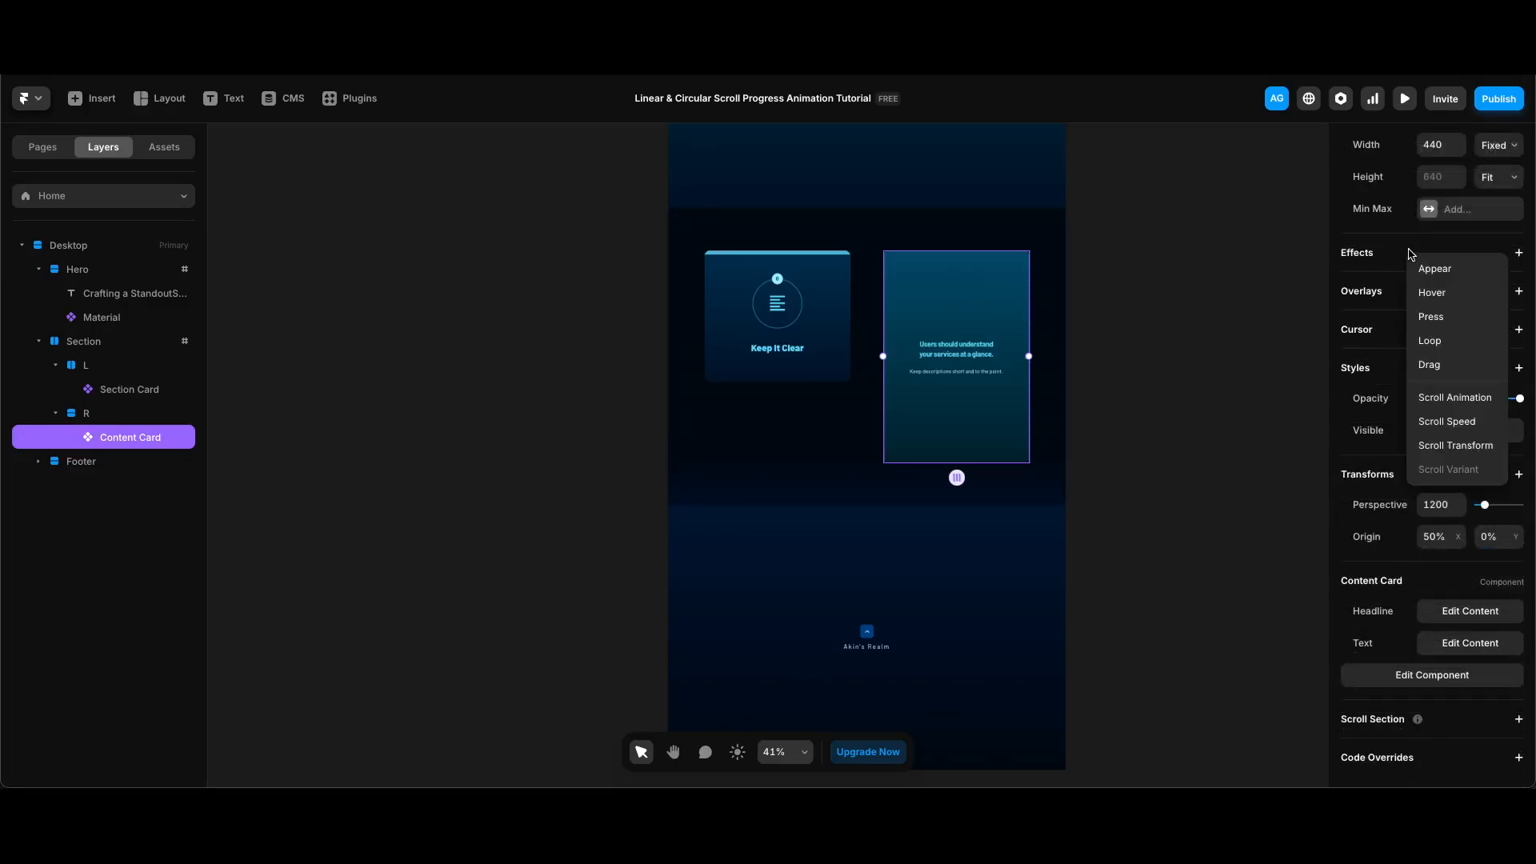
pyautogui.click(1440, 410)
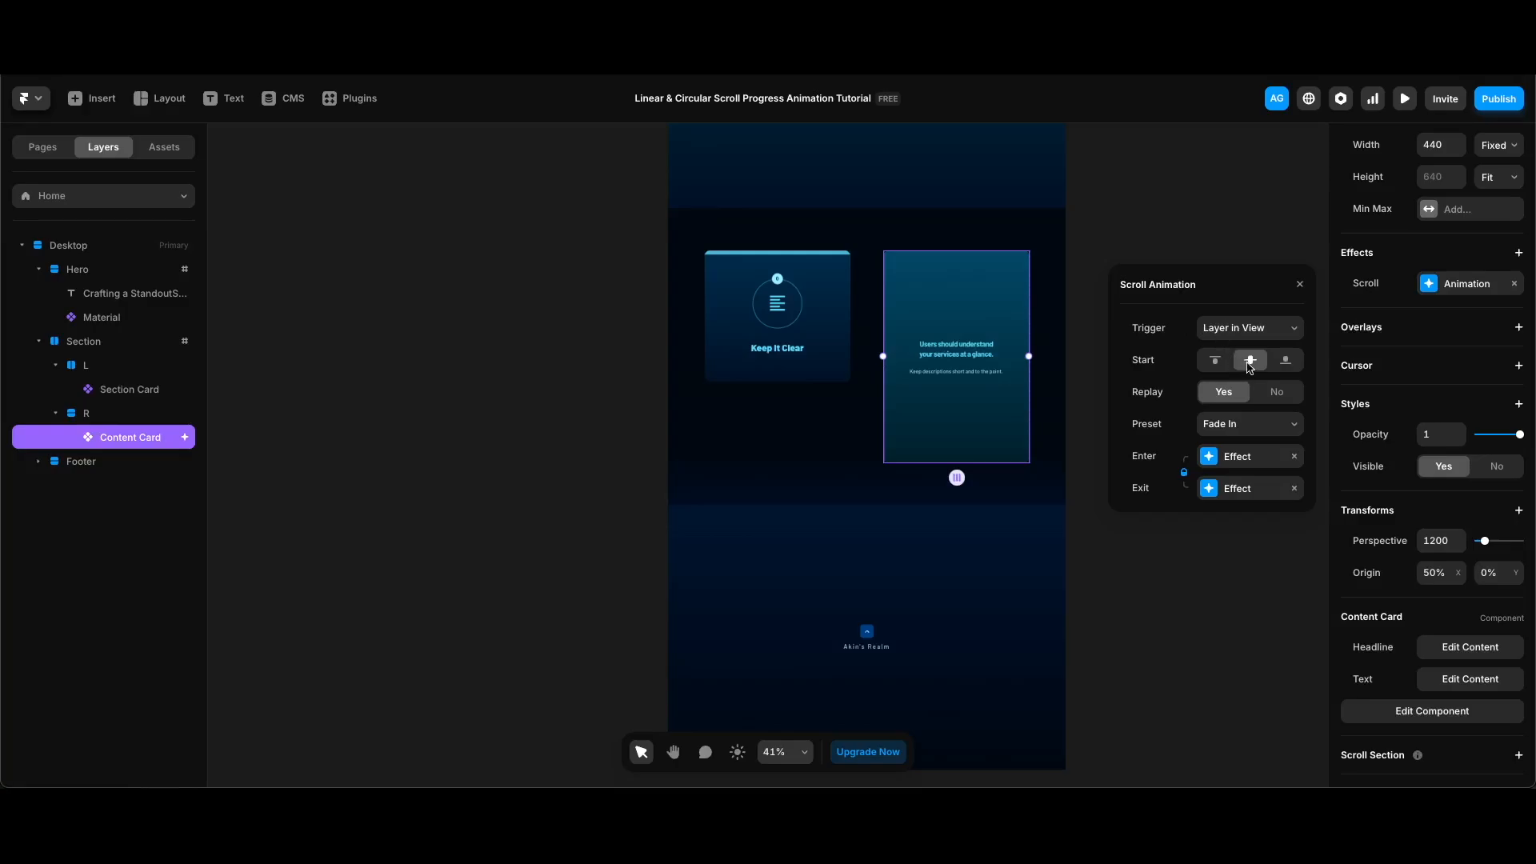
# Set the scroll animation's Enter and Exit opacity to 0.3 and scale to 0.8.
pyautogui.click(1252, 463)
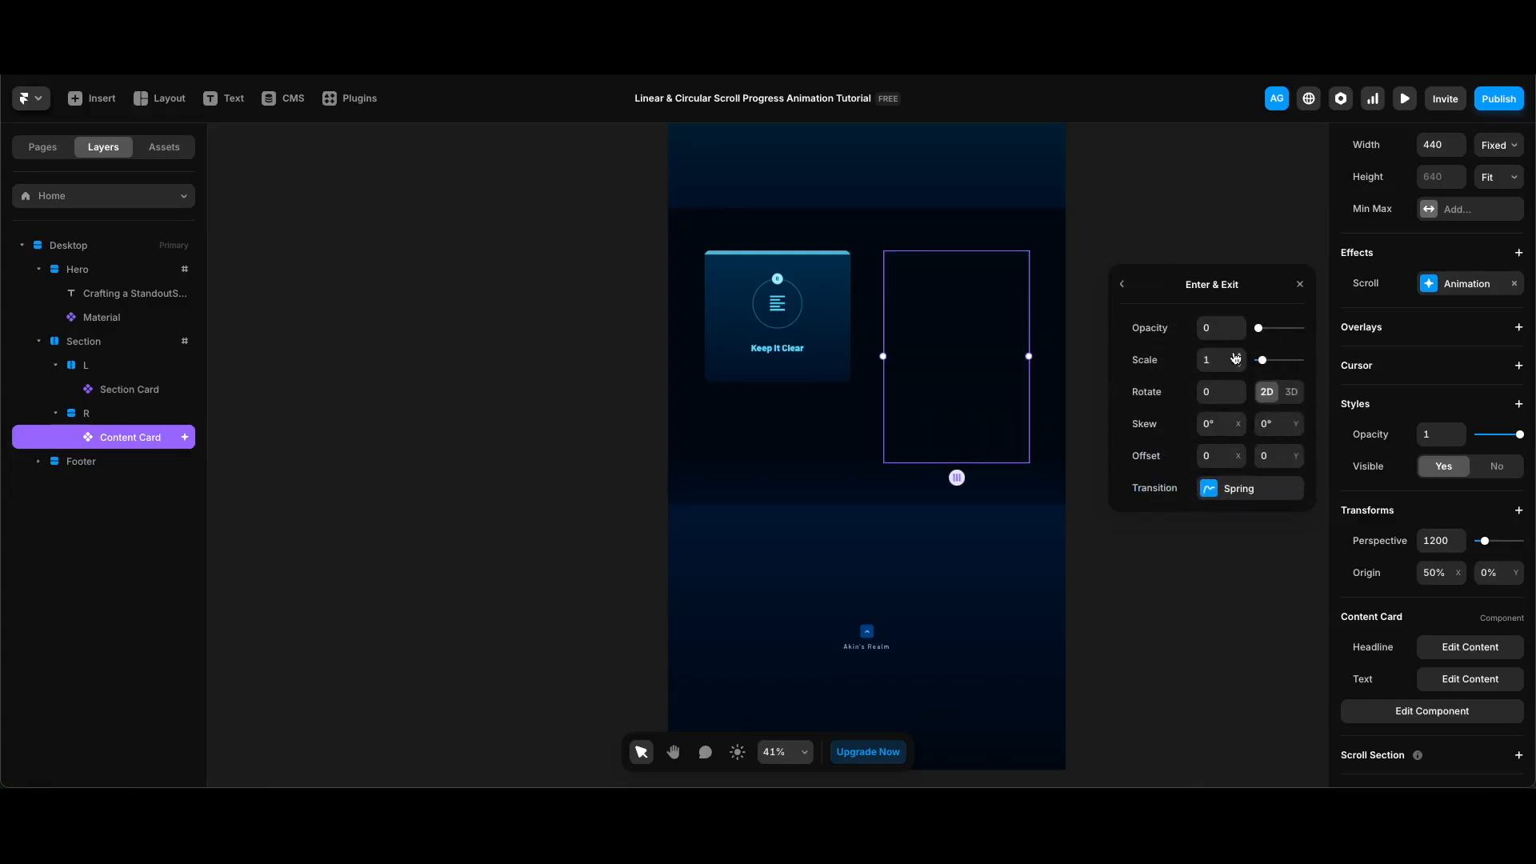
pyautogui.click(1223, 331)
pyautogui.write('0.3')
pyautogui.click(1209, 361)
pyautogui.write('.8')
pyautogui.press('Return')
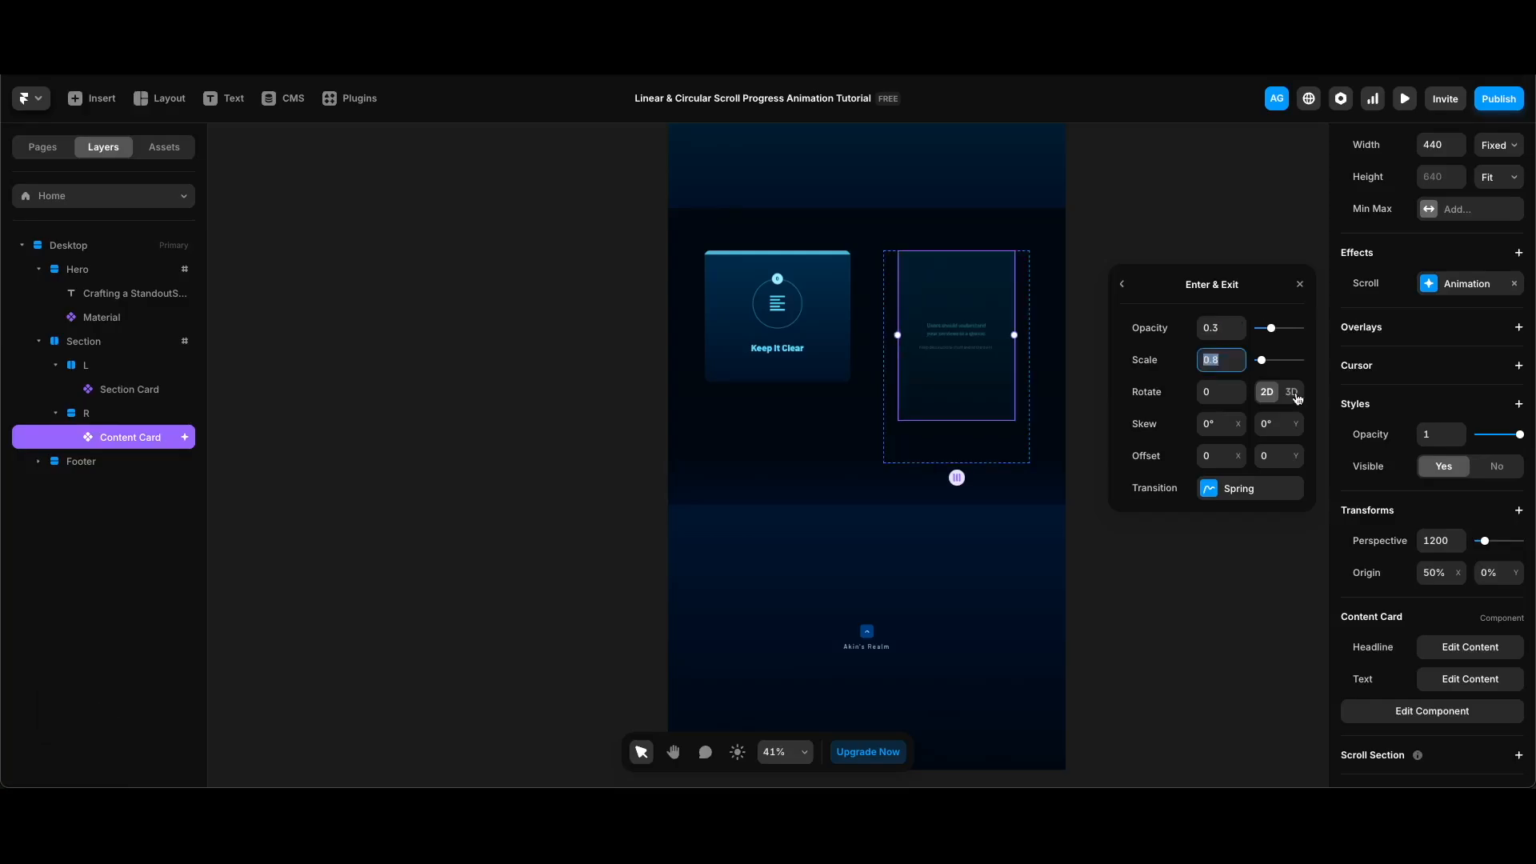
# Switch the Enter and Exit effect's rotation to 3D, set the X rotation to 40°, and close the effect settings.
pyautogui.click(1292, 392)
pyautogui.click(1215, 425)
pyautogui.write('40')
pyautogui.press('Return')
pyautogui.click(1021, 302)
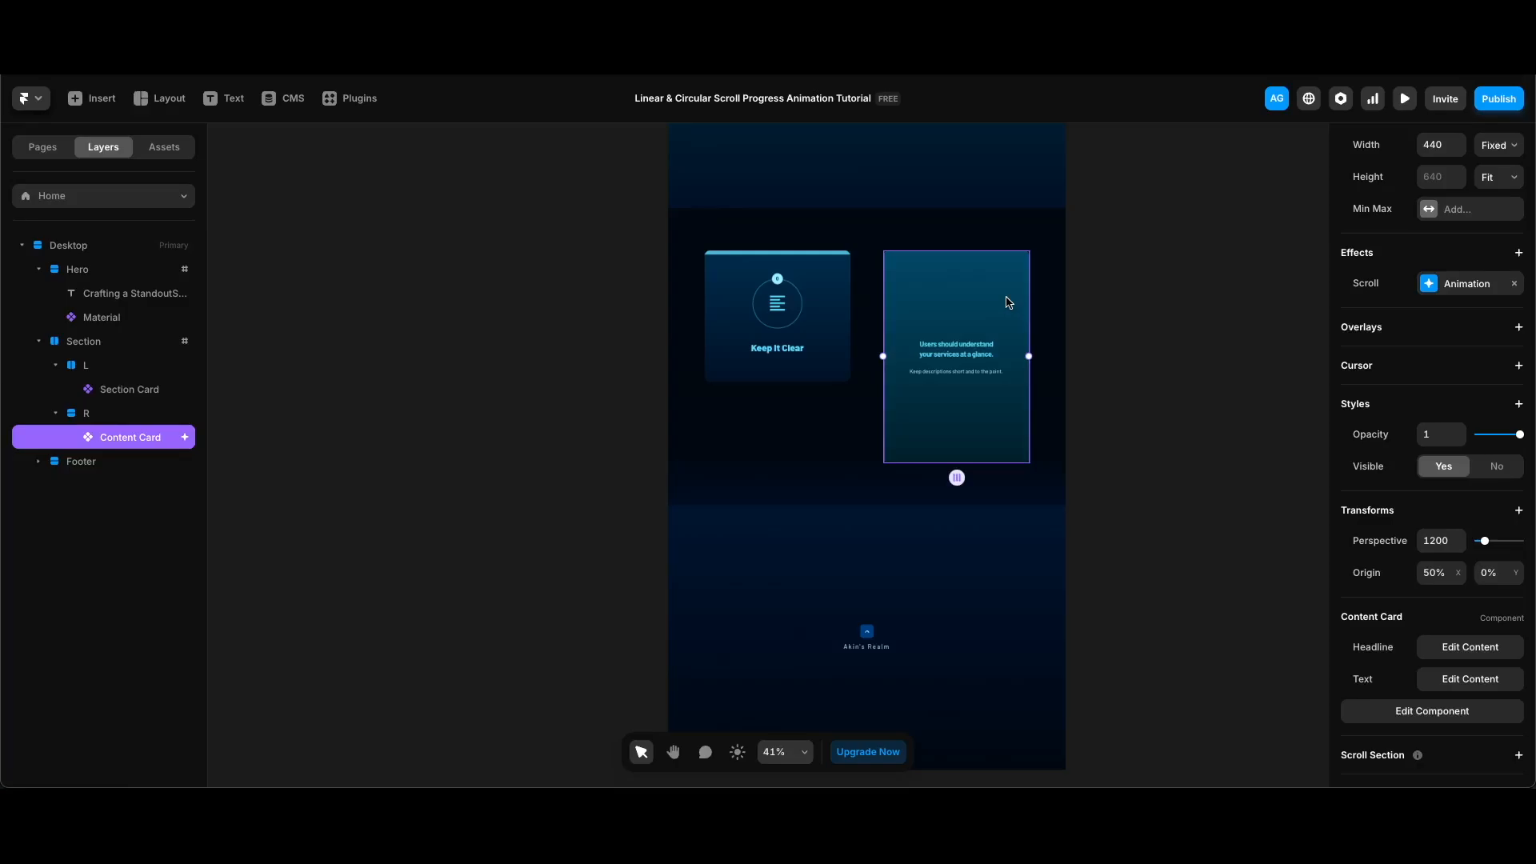
# Duplicate the Content Card three times so that the R stack holds four cards.
pyautogui.press('super+d')
pyautogui.press('super+d')
pyautogui.press('super+d')
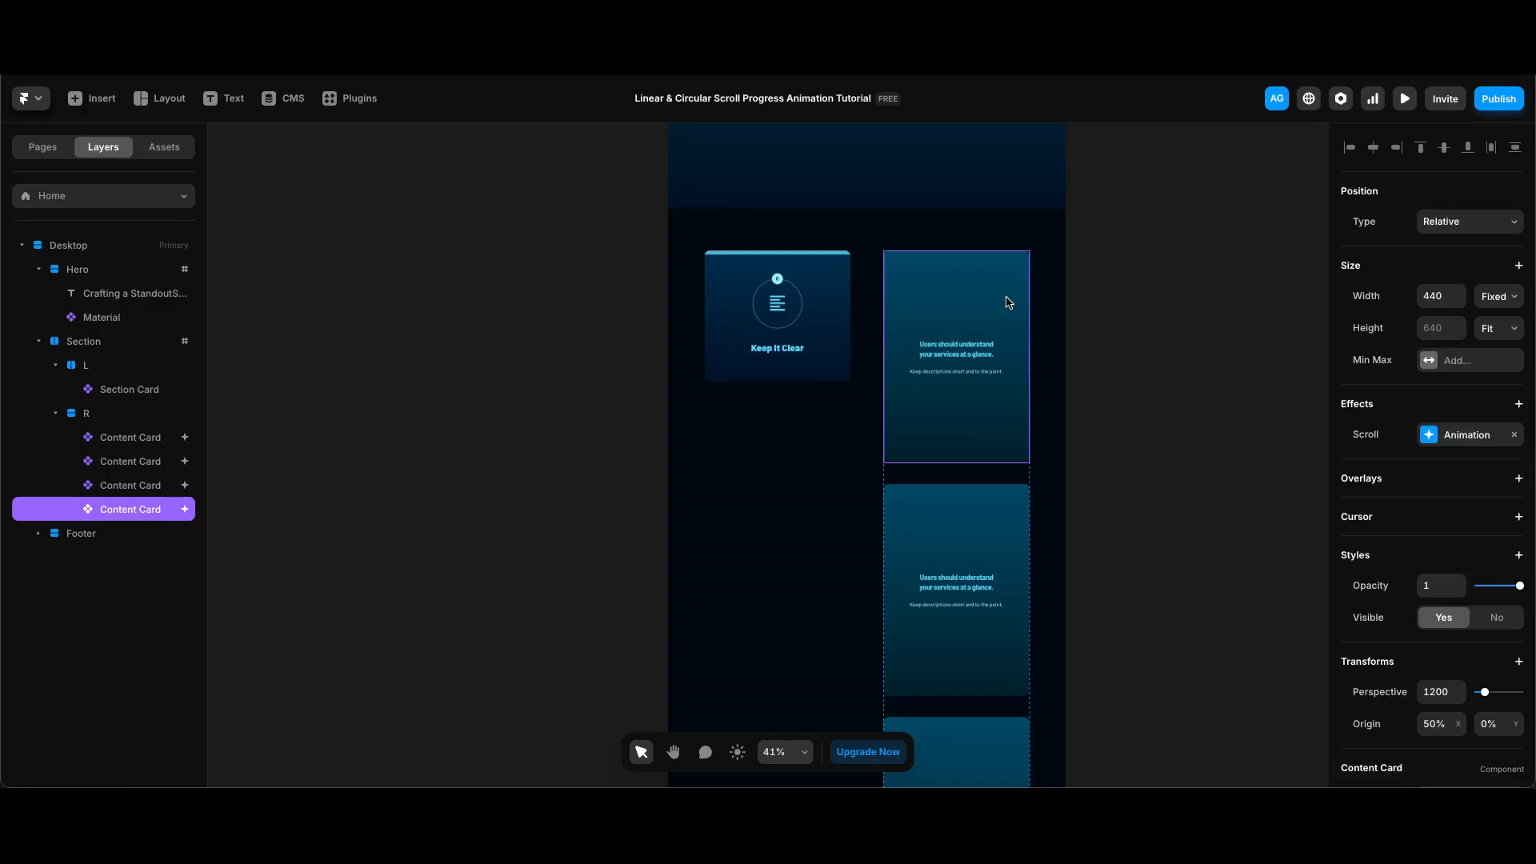
# Fill in the Content Cards' headlines and texts, giving the last card "Display recognizable client logos or awards." and "Familiar names help establish trust.".
pyautogui.click(1024, 507)
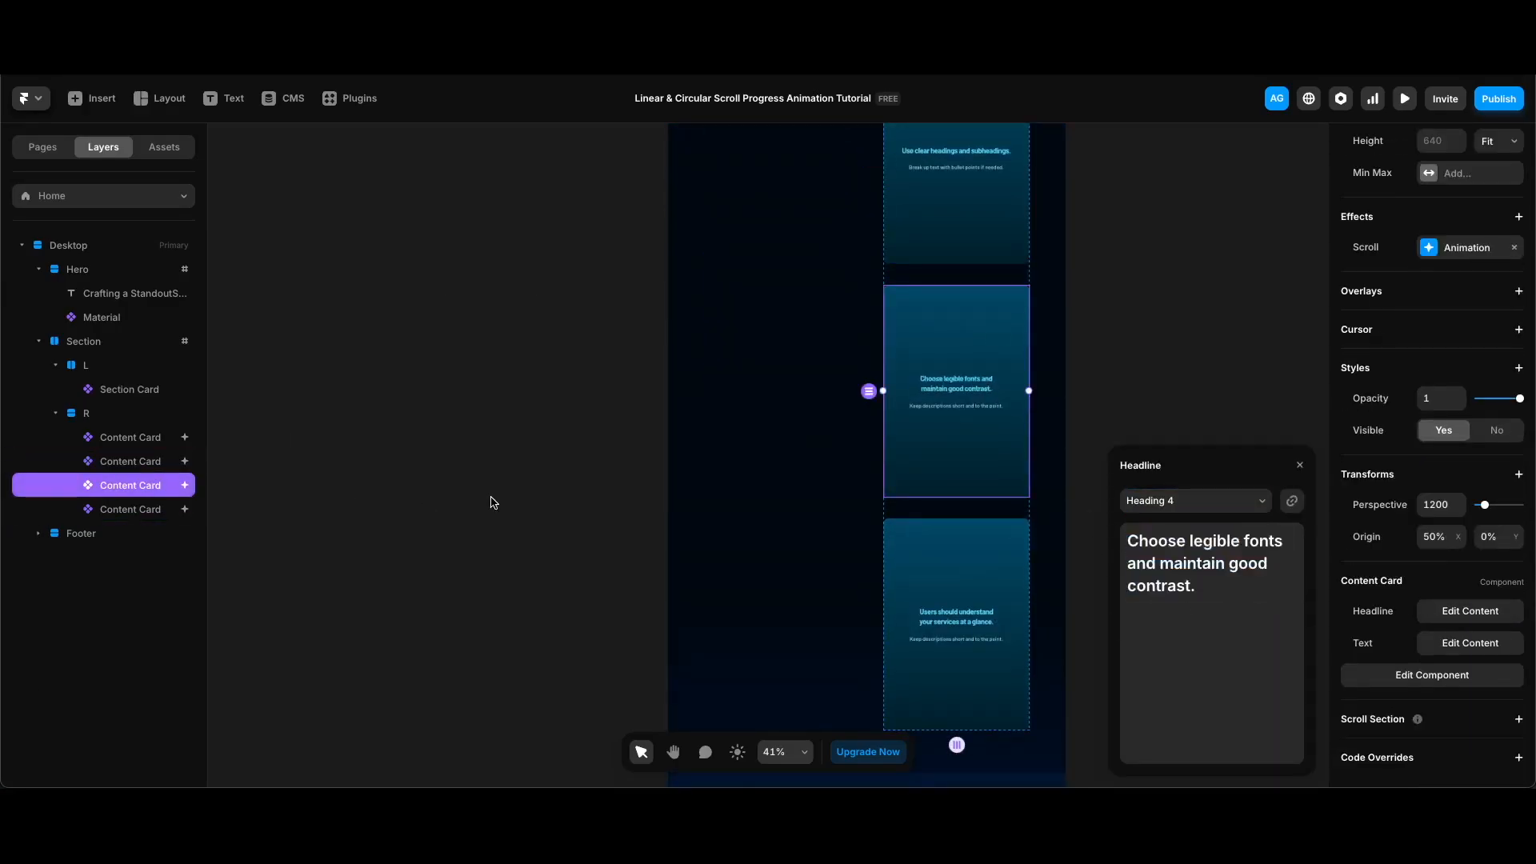
pyautogui.click(957, 638)
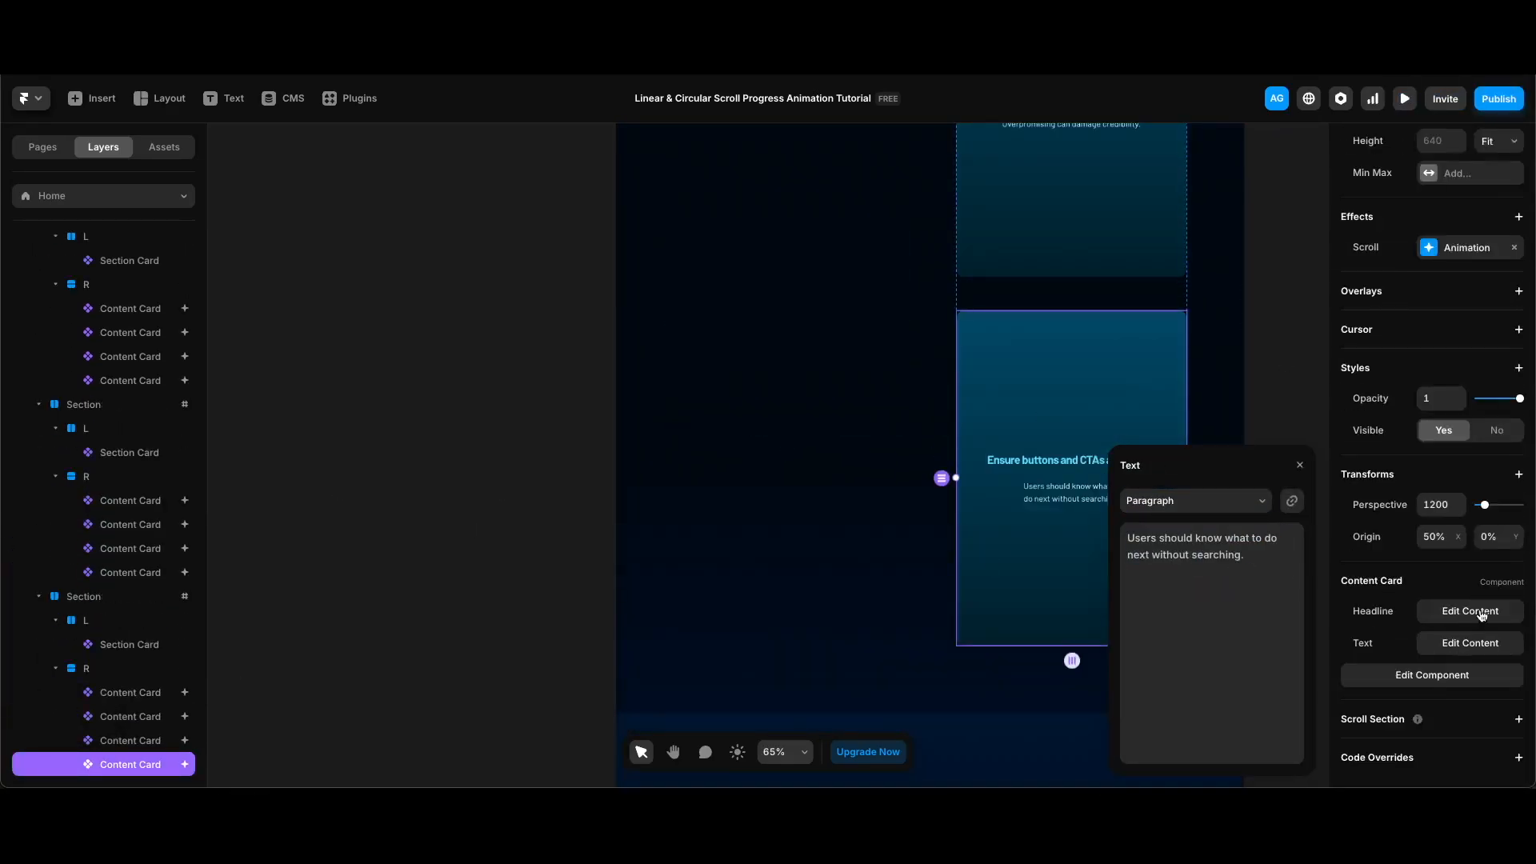
pyautogui.write('Familiar names help establish trust.')
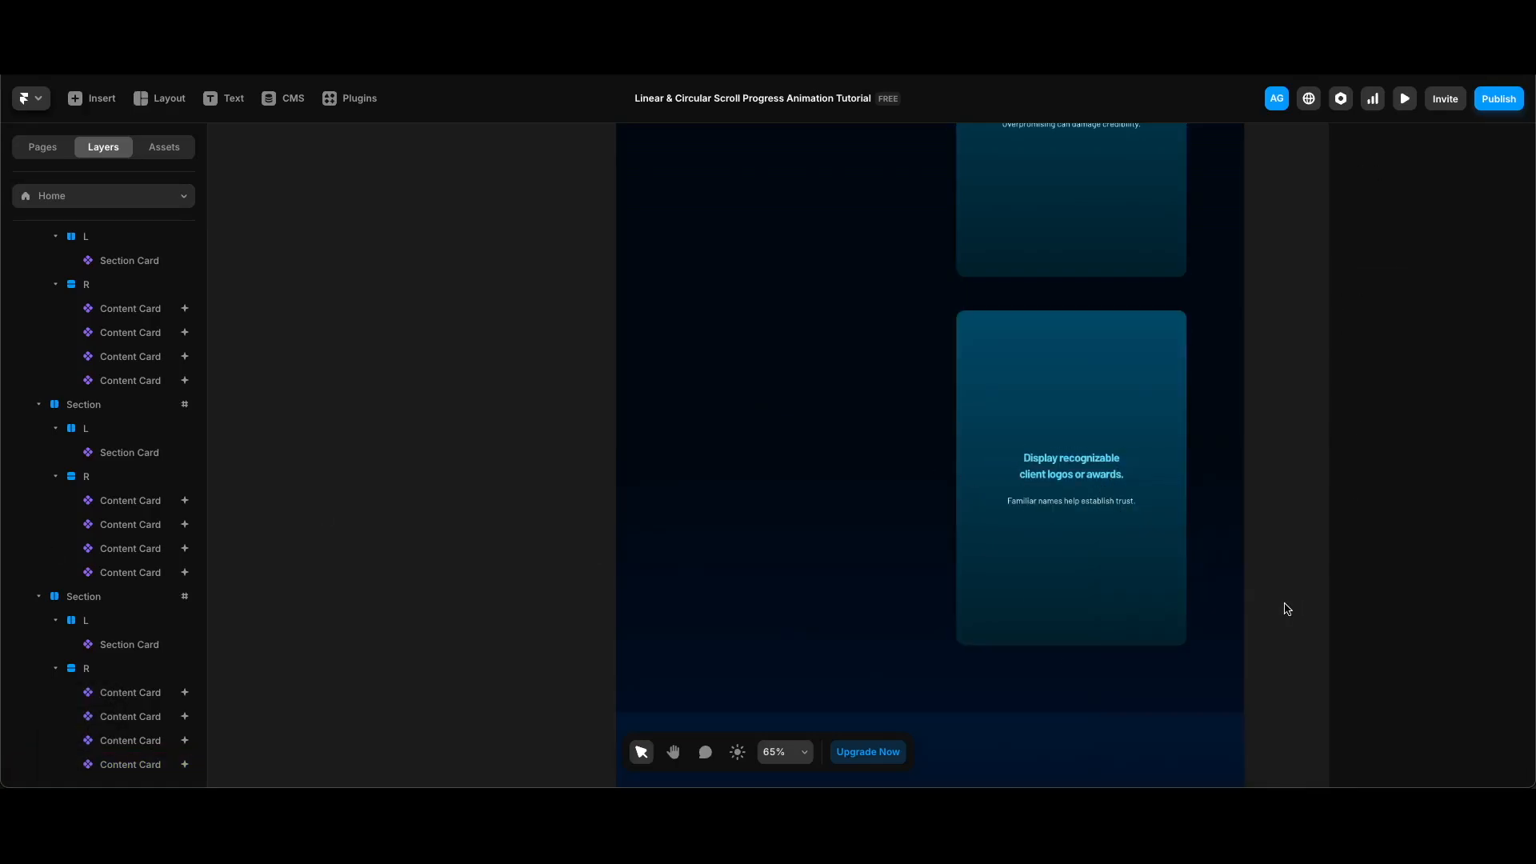
# Preview the page and examine the progress indicators, tilting section cards and content card animations through all sections.
pyautogui.press('super+p')
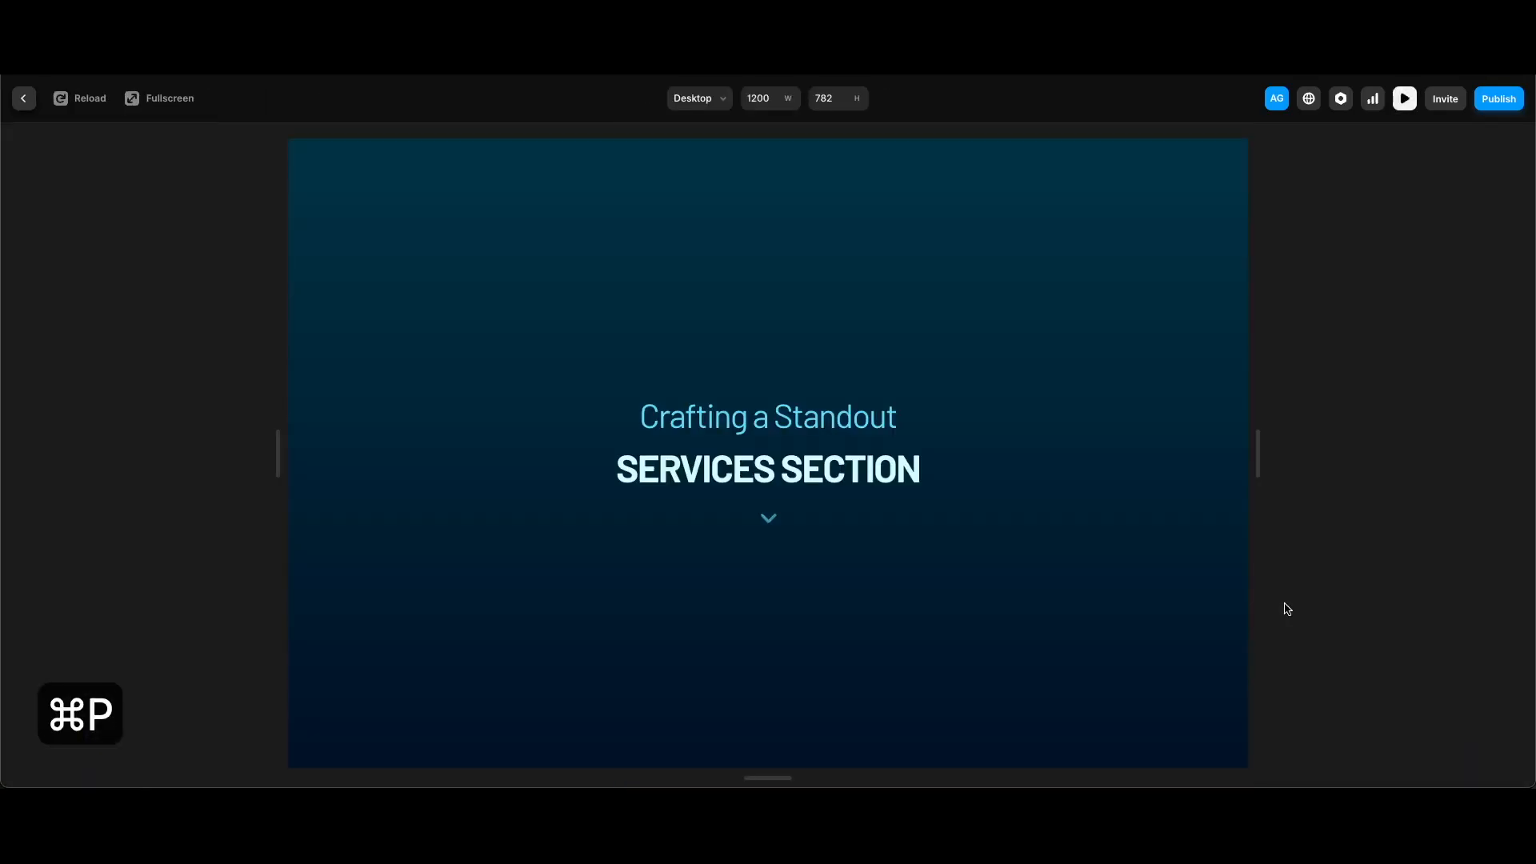
pyautogui.scroll(-10, 1283, 607)
pyautogui.scroll(-5, 1108, 625)
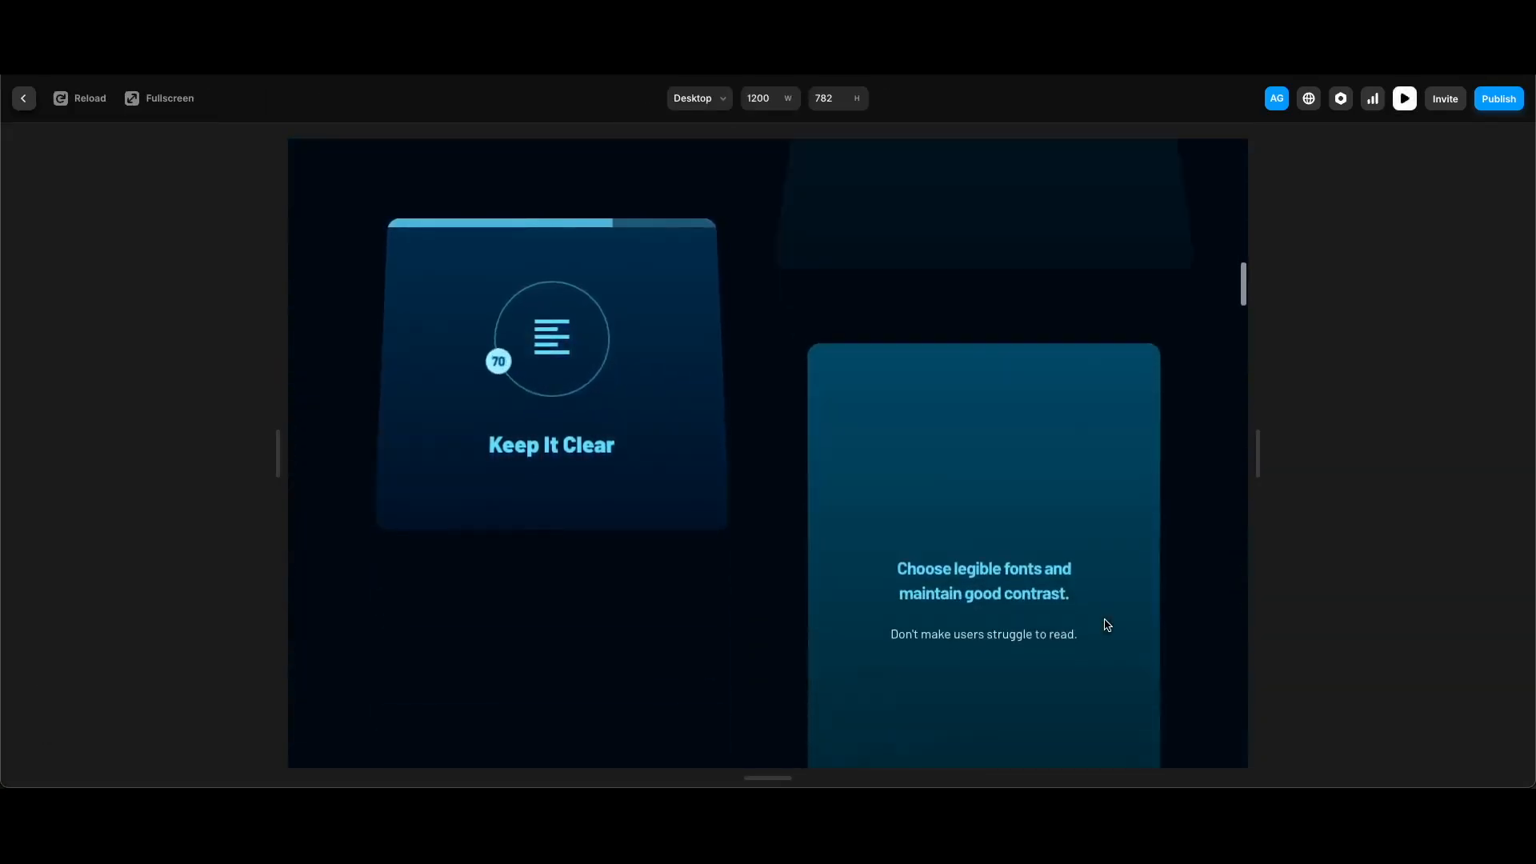
pyautogui.scroll(-5, 1107, 625)
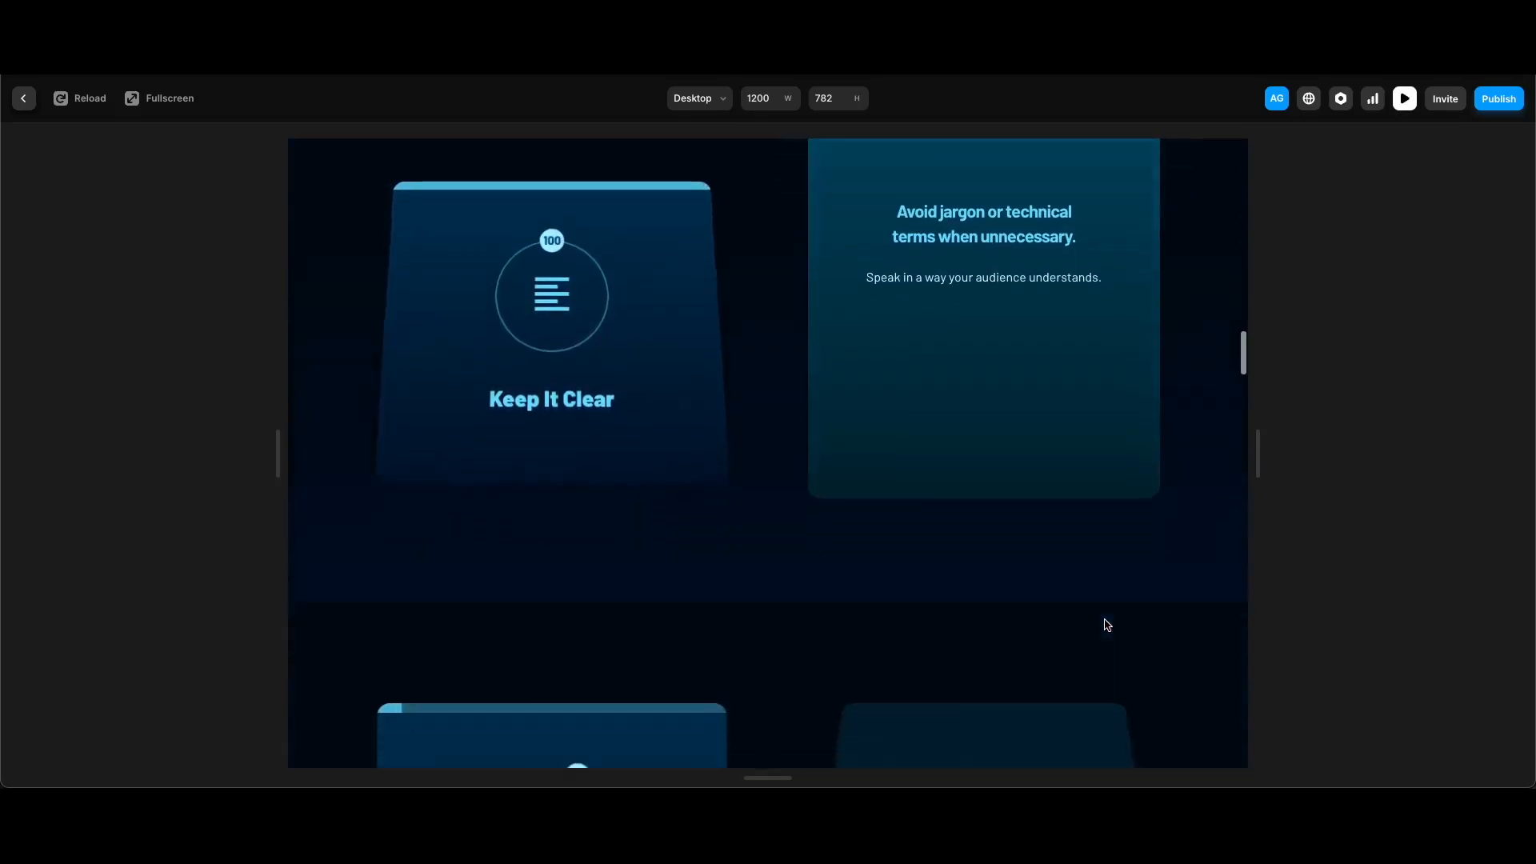
pyautogui.scroll(-5, 1107, 625)
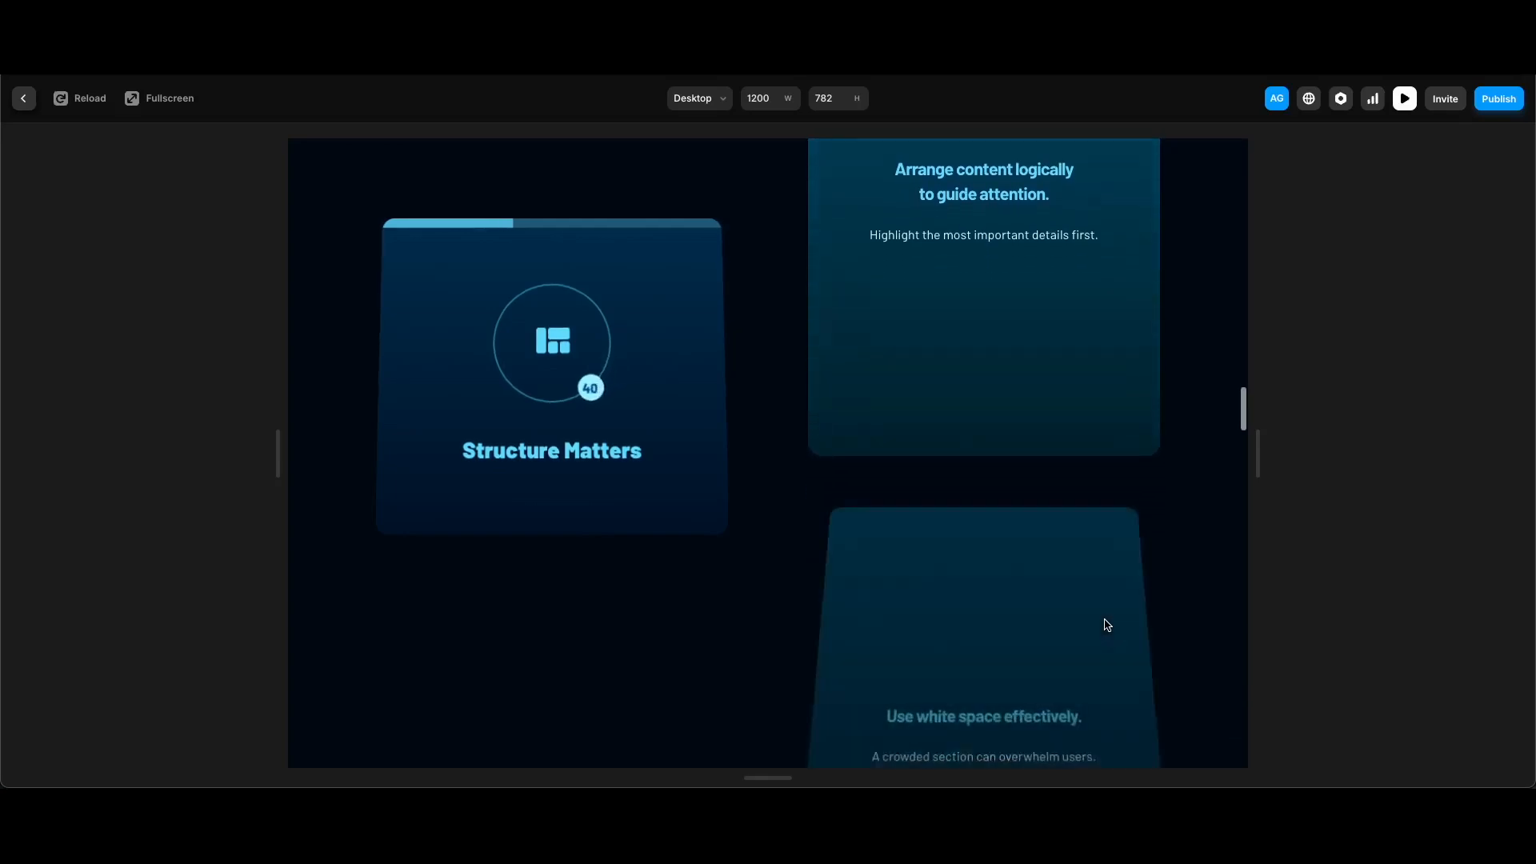
pyautogui.scroll(-5, 1108, 625)
pyautogui.scroll(-5, 1109, 626)
pyautogui.scroll(-3, 1115, 626)
pyautogui.scroll(10, 1115, 627)
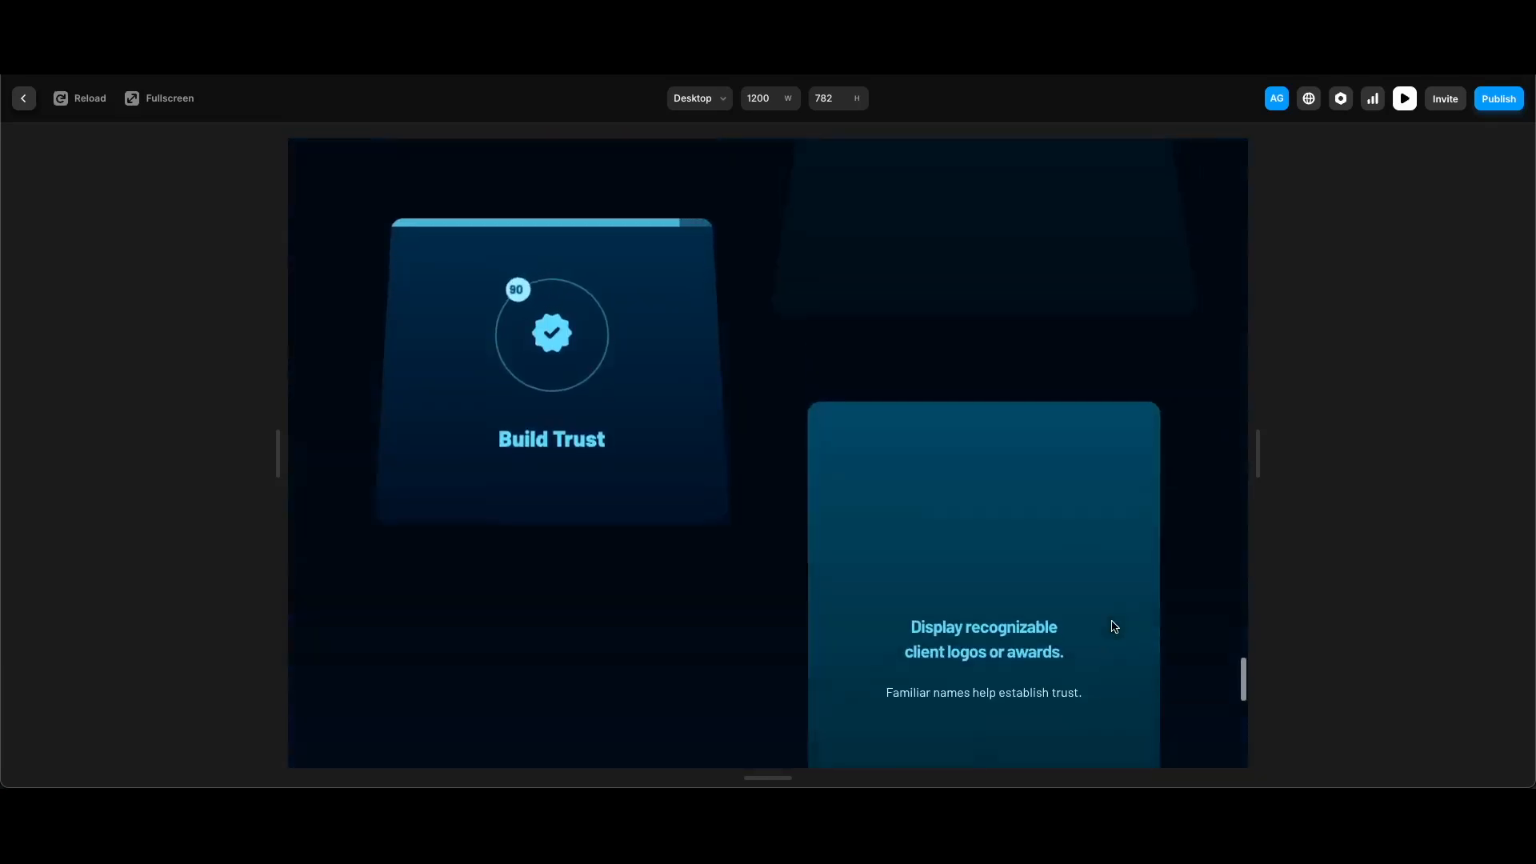
pyautogui.scroll(-5, 1115, 627)
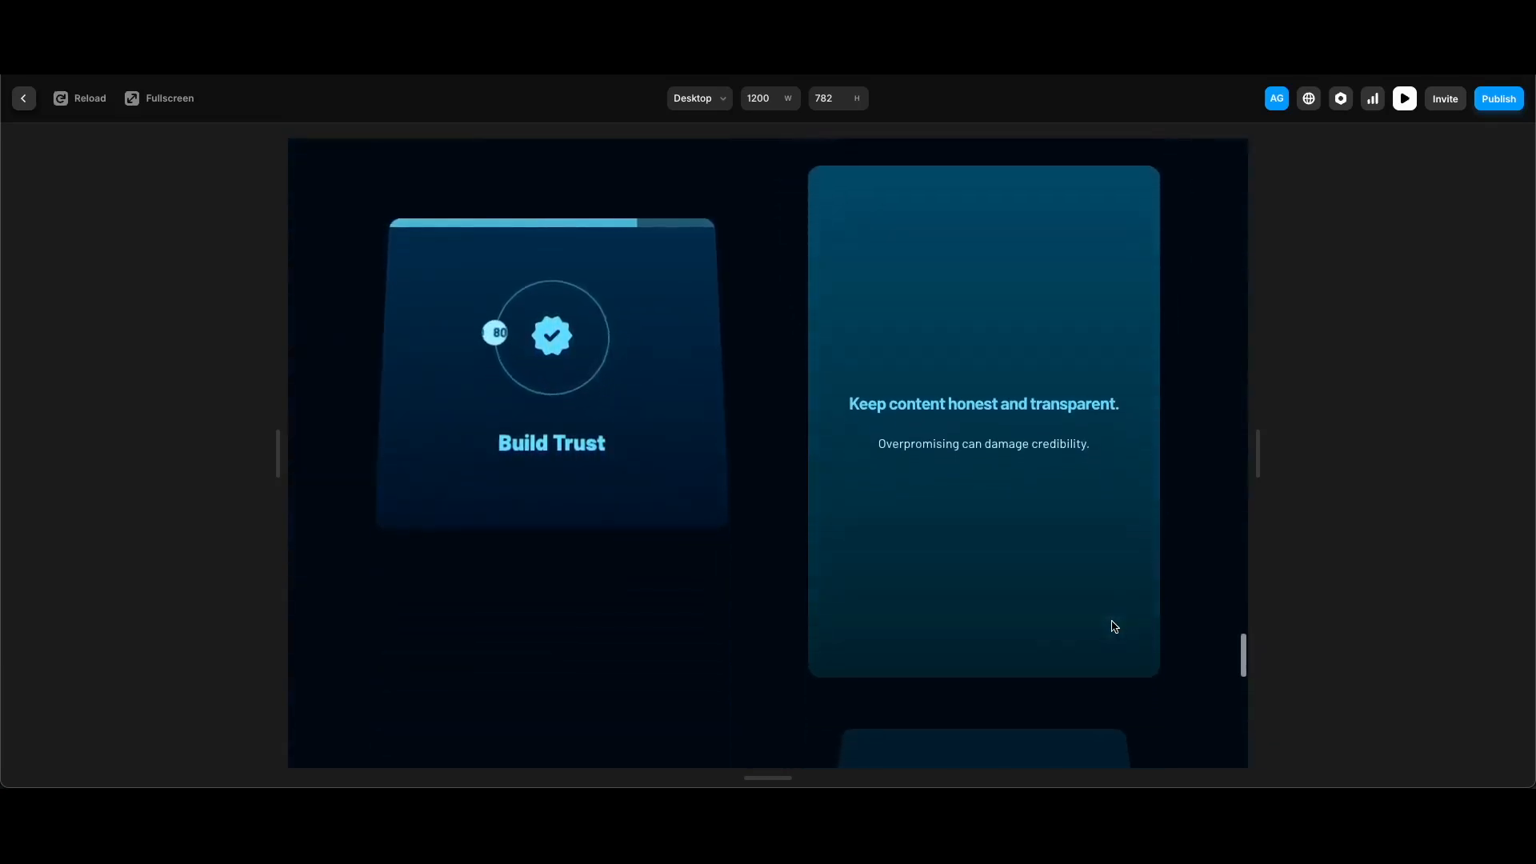
pyautogui.scroll(5, 1115, 626)
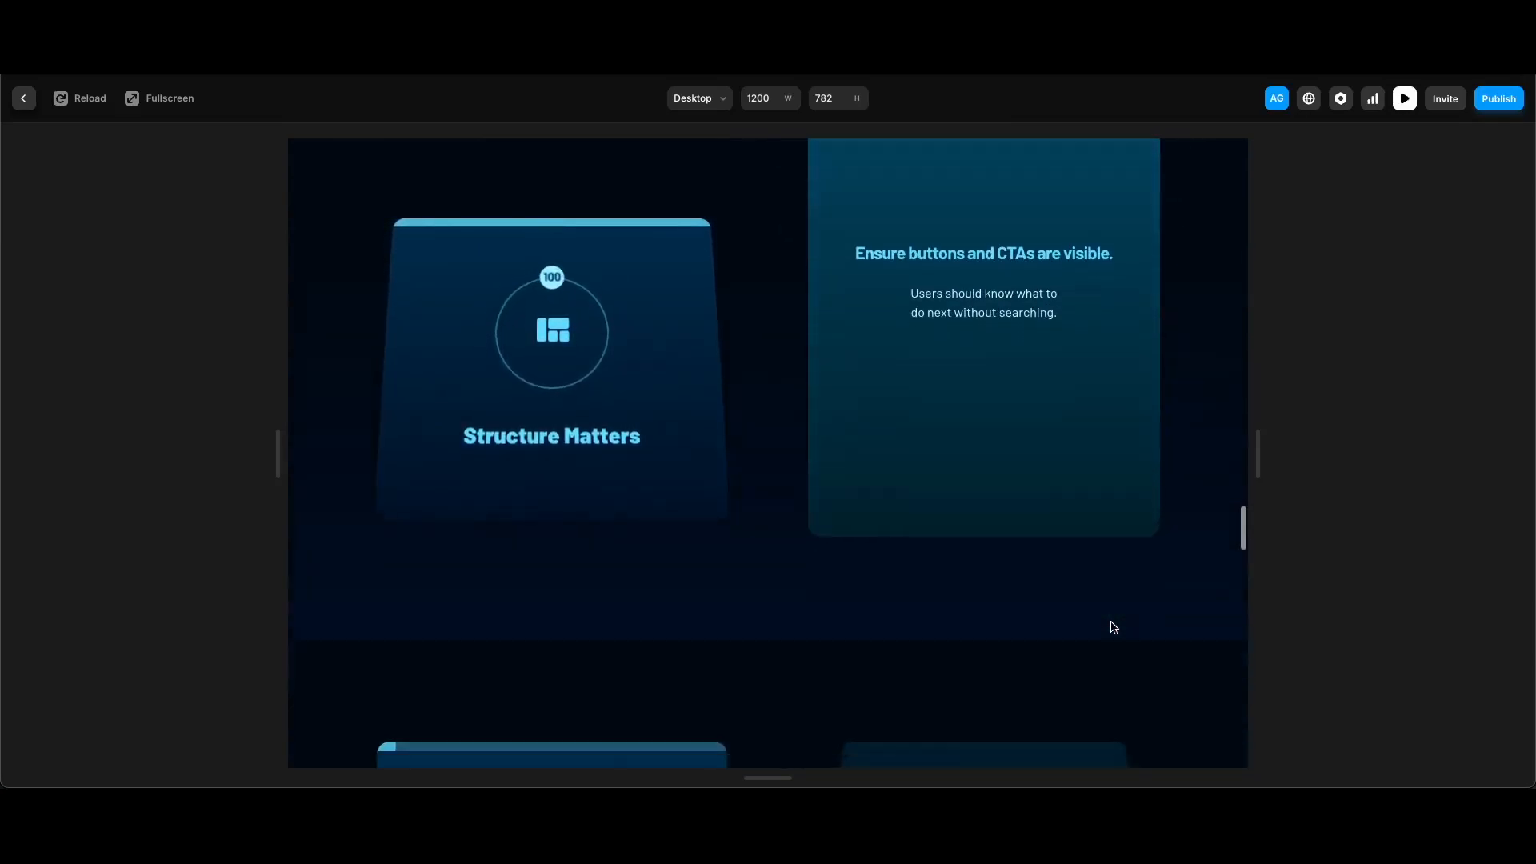
pyautogui.scroll(-5, 1114, 627)
pyautogui.scroll(-10, 1114, 627)
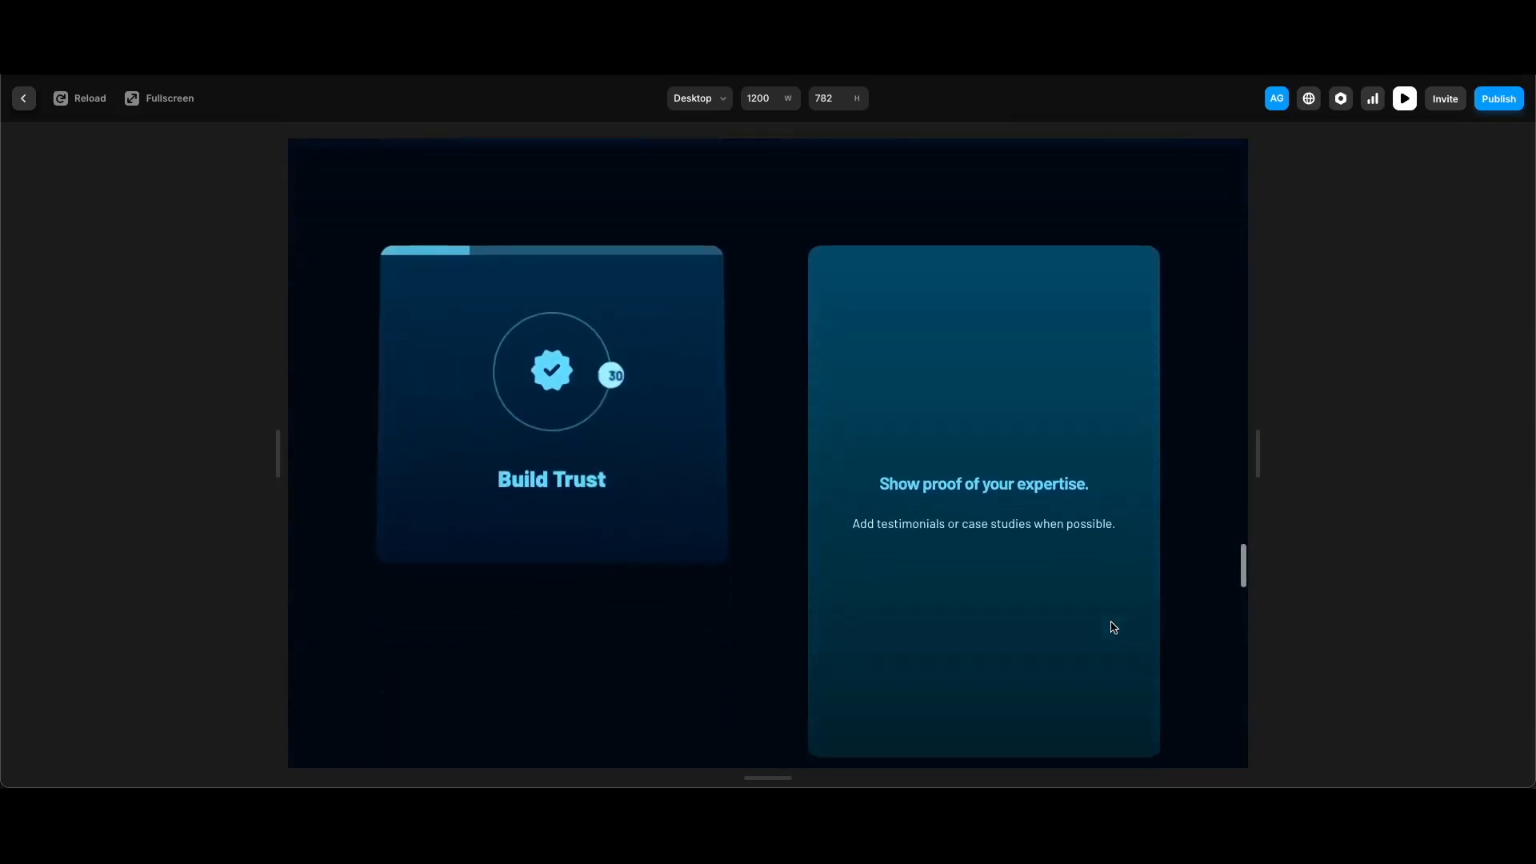
pyautogui.scroll(-3, 768, 453)
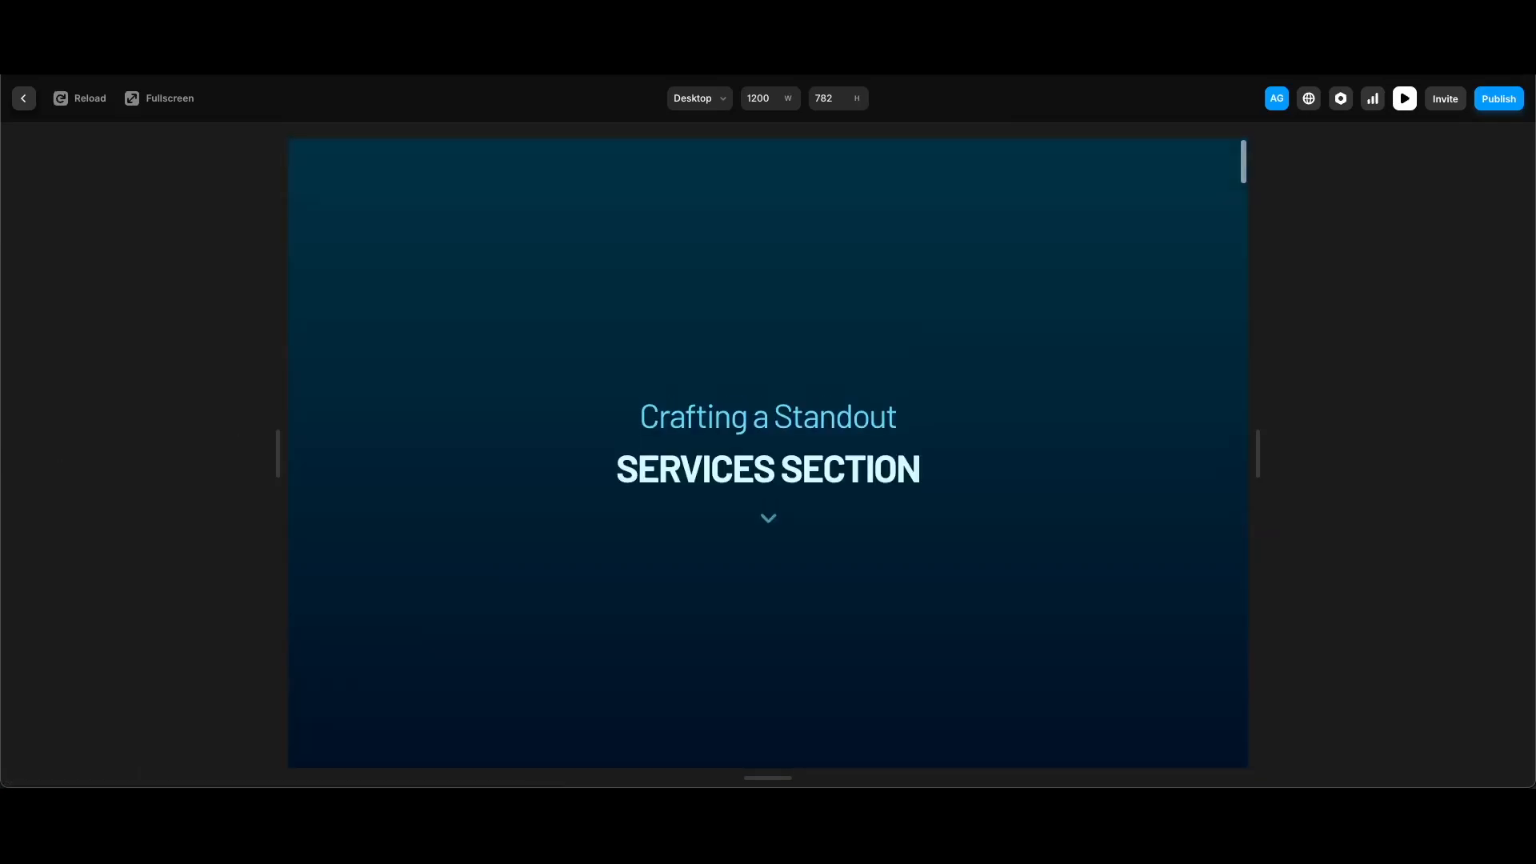